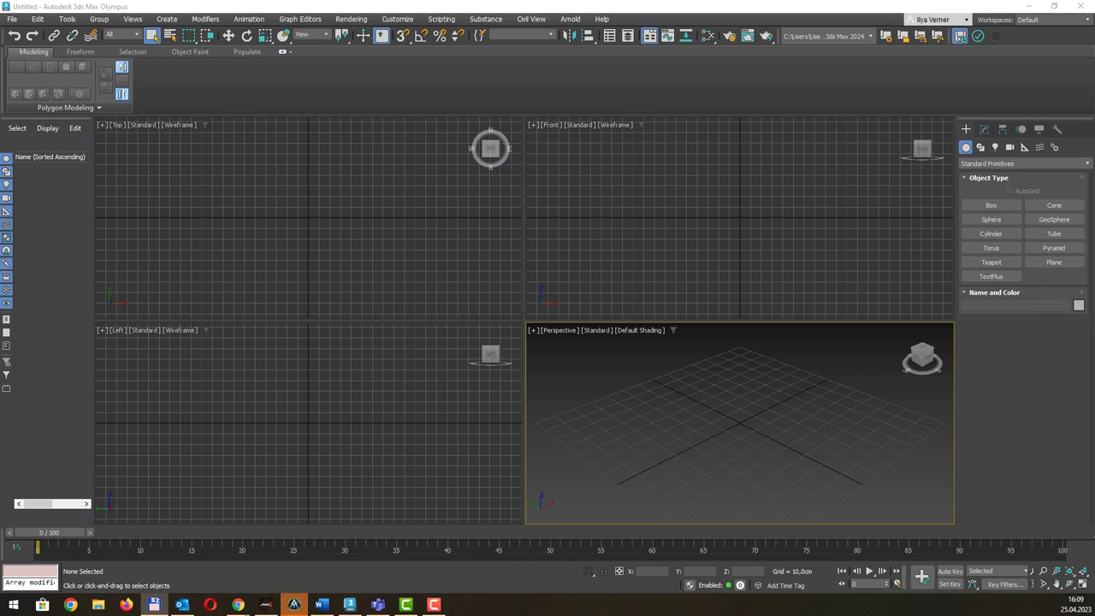
# Open the CyberRoom.max scene in place of the empty untitled scene.
pyautogui.moveTo(650, 554); pyautogui.dragTo(675, 419)
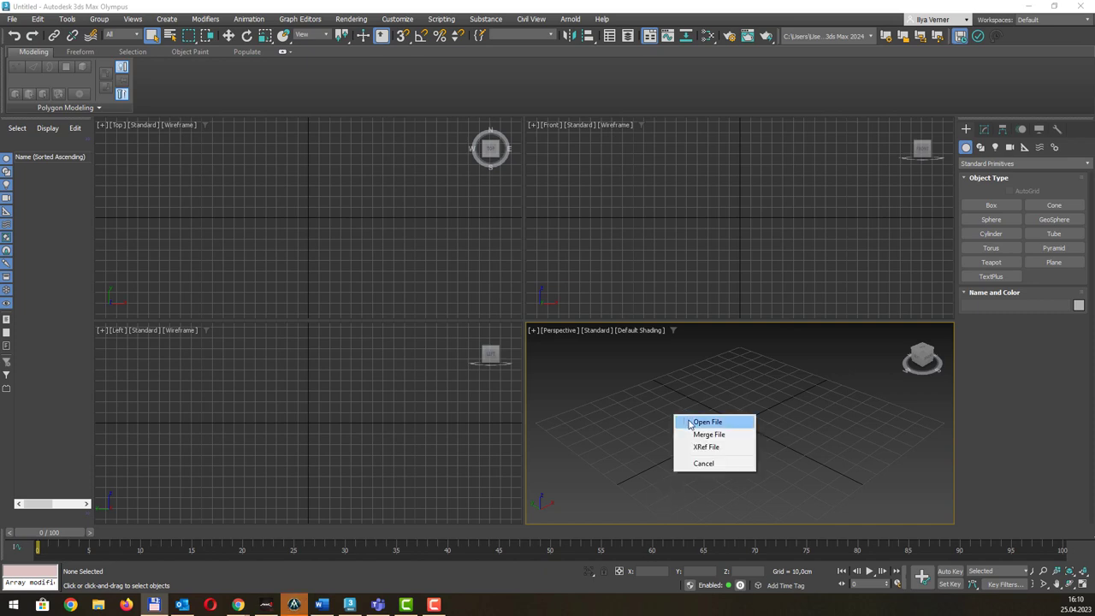
pyautogui.click(689, 422)
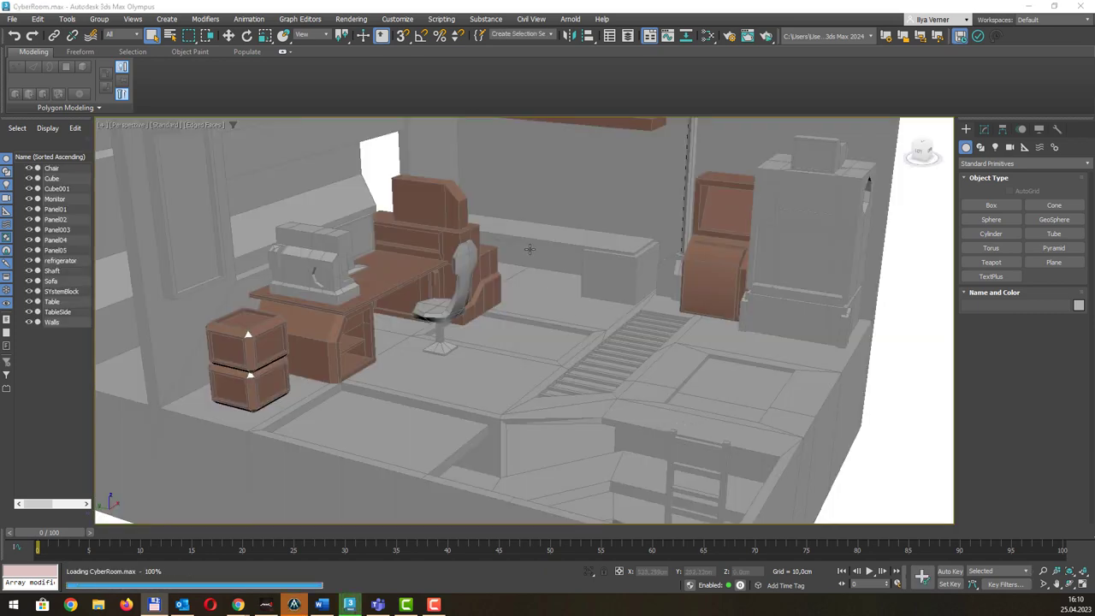
pyautogui.scroll(-6, 502, 228)
pyautogui.keyDown('alt'); pyautogui.moveTo(513, 210); pyautogui.dragTo(498, 231, button='middle'); pyautogui.keyUp('alt')
pyautogui.scroll(3, 487, 256)
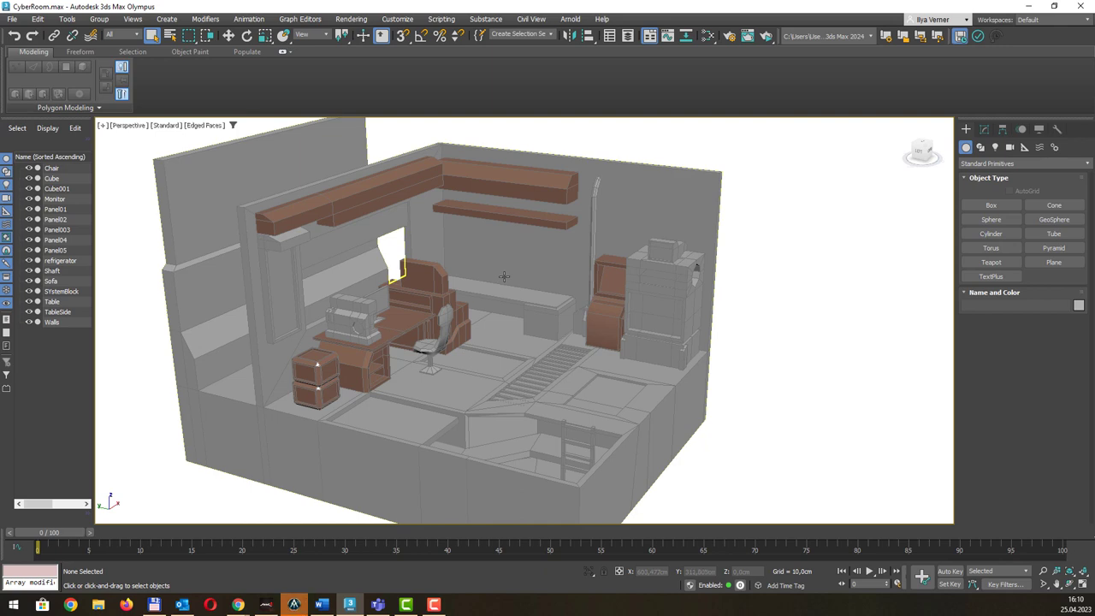
# Convert every object in the room, including the walls and furniture, to Editable Poly and clear the selection.
pyautogui.click(637, 332)
pyautogui.click(984, 127)
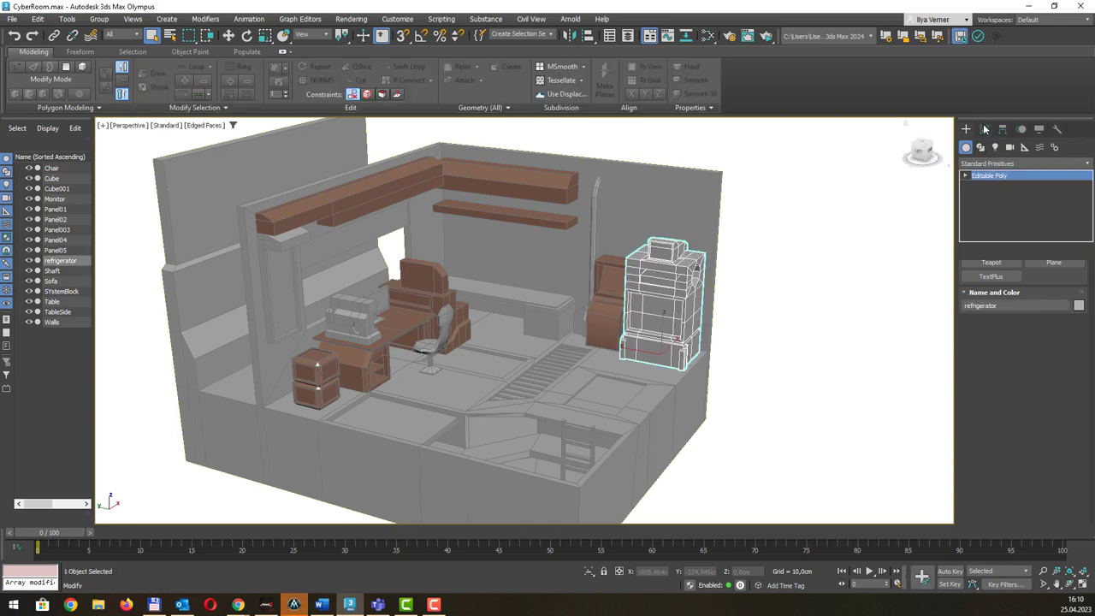
pyautogui.click(598, 194)
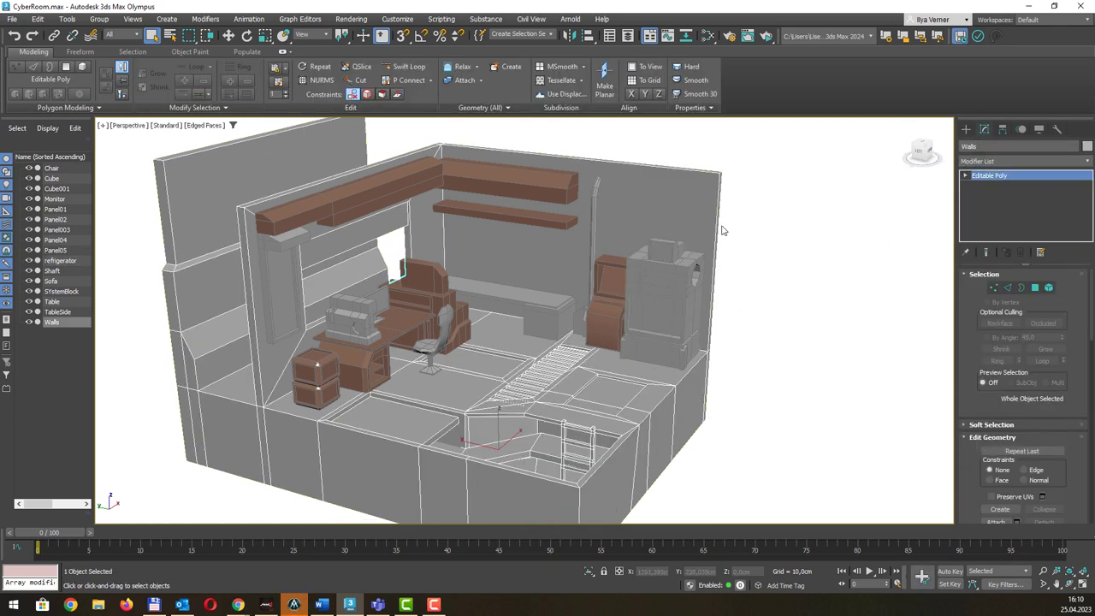
pyautogui.moveTo(816, 162); pyautogui.dragTo(563, 366)
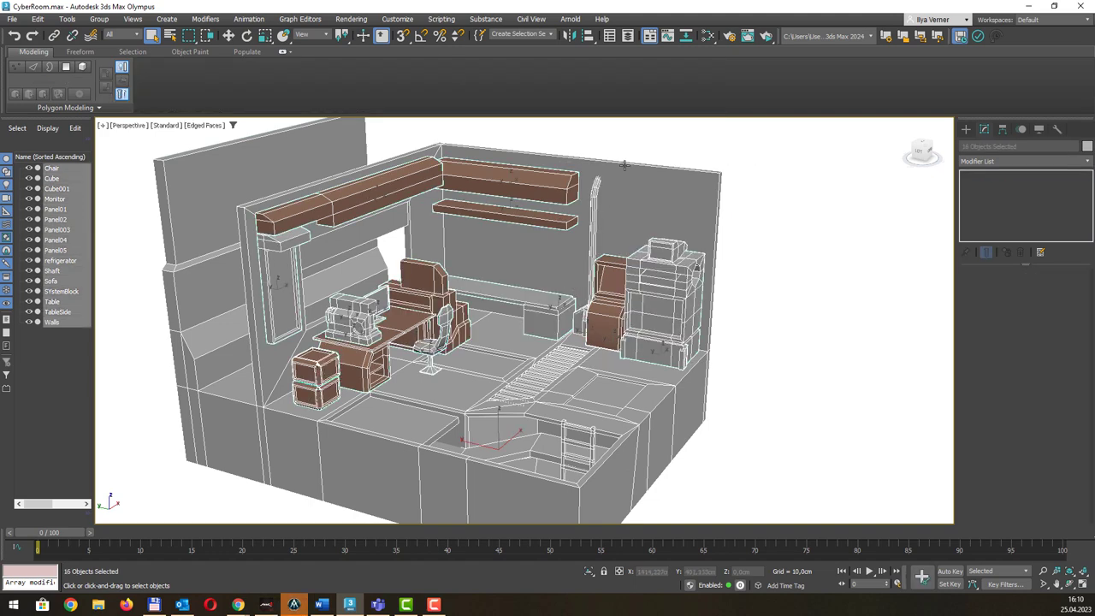
pyautogui.rightClick(640, 201)
pyautogui.moveTo(716, 344)
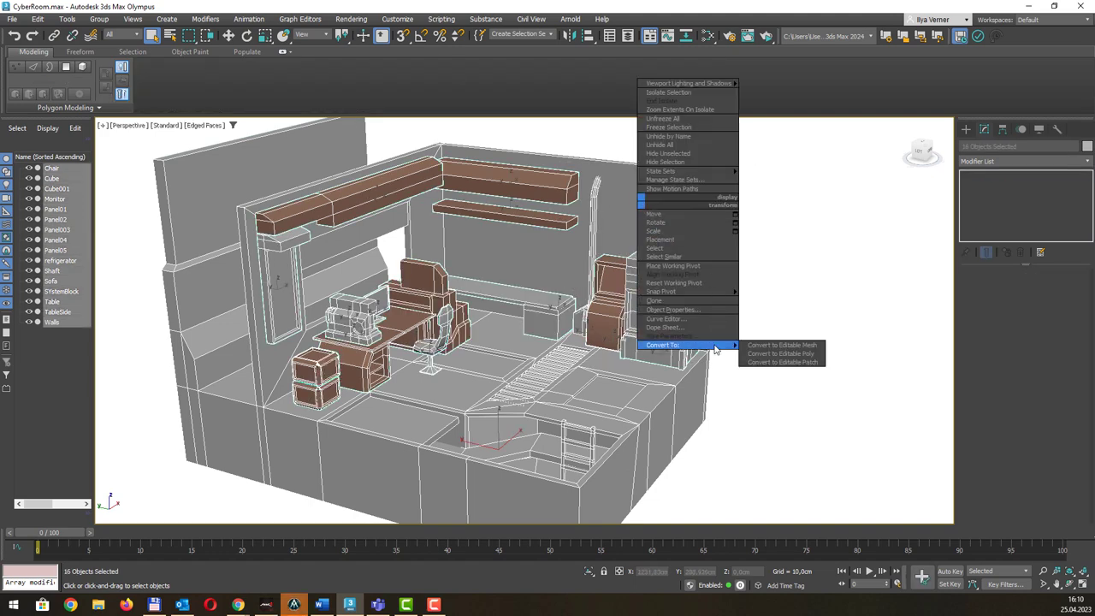
pyautogui.click(802, 355)
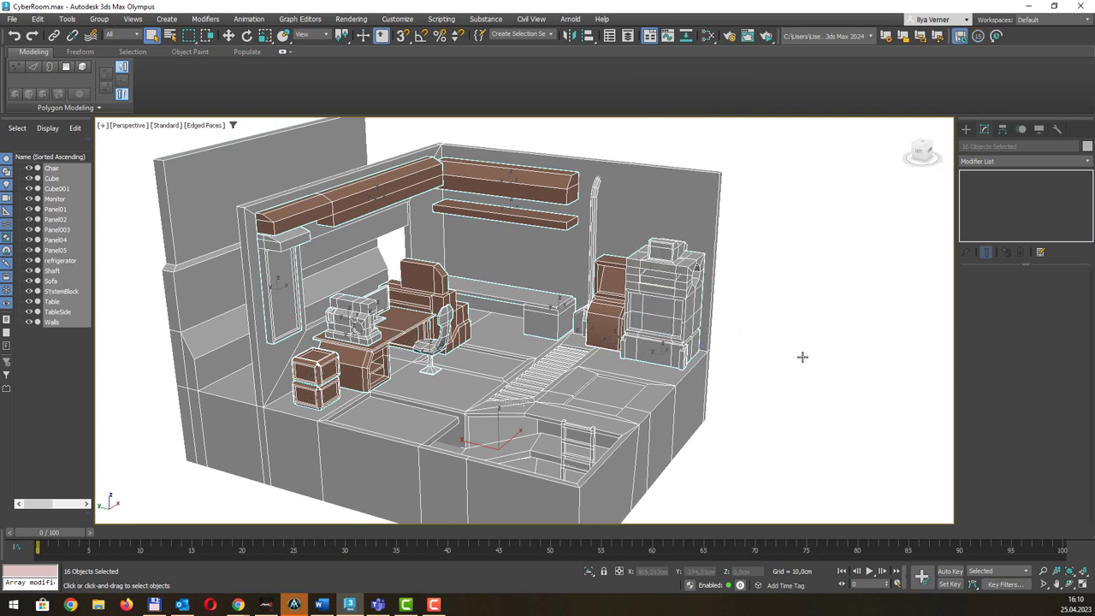
pyautogui.click(626, 194)
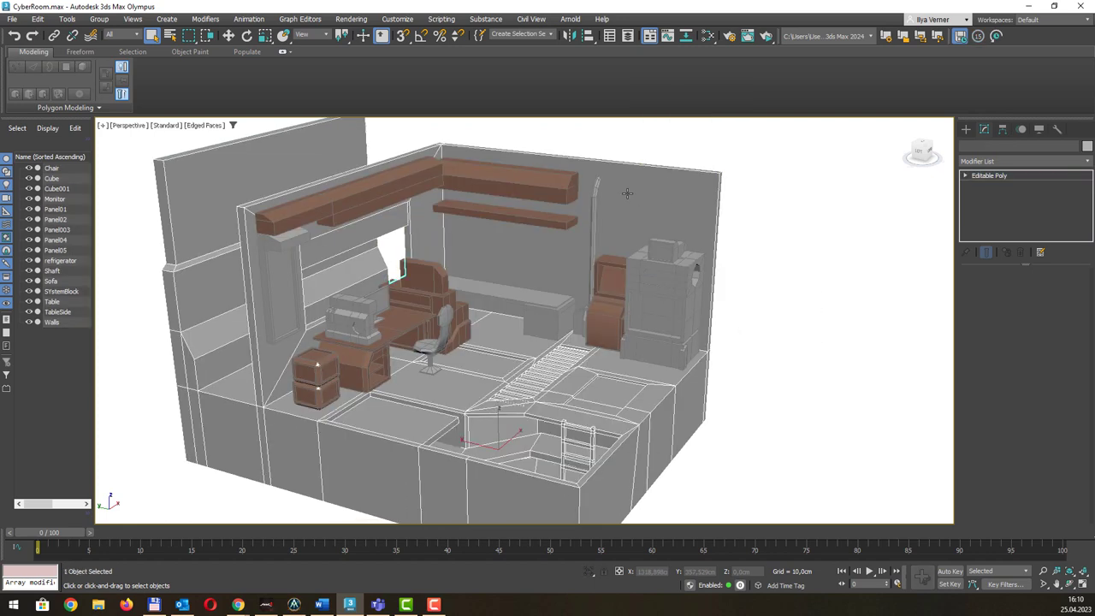
pyautogui.moveTo(854, 160); pyautogui.dragTo(139, 448)
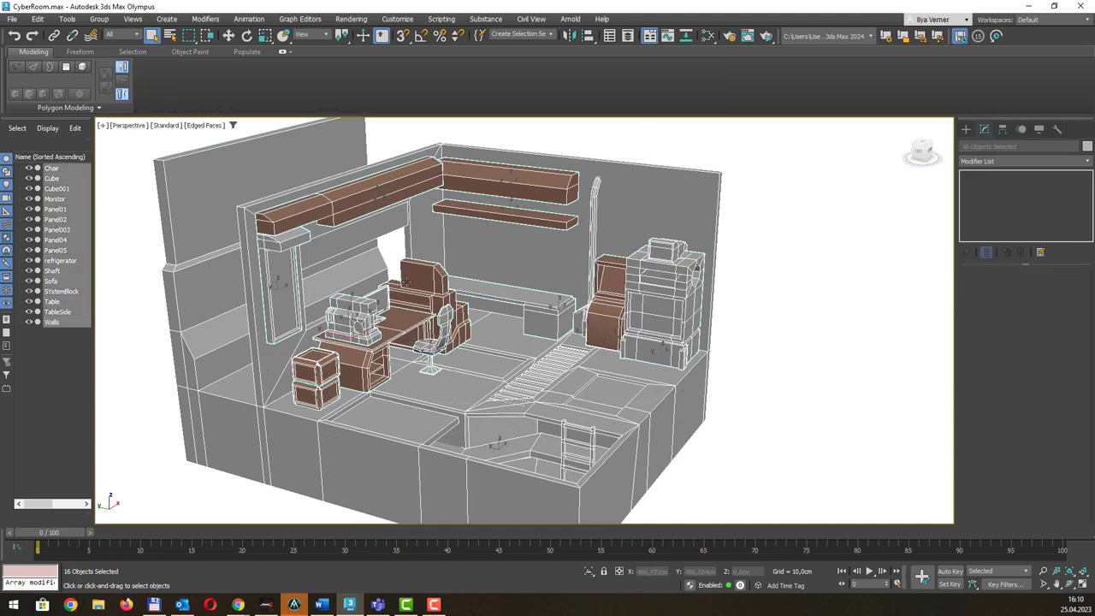
pyautogui.click(819, 169)
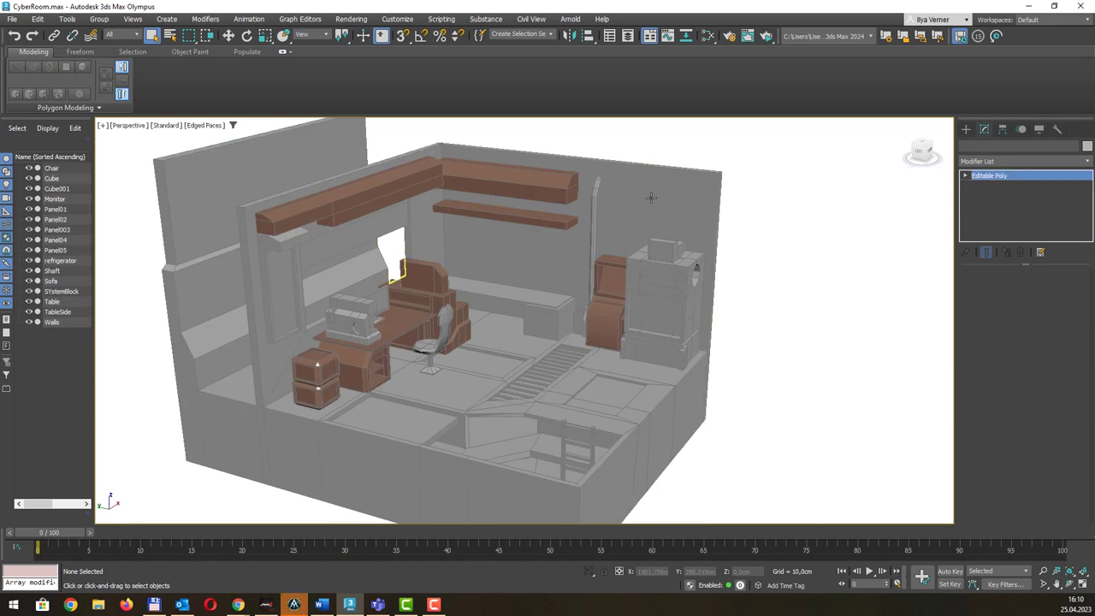
# Select the walls, add a Physical Material node in the Slate Material Editor and hide its unused node slots.
pyautogui.click(650, 198)
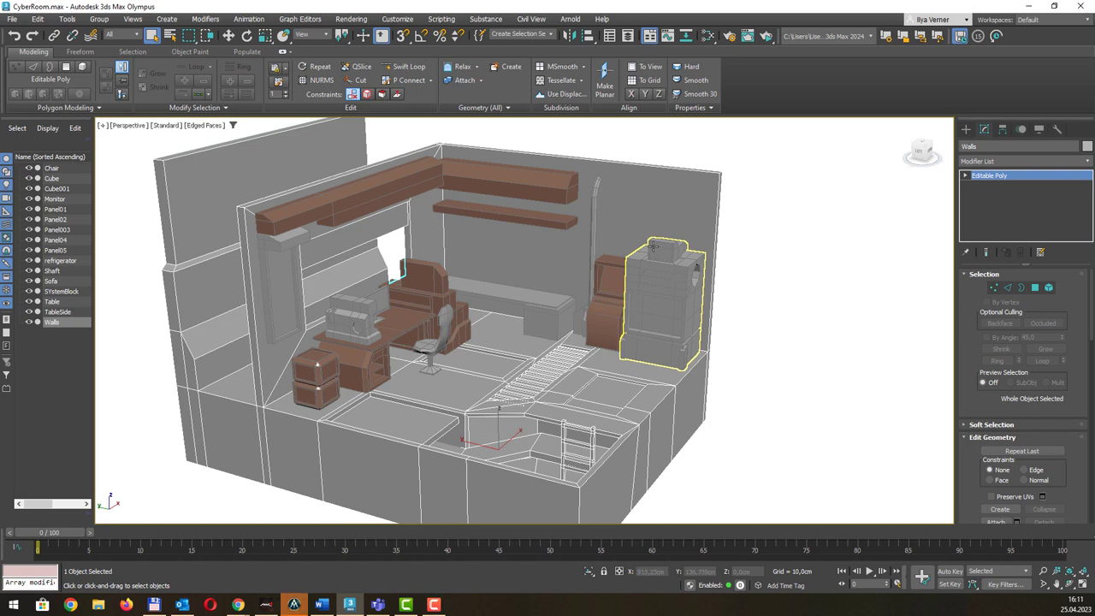
pyautogui.click(706, 36)
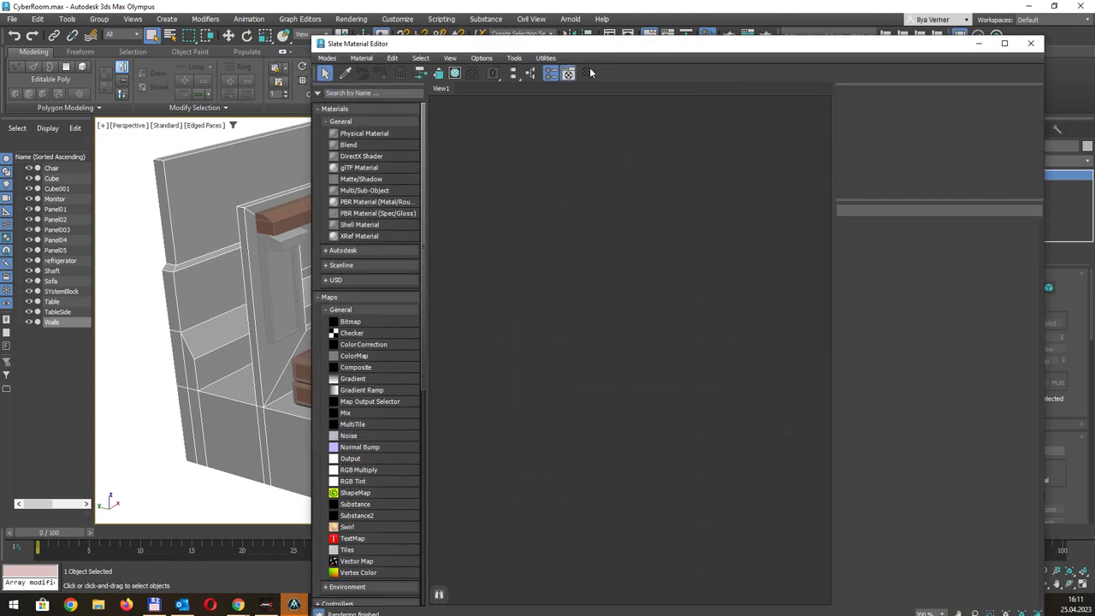
pyautogui.moveTo(370, 133); pyautogui.dragTo(581, 152)
pyautogui.rightClick(587, 148)
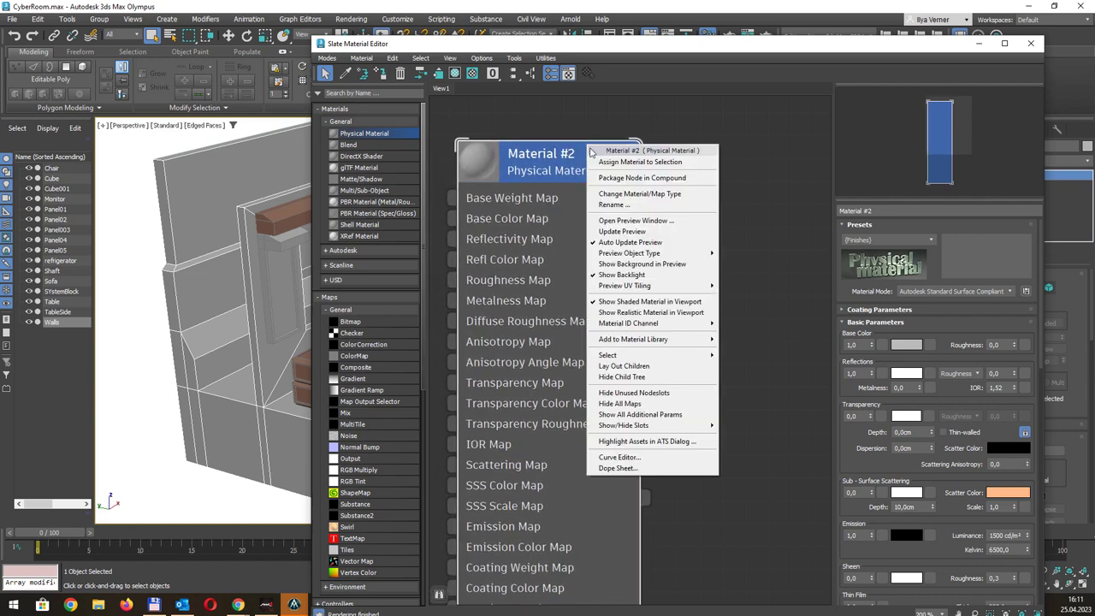
pyautogui.click(650, 393)
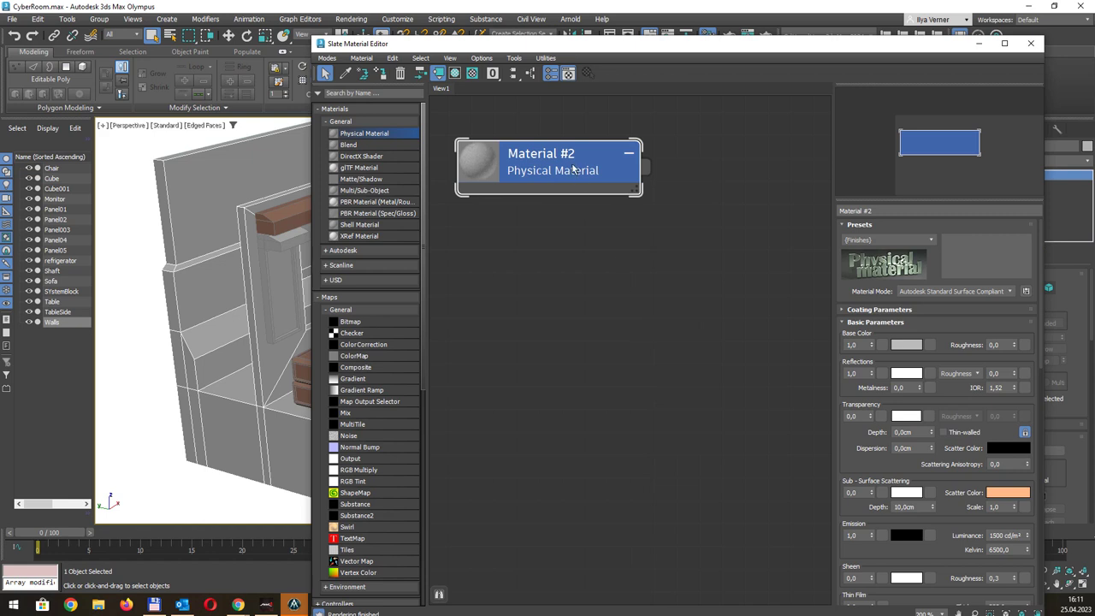
# Clone the Physical Material node until there are six materials, and move the editor window clear of the room.
pyautogui.moveTo(560, 171)
pyautogui.keyDown('shift'); pyautogui.mouseDown()
pyautogui.moveTo(770, 171)
pyautogui.moveTo(748, 285)
pyautogui.moveTo(524, 278)
pyautogui.moveTo(564, 455)
pyautogui.moveTo(550, 448)
pyautogui.mouseUp(); pyautogui.keyUp('shift')
pyautogui.keyDown('shift'); pyautogui.moveTo(598, 419); pyautogui.dragTo(819, 431); pyautogui.keyUp('shift')
pyautogui.moveTo(646, 44)
pyautogui.mouseDown()
pyautogui.moveTo(691, 333)
pyautogui.moveTo(678, 376)
pyautogui.mouseUp()
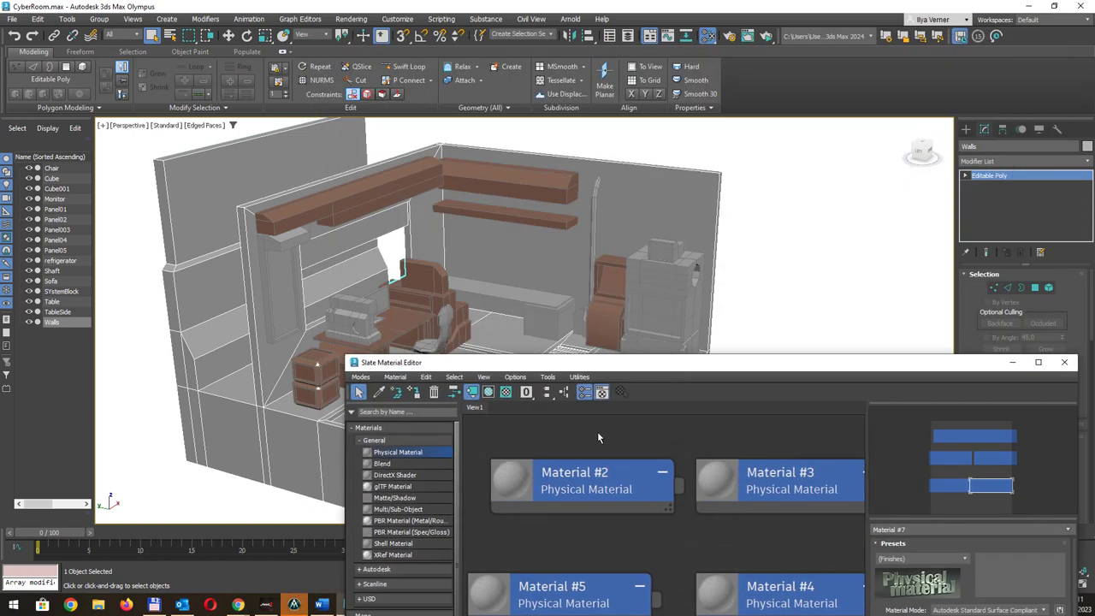
pyautogui.moveTo(552, 366); pyautogui.dragTo(483, 405)
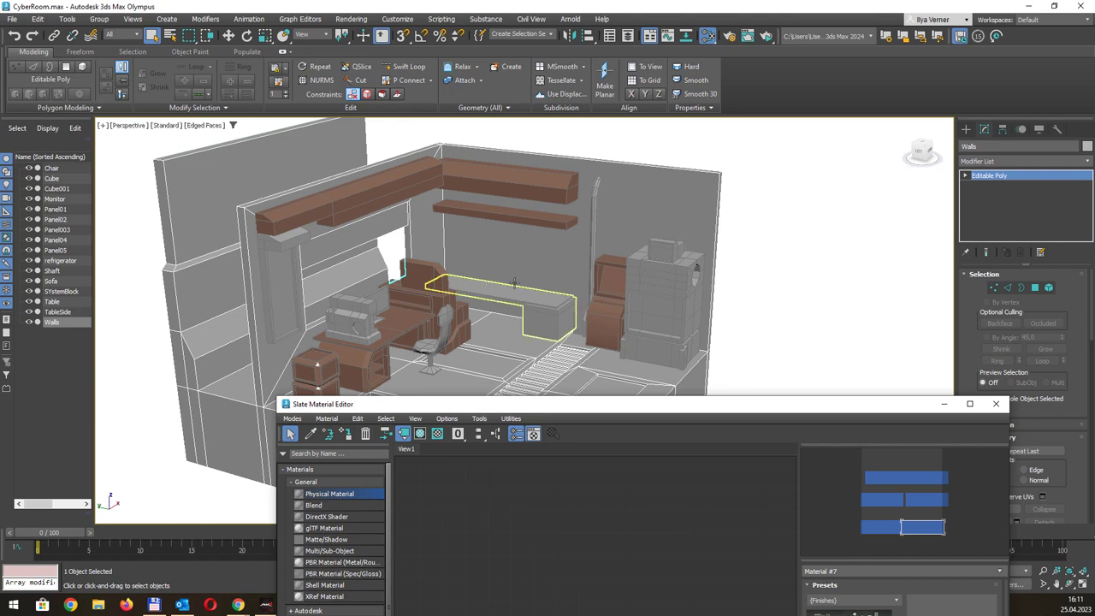
# Select the screen polygon of the brown arcade-style panel beside the refrigerator at polygon level.
pyautogui.scroll(5, 513, 286)
pyautogui.keyDown('alt'); pyautogui.moveTo(661, 230); pyautogui.dragTo(604, 280, button='middle'); pyautogui.keyUp('alt')
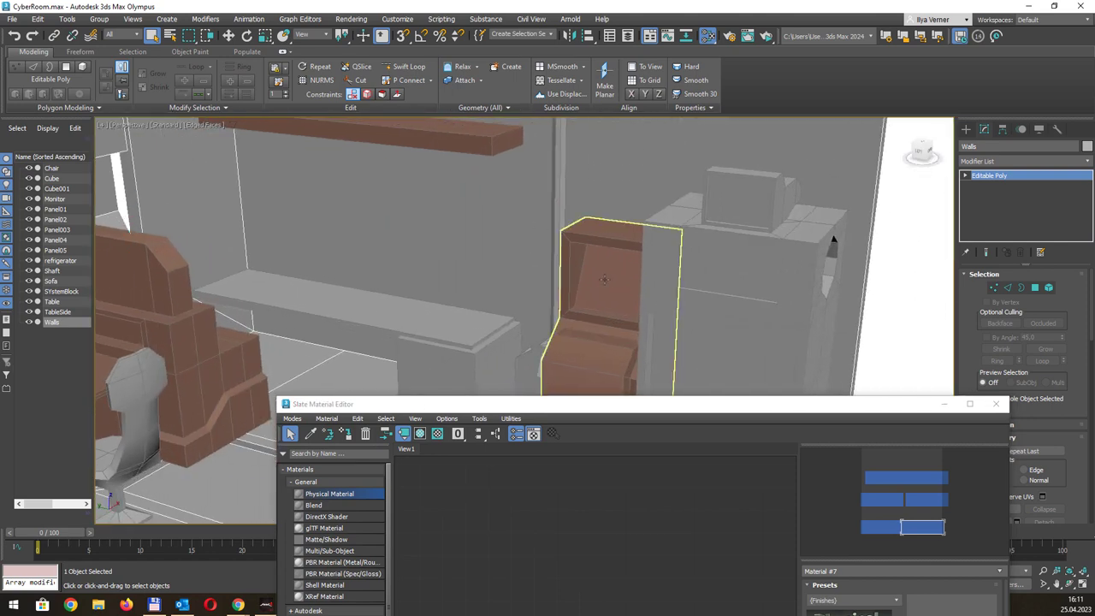
pyautogui.click(604, 280)
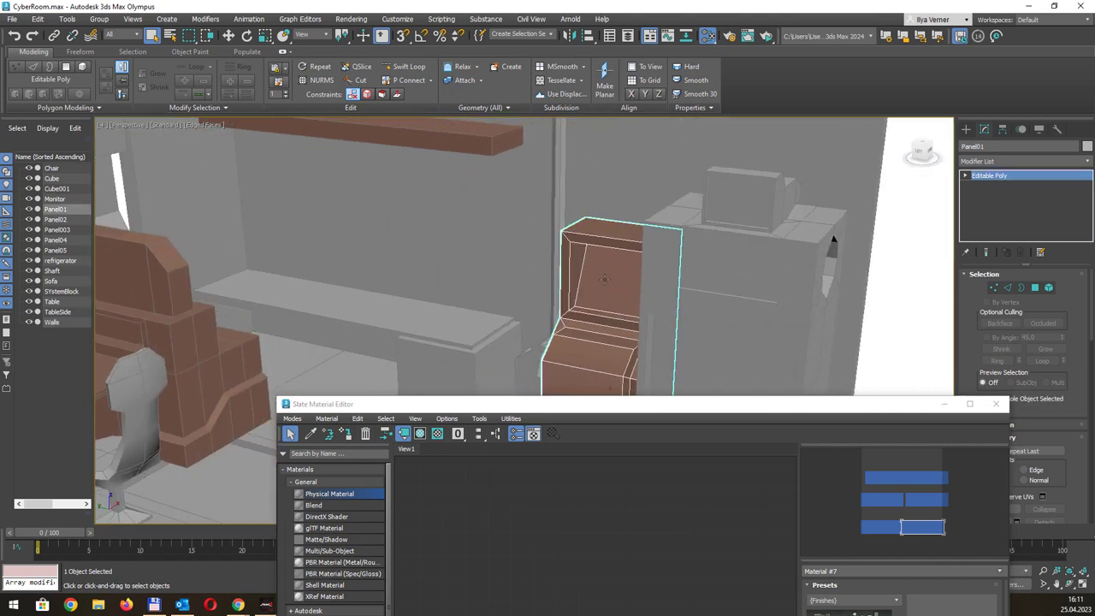
pyautogui.press('4')
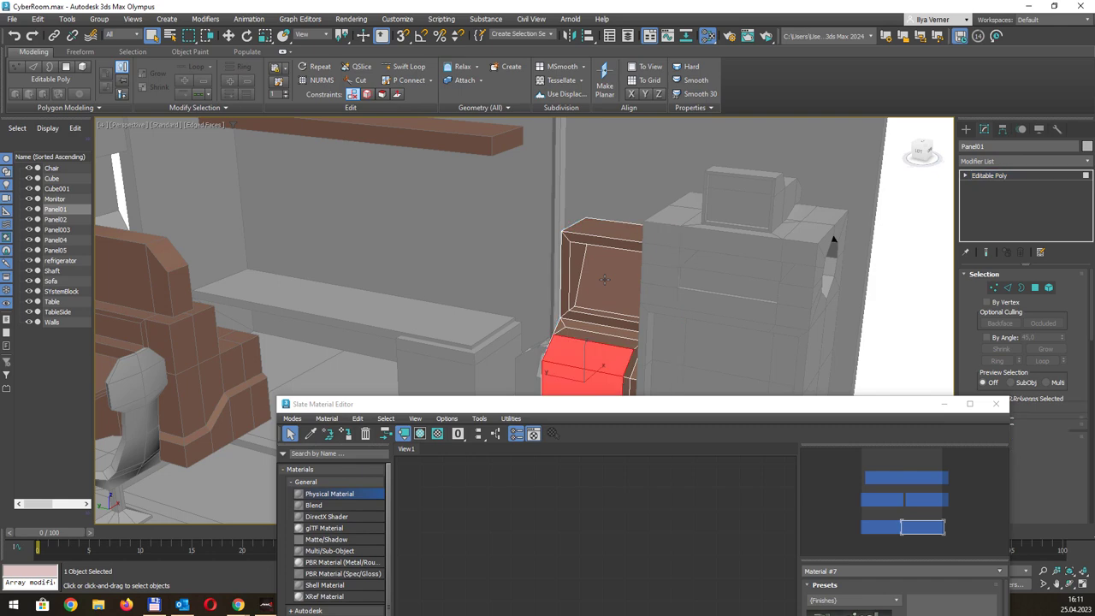
pyautogui.click(604, 279)
pyautogui.keyDown('alt'); pyautogui.moveTo(604, 280); pyautogui.dragTo(547, 245, button='middle'); pyautogui.keyUp('alt')
pyautogui.scroll(5, 532, 262)
# Rename the first Physical Material to ScreenGreen and assign it to the selected screen polygon.
pyautogui.moveTo(590, 407); pyautogui.dragTo(628, 285)
pyautogui.moveTo(586, 571); pyautogui.dragTo(585, 456)
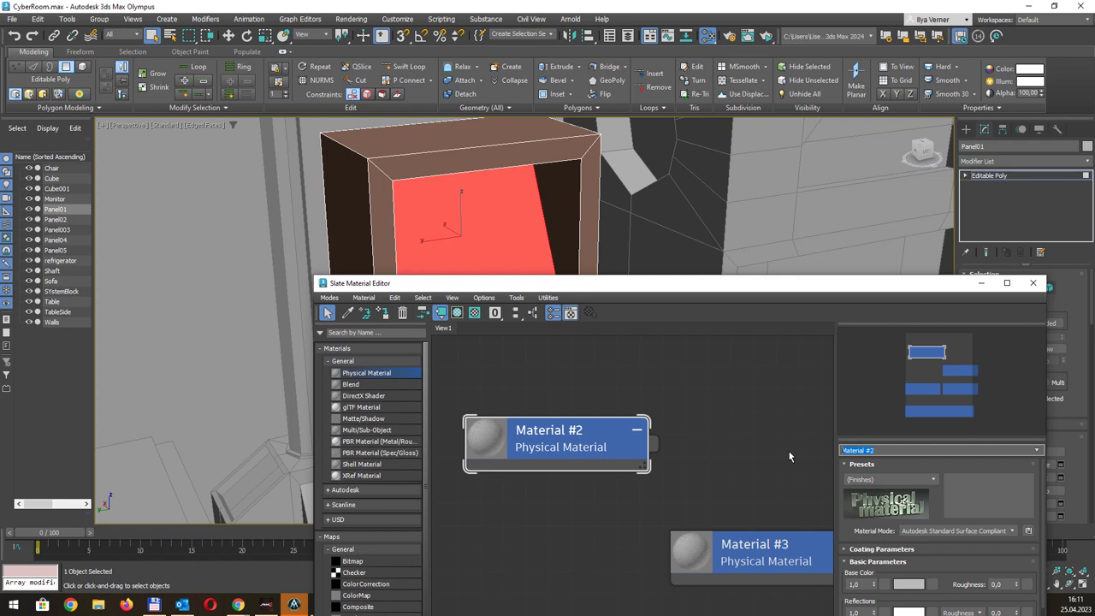
pyautogui.write('ScreenGreen')
pyautogui.press('Return')
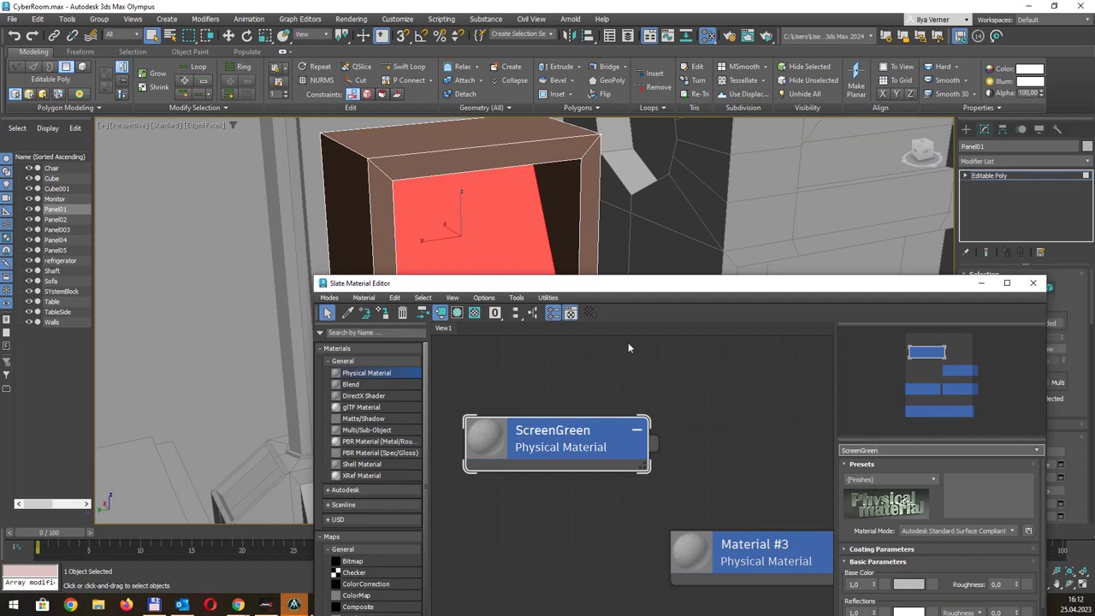
pyautogui.rightClick(513, 437)
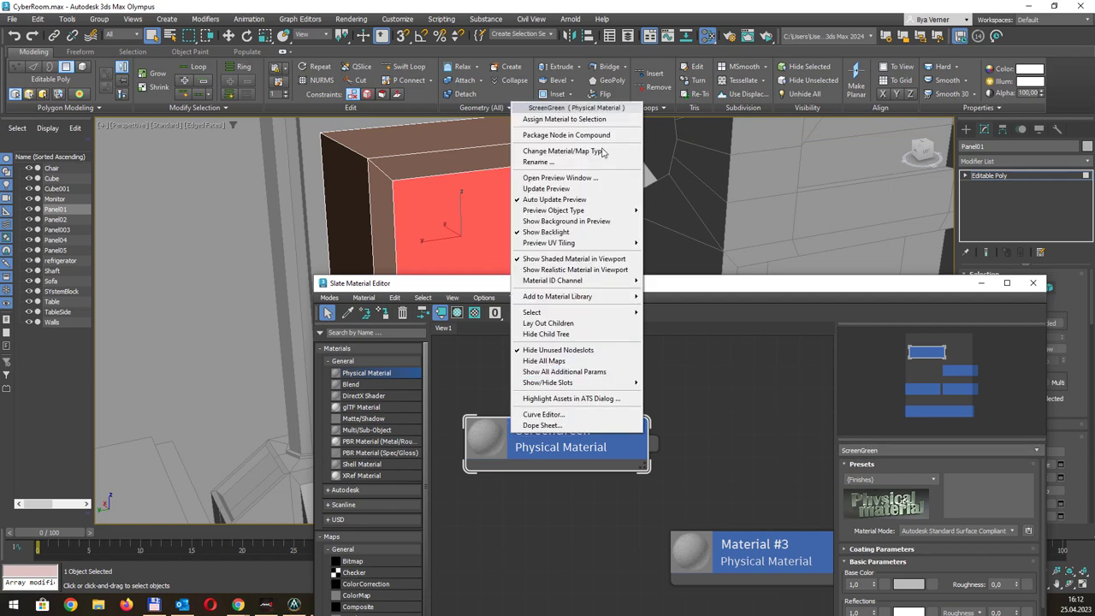
pyautogui.click(601, 120)
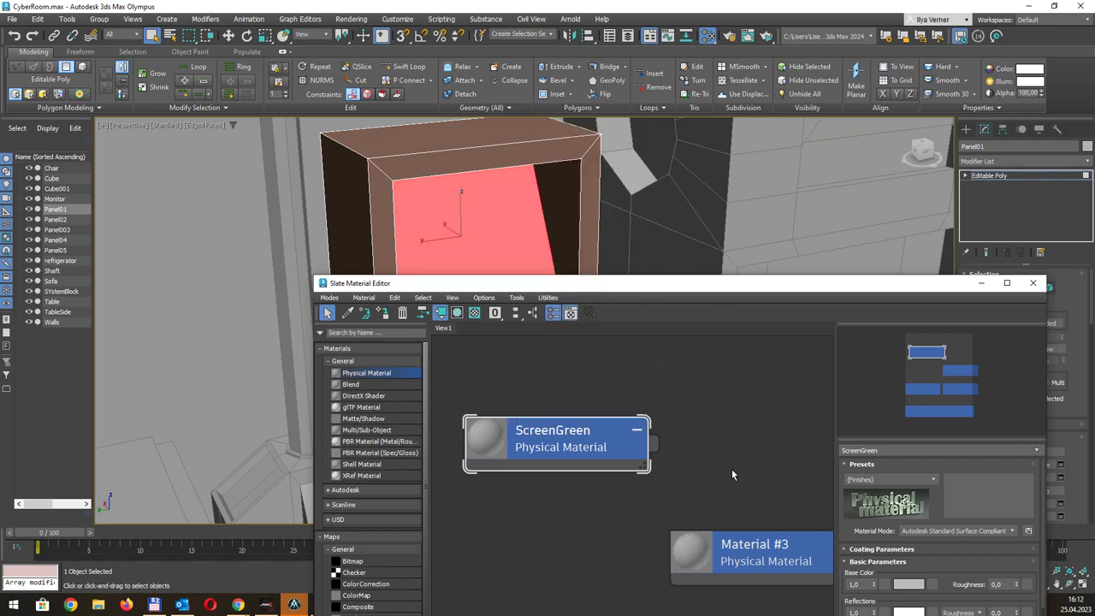
# Set the ScreenGreen material's base color to a bright, saturated green.
pyautogui.click(905, 586)
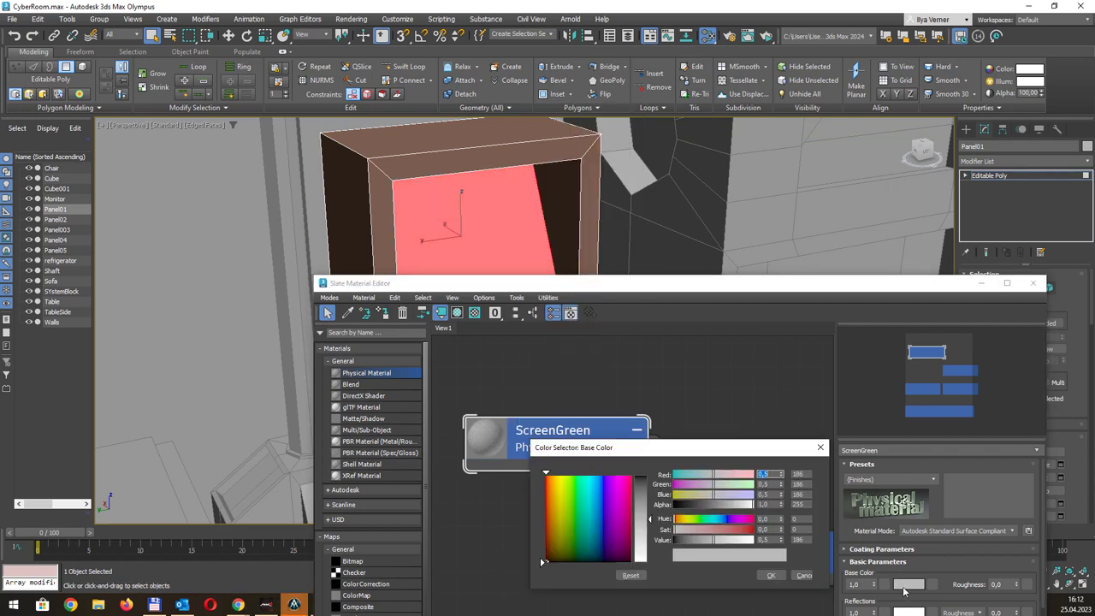
pyautogui.click(576, 474)
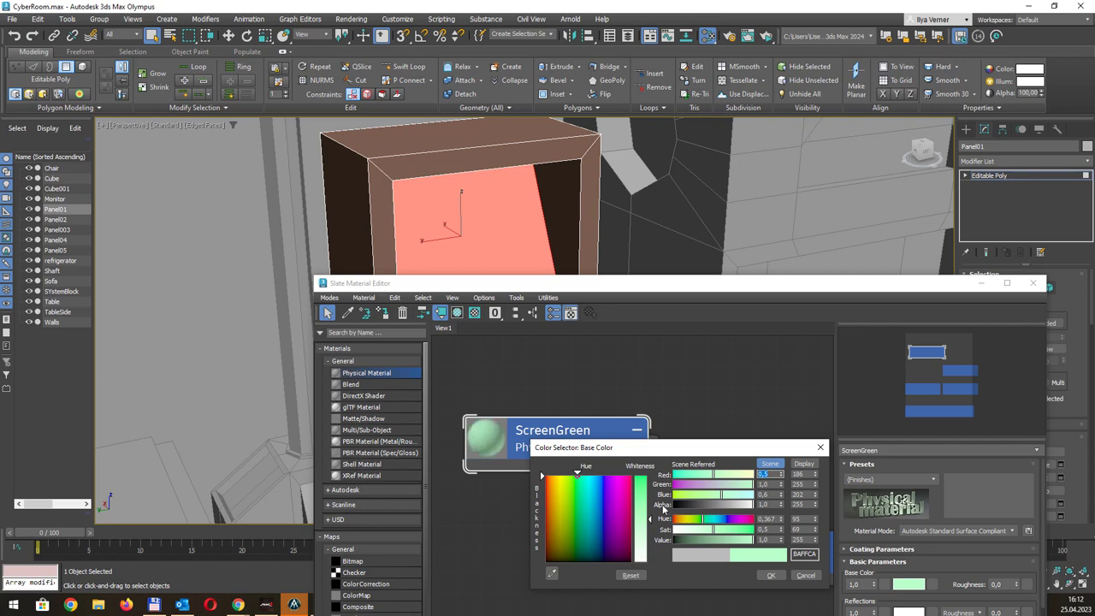
pyautogui.moveTo(640, 492); pyautogui.dragTo(641, 476)
pyautogui.click(770, 574)
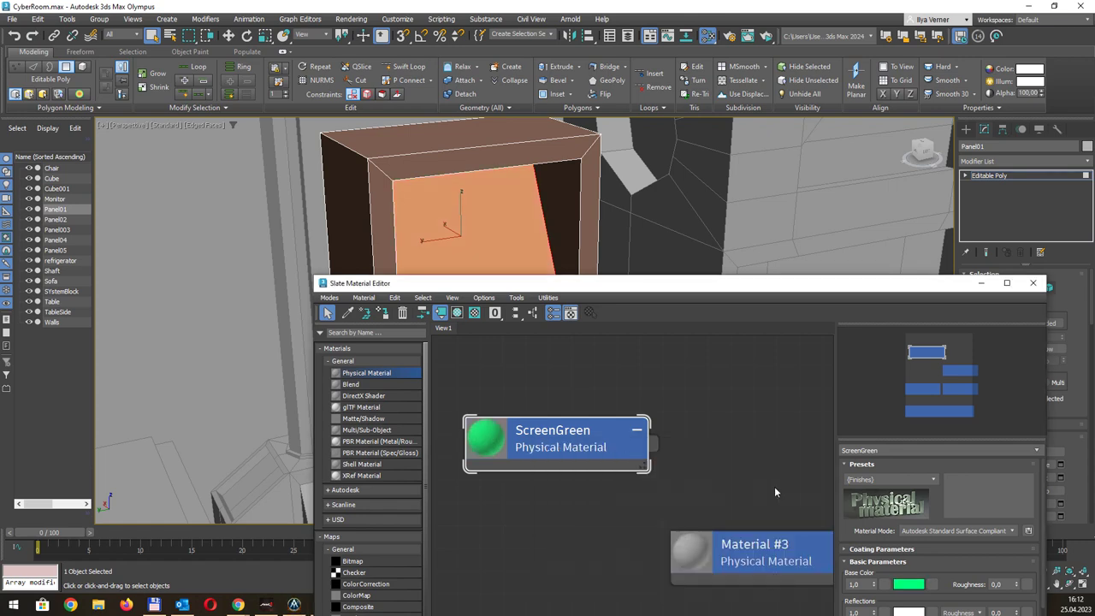
pyautogui.click(748, 424)
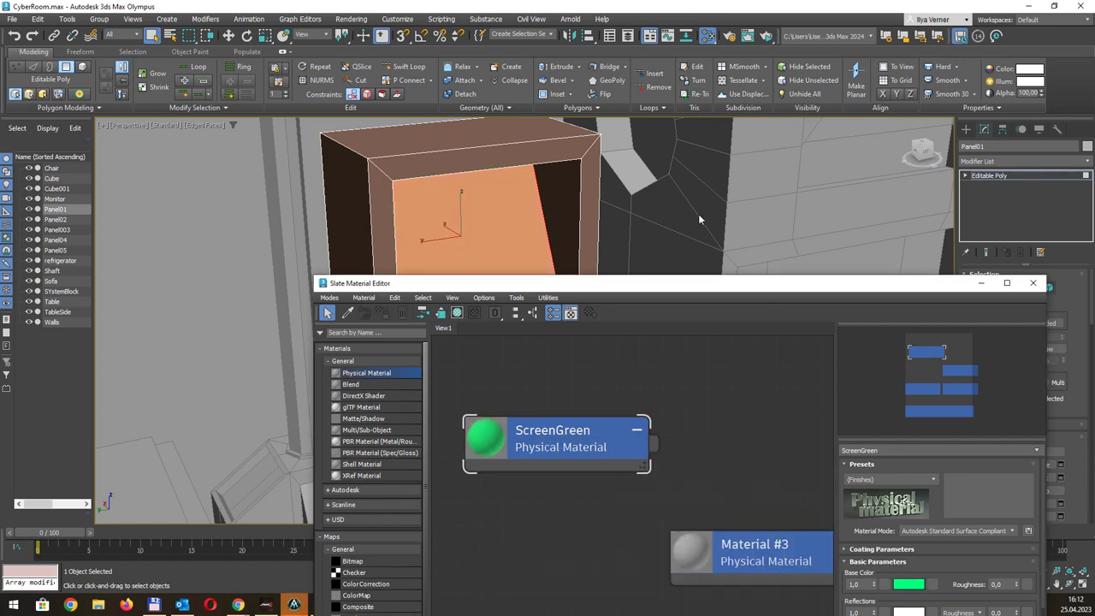
# Rename the green screen material to ScreenGreenLight.
pyautogui.click(893, 449)
pyautogui.write('Light')
pyautogui.press('Return')
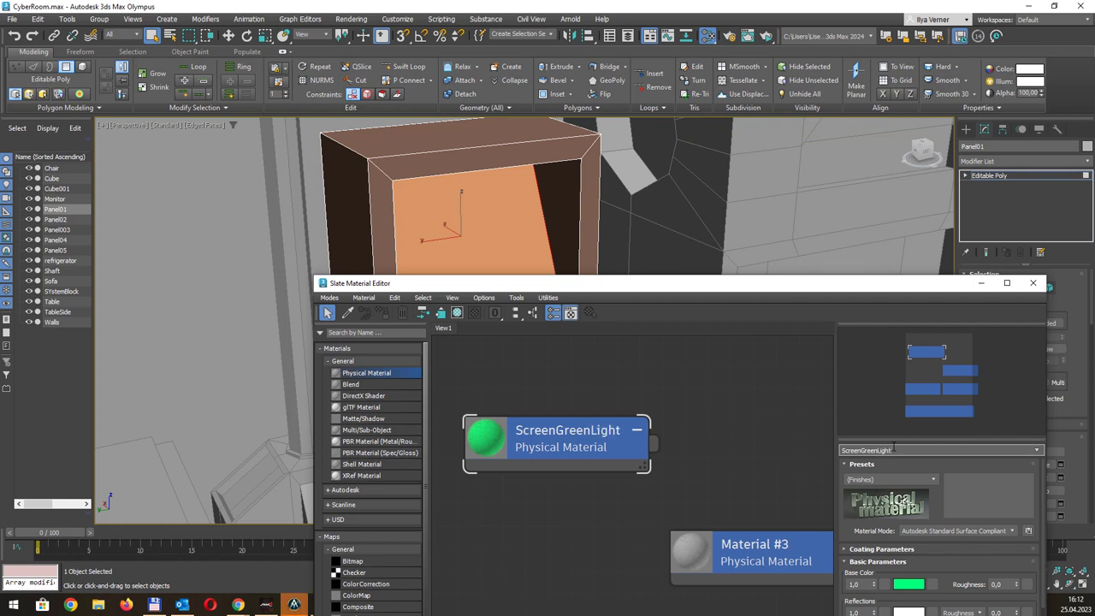
# Move the material editor off the panel model and make room above the ScreenGreenLight node.
pyautogui.keyDown('alt'); pyautogui.moveTo(564, 214); pyautogui.dragTo(590, 209, button='middle'); pyautogui.keyUp('alt')
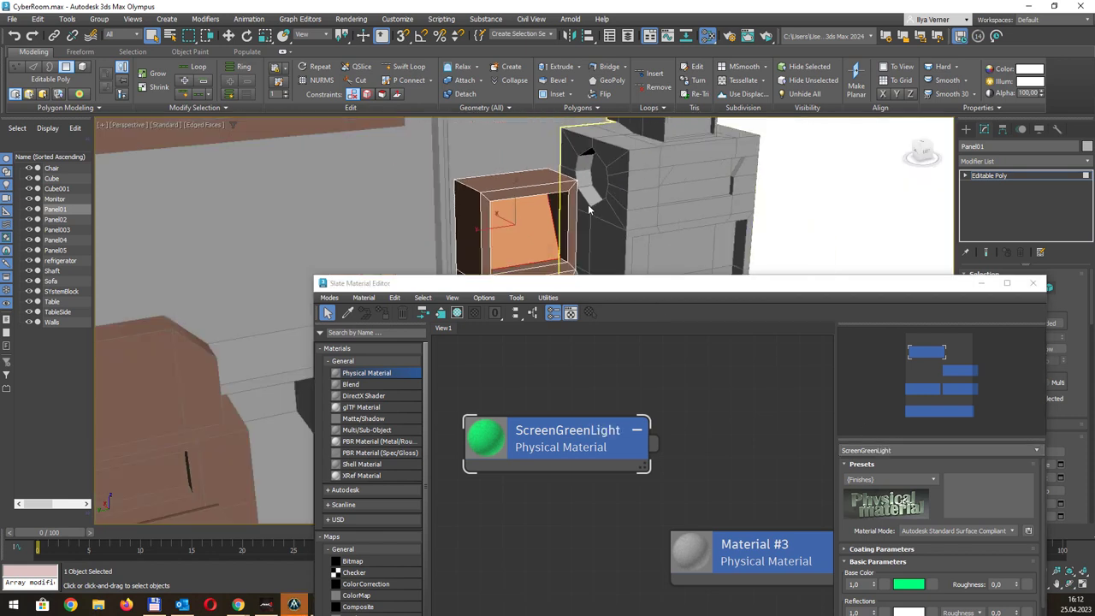
pyautogui.moveTo(892, 287); pyautogui.dragTo(847, 334)
pyautogui.moveTo(821, 391); pyautogui.dragTo(788, 425)
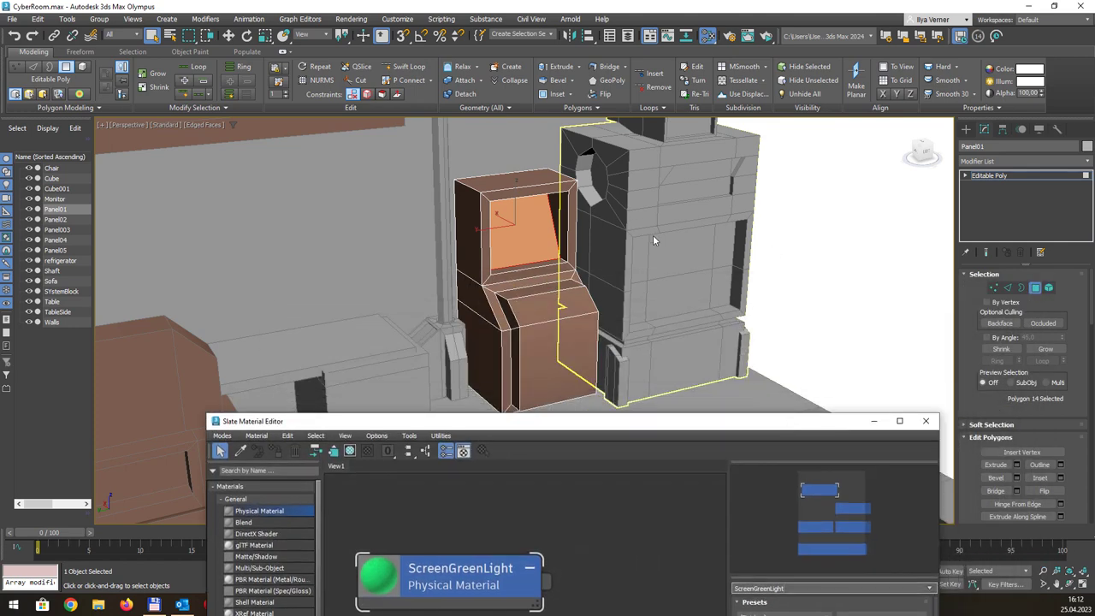
pyautogui.keyDown('alt'); pyautogui.moveTo(774, 229); pyautogui.dragTo(728, 215, button='middle'); pyautogui.keyUp('alt')
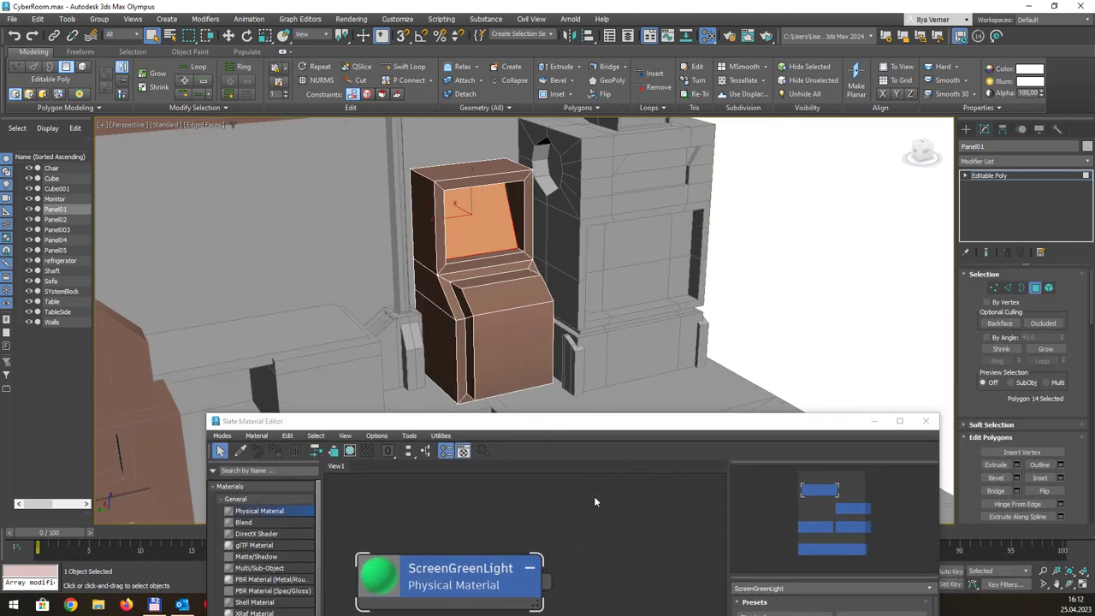
pyautogui.keyDown('alt'); pyautogui.moveTo(631, 291); pyautogui.dragTo(547, 533, button='middle'); pyautogui.keyUp('alt')
pyautogui.click(547, 533)
pyautogui.moveTo(475, 571); pyautogui.dragTo(470, 590)
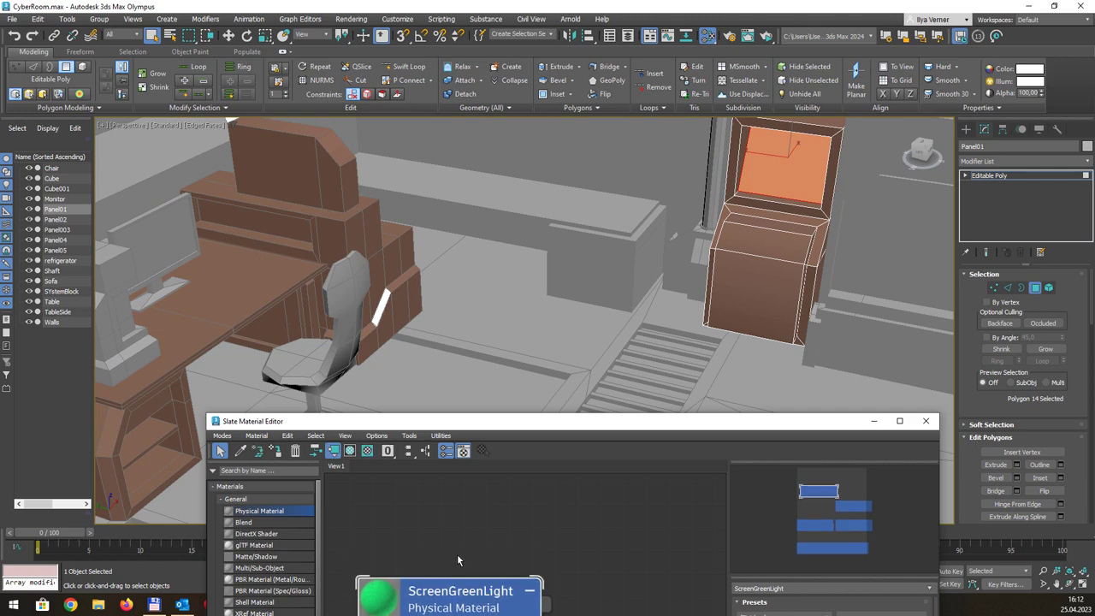
# Pick the G2Metall material from the brown cabinet behind the chair, hide its unused node slots and place it above ScreenGreenLight.
pyautogui.click(240, 450)
pyautogui.click(312, 231)
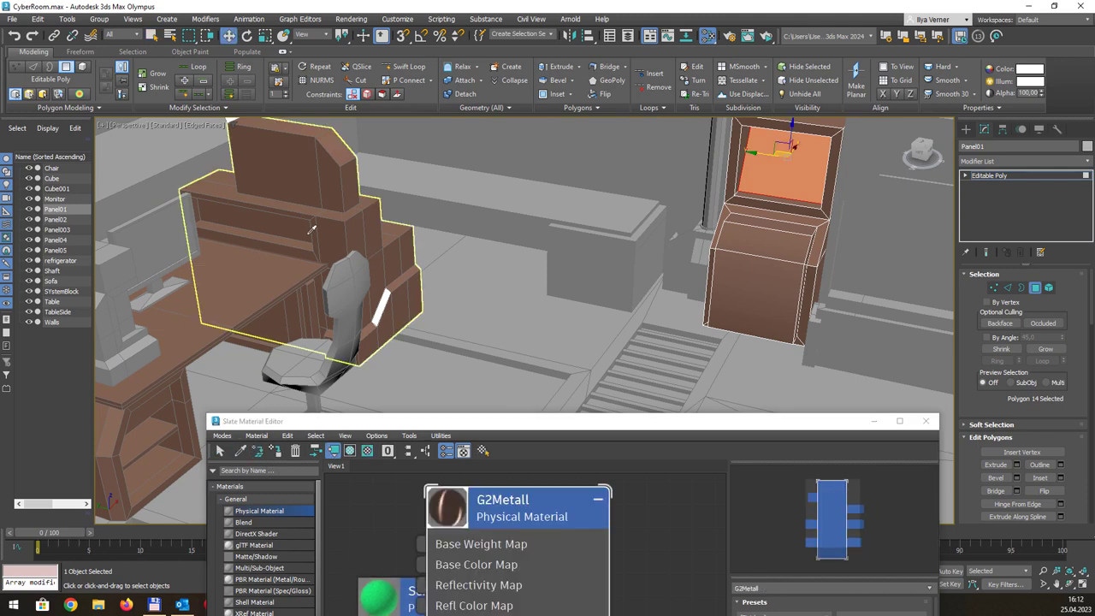
pyautogui.moveTo(547, 506); pyautogui.dragTo(662, 508)
pyautogui.rightClick(664, 508)
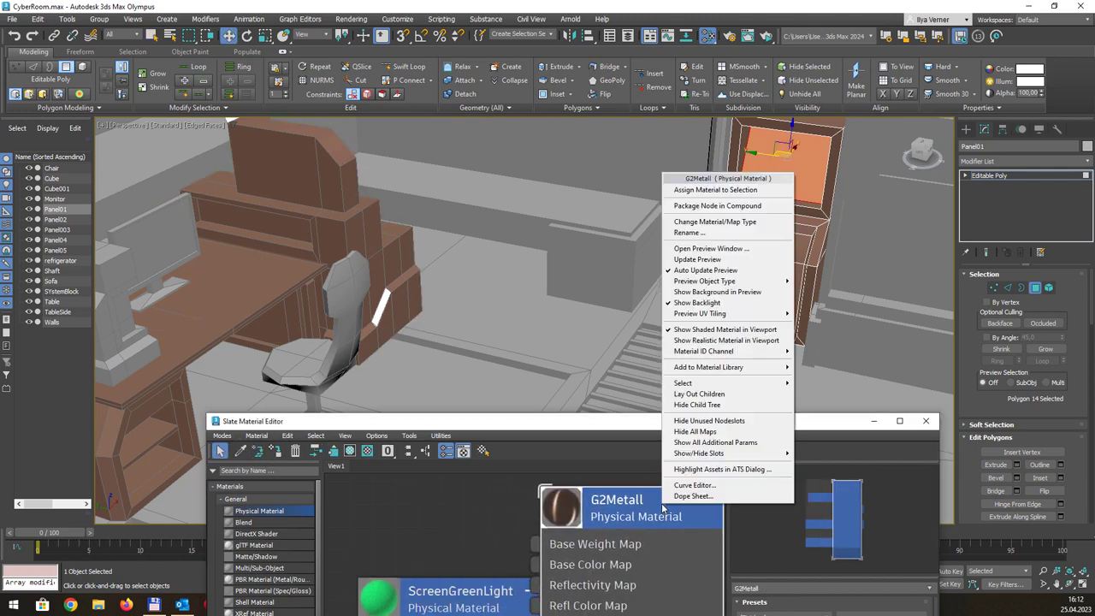
pyautogui.click(740, 421)
pyautogui.moveTo(626, 506); pyautogui.dragTo(458, 514)
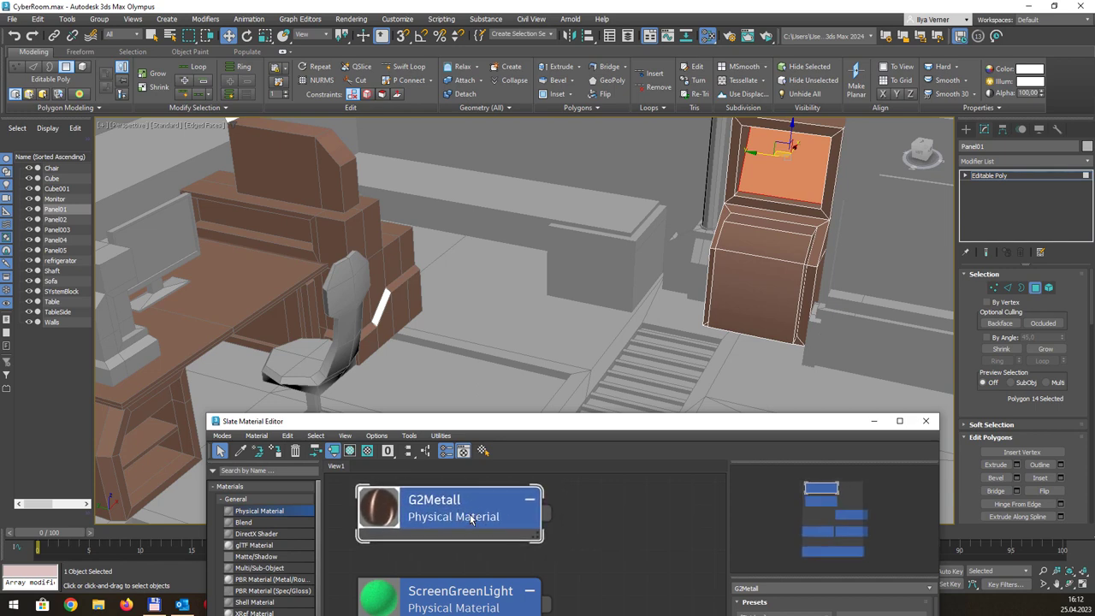
# Examine the whole room from outside alongside the material nodes and try a spot closer to G2Metall for ScreenGreenLight.
pyautogui.moveTo(520, 384); pyautogui.dragTo(688, 314, button='middle')
pyautogui.scroll(-5, 611, 294)
pyautogui.scroll(-4, 687, 314)
pyautogui.keyDown('alt'); pyautogui.moveTo(684, 267); pyautogui.dragTo(606, 264, button='middle'); pyautogui.keyUp('alt')
pyautogui.scroll(-2, 598, 523)
pyautogui.scroll(2, 607, 488)
pyautogui.moveTo(639, 431); pyautogui.dragTo(616, 259)
pyautogui.moveTo(466, 434); pyautogui.dragTo(490, 414)
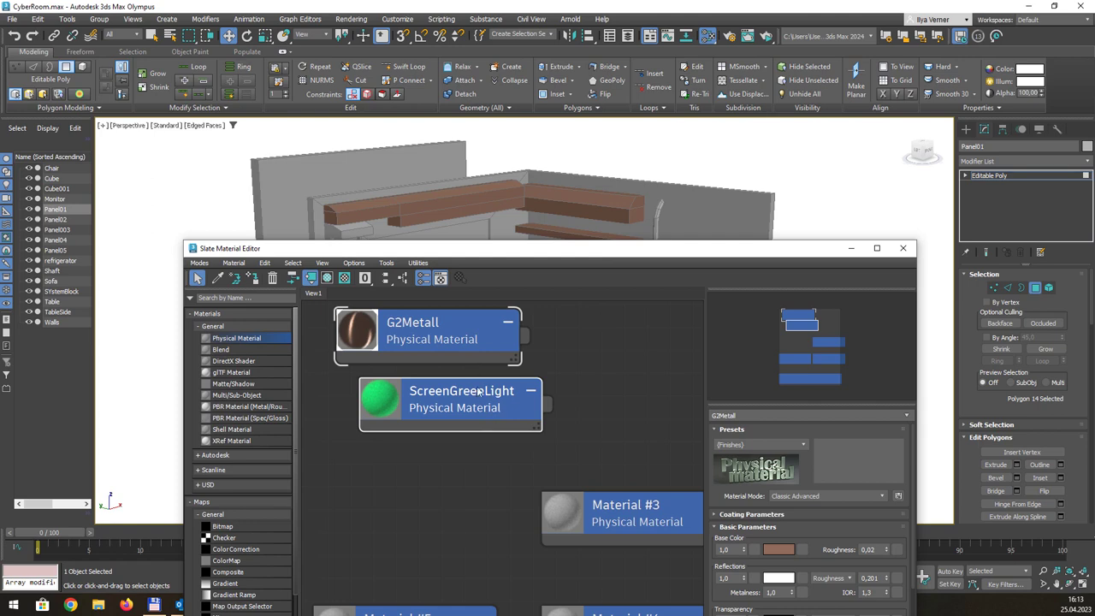
pyautogui.hotkey('ctrl', 'z')
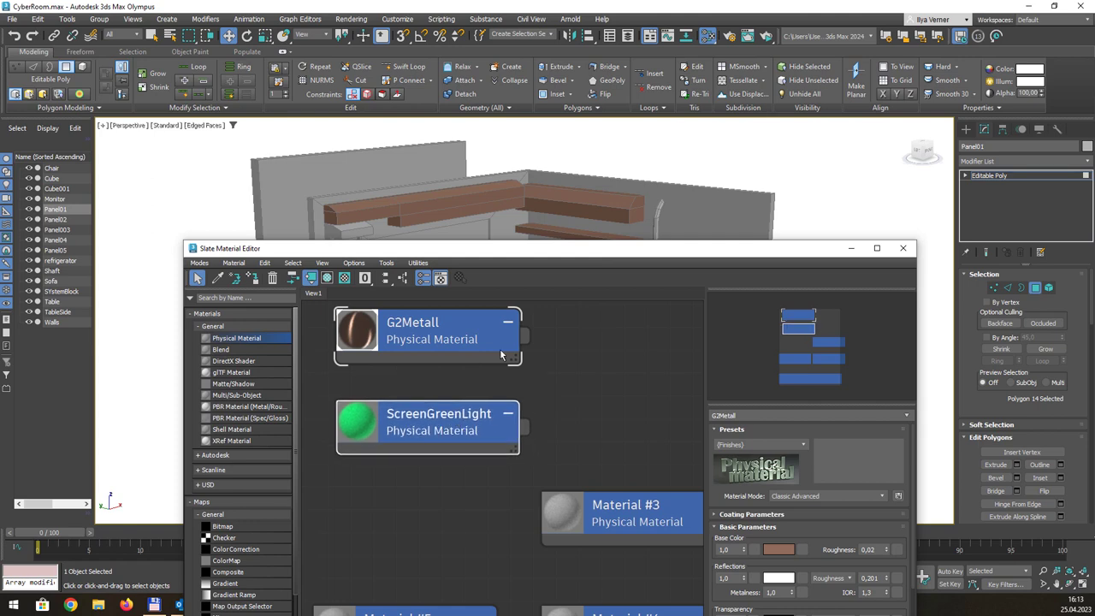
# Close the material editor and open the CyberRoomColors.max scene in place of the current one.
pyautogui.click(903, 248)
pyautogui.moveTo(294, 604); pyautogui.dragTo(850, 295)
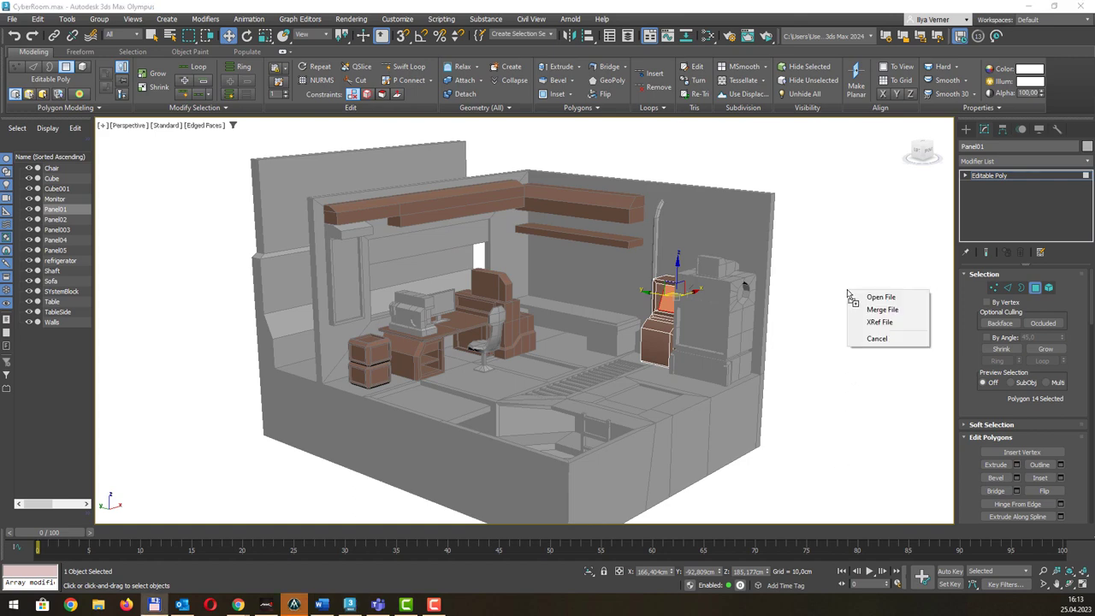
pyautogui.click(880, 297)
pyautogui.click(540, 323)
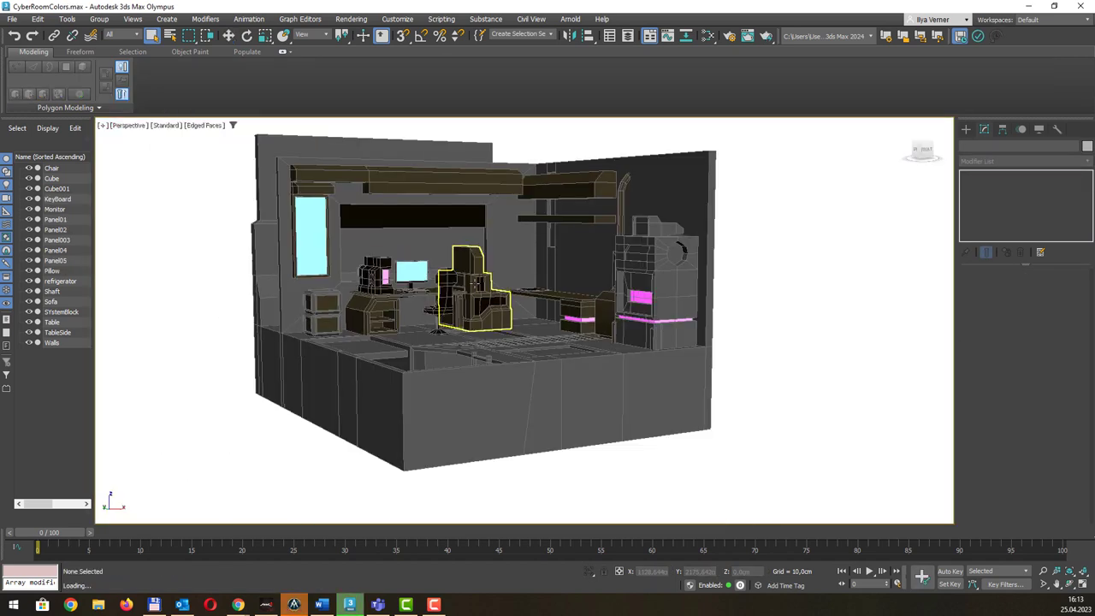
# Reopen the material editor for the coloured room and rearrange the MetallWalls, Metall Equip and PlasticBlack nodes.
pyautogui.scroll(3, 485, 258)
pyautogui.moveTo(485, 259); pyautogui.dragTo(520, 287, button='middle')
pyautogui.scroll(5, 505, 328)
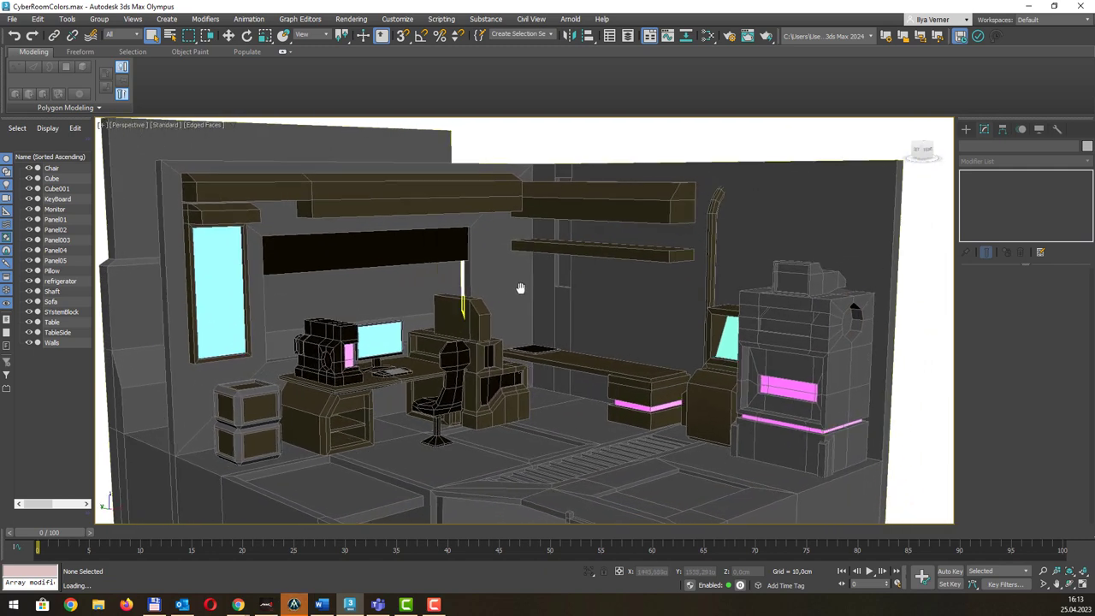
pyautogui.press('m')
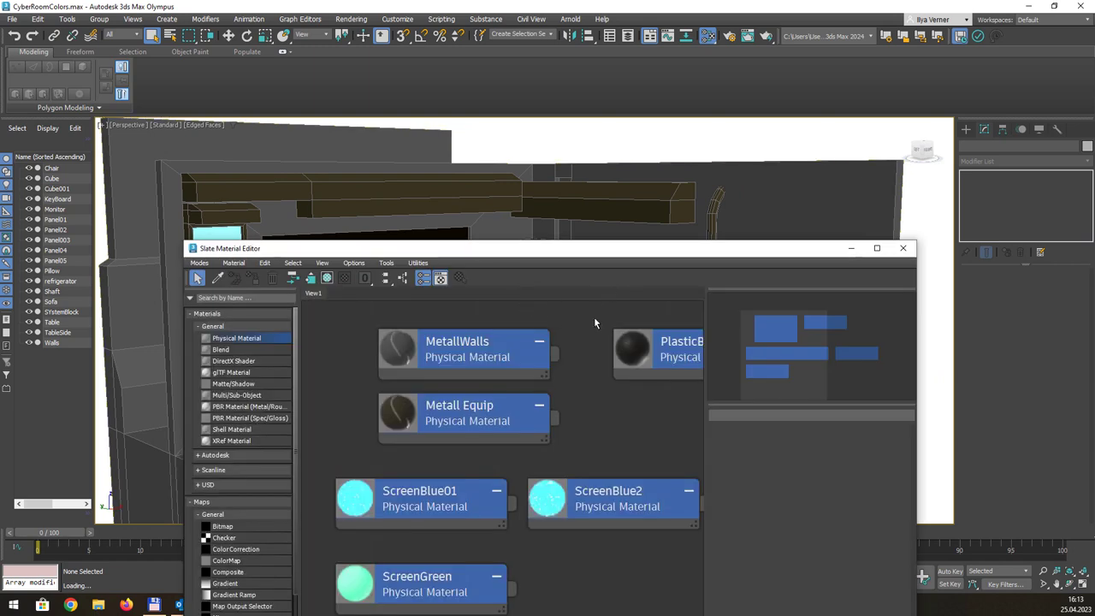
pyautogui.moveTo(503, 341); pyautogui.dragTo(461, 340)
pyautogui.moveTo(496, 418); pyautogui.dragTo(452, 418)
pyautogui.moveTo(672, 347); pyautogui.dragTo(607, 347)
# Review the ScreenBlue01, ScreenBlue2, ScreenGreen and PinkLight materials against the room and display the MetallWalls parameters.
pyautogui.moveTo(607, 438); pyautogui.dragTo(587, 342, button='middle')
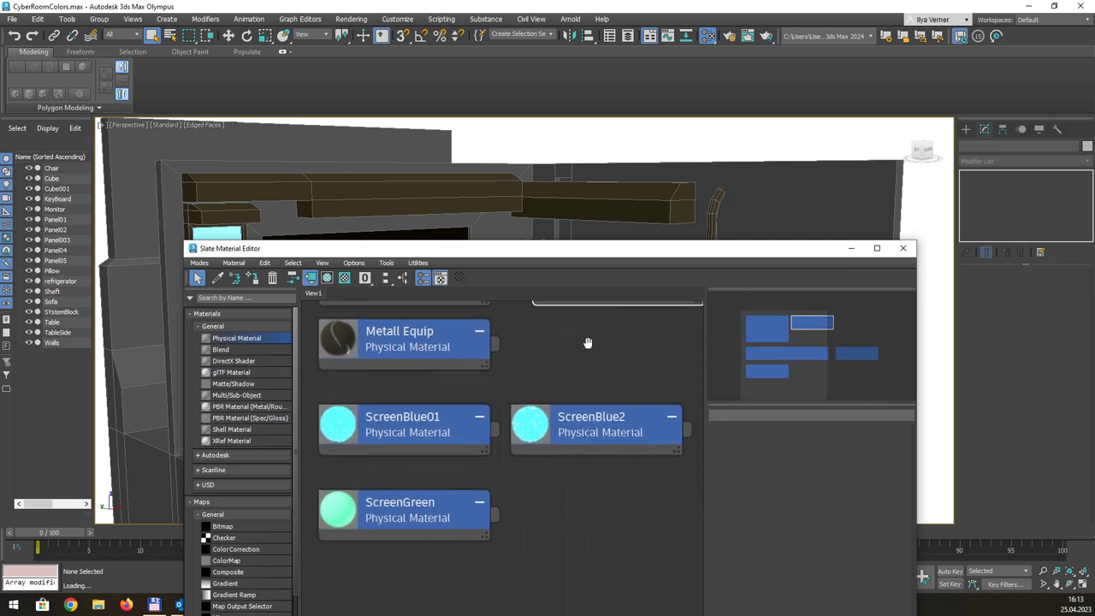
pyautogui.click(437, 403)
pyautogui.moveTo(435, 405); pyautogui.dragTo(438, 405)
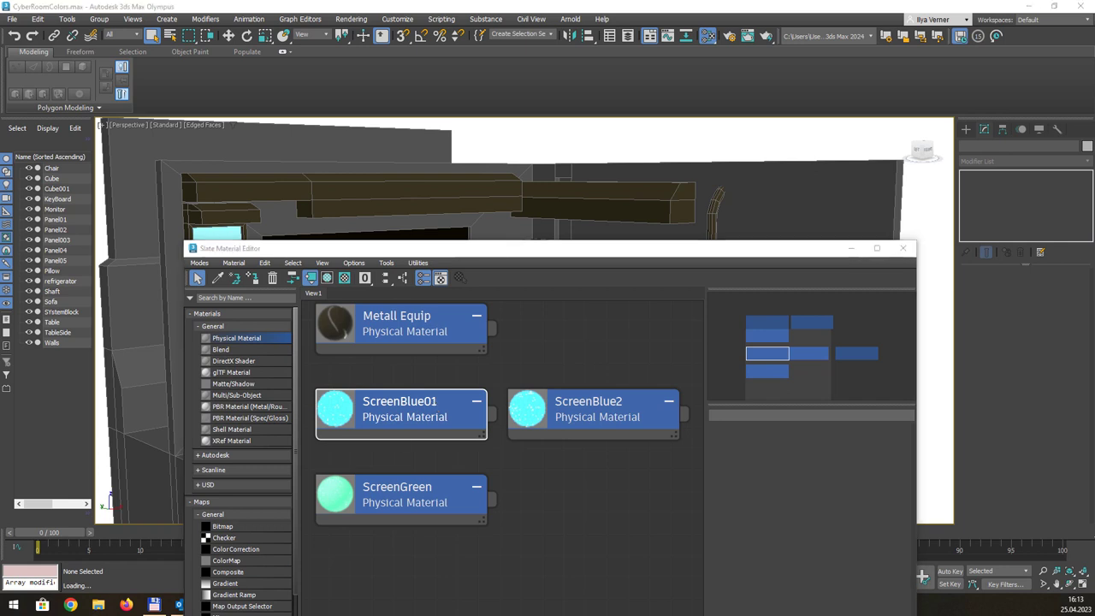
pyautogui.moveTo(550, 257); pyautogui.dragTo(573, 458)
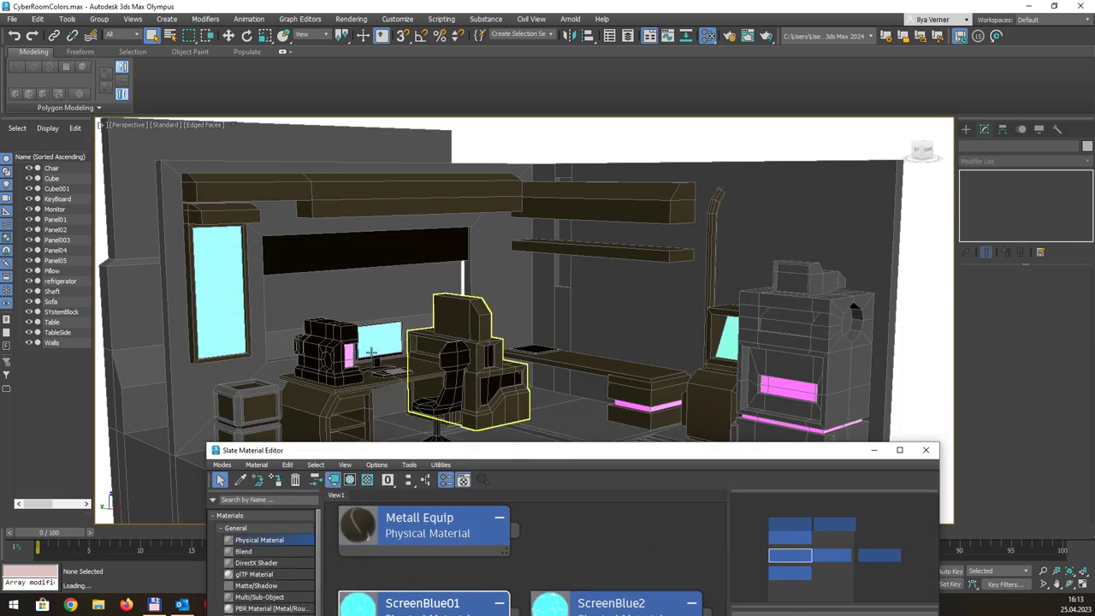
pyautogui.moveTo(592, 454); pyautogui.dragTo(573, 188)
pyautogui.scroll(-3, 493, 353)
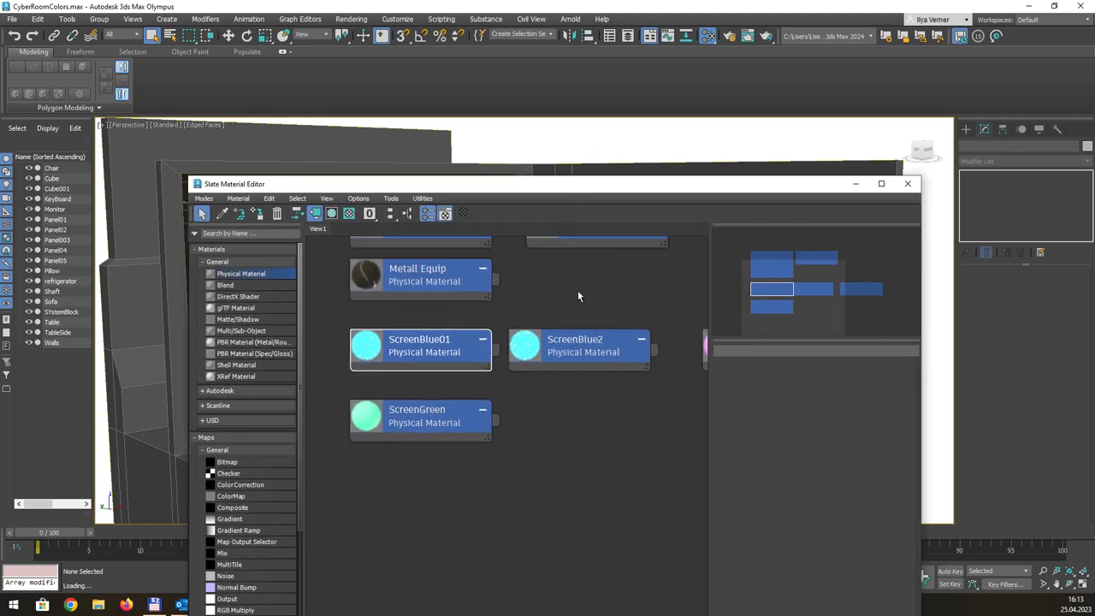
pyautogui.moveTo(492, 353); pyautogui.dragTo(553, 345, button='middle')
pyautogui.scroll(-1, 599, 338)
pyautogui.moveTo(624, 329); pyautogui.dragTo(590, 341, button='middle')
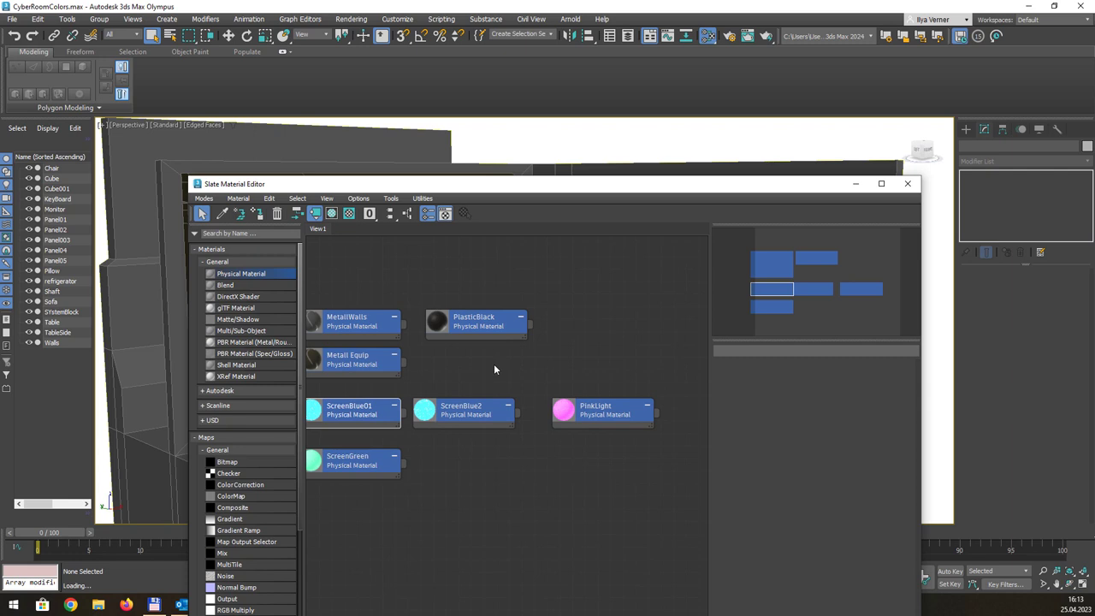
pyautogui.scroll(5, 422, 331)
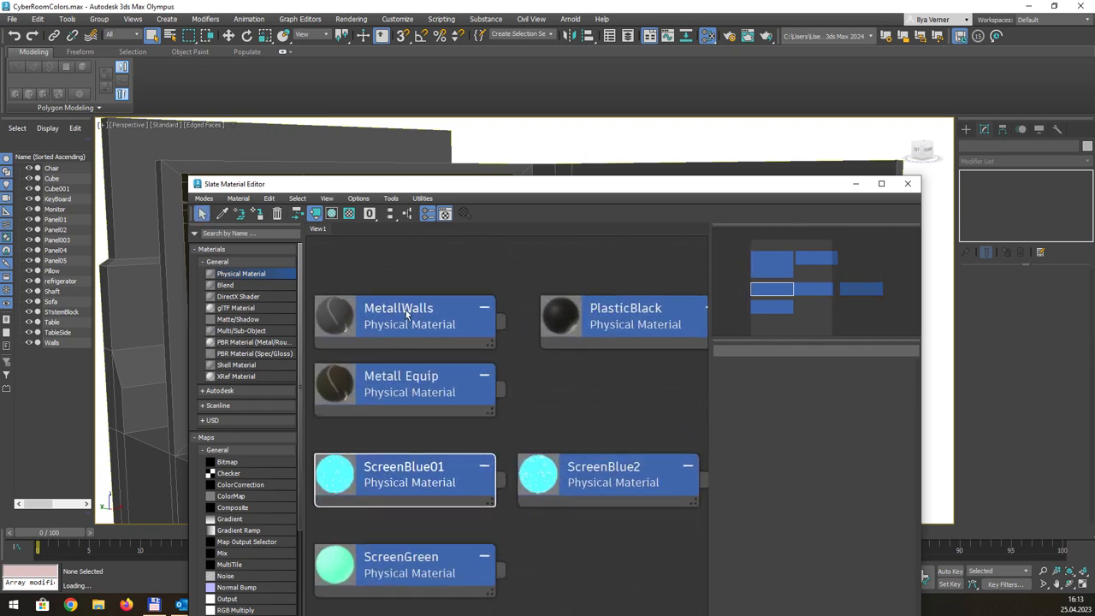
pyautogui.doubleClick(407, 314)
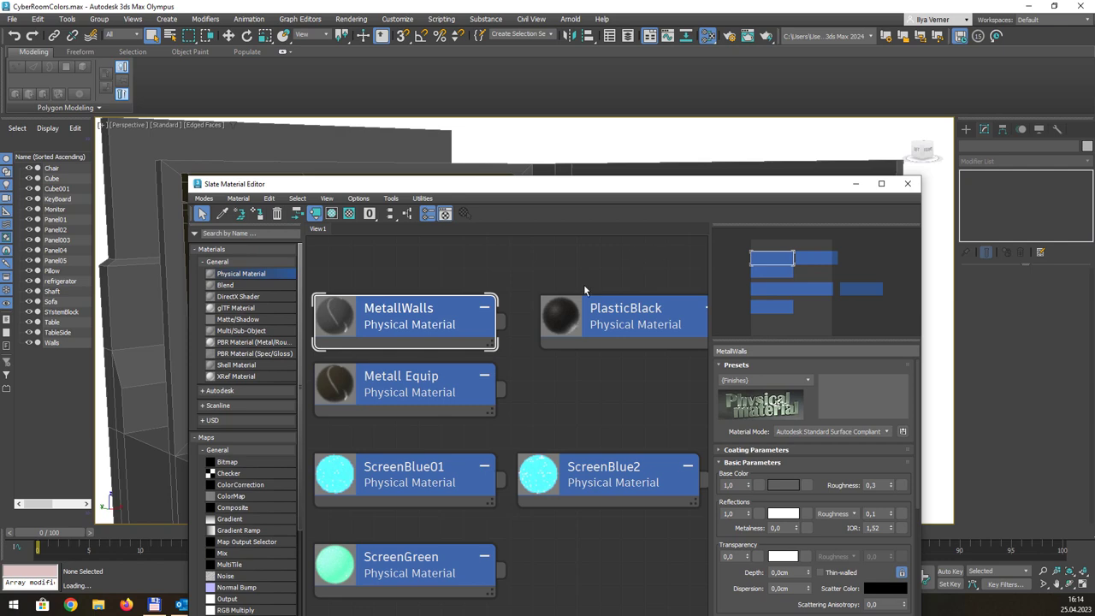
# Close the material editor, switch to Sketchfab in the browser and open the form for uploading a new model.
pyautogui.click(908, 183)
pyautogui.click(1028, 6)
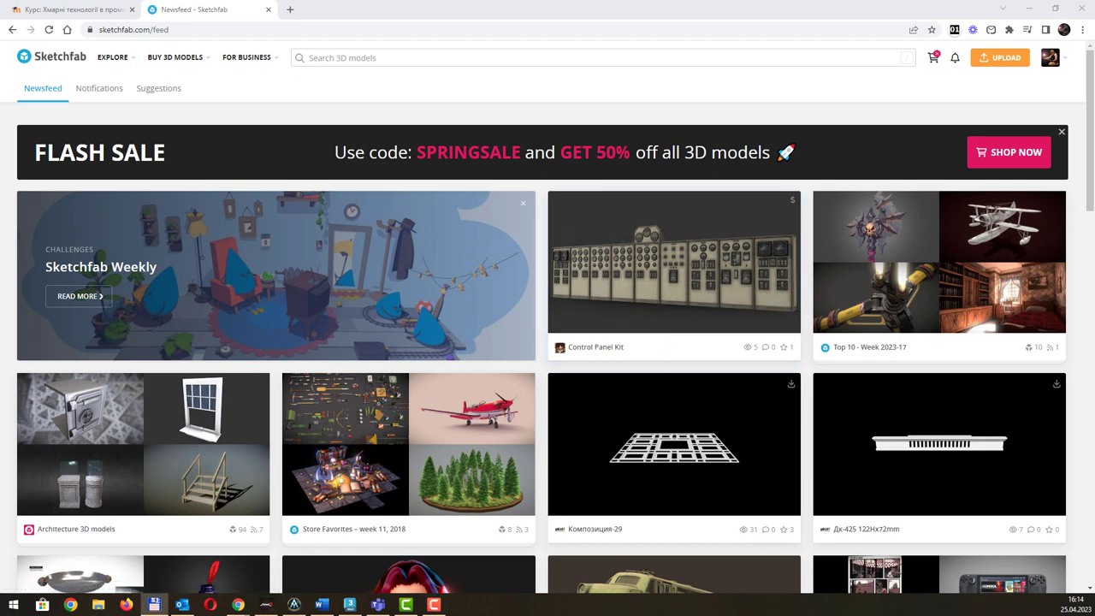
pyautogui.click(1001, 59)
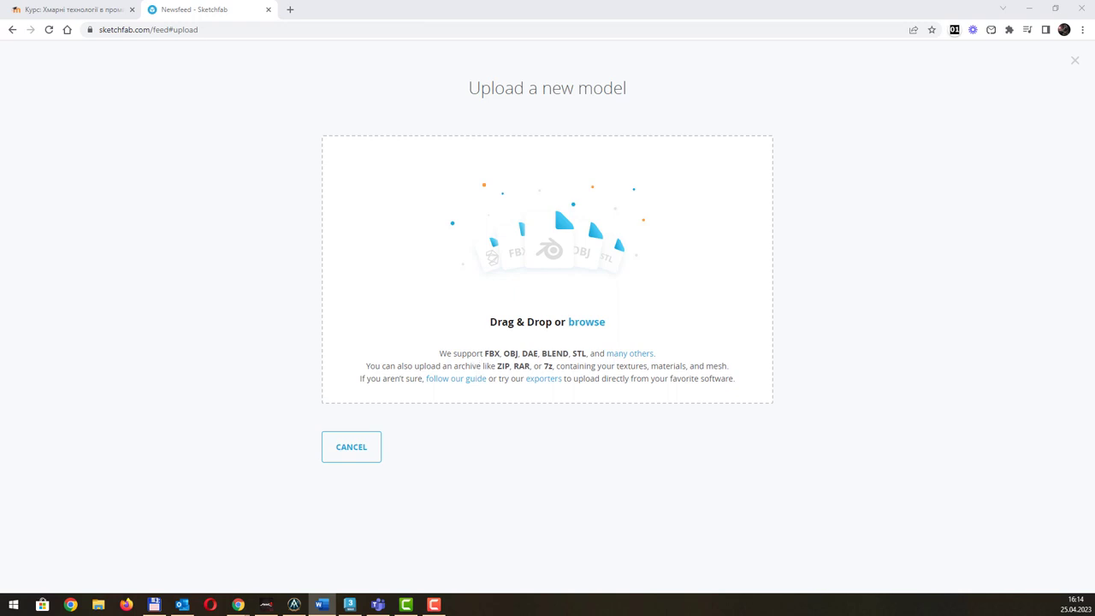
pyautogui.hotkey('alt', 'Tab')
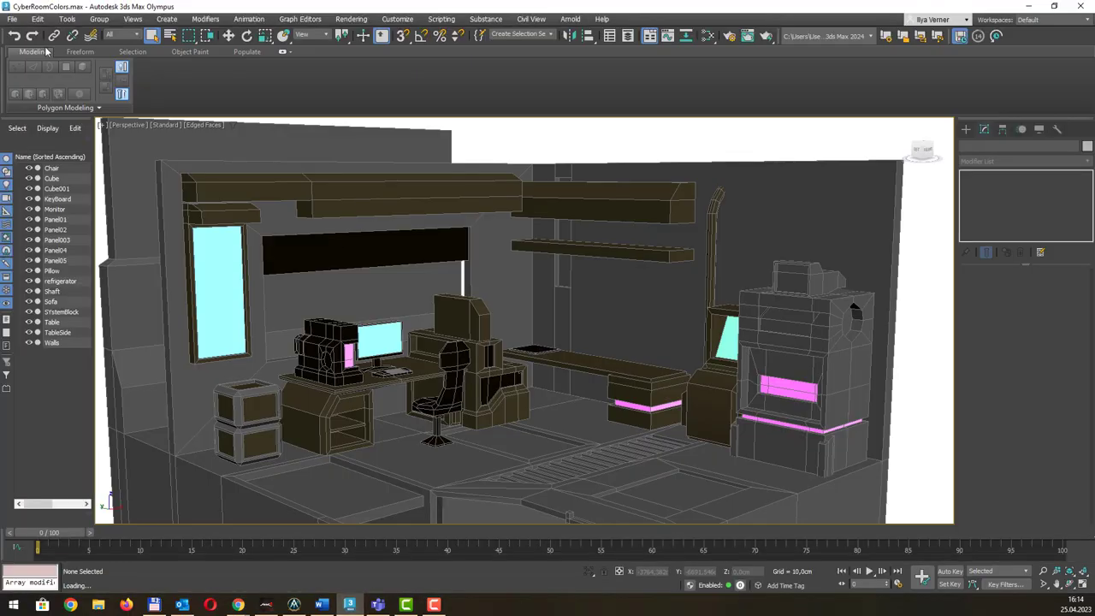
pyautogui.click(12, 19)
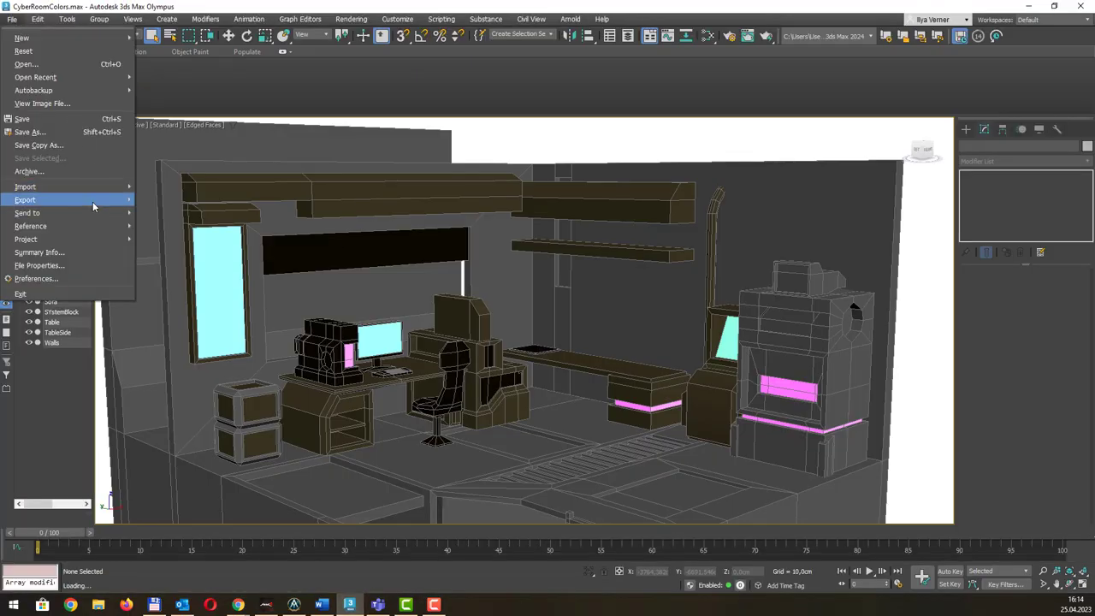
pyautogui.moveTo(92, 200)
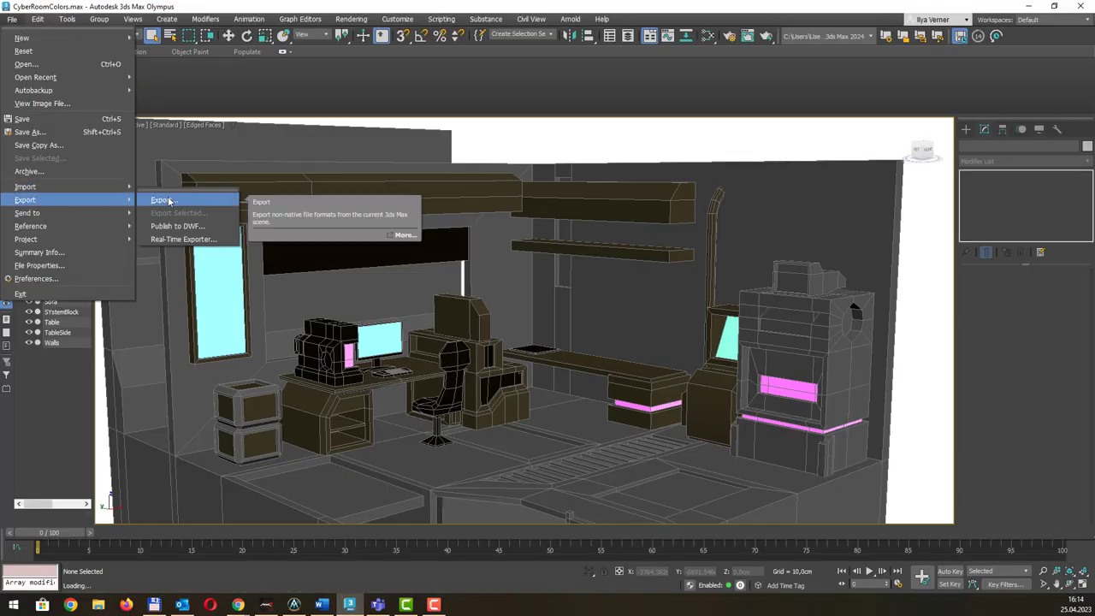
pyautogui.click(164, 201)
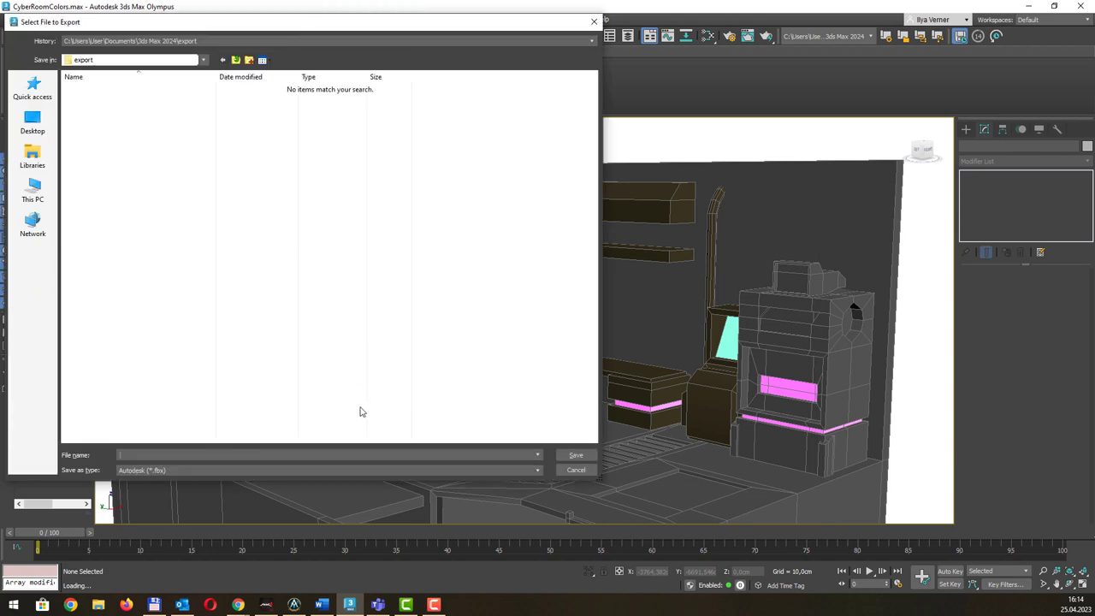
pyautogui.click(182, 470)
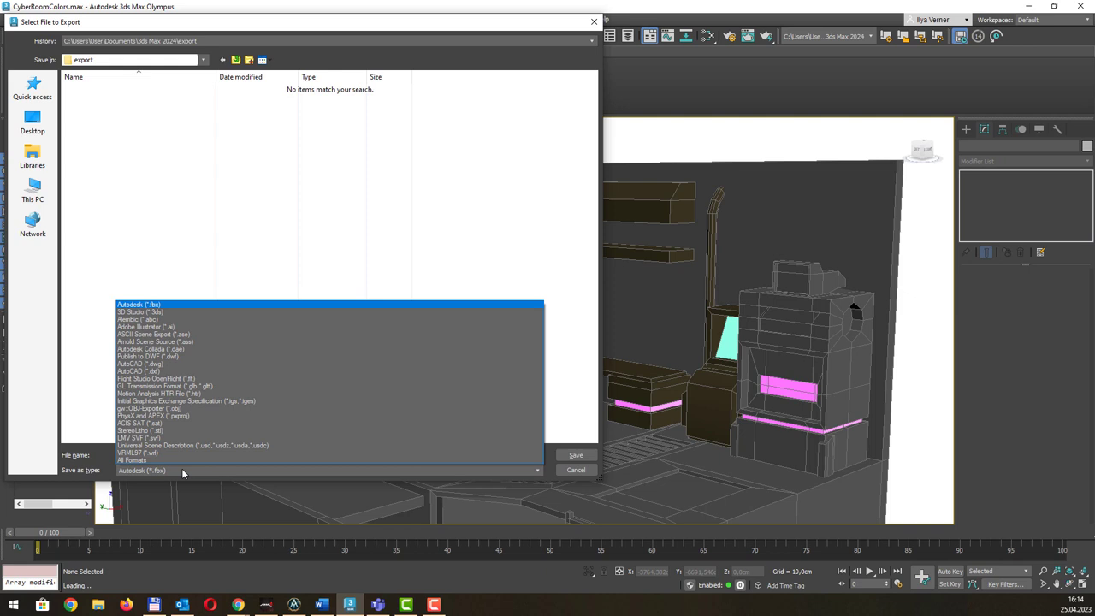
pyautogui.click(182, 471)
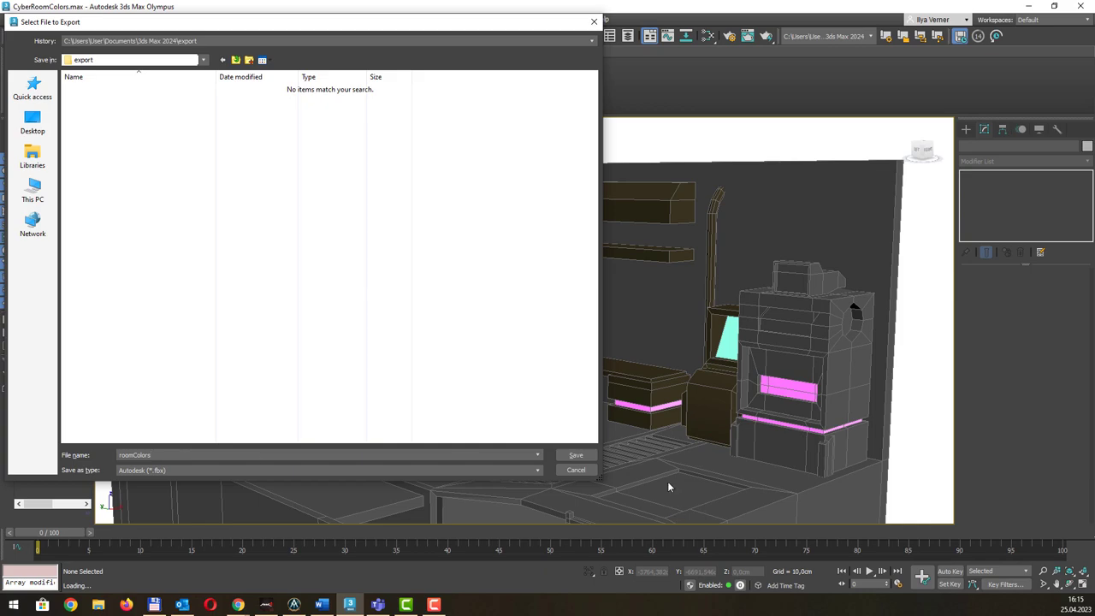
pyautogui.press('Escape')
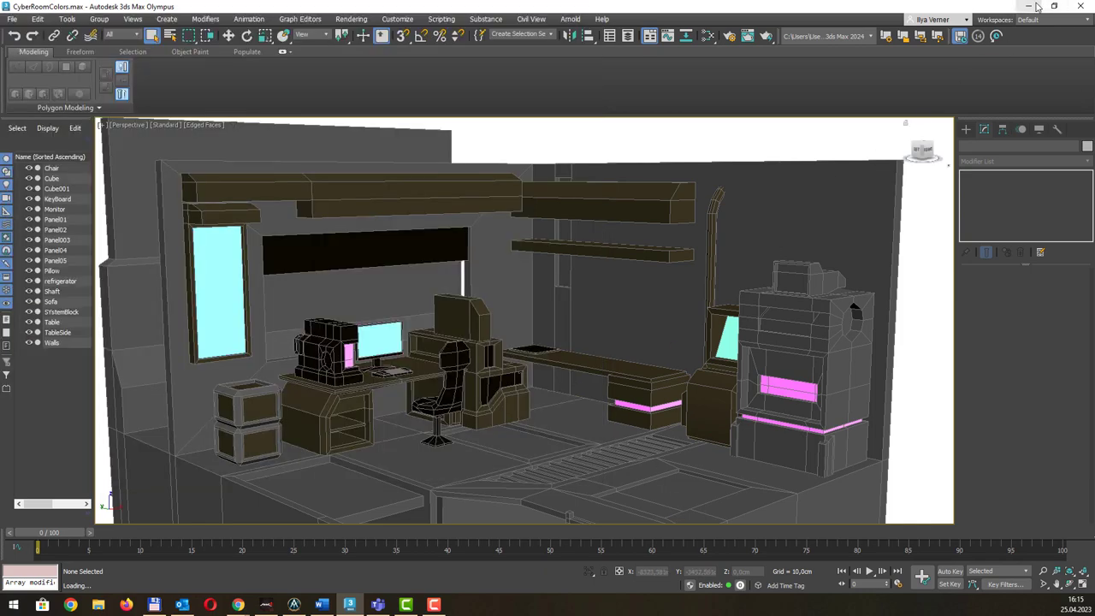
pyautogui.click(1028, 6)
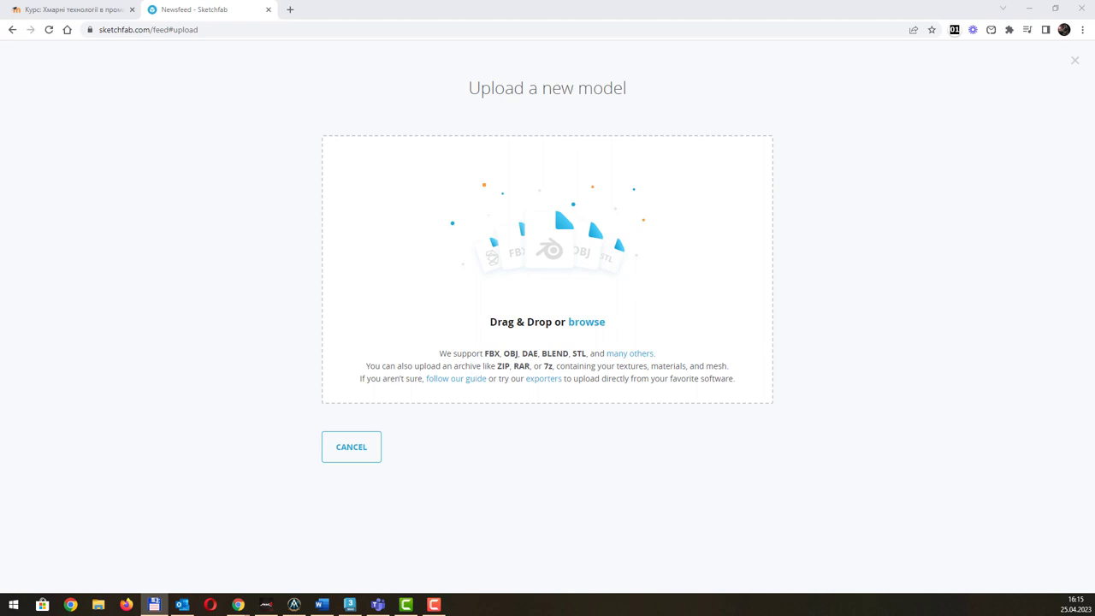
# Try to upload the room's native .max scene file to Sketchfab.
pyautogui.moveTo(154, 604); pyautogui.dragTo(523, 252)
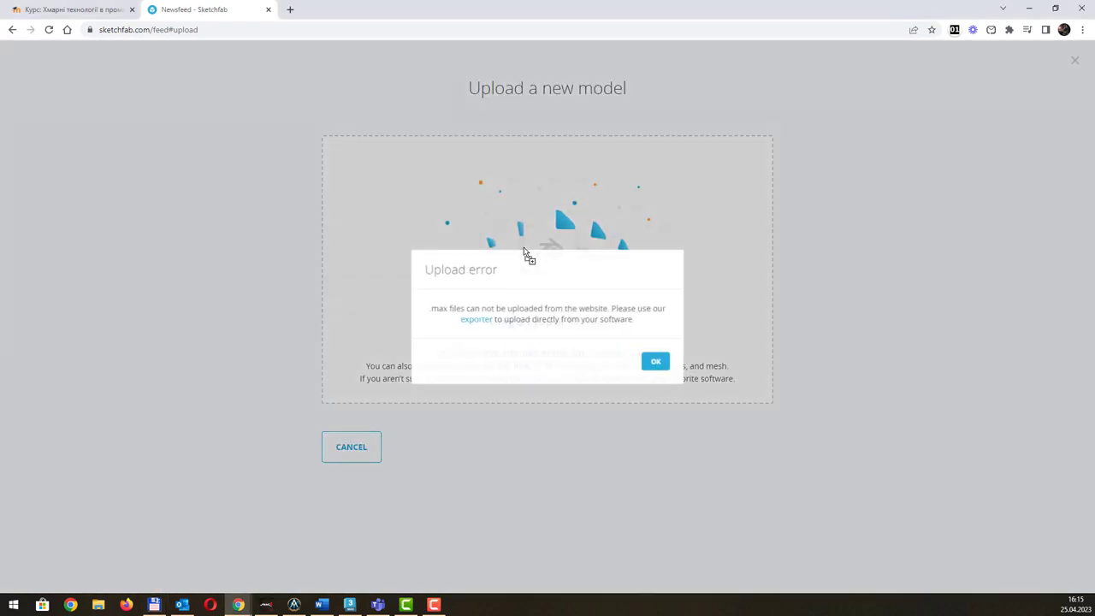
pyautogui.click(654, 363)
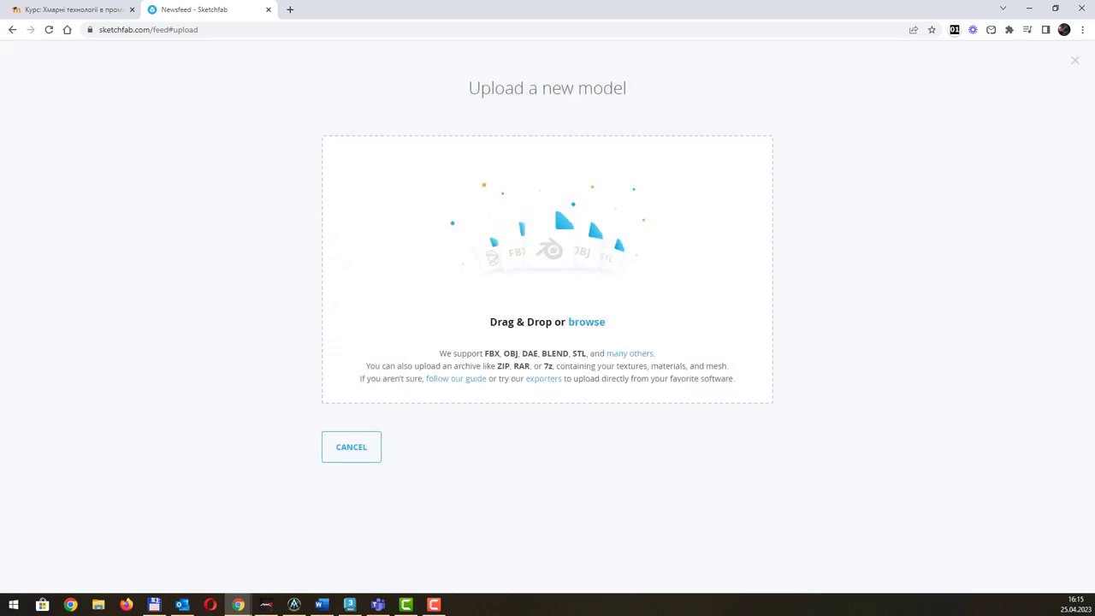
# Add roomColors.fbx to the new model upload and start uploading it.
pyautogui.hotkey('alt', 'Tab')
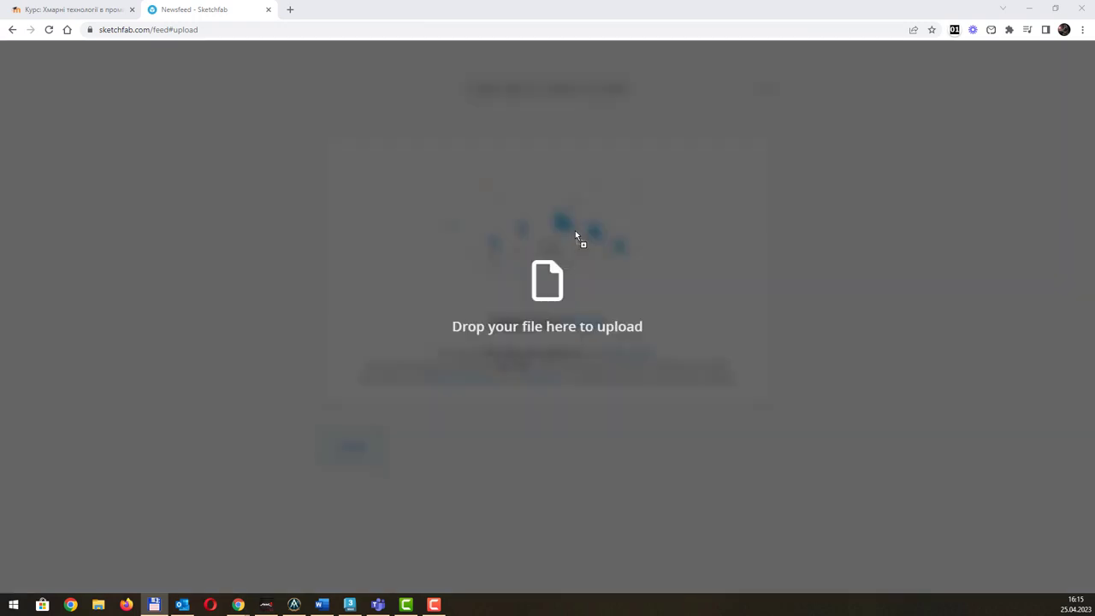
pyautogui.moveTo(574, 230); pyautogui.dragTo(542, 293)
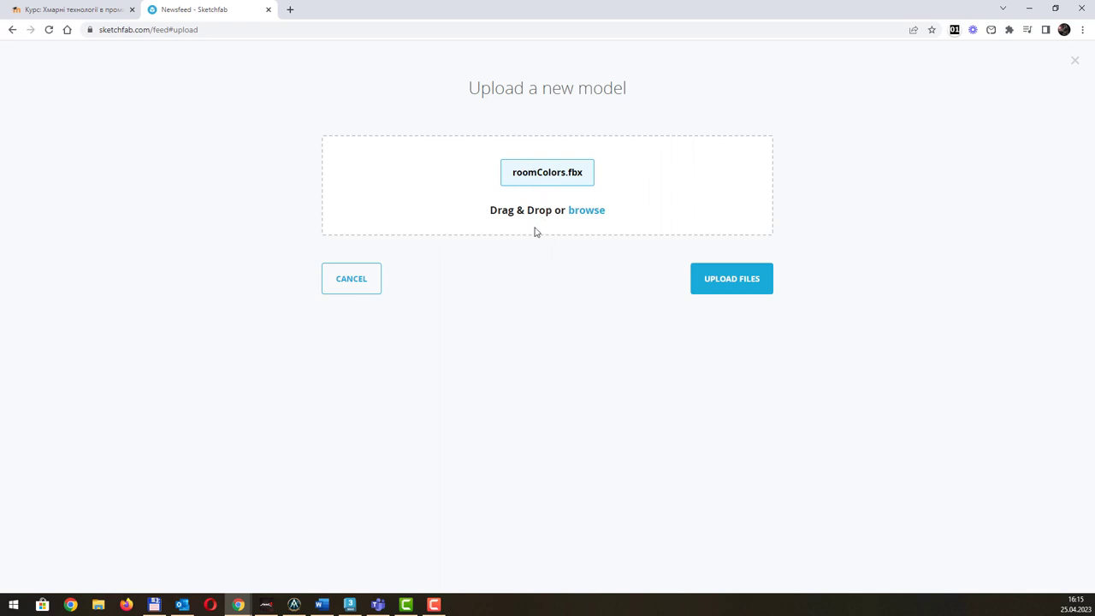
pyautogui.click(746, 281)
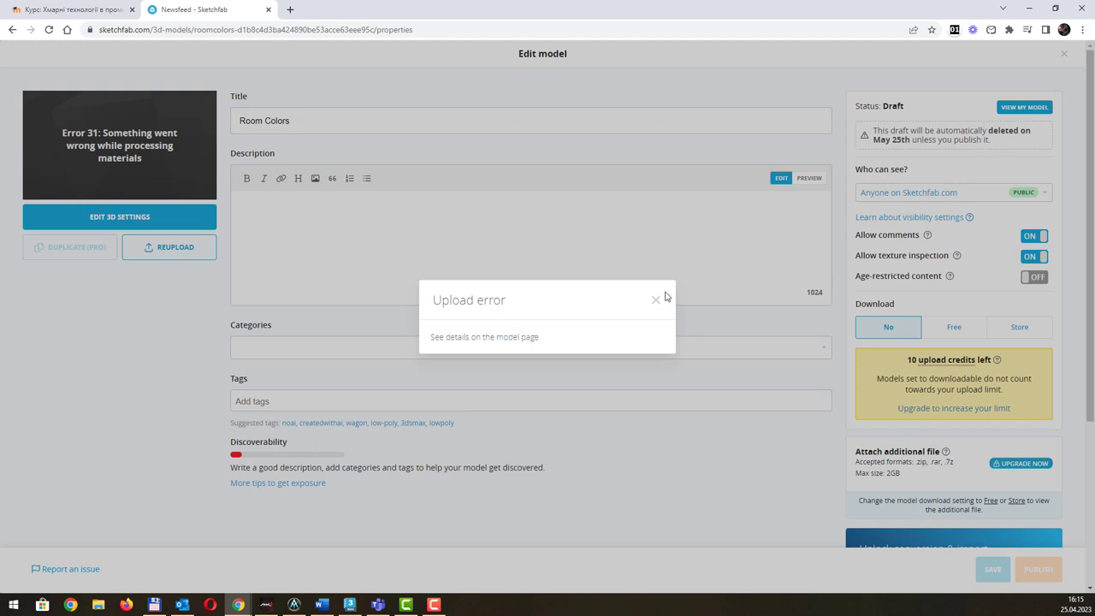
# Open the roomColors model page and review its processing details.
pyautogui.click(535, 336)
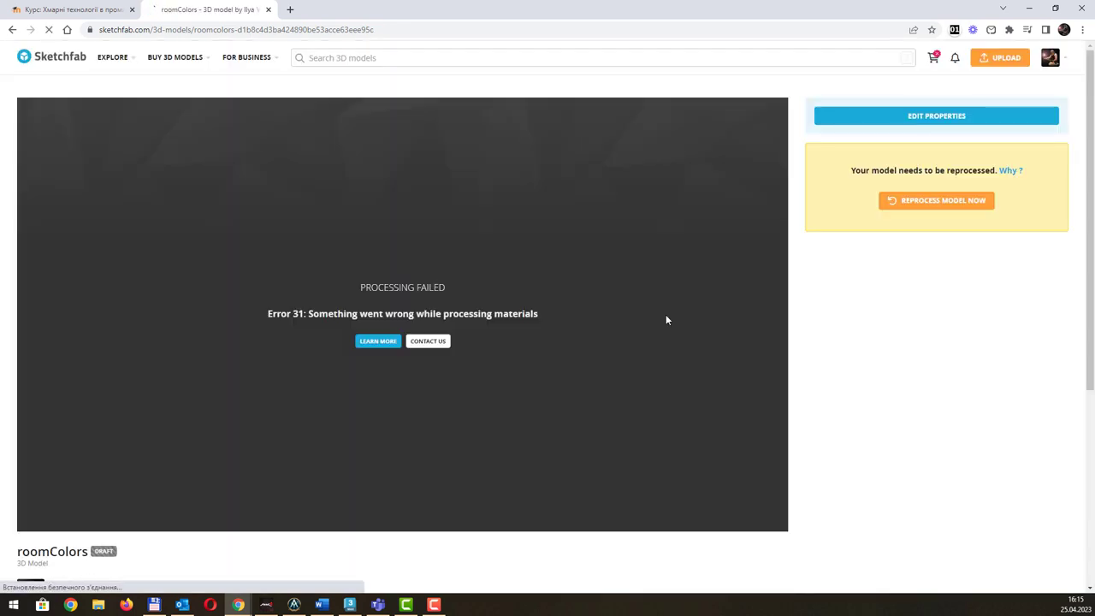
pyautogui.moveTo(665, 314); pyautogui.dragTo(859, 326)
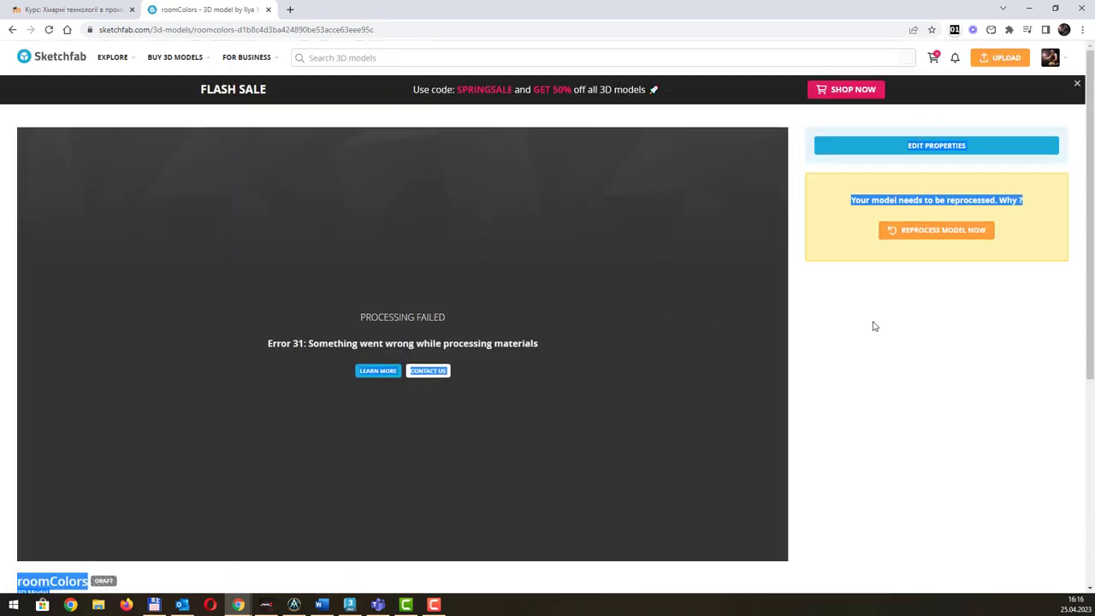
pyautogui.click(870, 342)
pyautogui.scroll(-1, 644, 291)
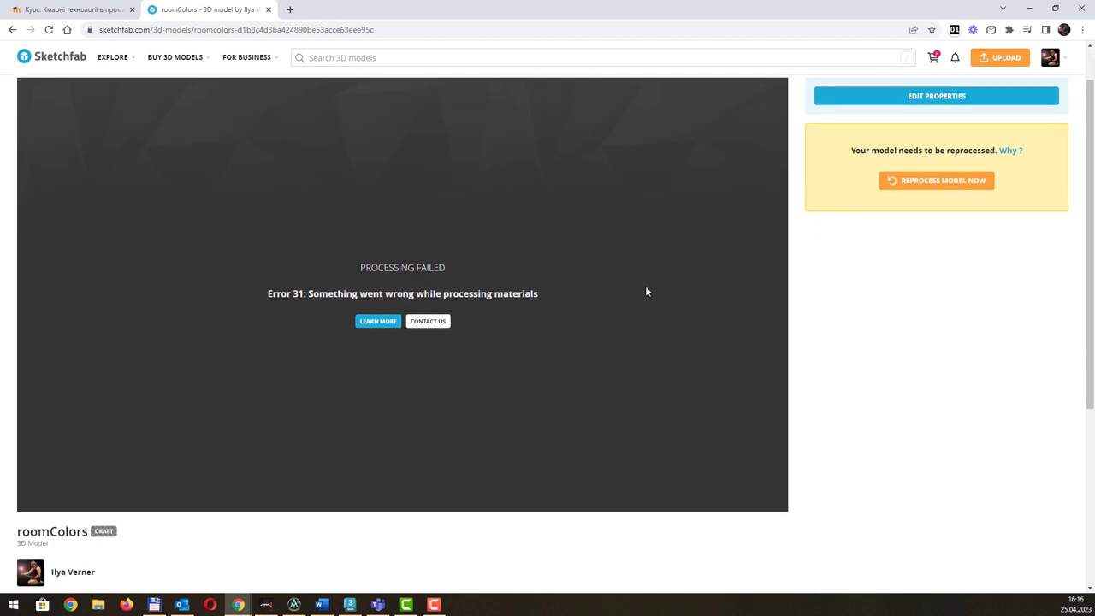
pyautogui.scroll(-3, 724, 288)
pyautogui.scroll(3, 731, 291)
pyautogui.scroll(1, 731, 291)
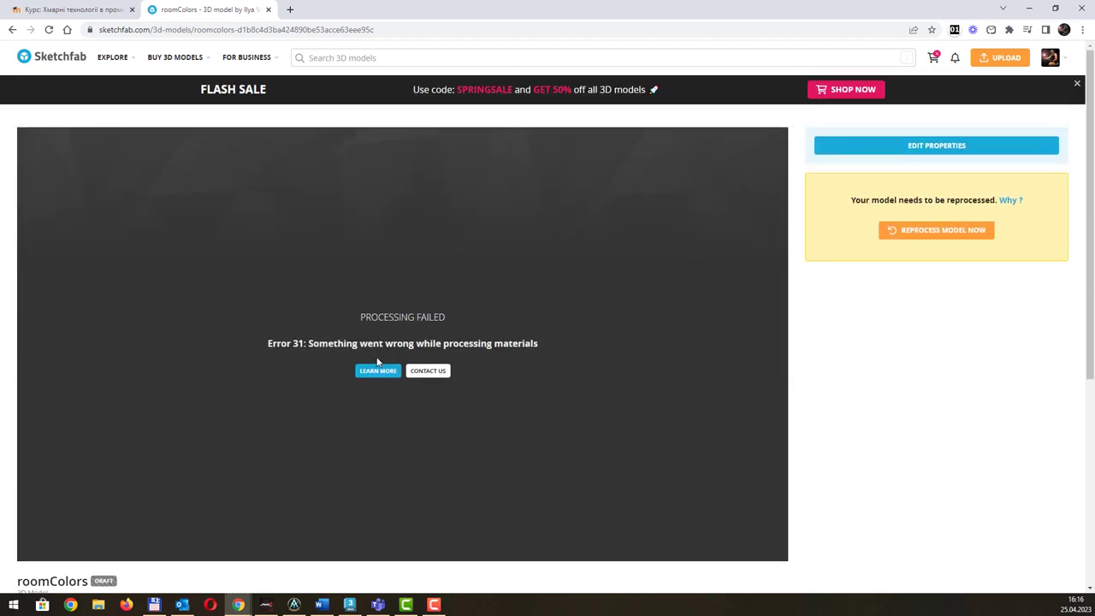
# Try to open the 3D settings of the roomColors draft and return to the Sketchfab home page.
pyautogui.click(877, 152)
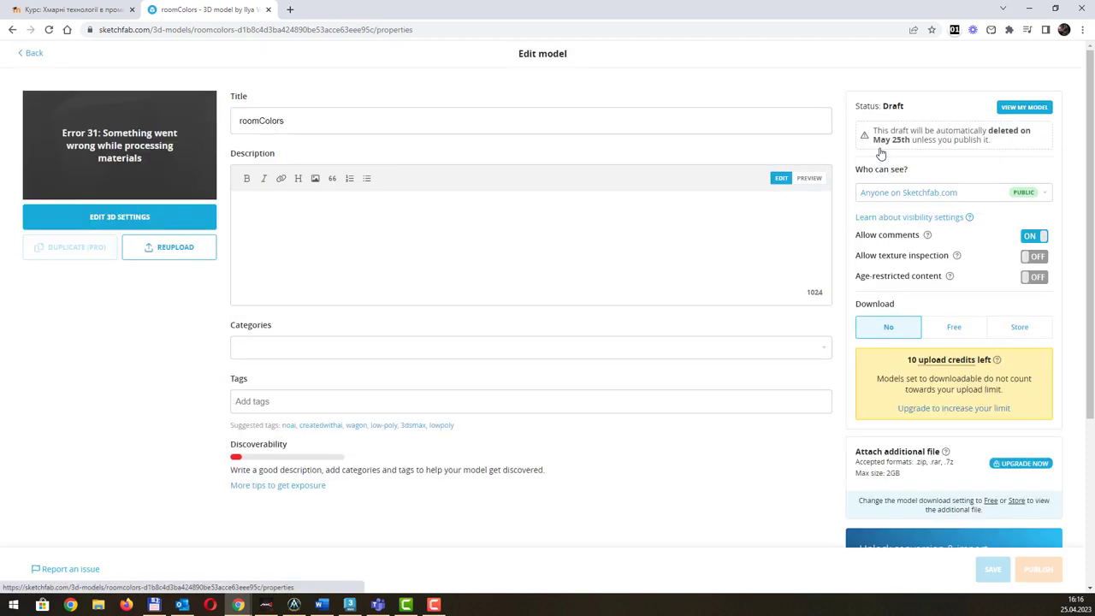
pyautogui.click(141, 218)
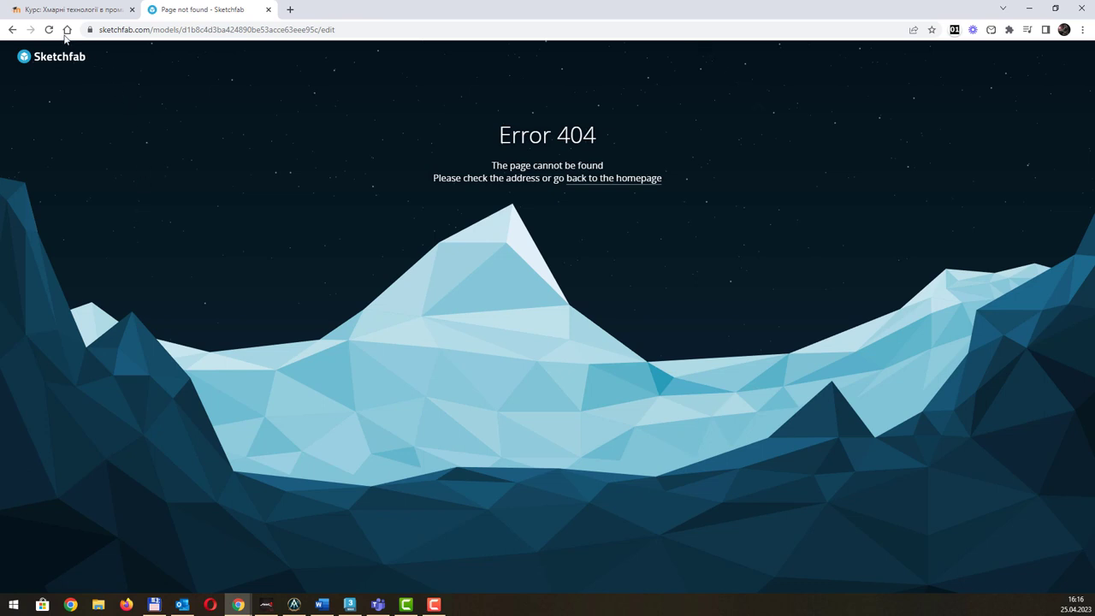
pyautogui.click(180, 32)
pyautogui.click(180, 32)
pyautogui.moveTo(180, 29); pyautogui.dragTo(513, 29)
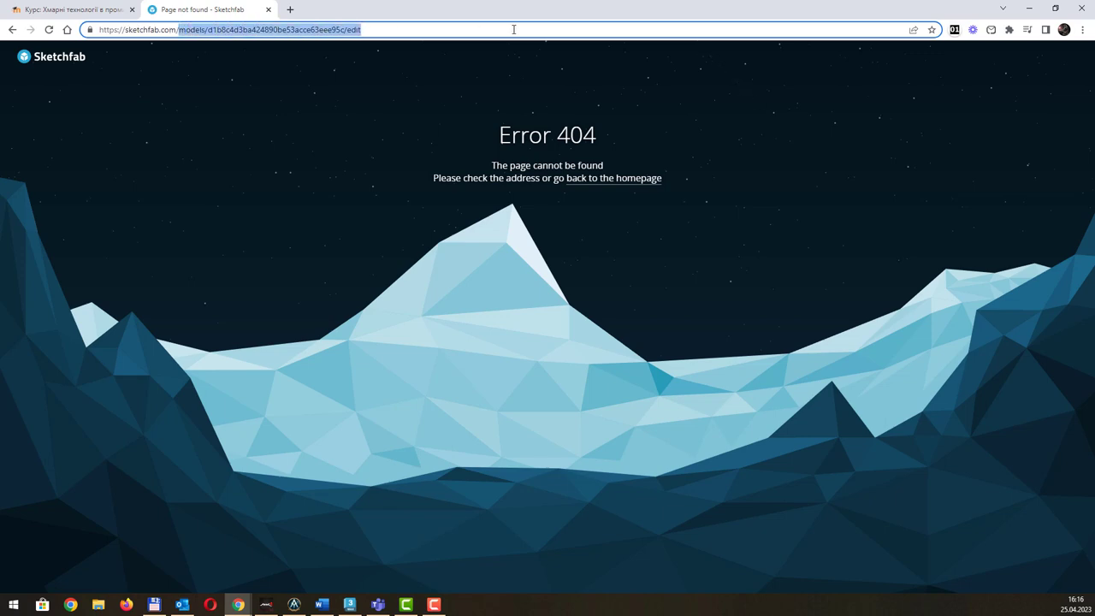
pyautogui.press('BackSpace')
pyautogui.press('Return')
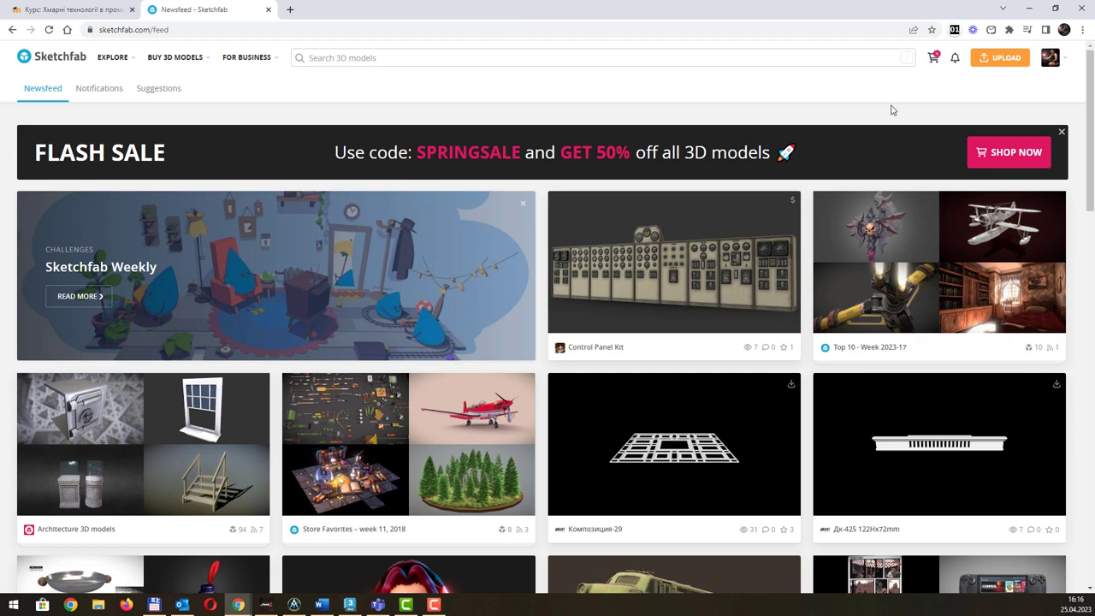
# Try to upload rOOMCOLORS.fbx as a new model from the profile page and reopen an empty upload form.
pyautogui.click(1052, 60)
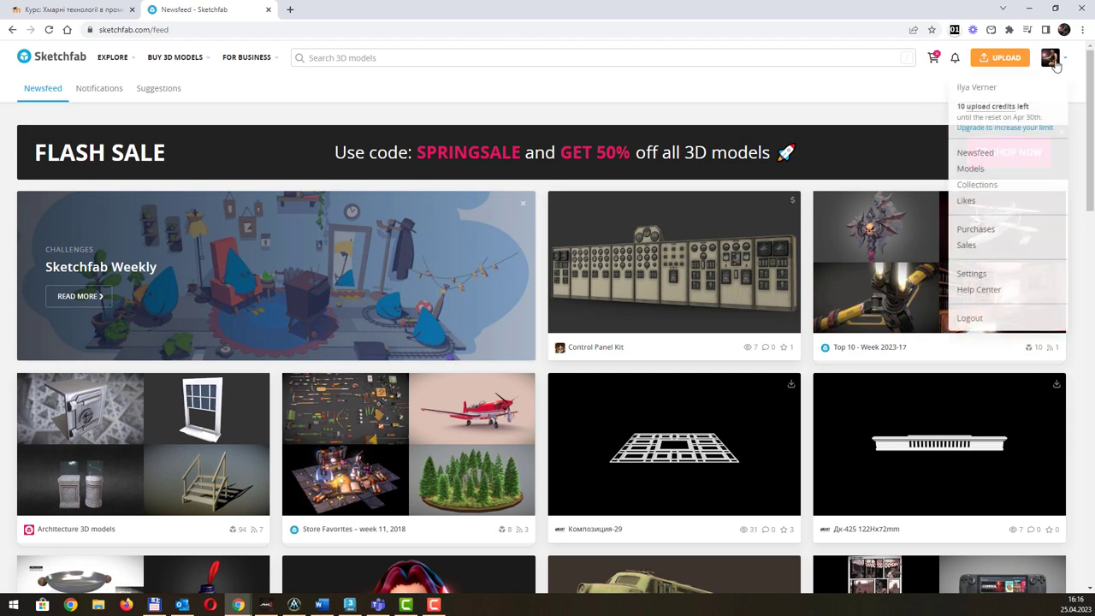
pyautogui.click(978, 89)
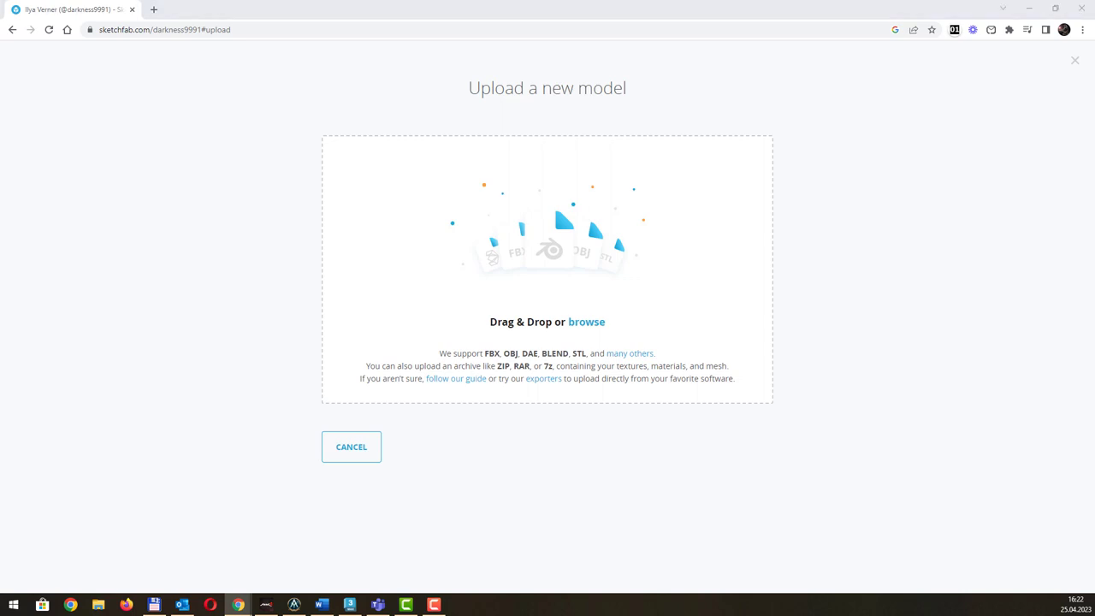
pyautogui.moveTo(238, 604); pyautogui.dragTo(555, 264)
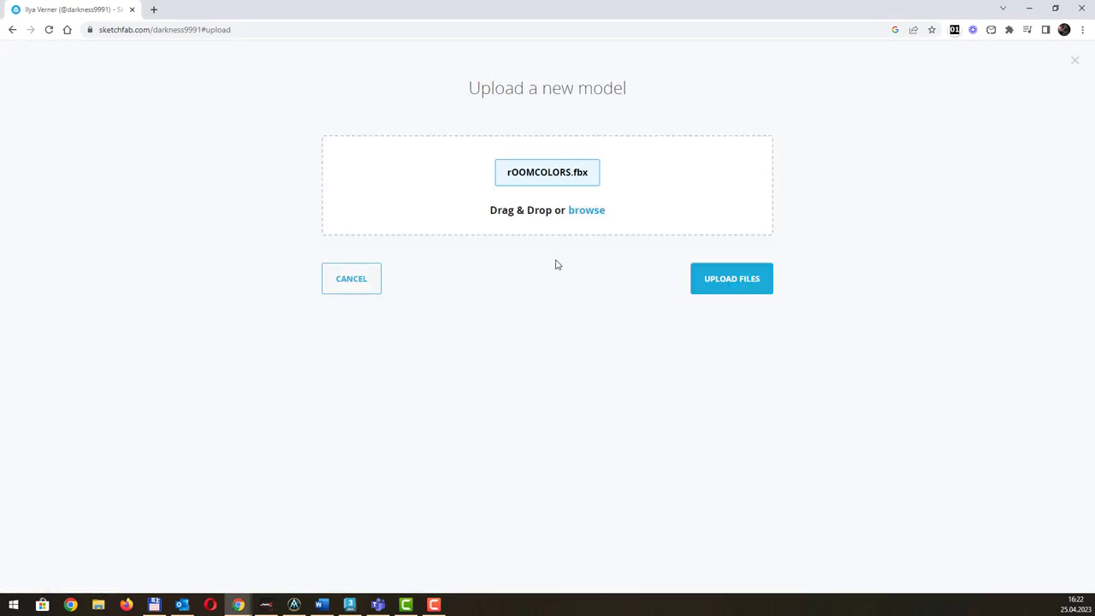
pyautogui.click(715, 285)
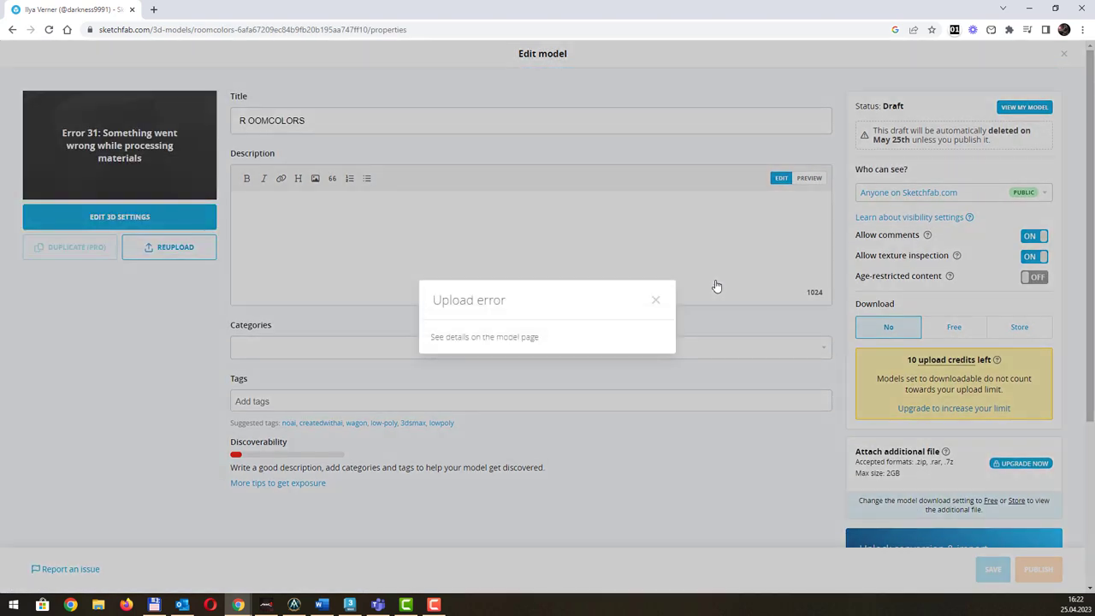
pyautogui.click(655, 299)
pyautogui.click(997, 62)
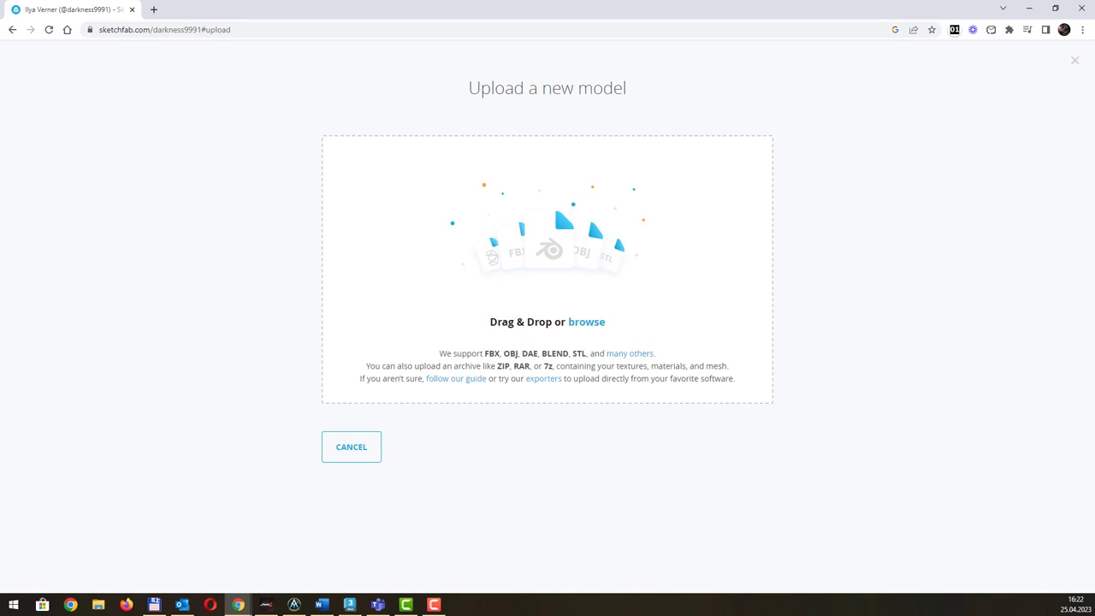
# Switch to 3ds Max and start exporting the room scene with gw::OBJ-Exporter (*.obj) as the file type.
pyautogui.click(1029, 8)
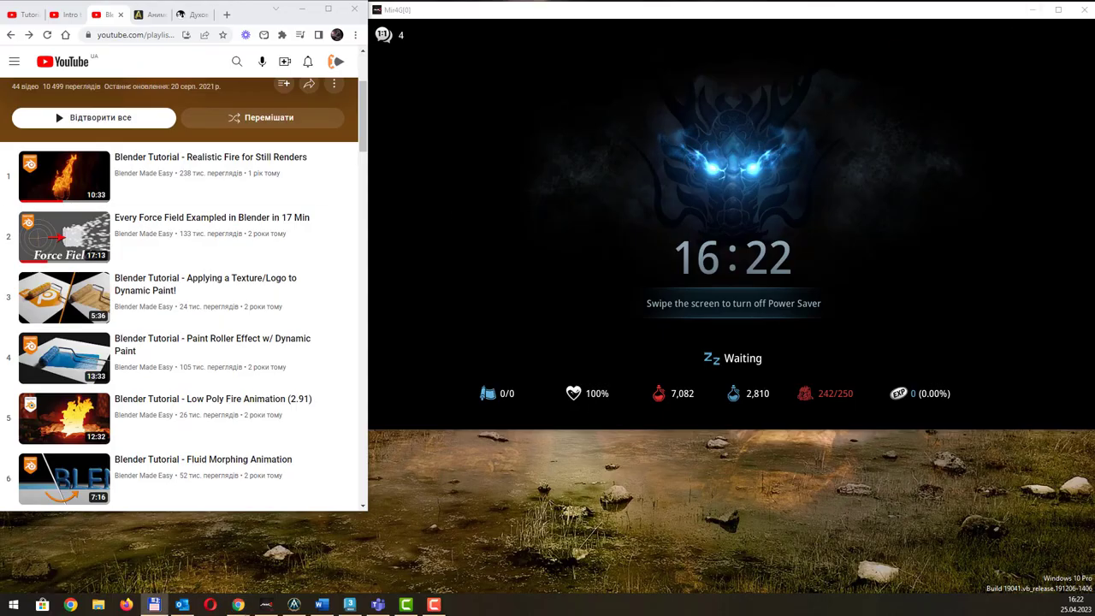
pyautogui.click(349, 604)
pyautogui.click(14, 20)
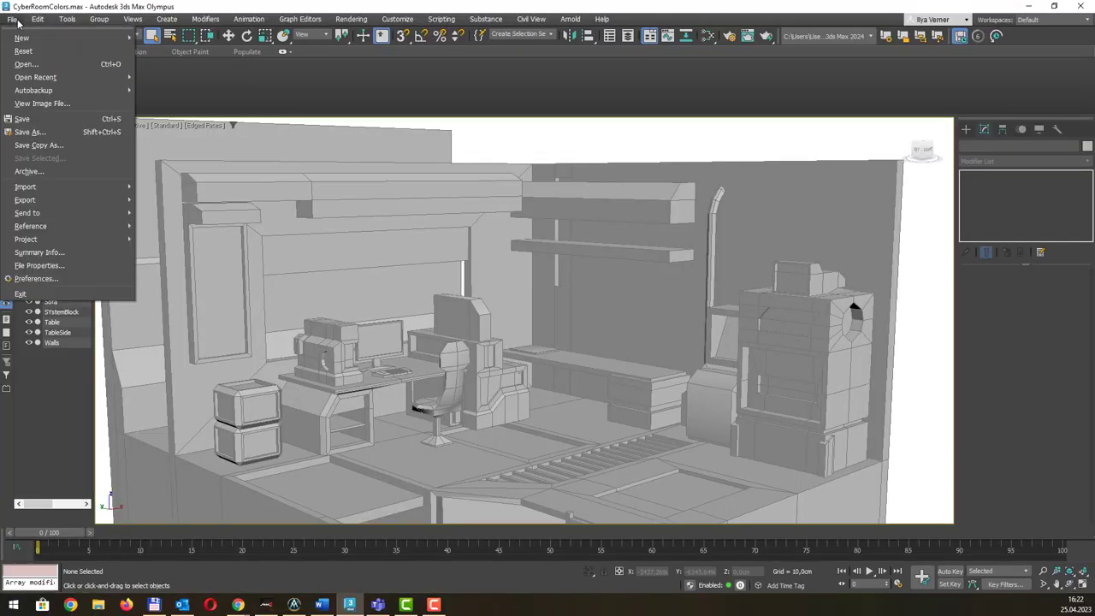
pyautogui.moveTo(99, 202)
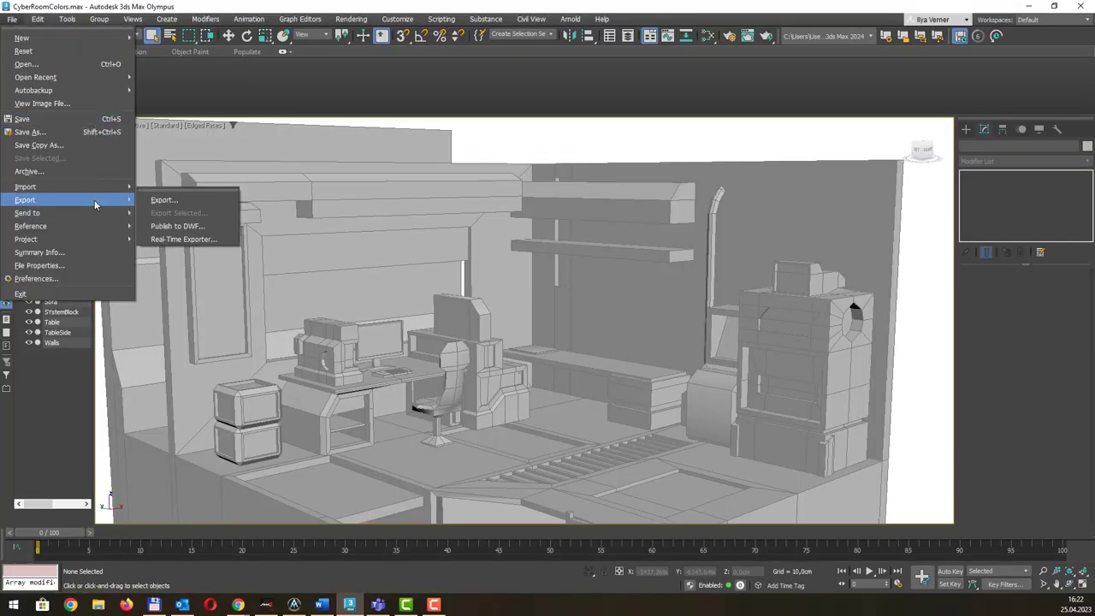
pyautogui.click(165, 202)
pyautogui.click(288, 470)
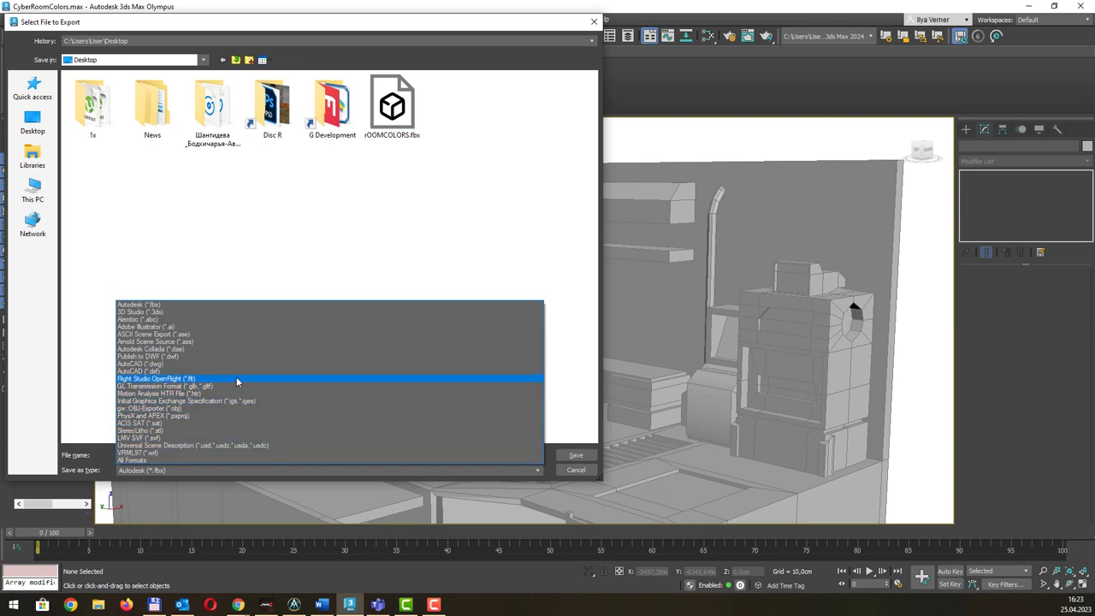
pyautogui.click(238, 409)
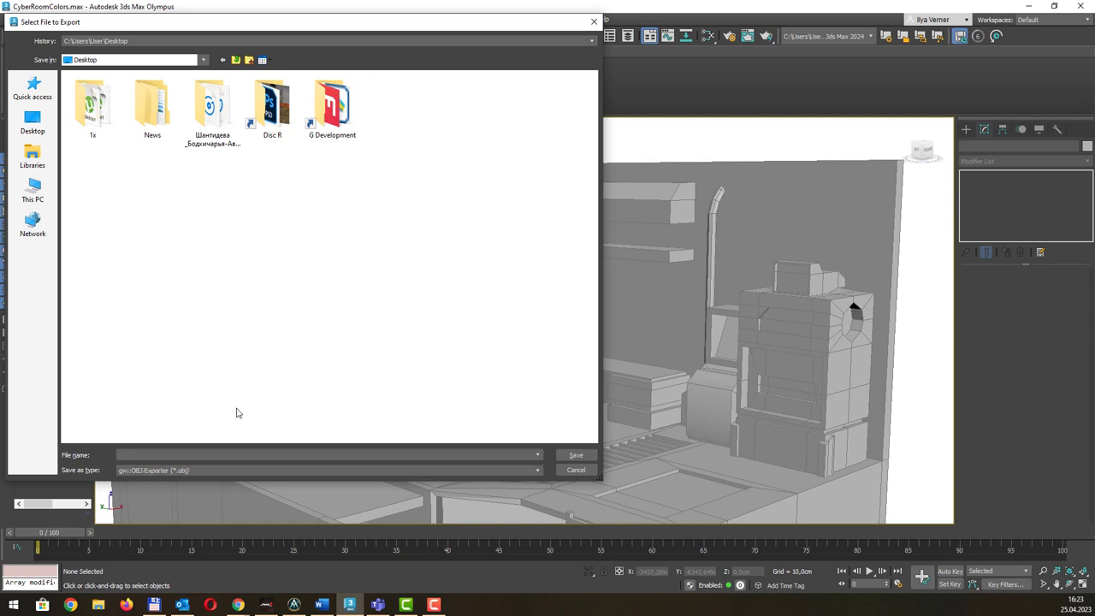
# Name the export file roomz and export the scene with the existing OBJ options.
pyautogui.click(232, 454)
pyautogui.write('roomz')
pyautogui.click(576, 454)
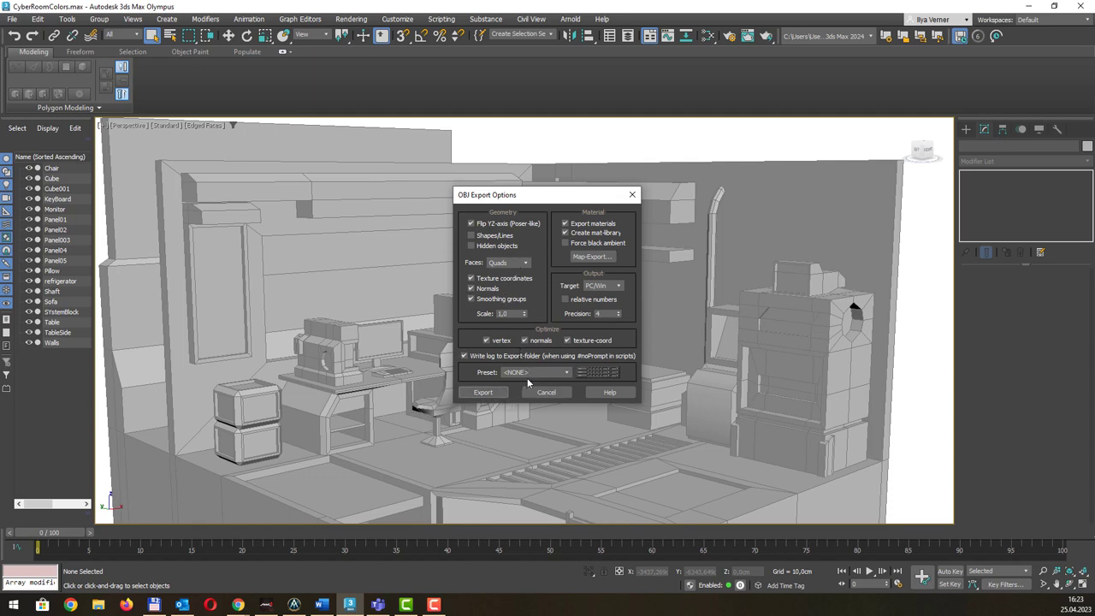
pyautogui.click(483, 392)
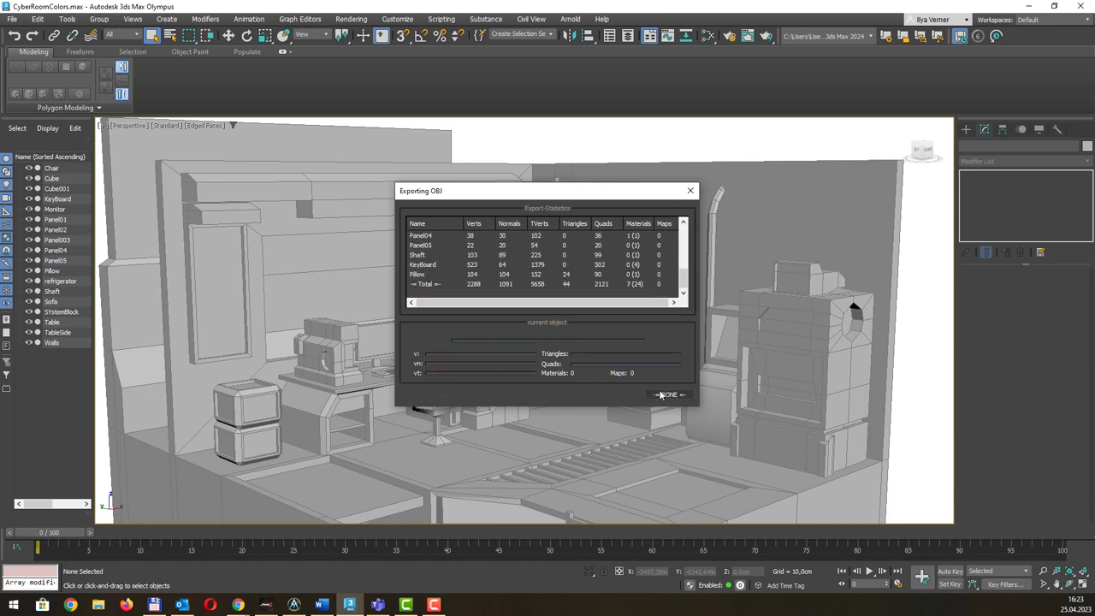
pyautogui.click(669, 394)
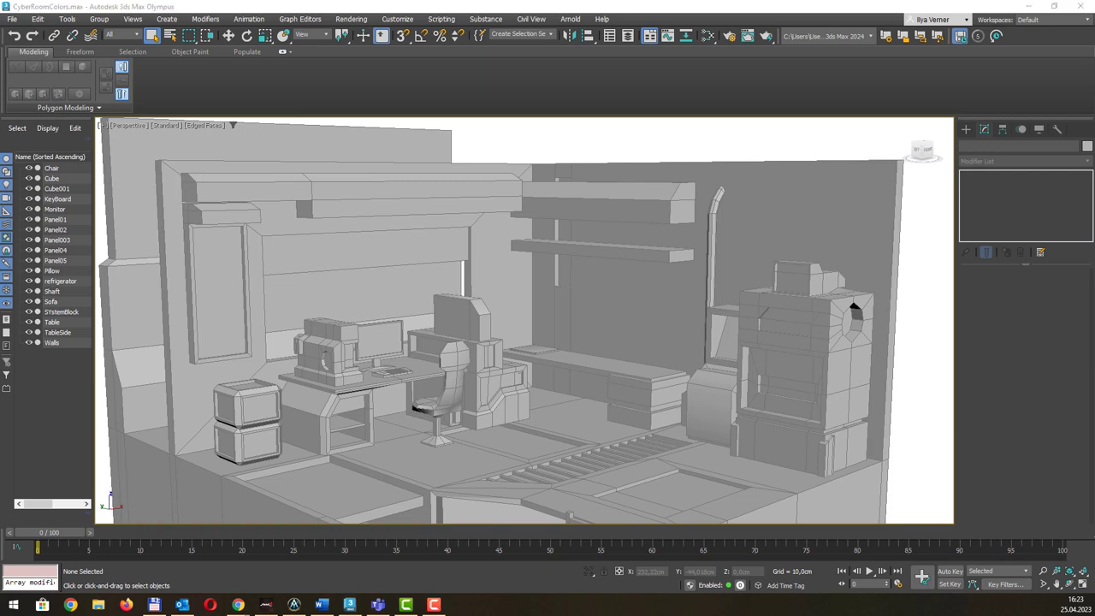
# Switch back to Sketchfab in the browser, try to upload roomz.obj as a new model and dismiss the upload errors.
pyautogui.hotkey('alt', 'Tab')
pyautogui.moveTo(238, 604)
pyautogui.mouseDown()
pyautogui.moveTo(484, 350)
pyautogui.moveTo(500, 248)
pyautogui.mouseUp()
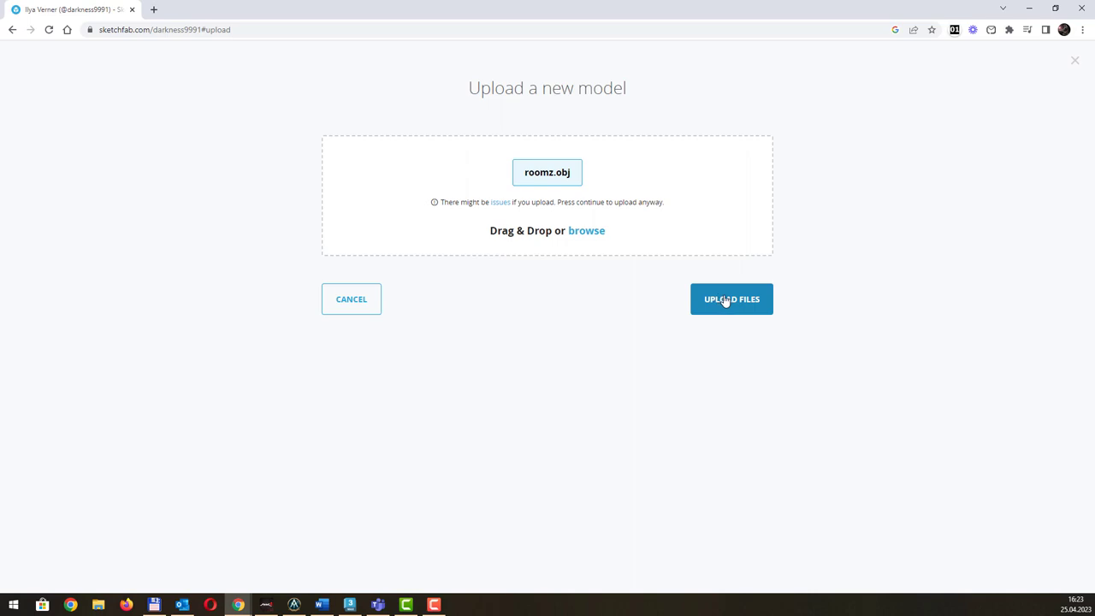
pyautogui.click(734, 304)
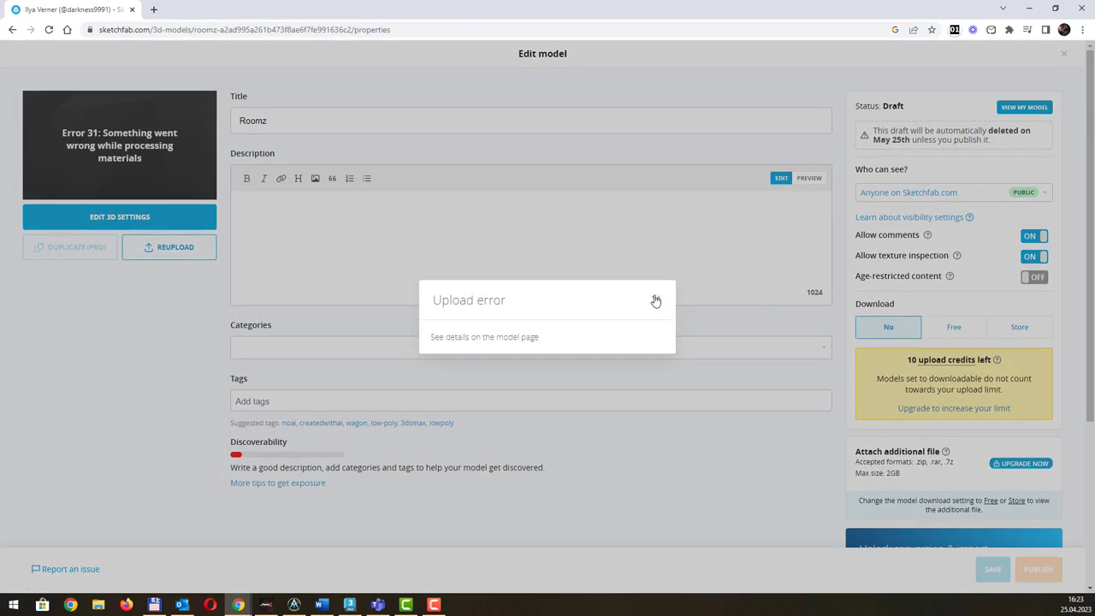
pyautogui.click(655, 301)
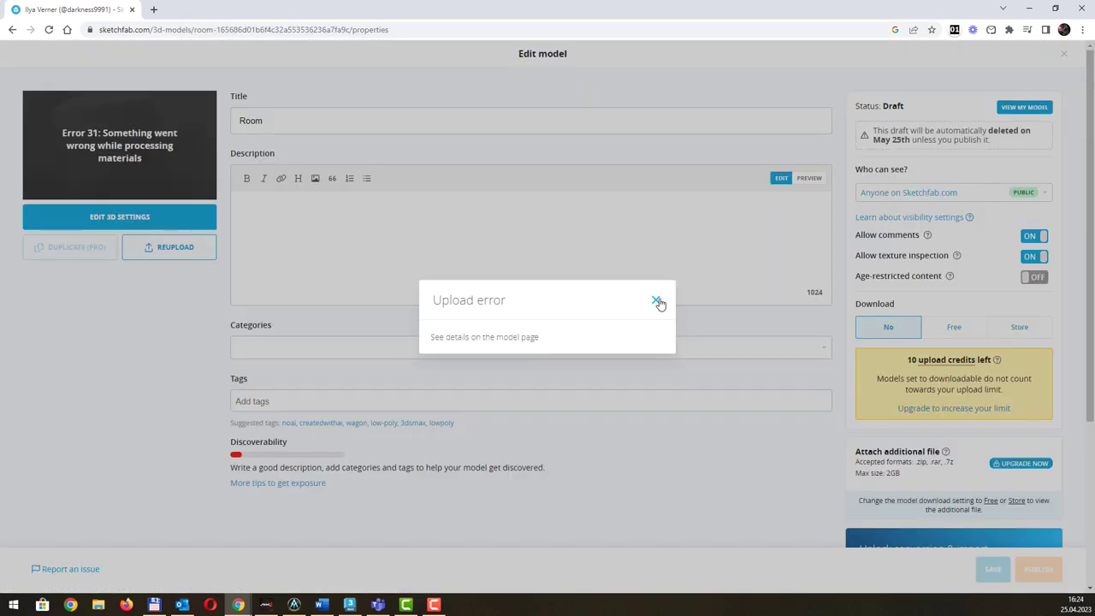
pyautogui.click(655, 301)
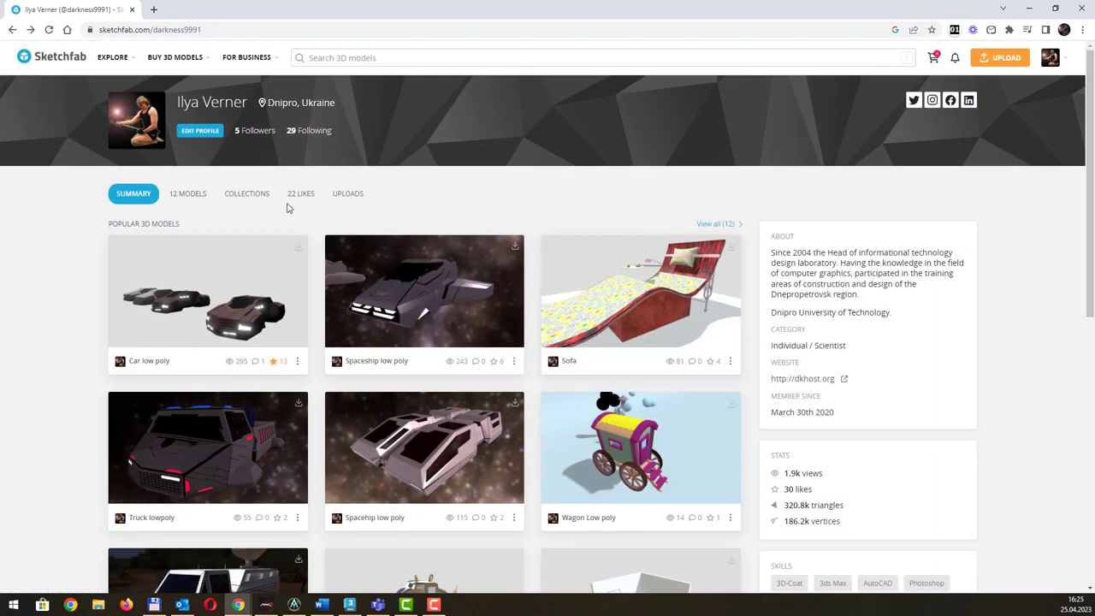
# List the profile's own models and open the 3D settings of the draft named room.
pyautogui.click(182, 195)
pyautogui.moveTo(242, 196)
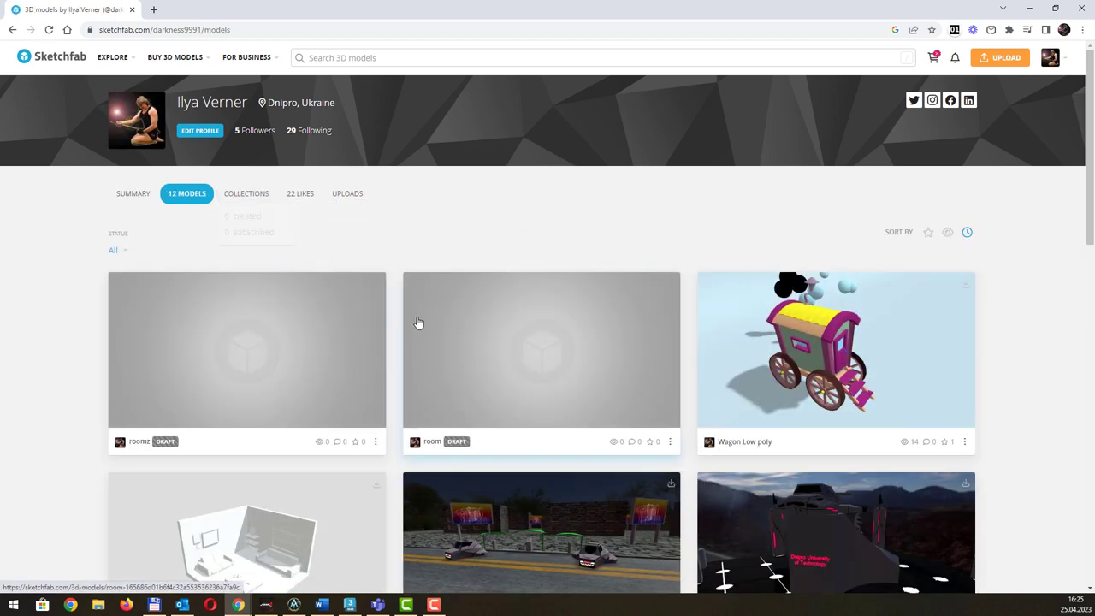
pyautogui.scroll(-1, 374, 383)
pyautogui.click(375, 387)
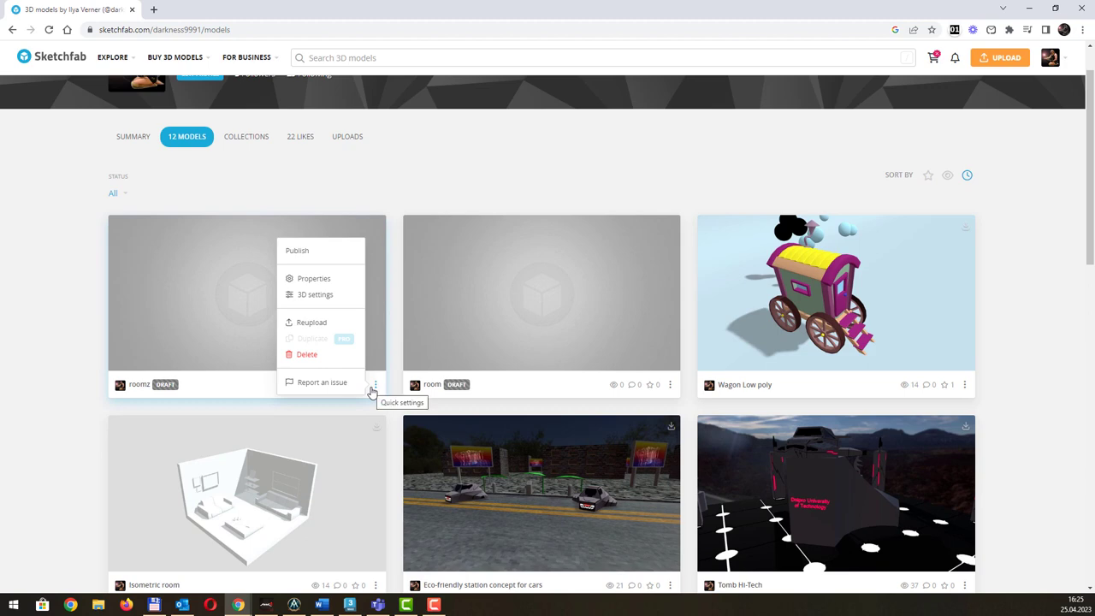
pyautogui.scroll(-1, 664, 320)
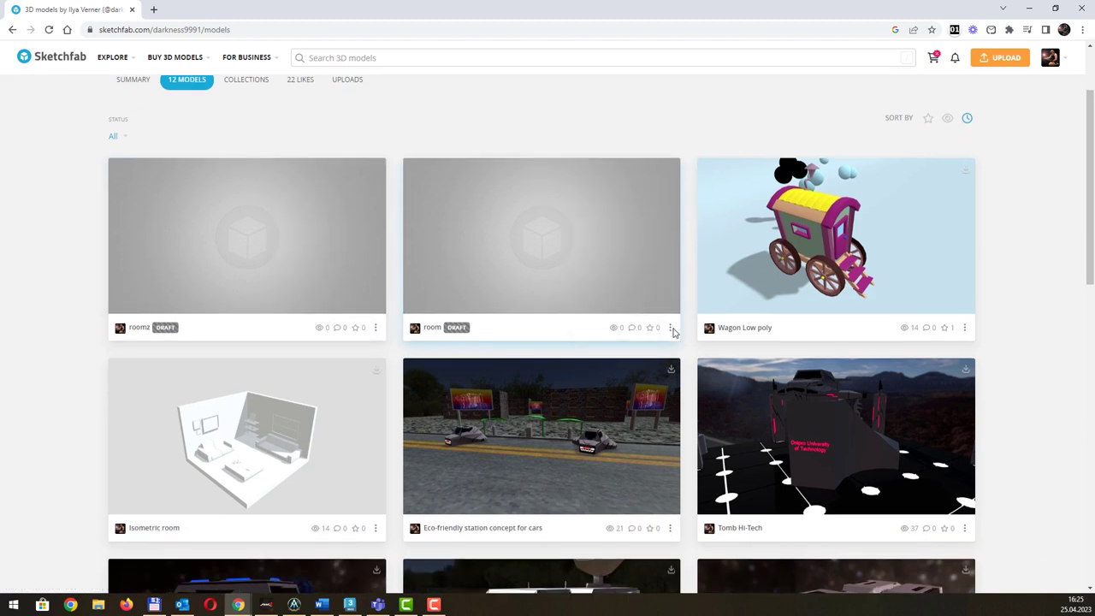
pyautogui.click(671, 329)
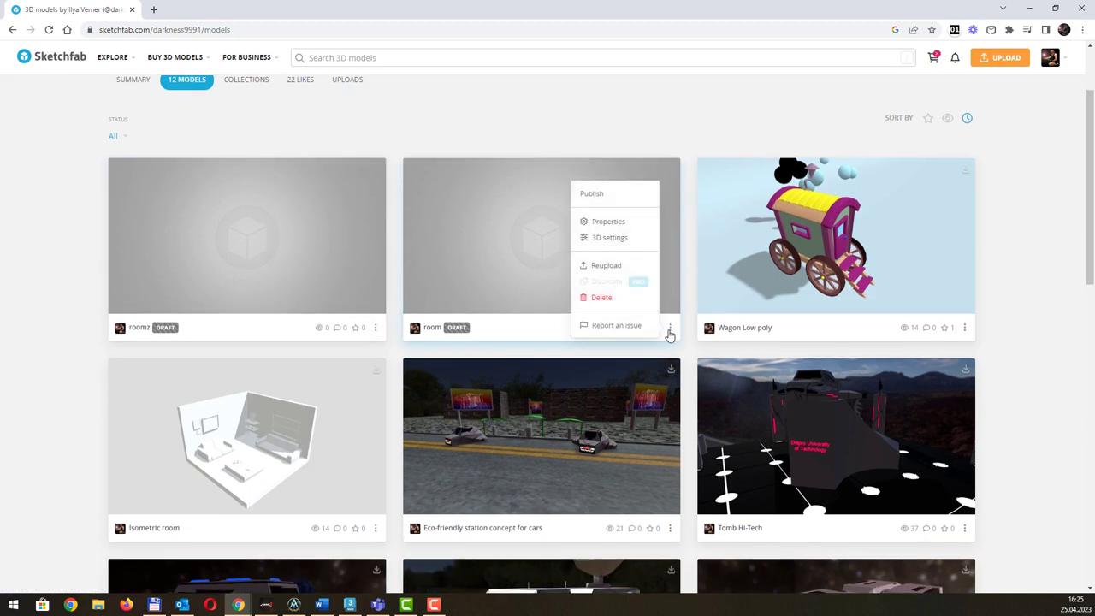
pyautogui.click(609, 238)
pyautogui.click(670, 442)
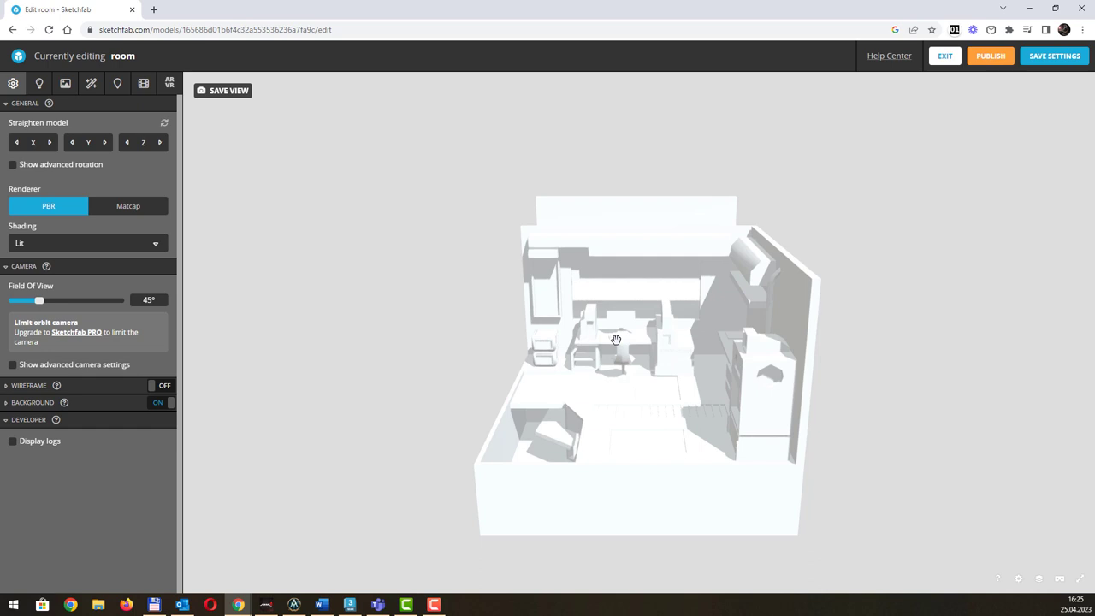
# Examine the room model from several angles in the 3D settings editor.
pyautogui.moveTo(877, 308); pyautogui.dragTo(842, 293)
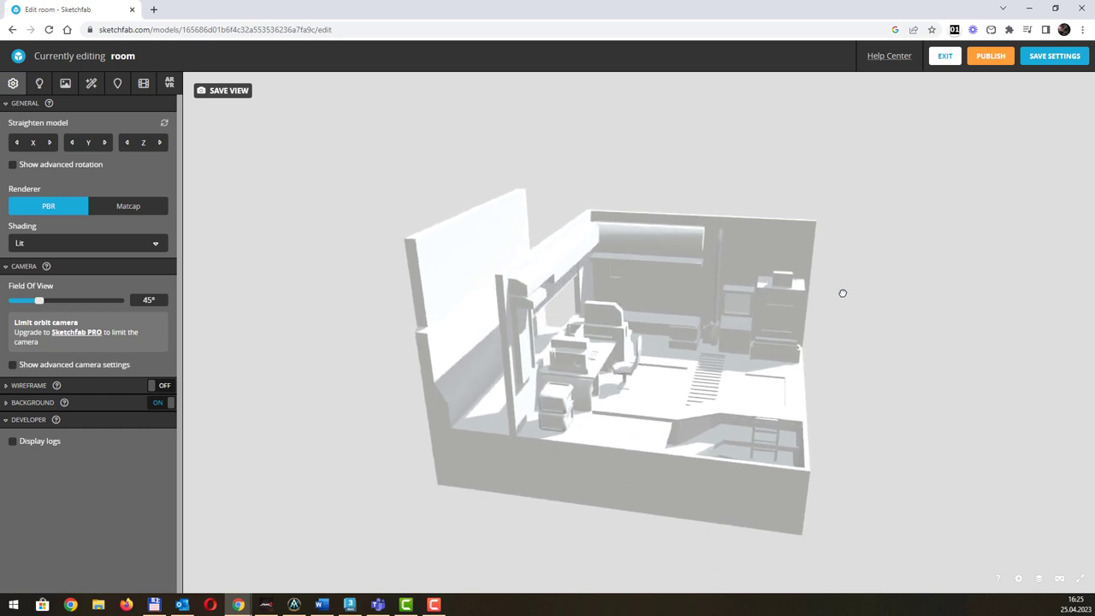
pyautogui.moveTo(842, 293); pyautogui.dragTo(809, 301)
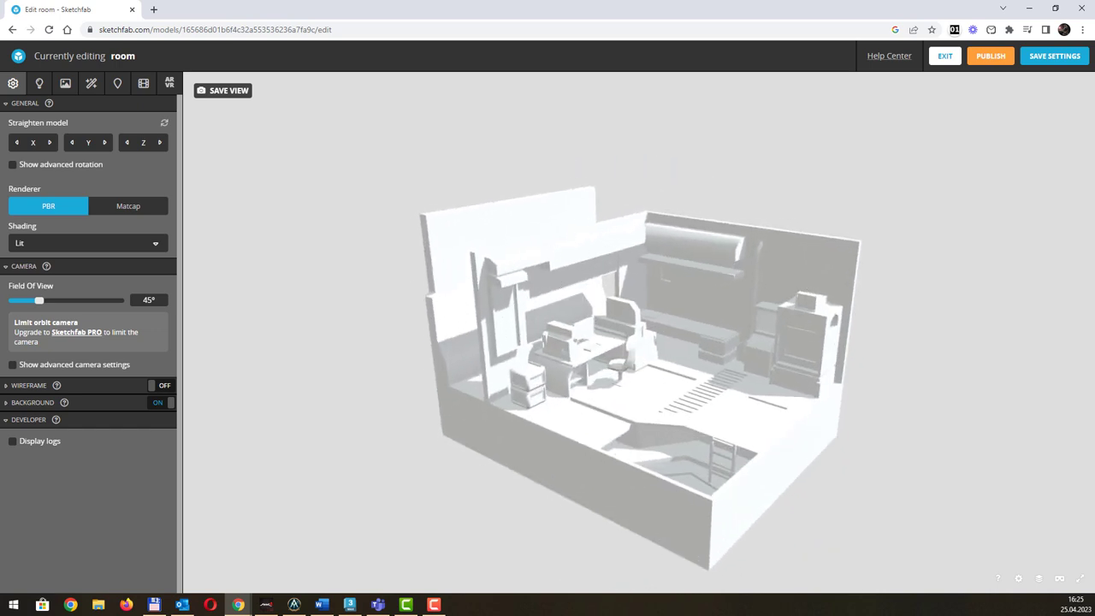
pyautogui.hotkey('alt', 'Tab')
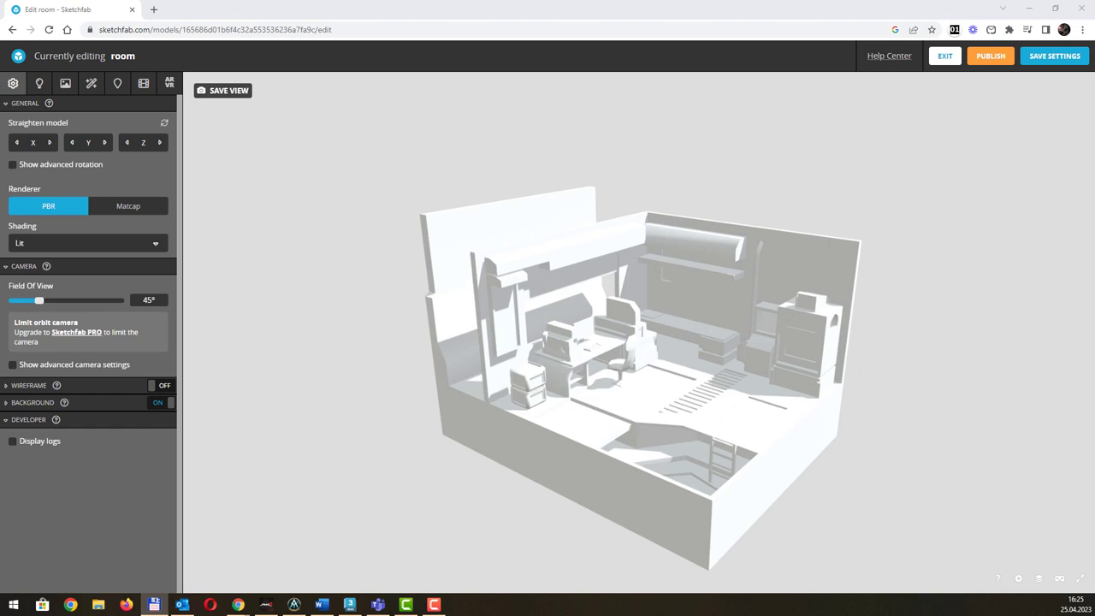
pyautogui.hotkey('alt', 'Tab')
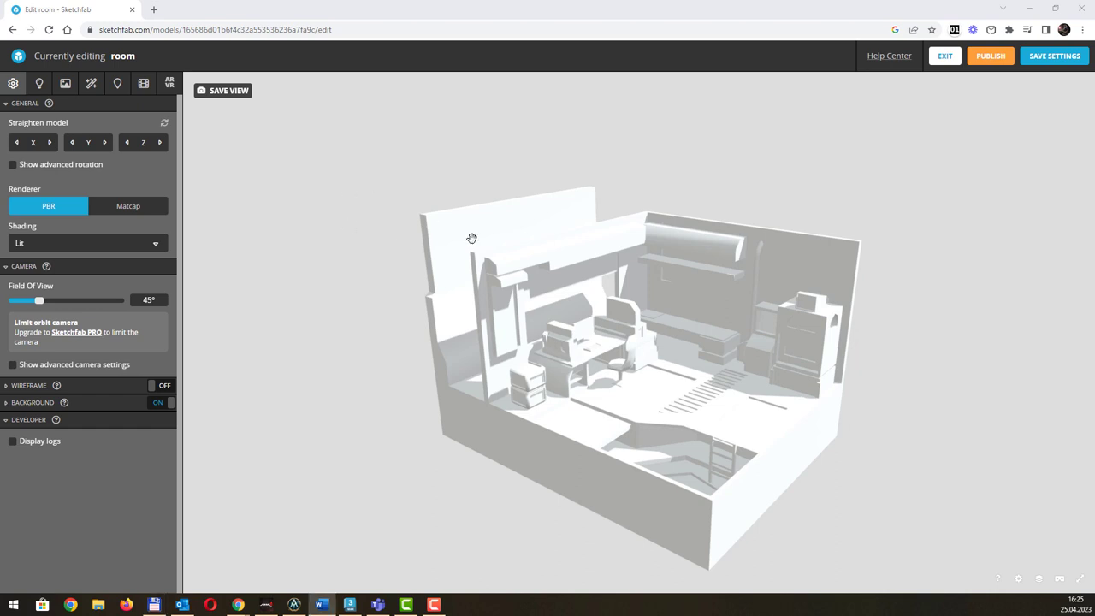
pyautogui.click(691, 350)
pyautogui.moveTo(691, 350)
pyautogui.mouseDown()
pyautogui.moveTo(619, 230)
pyautogui.moveTo(693, 359)
pyautogui.moveTo(695, 346)
pyautogui.mouseUp()
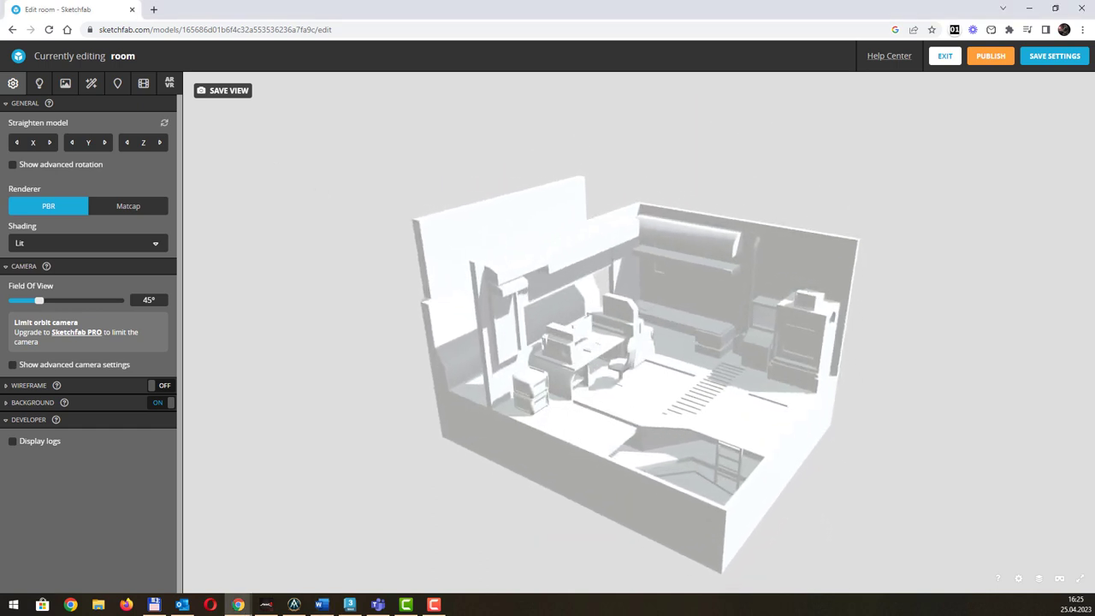
# Try straightening the model with rotations about the X, Z and Y axes, reversing each one.
pyautogui.hotkey('alt', 'Tab')
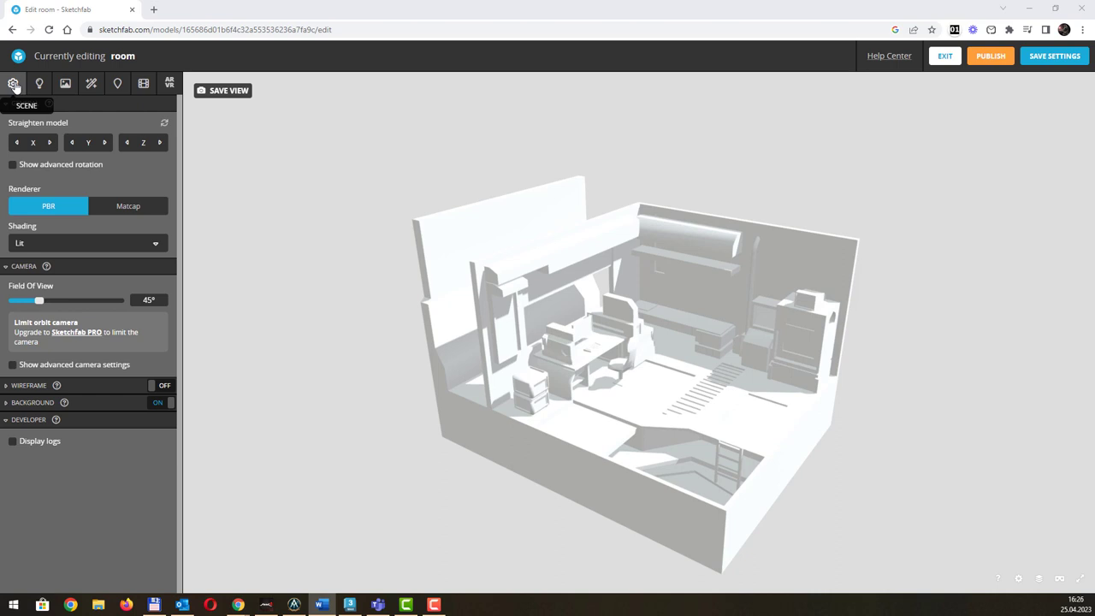
pyautogui.click(51, 144)
pyautogui.click(16, 142)
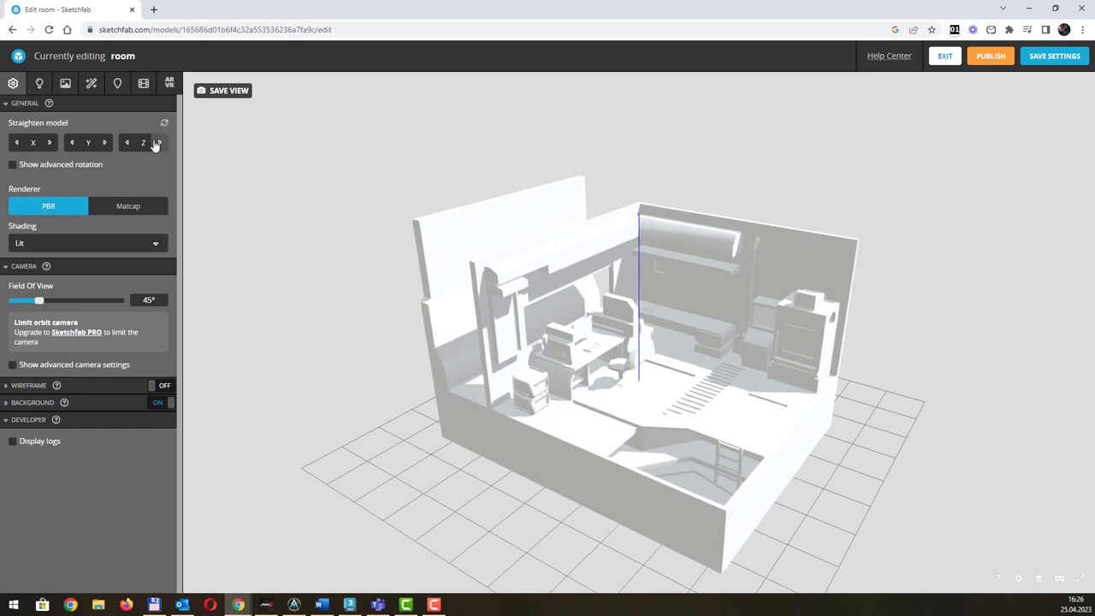
pyautogui.click(161, 147)
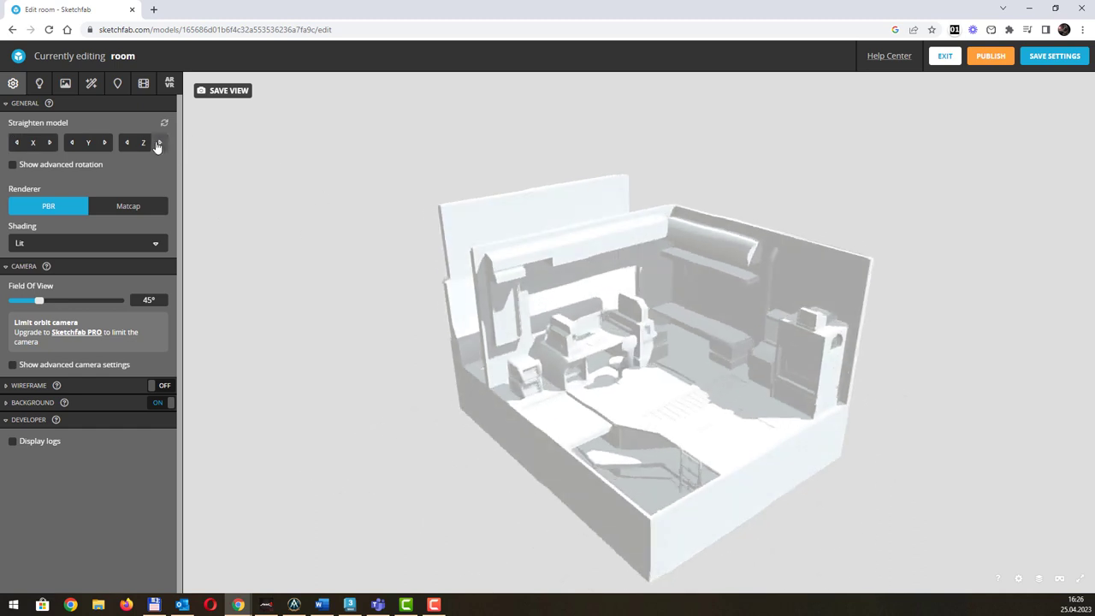
pyautogui.click(130, 144)
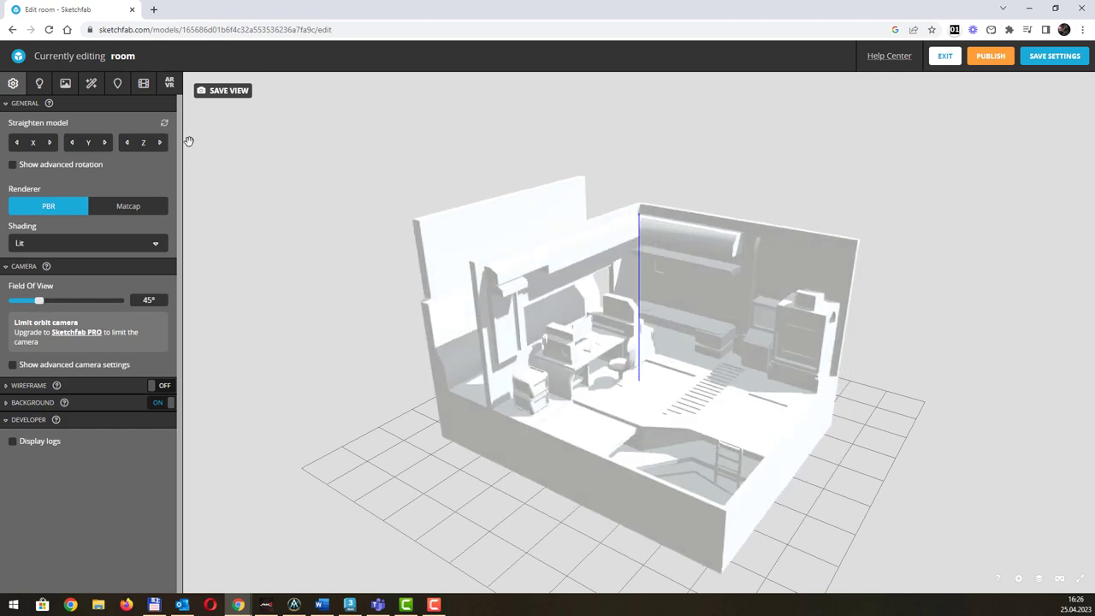
pyautogui.click(105, 143)
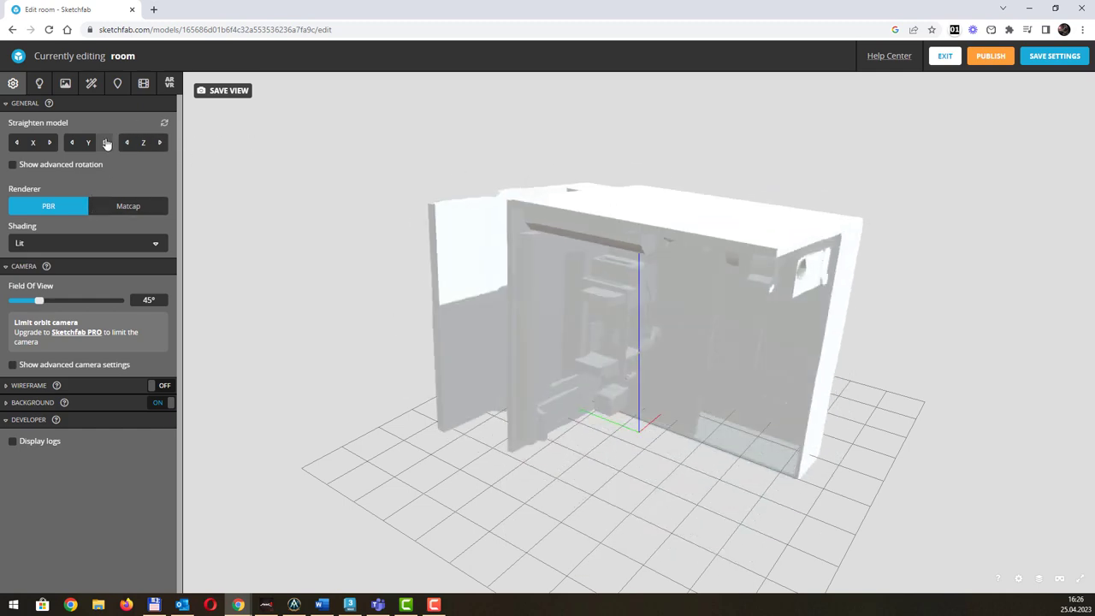
pyautogui.click(69, 145)
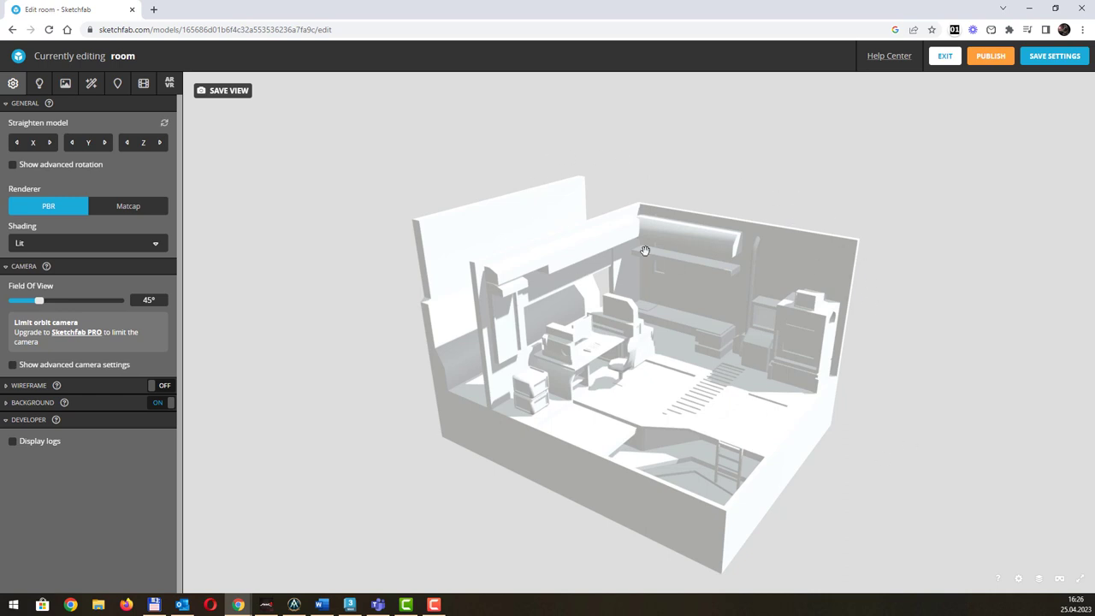
# Frame the room interior more closely from a raised corner angle and save it as the model's view.
pyautogui.moveTo(707, 267)
pyautogui.mouseDown()
pyautogui.moveTo(862, 333)
pyautogui.moveTo(841, 367)
pyautogui.moveTo(694, 328)
pyautogui.moveTo(676, 347)
pyautogui.mouseUp()
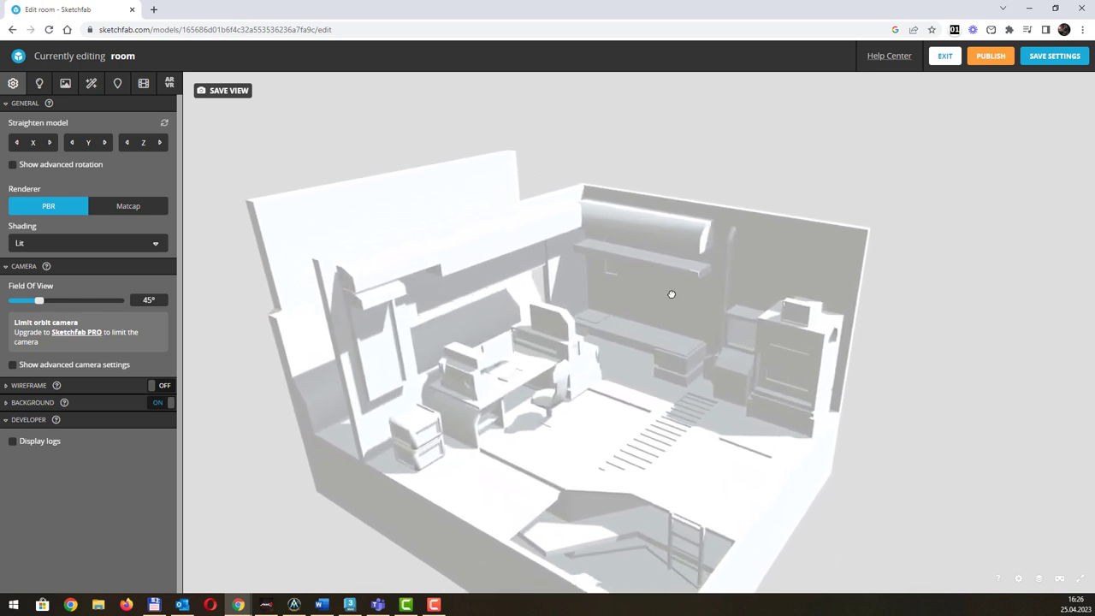
pyautogui.scroll(5, 665, 303)
pyautogui.moveTo(663, 280); pyautogui.dragTo(638, 275)
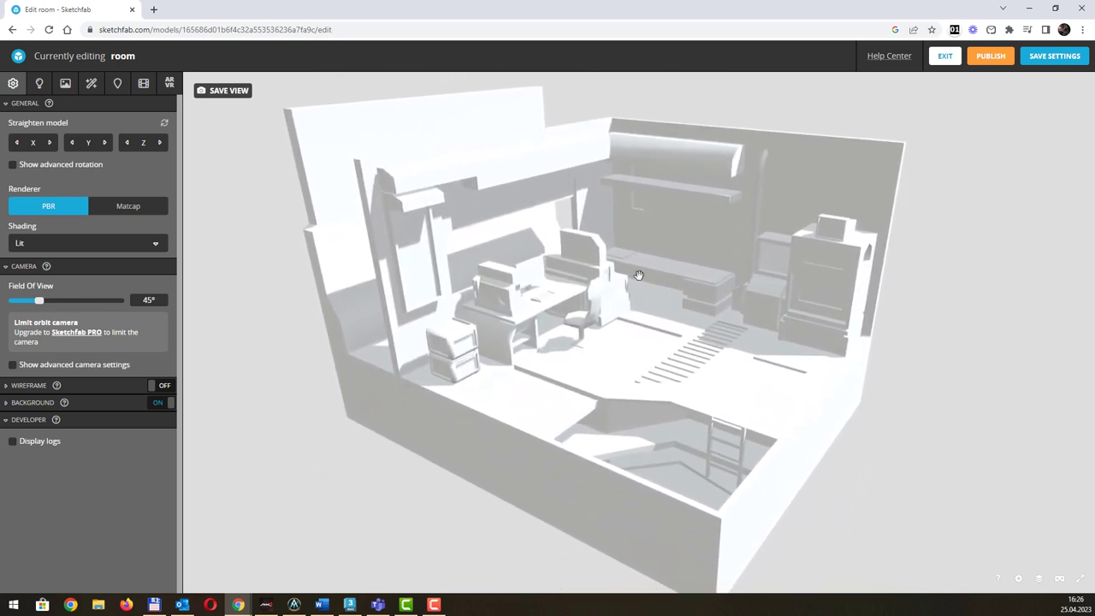
pyautogui.click(224, 90)
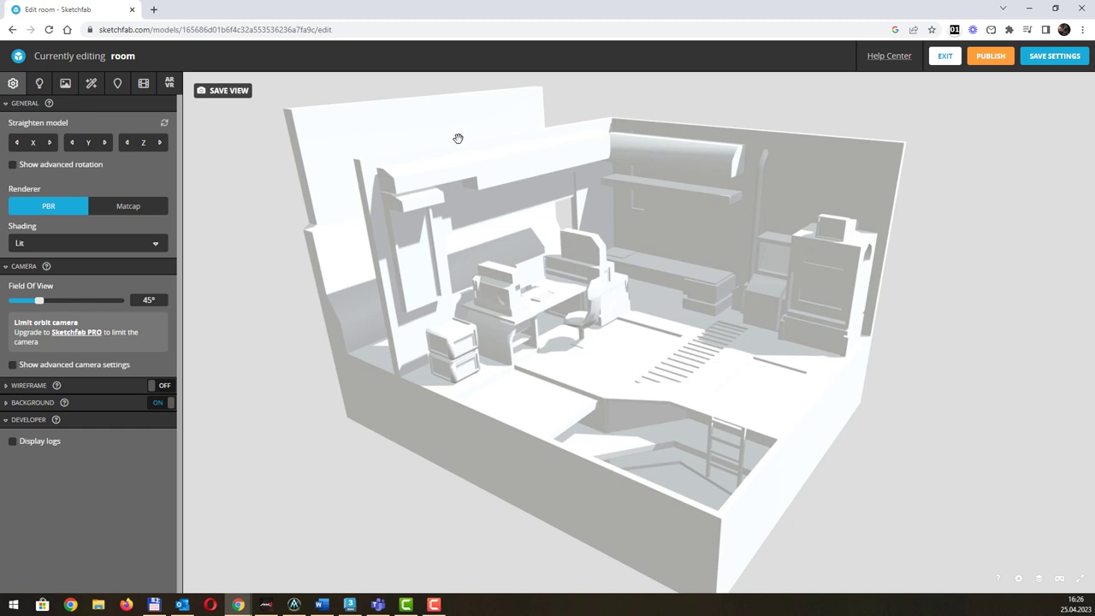
pyautogui.click(239, 95)
# Show the advanced rotation gizmo, inspect it on the model from several angles and hide it again.
pyautogui.moveTo(56, 169)
pyautogui.click(56, 166)
pyautogui.moveTo(612, 389); pyautogui.dragTo(618, 354)
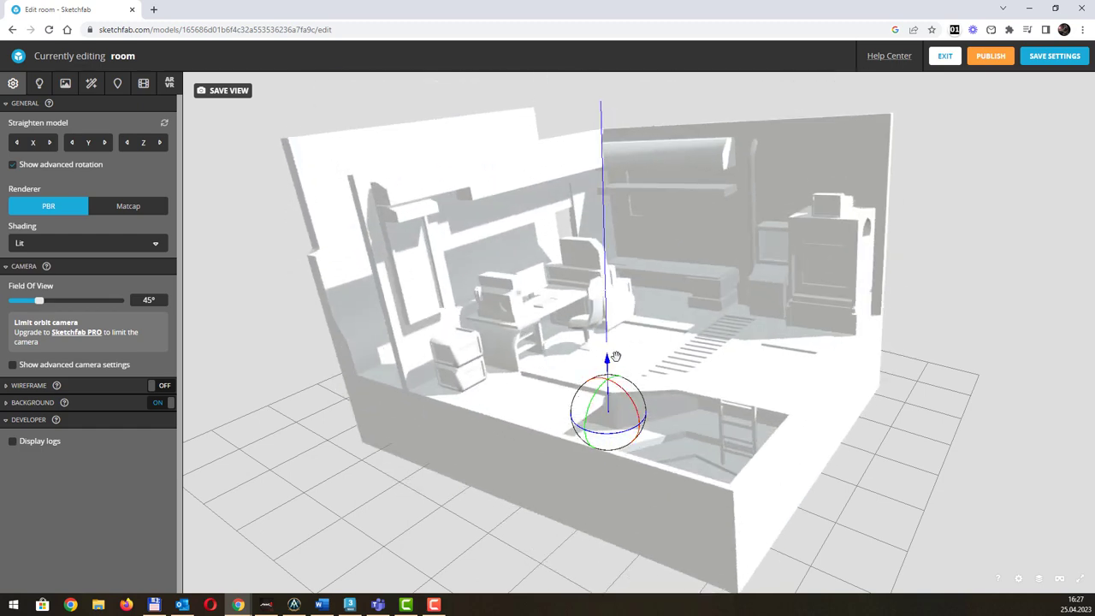
pyautogui.moveTo(613, 363); pyautogui.dragTo(483, 304)
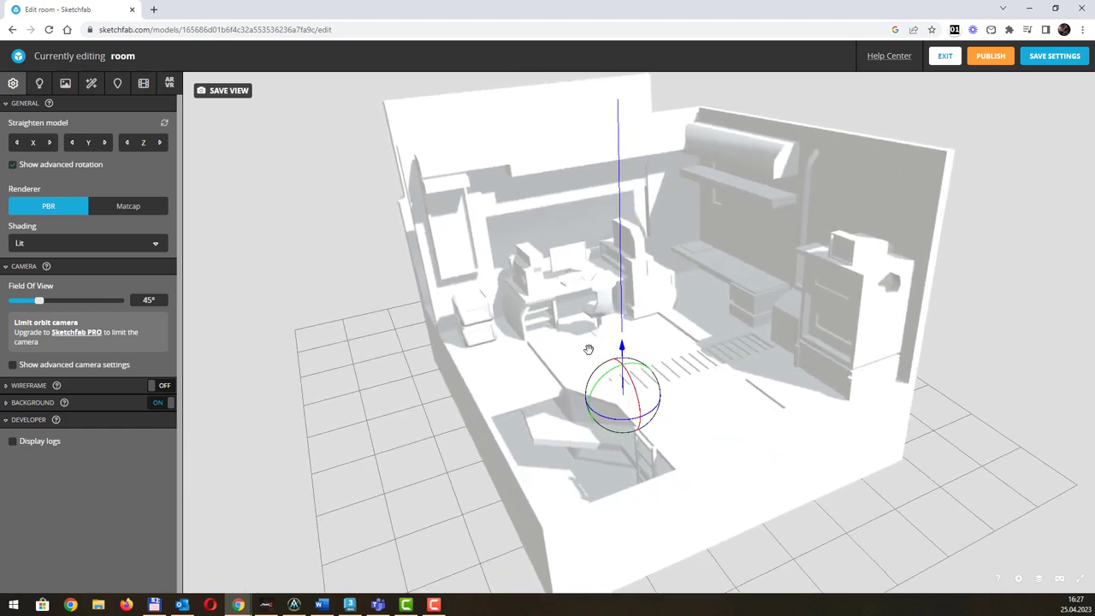
pyautogui.moveTo(646, 385); pyautogui.dragTo(423, 332)
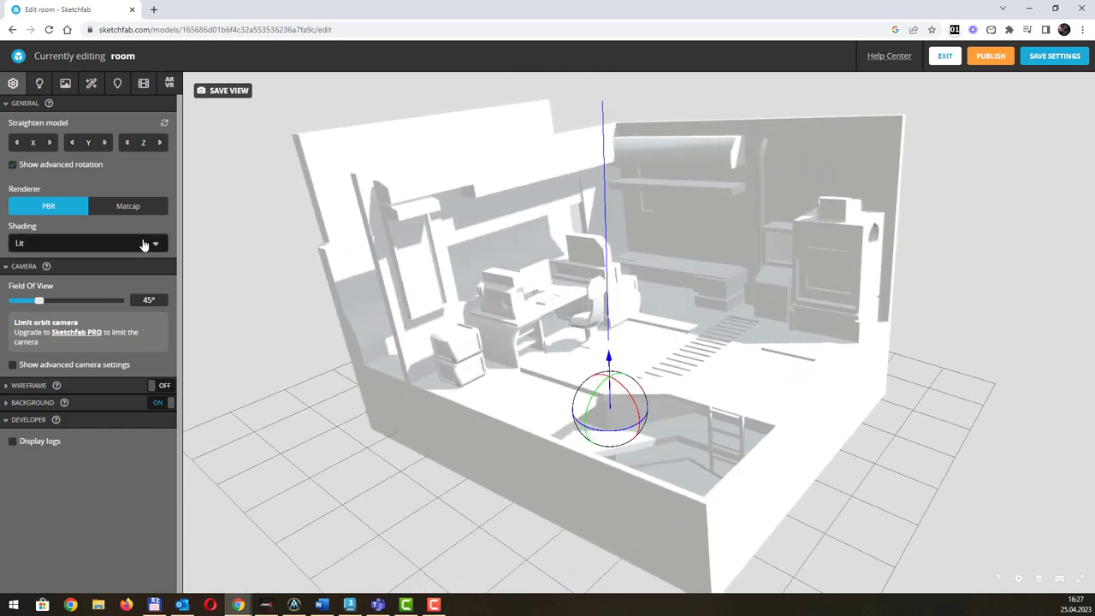
pyautogui.click(35, 168)
# Try the Matcap renderer on the room, inspect the result and switch back to PBR.
pyautogui.moveTo(630, 291); pyautogui.dragTo(374, 300)
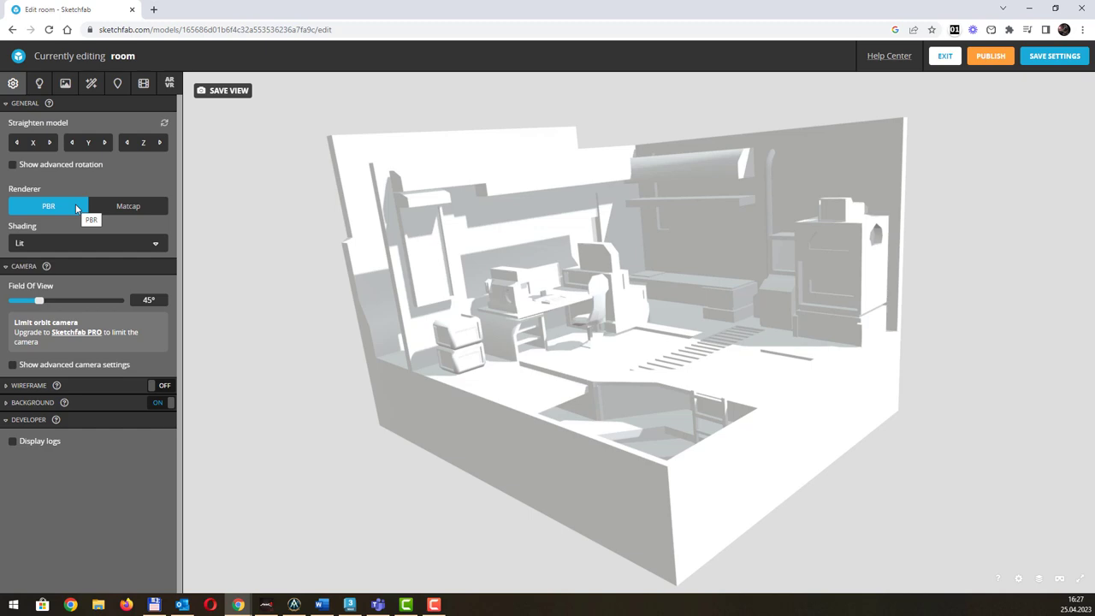
pyautogui.click(124, 213)
pyautogui.moveTo(946, 266)
pyautogui.mouseDown()
pyautogui.moveTo(955, 299)
pyautogui.moveTo(966, 259)
pyautogui.moveTo(948, 267)
pyautogui.moveTo(955, 275)
pyautogui.mouseUp()
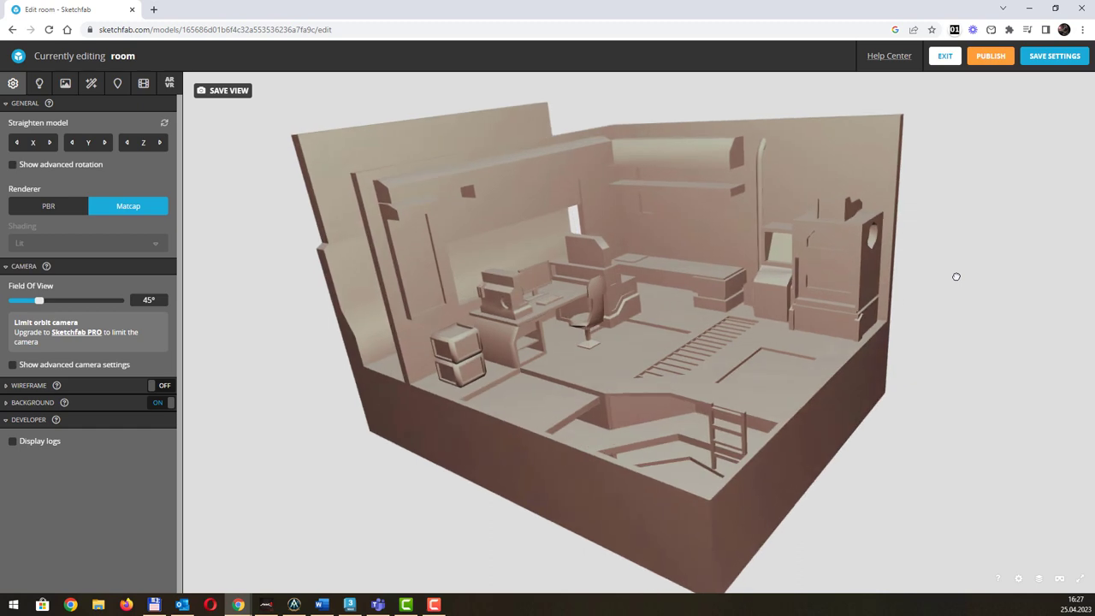
pyautogui.moveTo(338, 230)
pyautogui.mouseDown()
pyautogui.moveTo(416, 201)
pyautogui.moveTo(313, 225)
pyautogui.moveTo(328, 236)
pyautogui.mouseUp()
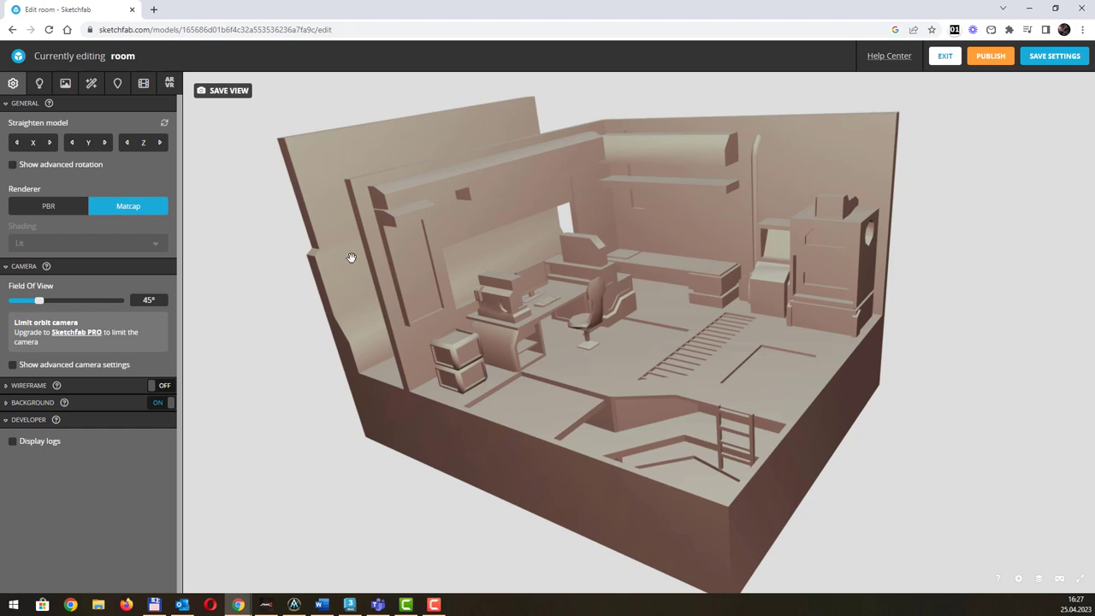
pyautogui.click(67, 211)
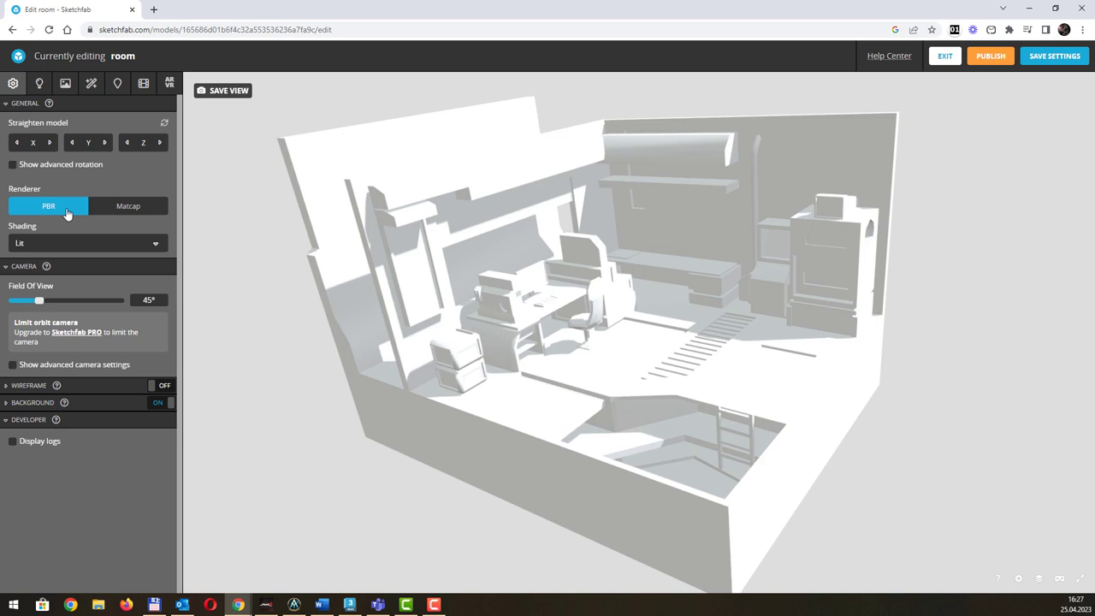
# Try Shadeless shading on the room, restore Lit and check the shading options again.
pyautogui.hotkey('alt', 'Tab')
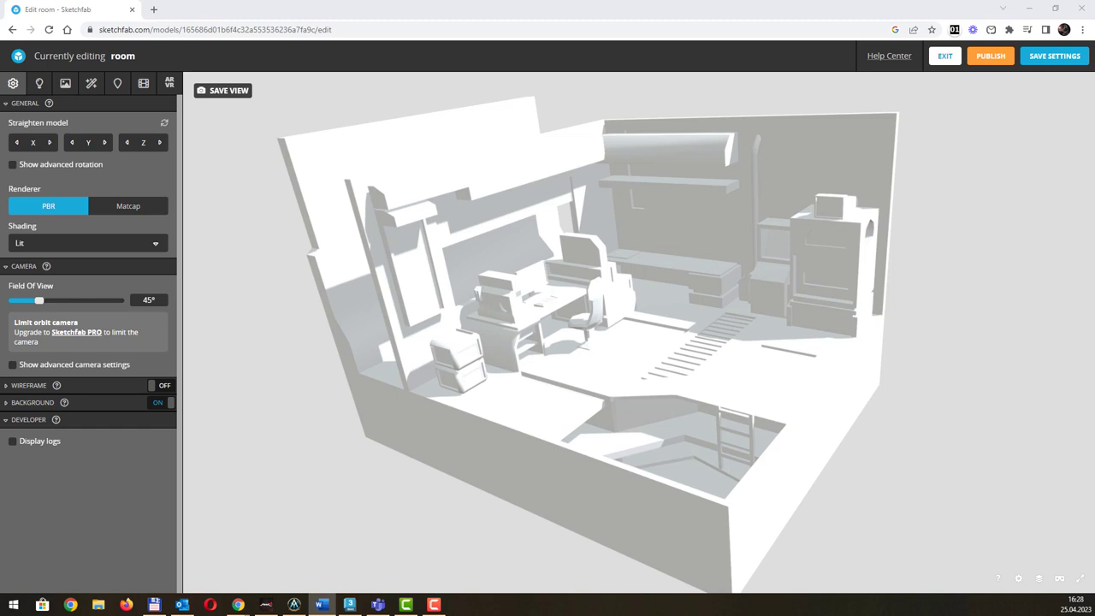
pyautogui.click(110, 246)
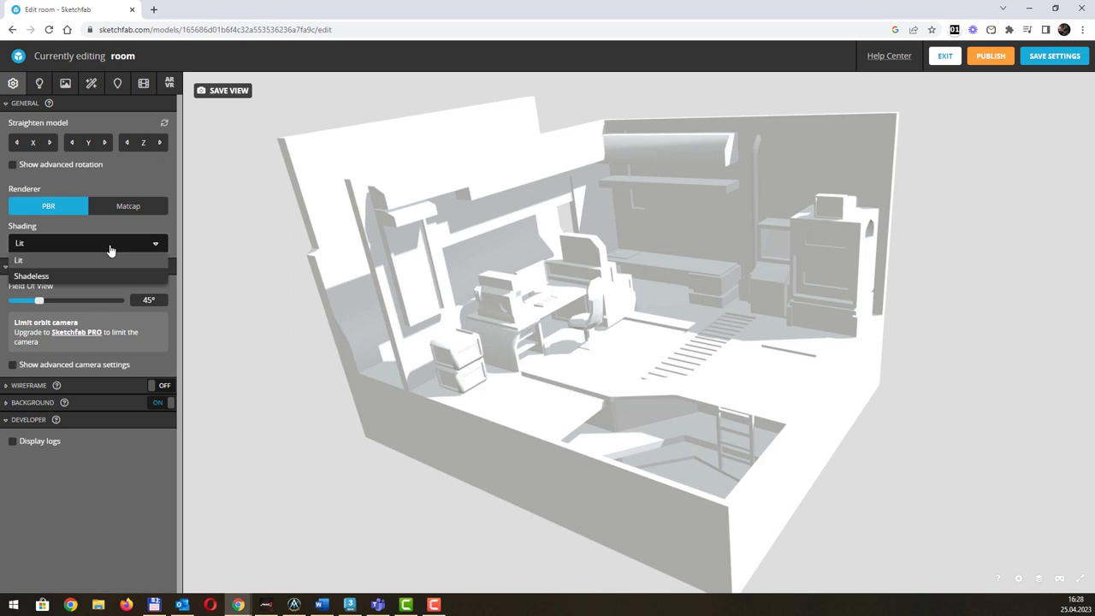
pyautogui.click(73, 276)
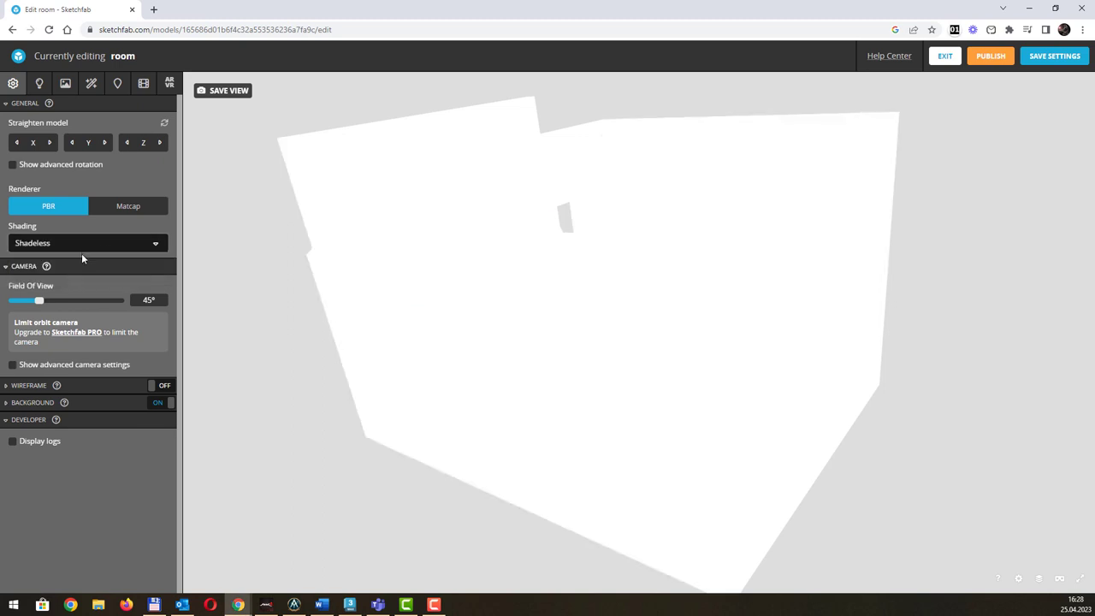
pyautogui.click(89, 246)
pyautogui.click(76, 258)
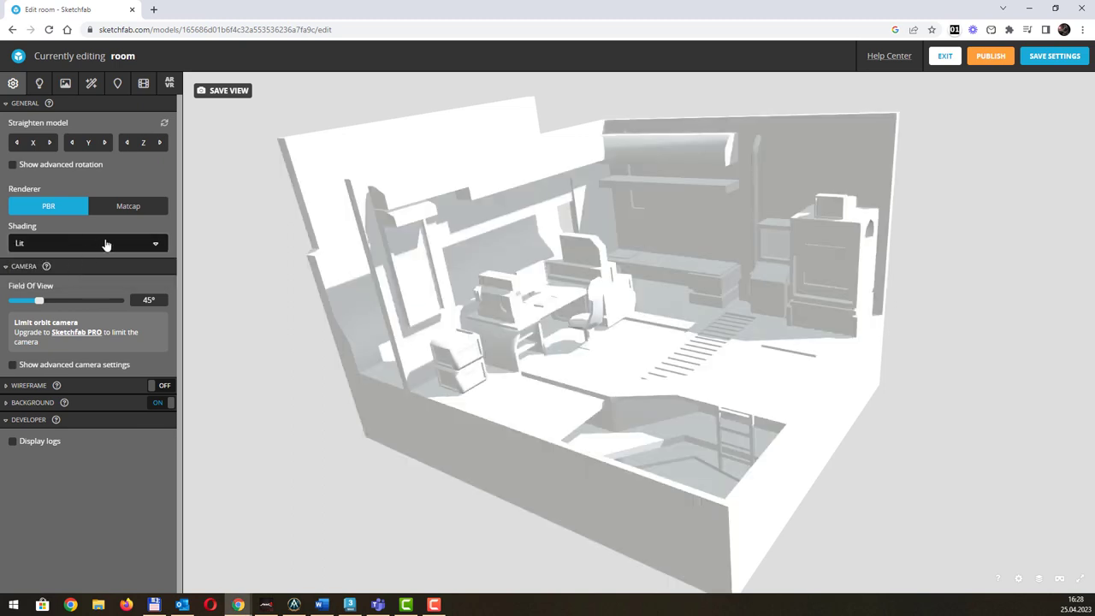
pyautogui.moveTo(619, 260)
pyautogui.mouseDown()
pyautogui.moveTo(643, 252)
pyautogui.moveTo(427, 263)
pyautogui.mouseUp()
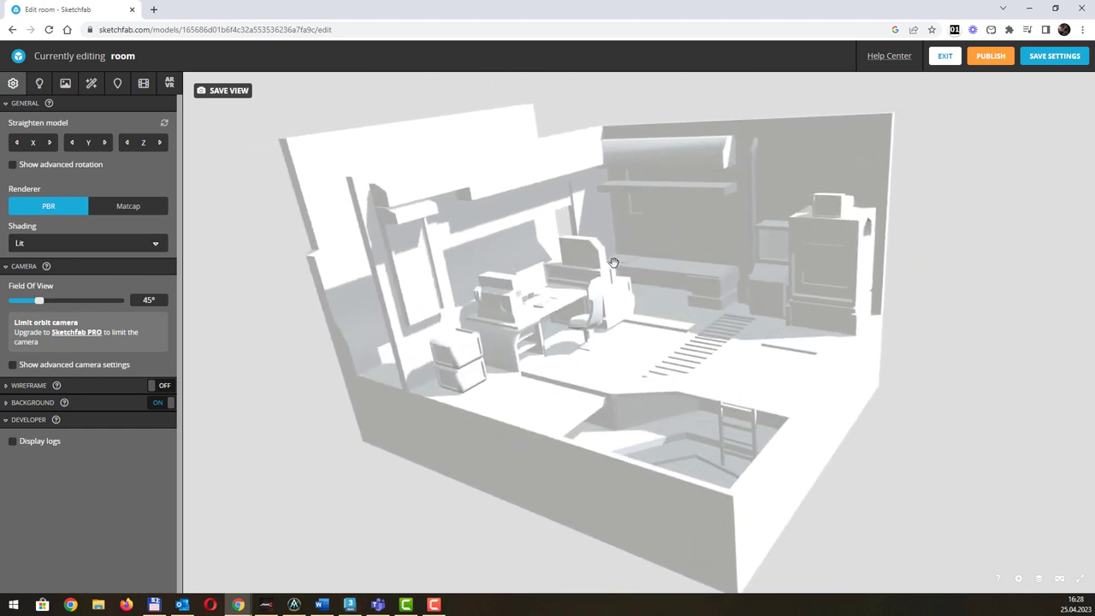
pyautogui.click(54, 248)
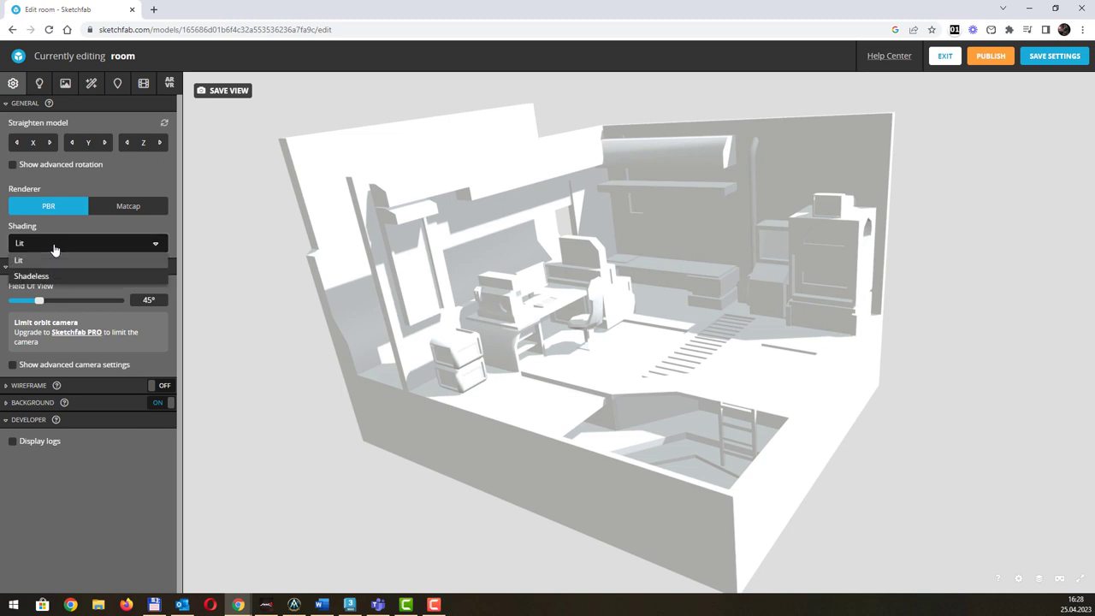
pyautogui.click(54, 248)
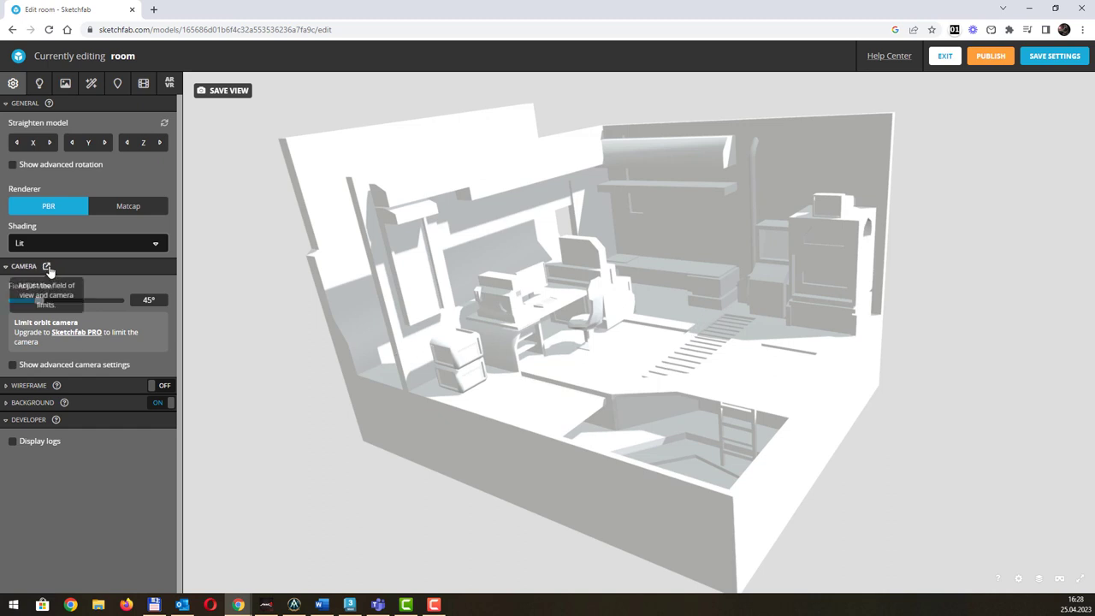
# Check the advanced camera settings, set the field of view to 22.975° and hide the advanced settings.
pyautogui.click(85, 366)
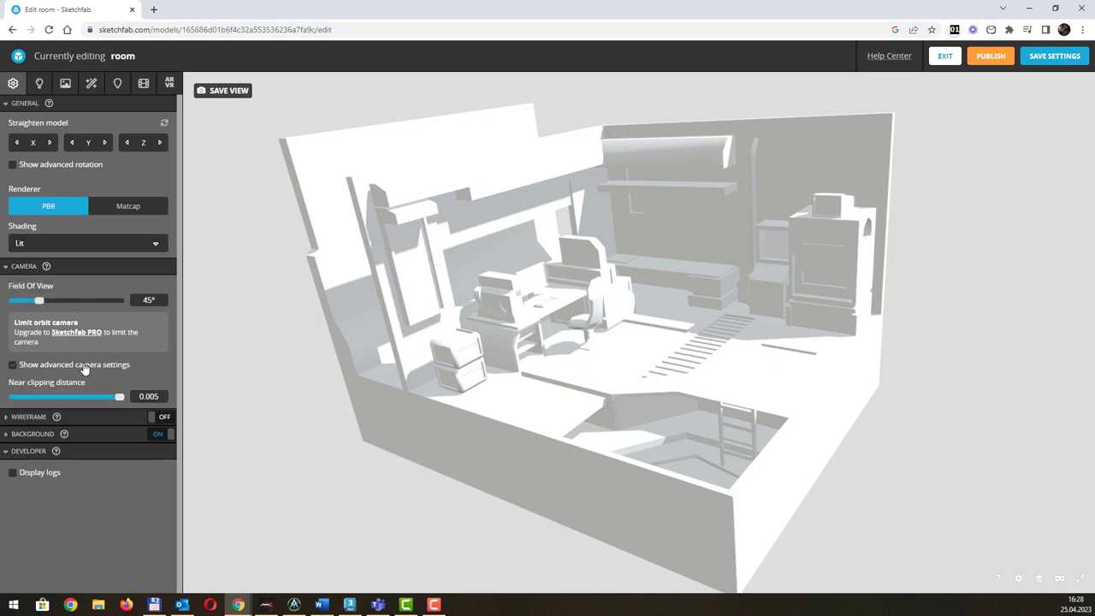
pyautogui.click(85, 366)
pyautogui.click(85, 366)
pyautogui.moveTo(40, 304); pyautogui.dragTo(24, 308)
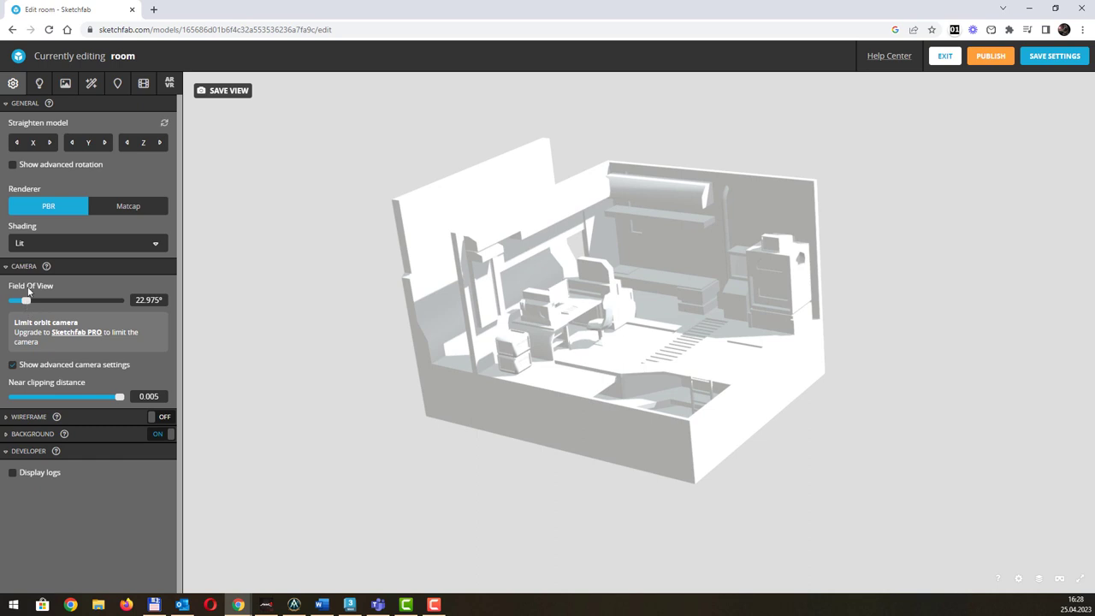
pyautogui.click(14, 364)
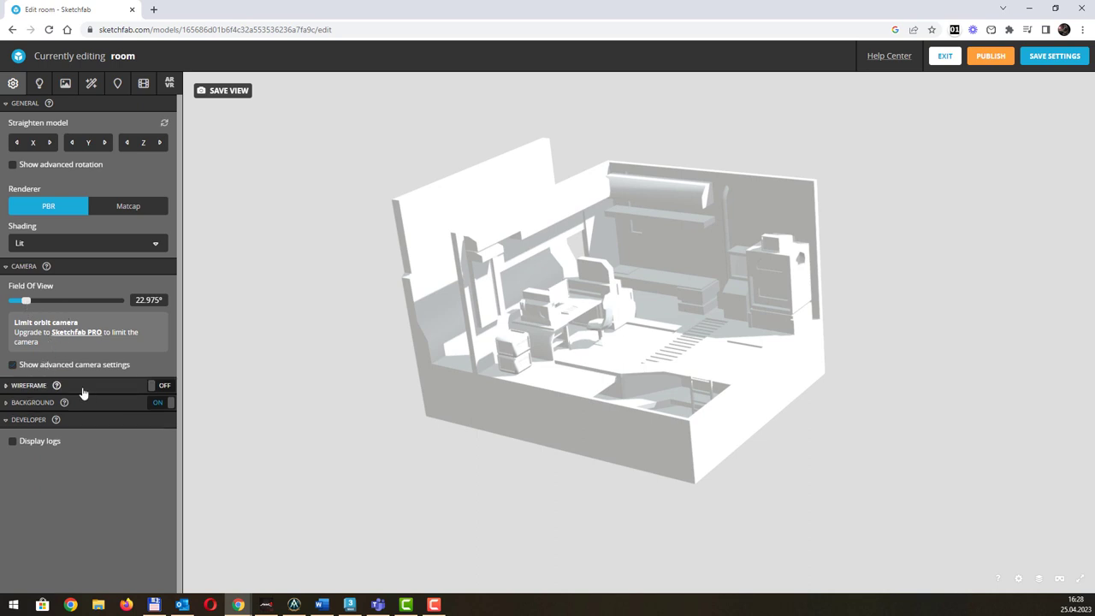
# Enable the wireframe overlay, lower its opacity to 0.114 and inspect the mesh lines up close.
pyautogui.click(157, 386)
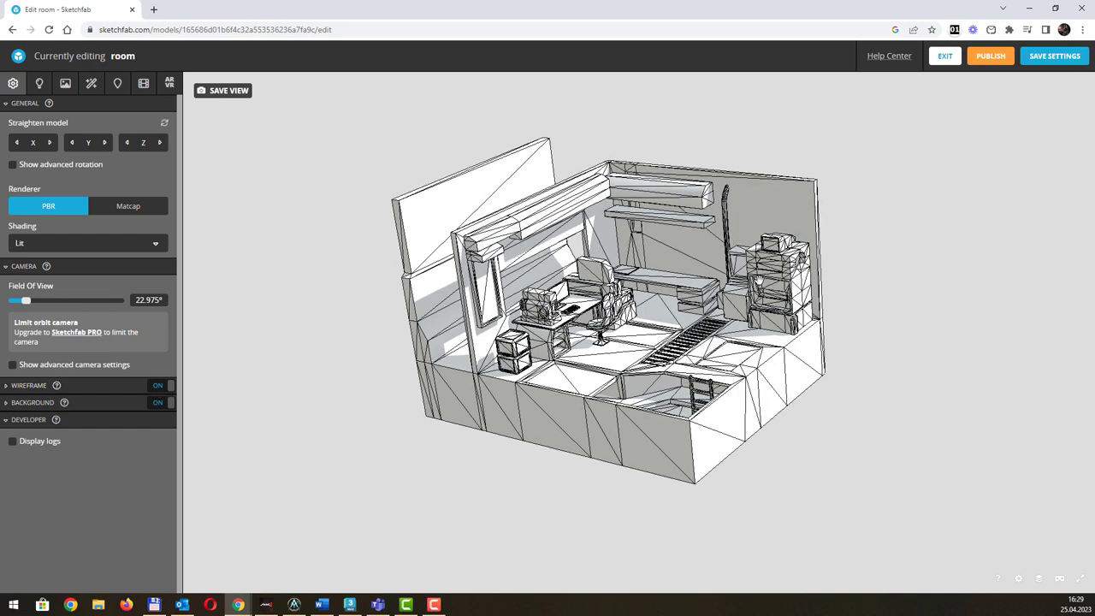
pyautogui.click(158, 385)
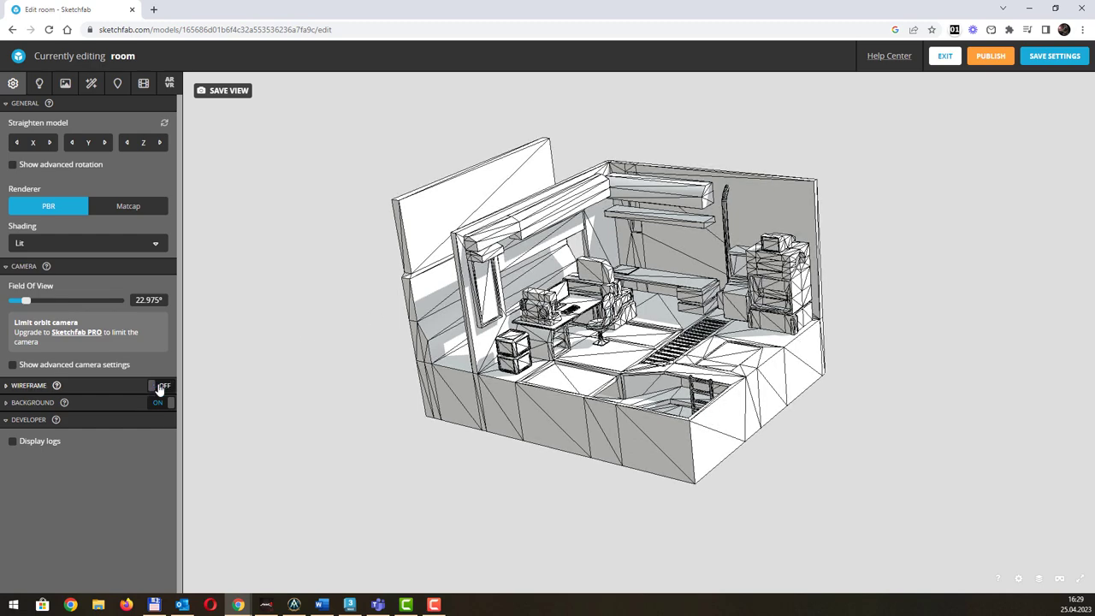
pyautogui.click(6, 386)
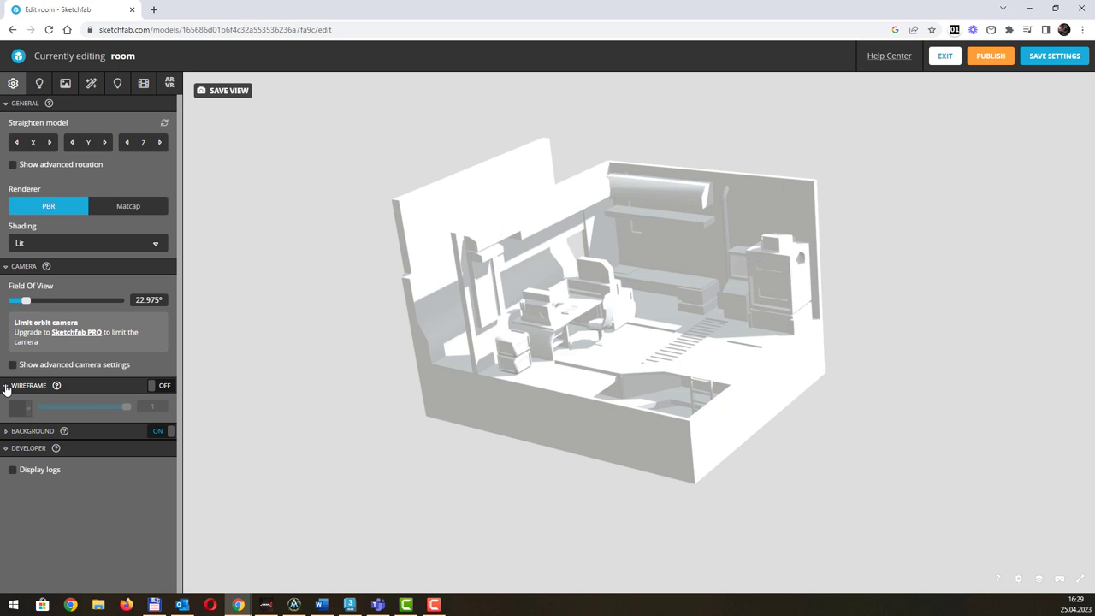
pyautogui.click(6, 386)
pyautogui.click(6, 386)
pyautogui.click(164, 385)
pyautogui.moveTo(127, 406); pyautogui.dragTo(49, 412)
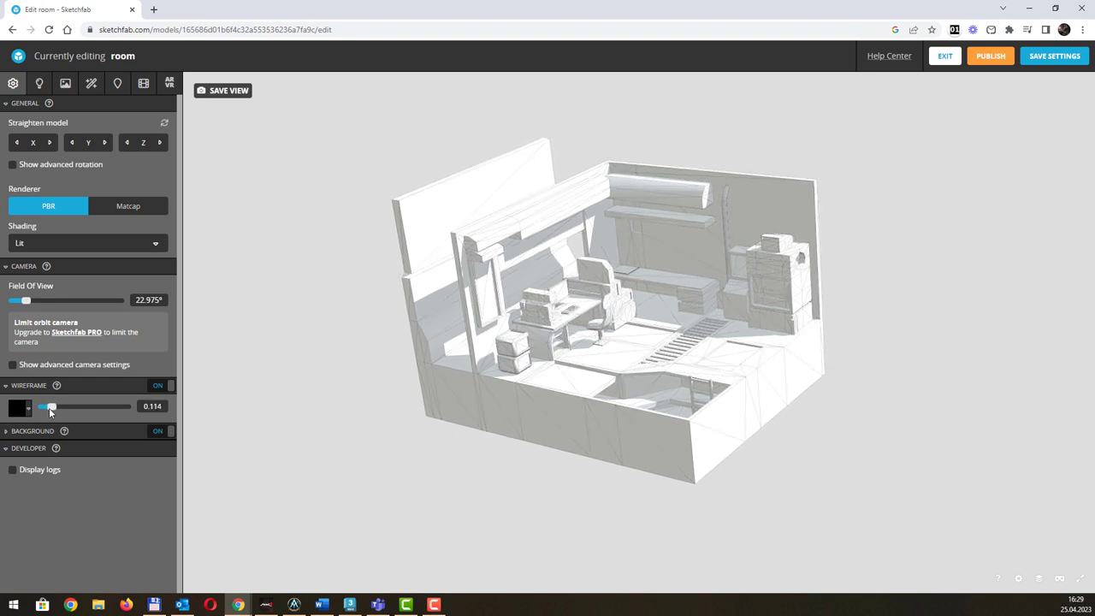
pyautogui.moveTo(694, 326); pyautogui.dragTo(759, 295)
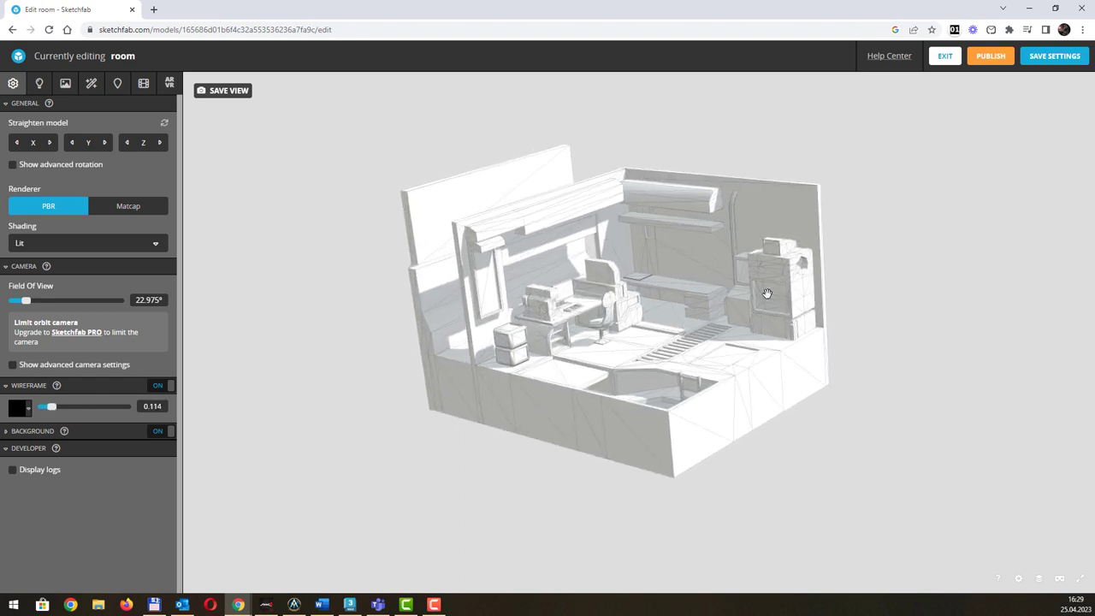
pyautogui.scroll(6, 759, 295)
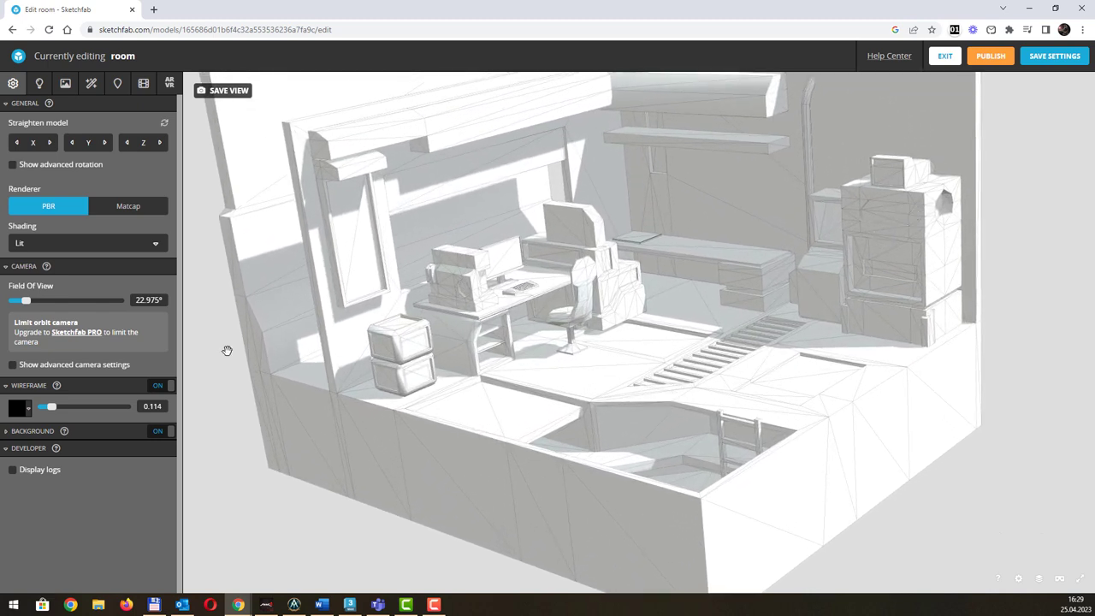
# Open the background settings and set the solid background colour to the muted red #9F7676.
pyautogui.click(12, 434)
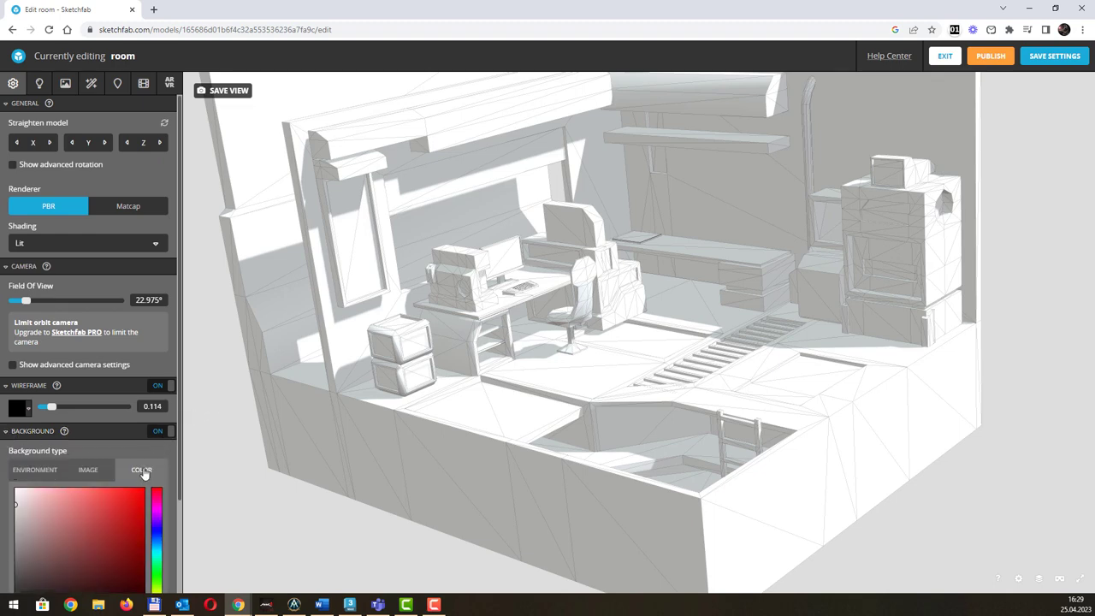
pyautogui.scroll(-1, 146, 466)
pyautogui.scroll(1, 146, 467)
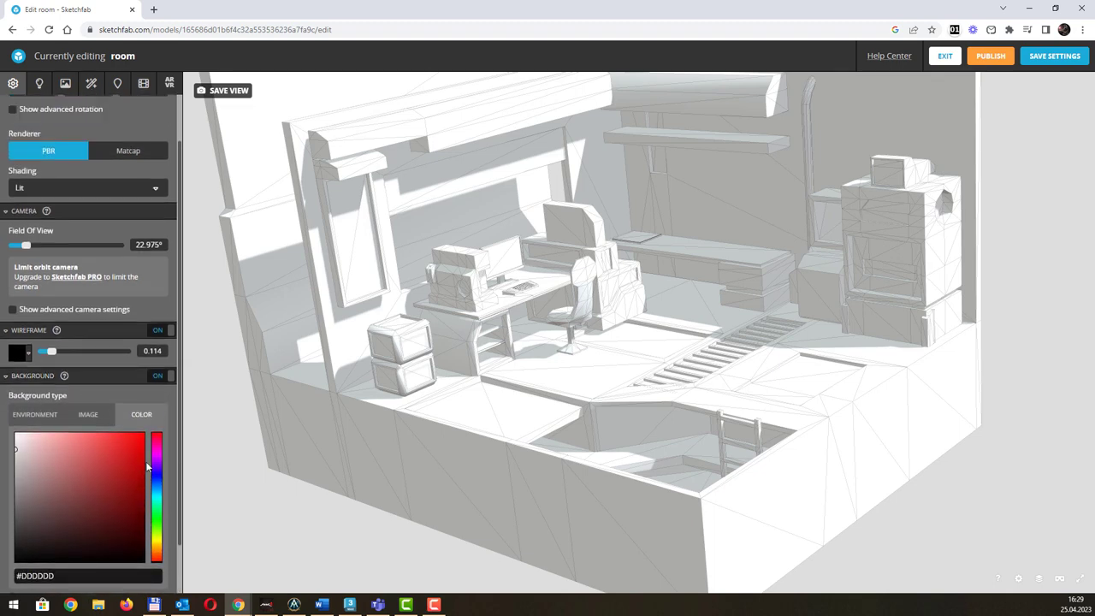
pyautogui.click(113, 459)
pyautogui.click(48, 480)
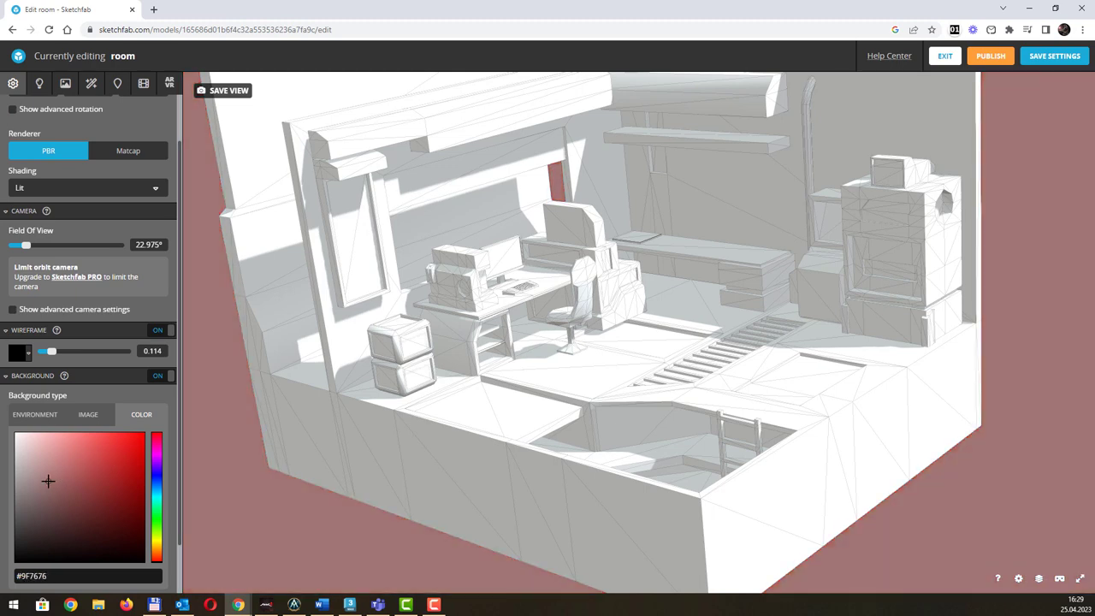
# Lighten the solid background colour to #D79B9B and try the dirty_light and clean_light background images.
pyautogui.moveTo(37, 459)
pyautogui.mouseDown()
pyautogui.moveTo(24, 448)
pyautogui.moveTo(50, 453)
pyautogui.mouseUp()
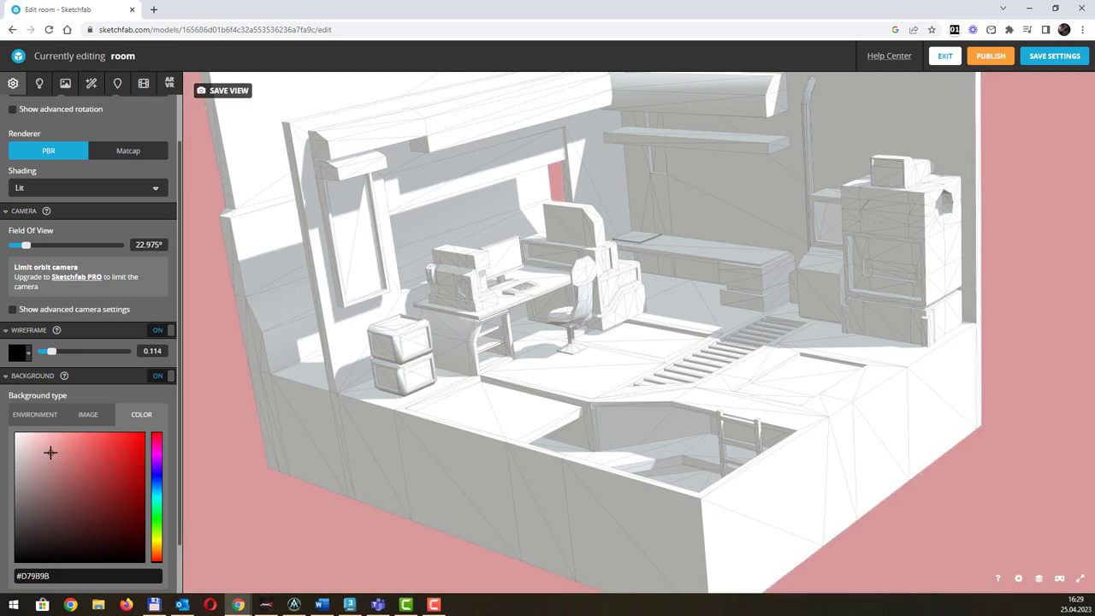
pyautogui.click(96, 415)
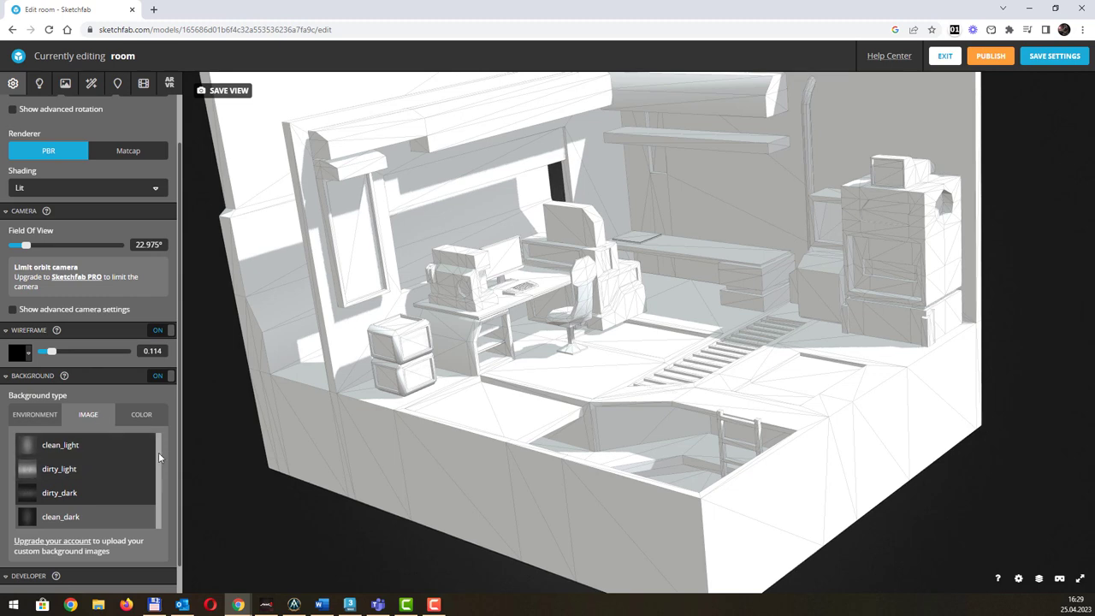
pyautogui.click(94, 468)
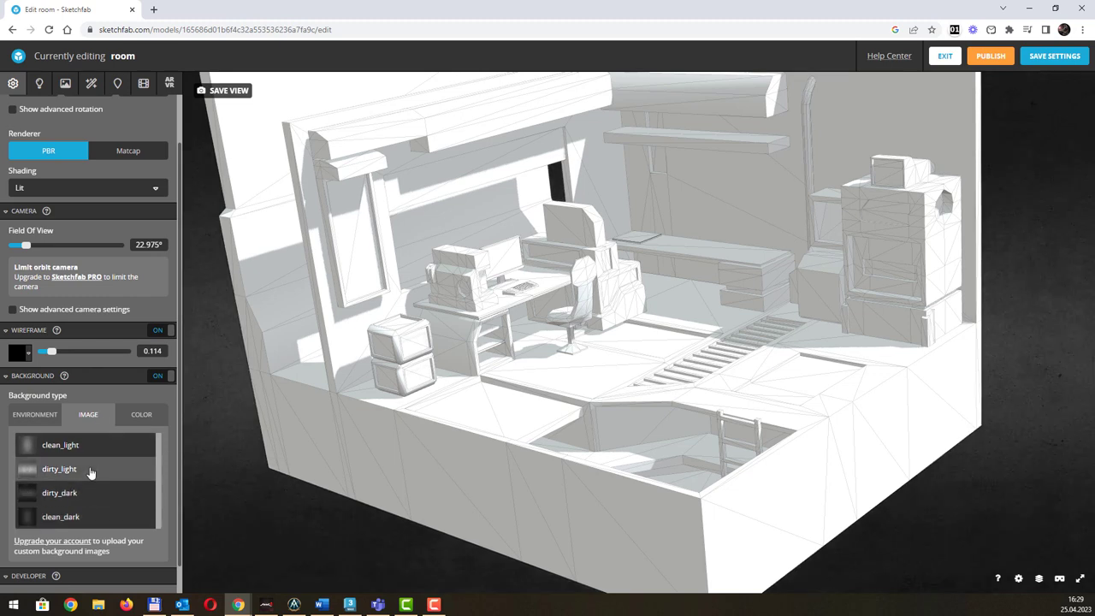
pyautogui.click(95, 445)
pyautogui.click(94, 469)
pyautogui.scroll(-1, 94, 494)
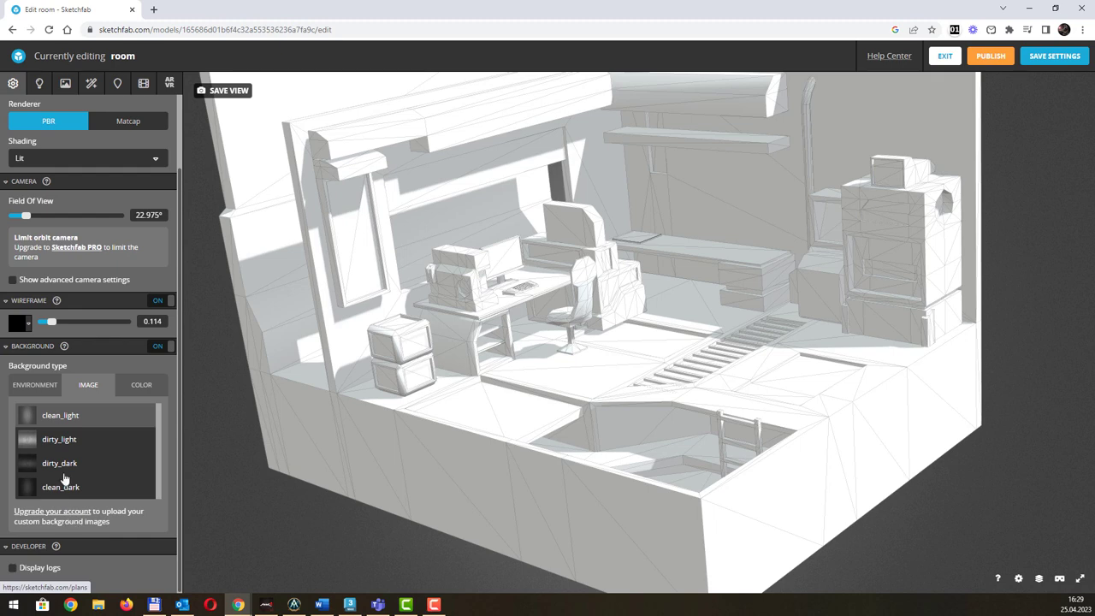
# Switch the background type to Environment, disable the ambient environment and set the background brightness to 0.949.
pyautogui.click(37, 386)
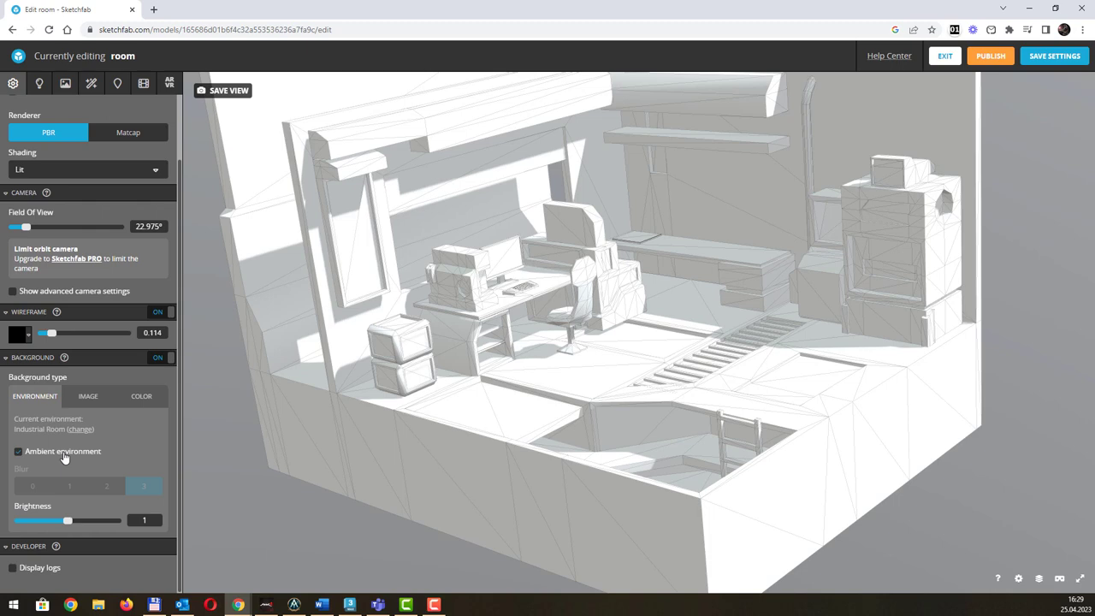
pyautogui.scroll(-6, 551, 238)
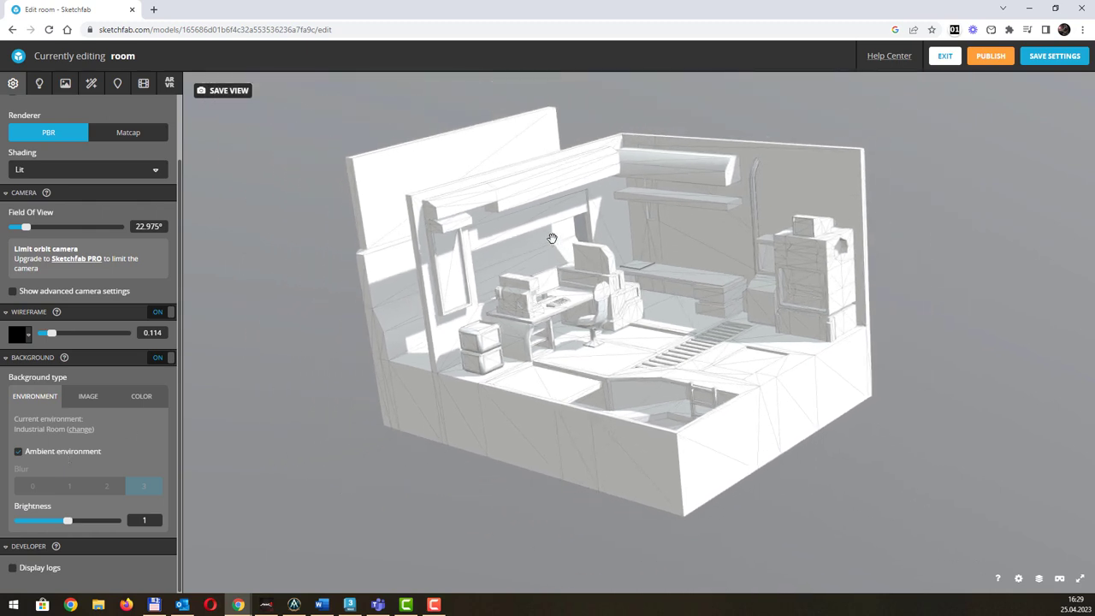
pyautogui.scroll(2, 551, 238)
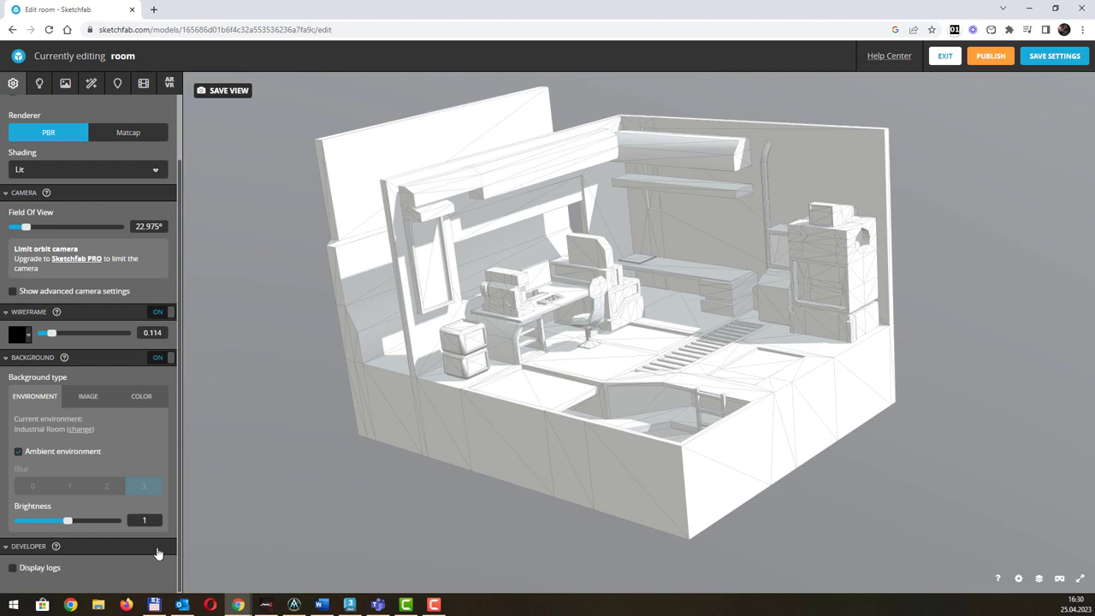
pyautogui.moveTo(66, 522); pyautogui.dragTo(35, 523)
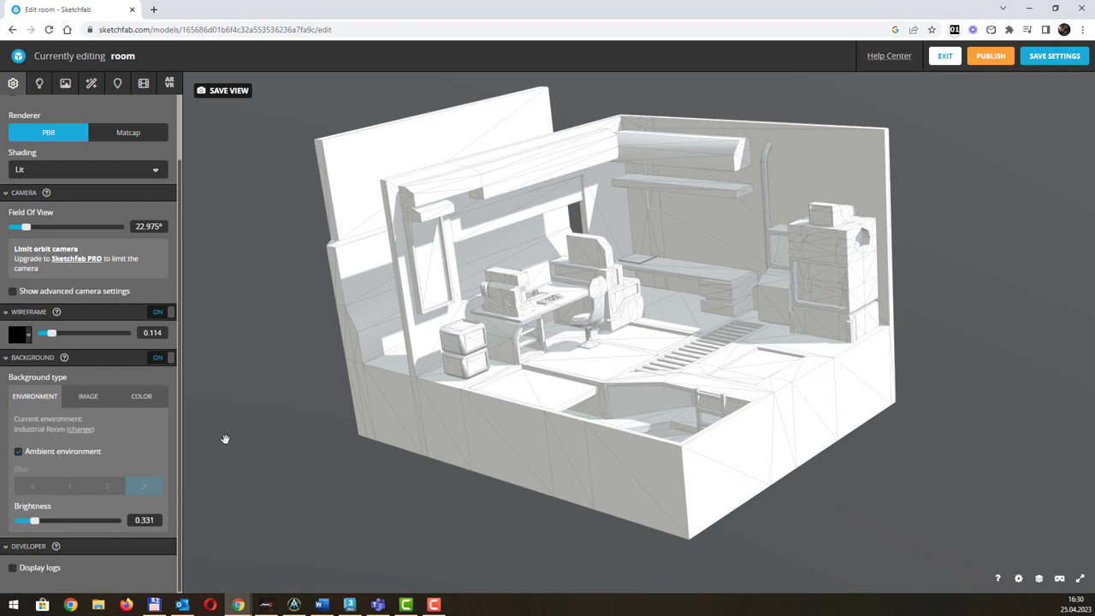
pyautogui.click(19, 452)
pyautogui.moveTo(38, 521); pyautogui.dragTo(66, 520)
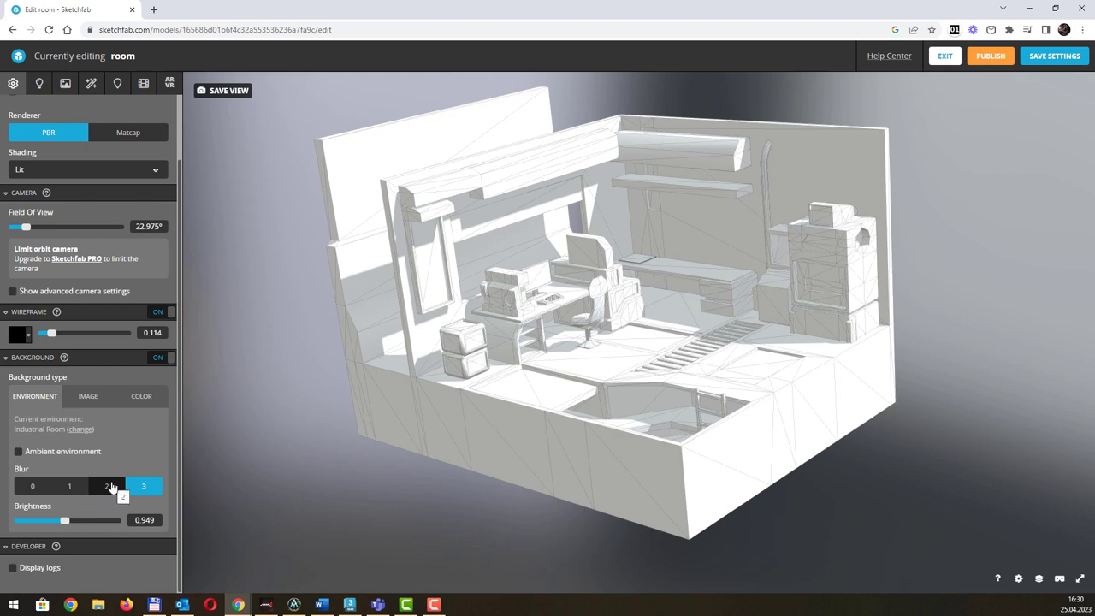
# Try lower environment blur levels down to 0 and inspect the sharp backdrop around the room.
pyautogui.click(99, 401)
pyautogui.click(26, 392)
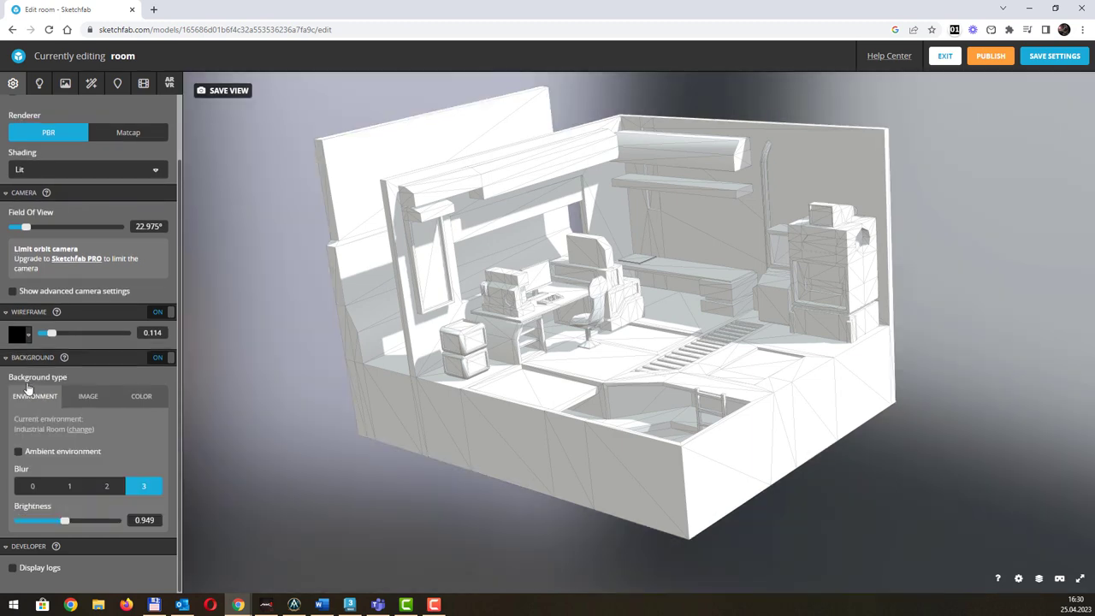
pyautogui.click(99, 486)
pyautogui.click(57, 486)
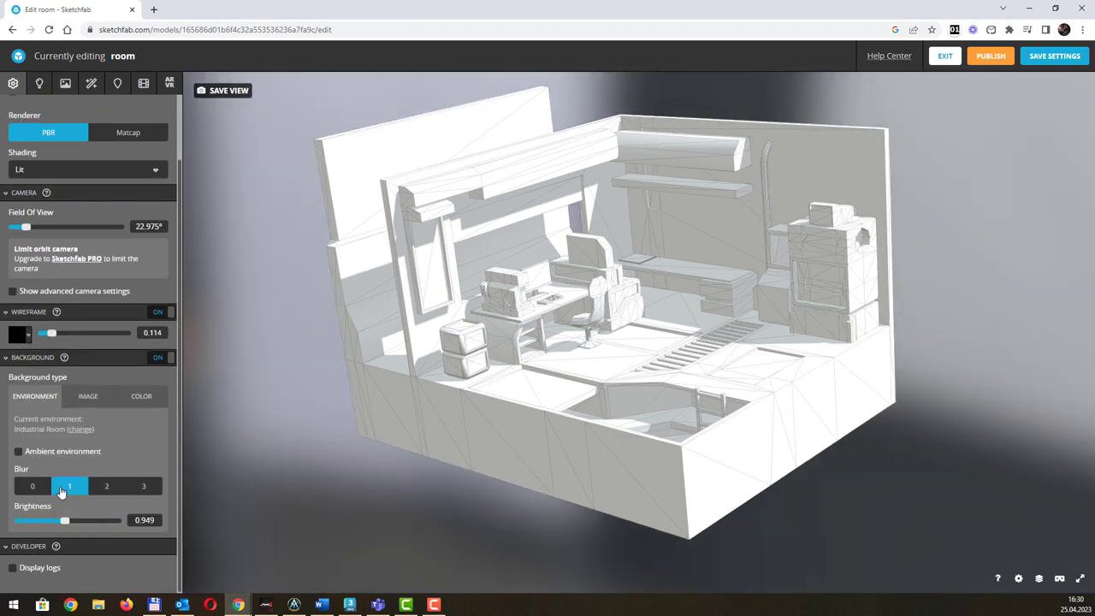
pyautogui.click(30, 485)
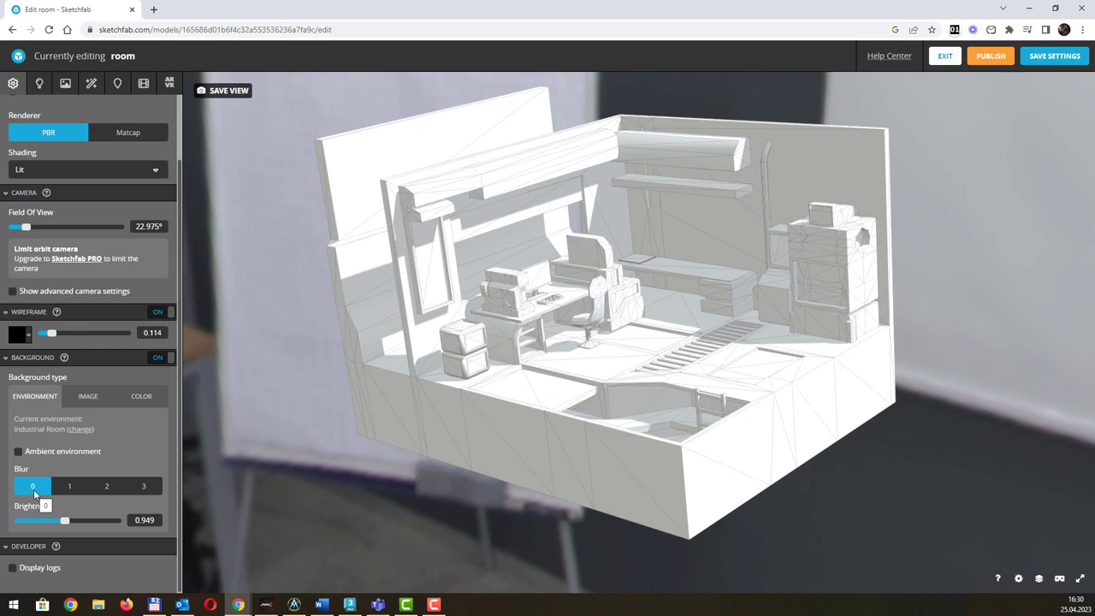
pyautogui.moveTo(524, 327)
pyautogui.mouseDown()
pyautogui.moveTo(699, 325)
pyautogui.moveTo(692, 307)
pyautogui.moveTo(796, 320)
pyautogui.mouseUp()
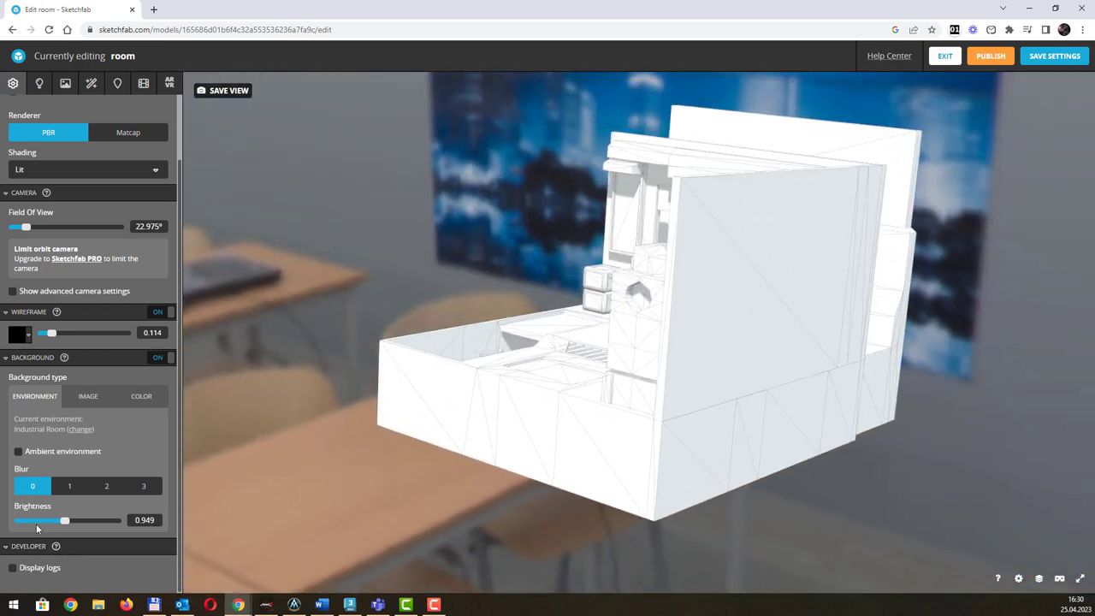
# Lower the environment background brightness to 0.203 and check the darker backdrop from several angles.
pyautogui.moveTo(64, 522); pyautogui.dragTo(28, 521)
pyautogui.moveTo(350, 300); pyautogui.dragTo(410, 297)
pyautogui.scroll(-5, 403, 298)
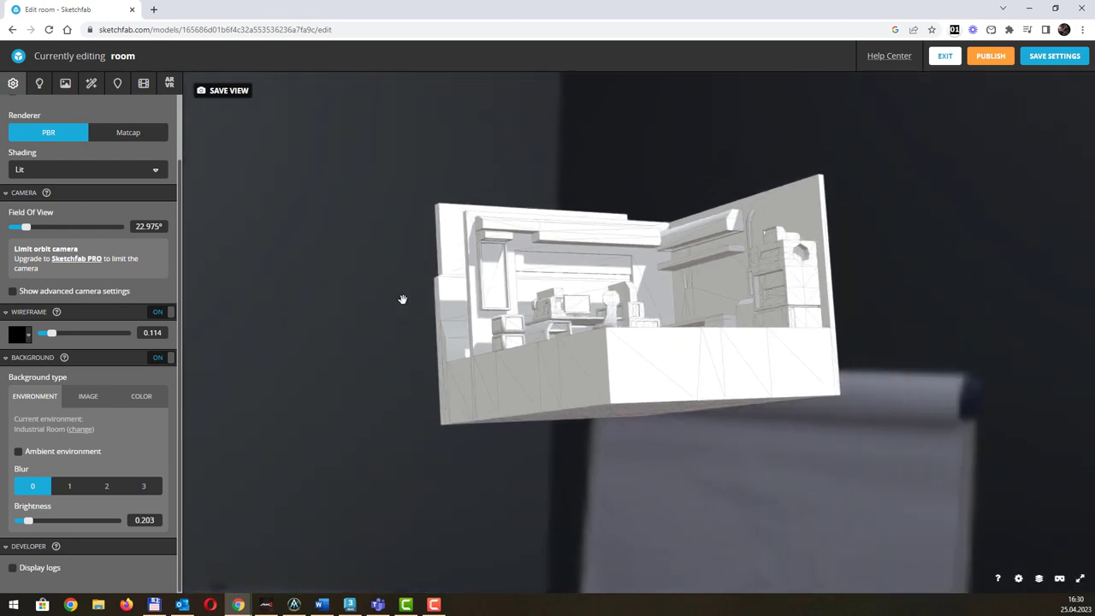
pyautogui.moveTo(507, 285); pyautogui.dragTo(534, 285)
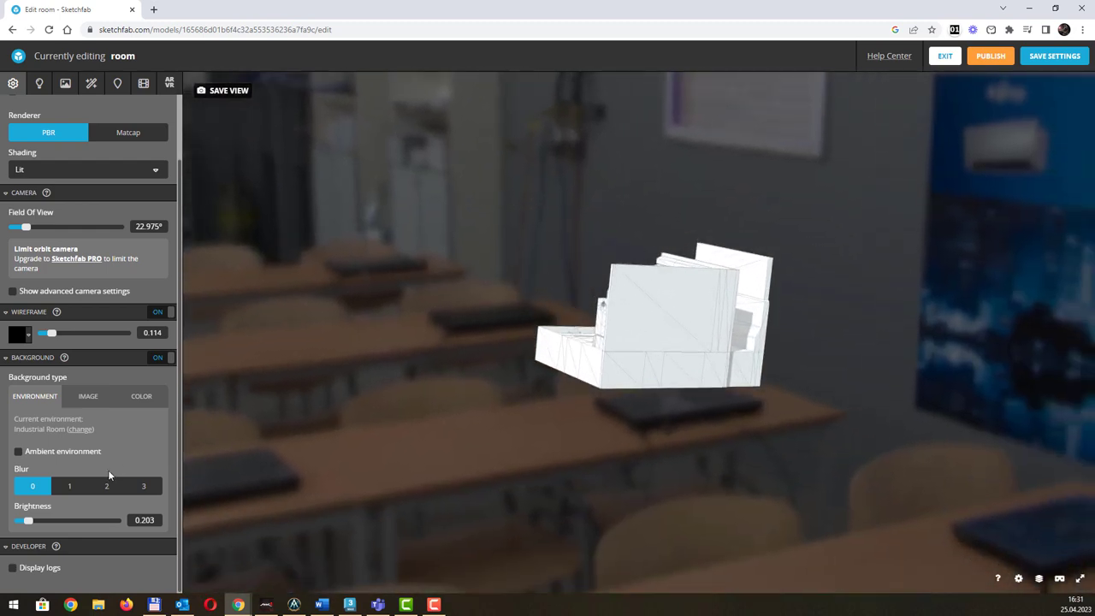
# Try environment blur levels 1, 2 and 3 and examine the room against the blurred backdrop.
pyautogui.click(78, 487)
pyautogui.click(108, 485)
pyautogui.click(142, 486)
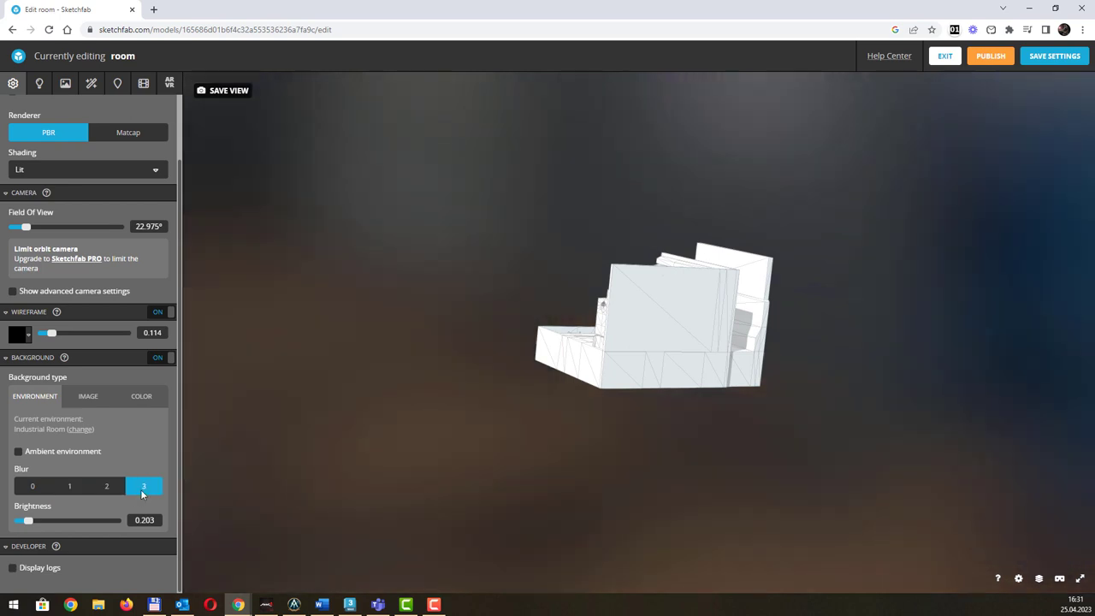
pyautogui.moveTo(398, 334); pyautogui.dragTo(501, 334)
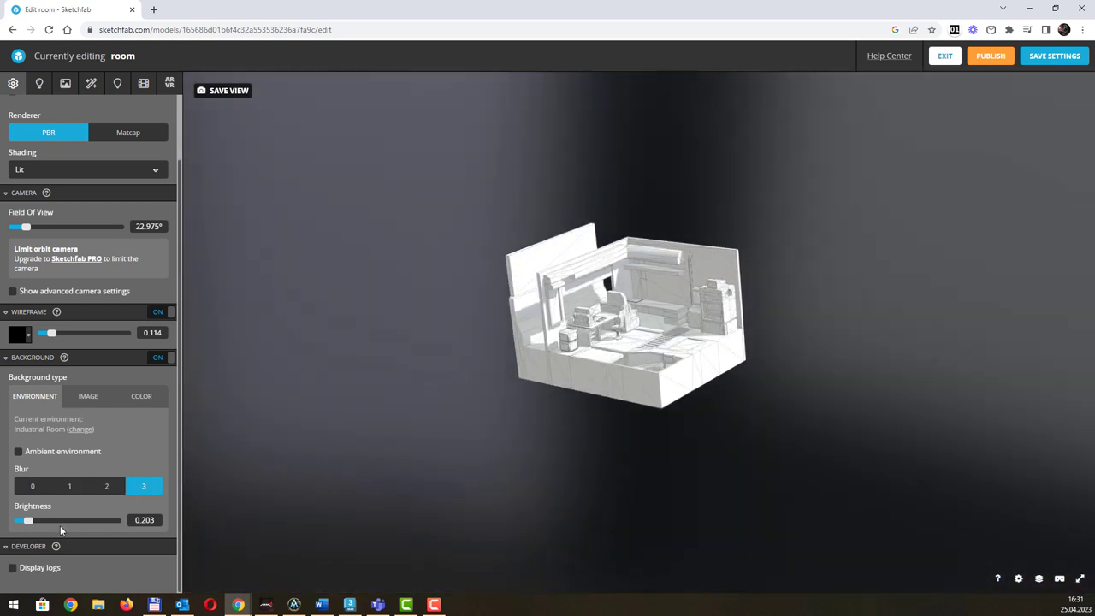
pyautogui.scroll(-3, 420, 312)
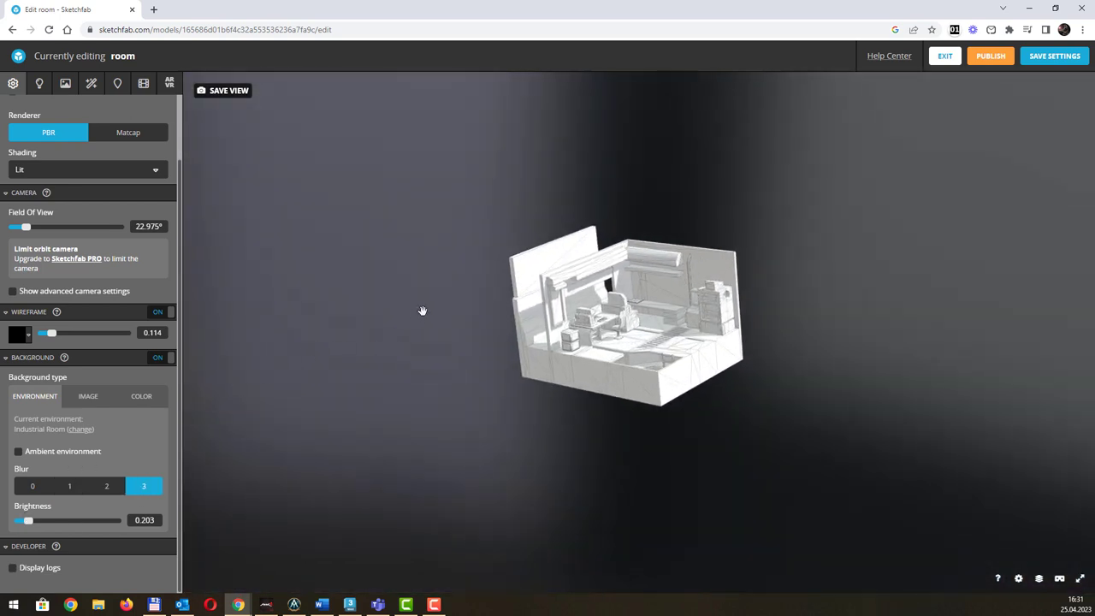
pyautogui.scroll(5, 420, 312)
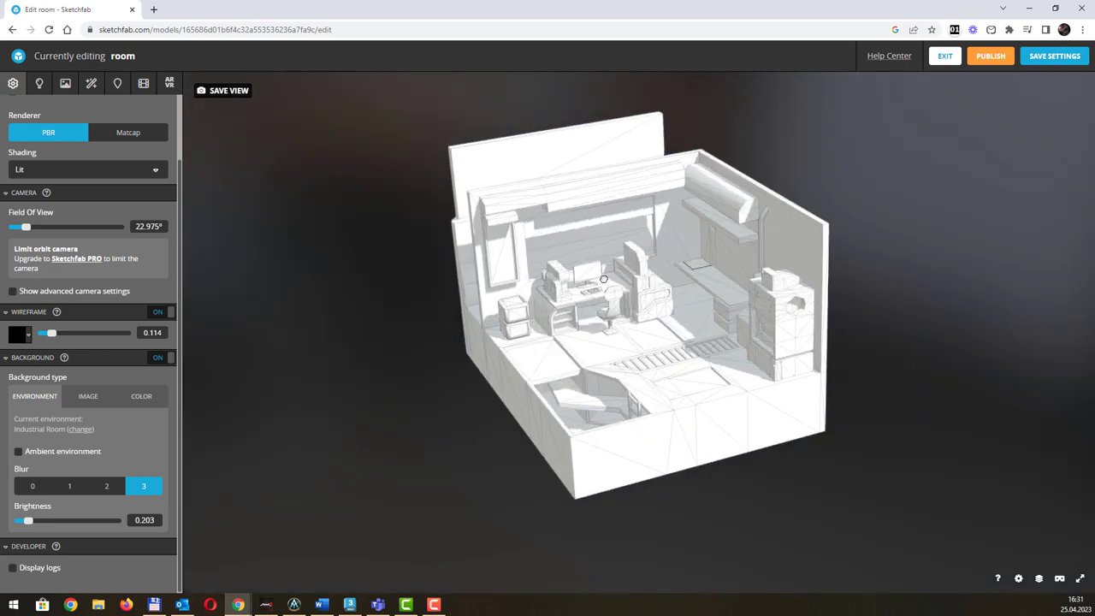
pyautogui.moveTo(602, 280); pyautogui.dragTo(676, 236)
pyautogui.scroll(3, 696, 240)
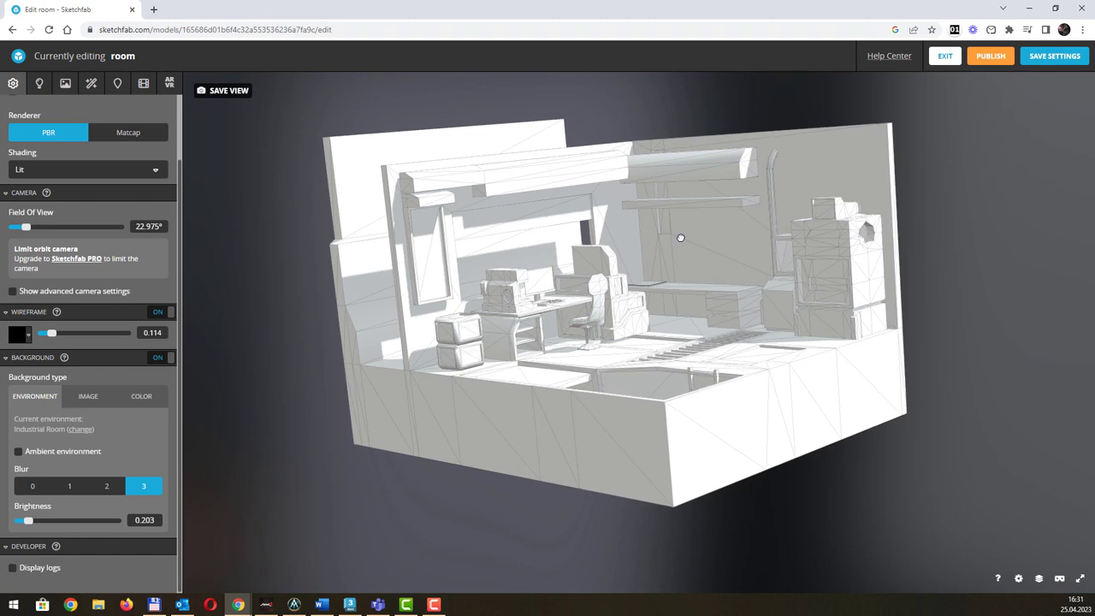
pyautogui.click(293, 604)
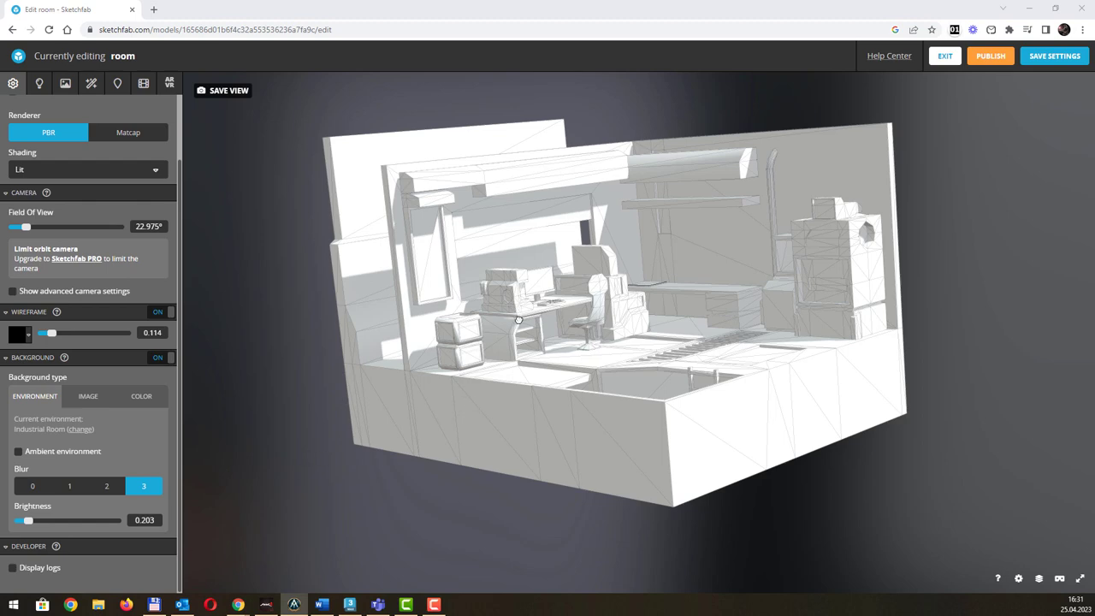
pyautogui.moveTo(516, 314); pyautogui.dragTo(524, 333)
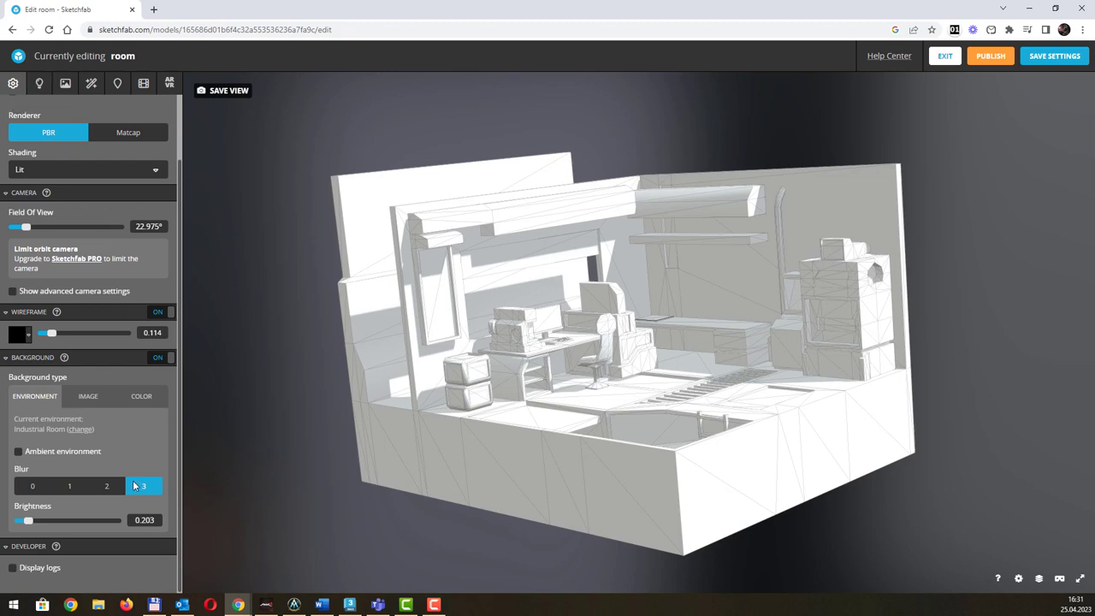
# Display the developer logs, look through the background, camera and environment entries, and hide the logs again.
pyautogui.click(34, 571)
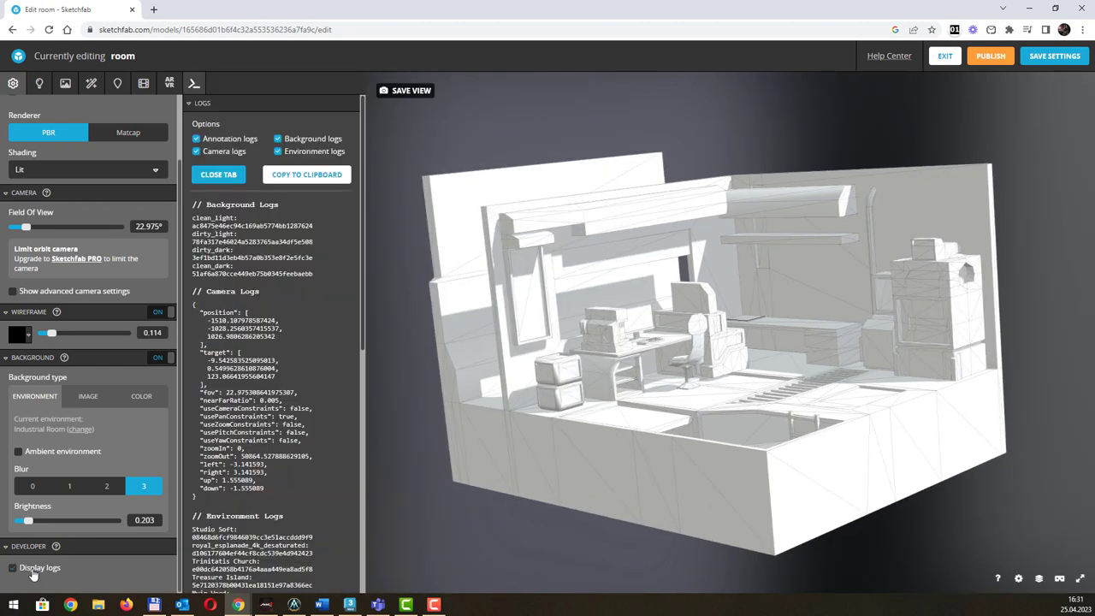
pyautogui.scroll(-4, 293, 351)
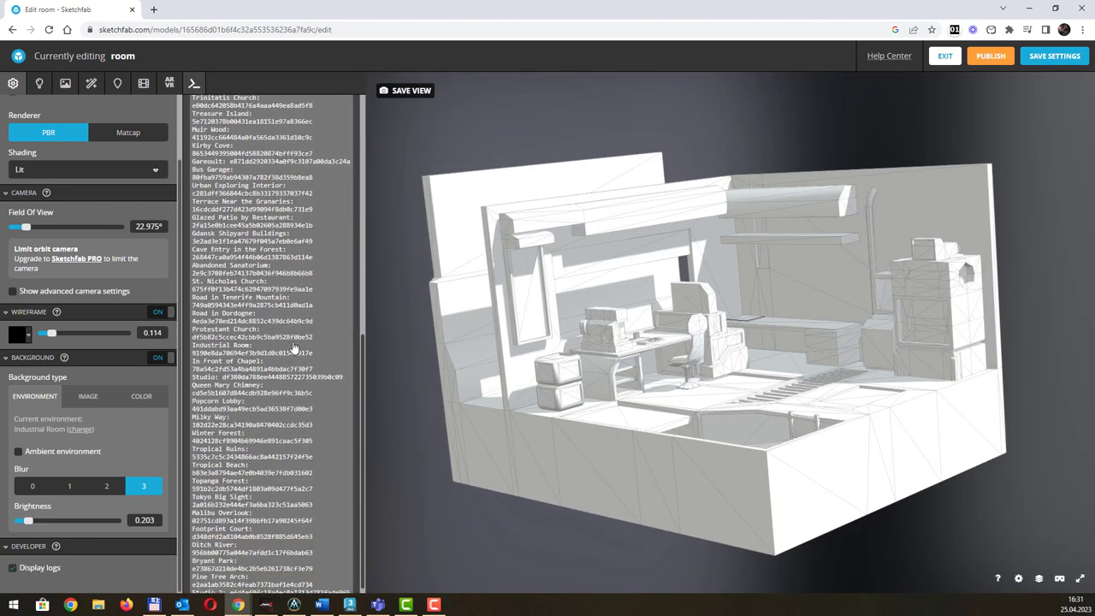
pyautogui.scroll(2, 292, 351)
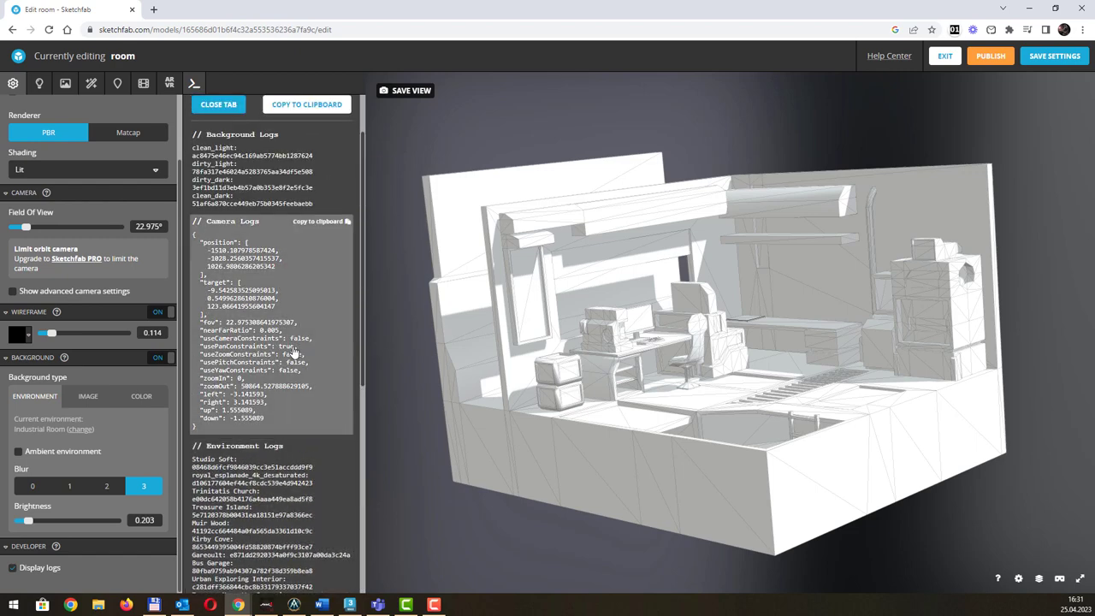
pyautogui.scroll(-5, 292, 352)
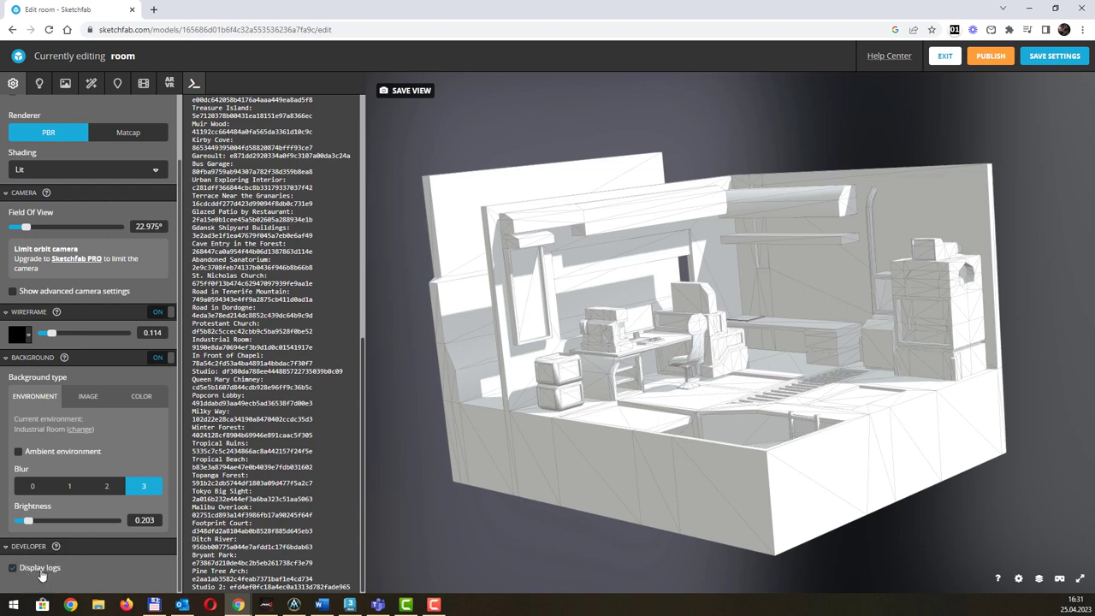
pyautogui.click(13, 567)
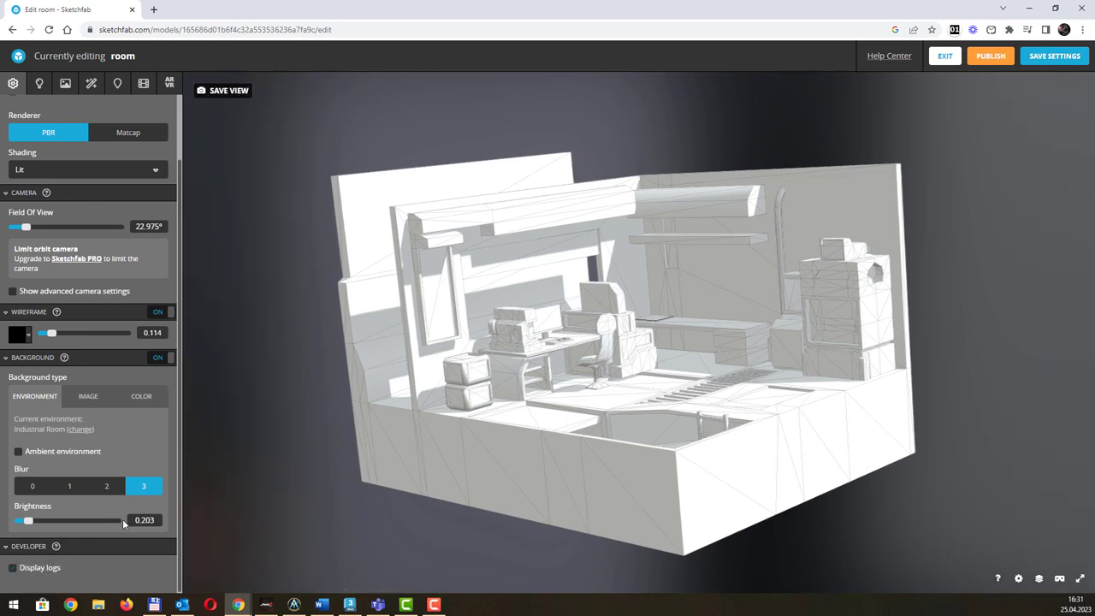
# Check the lighting settings briefly, return to the scene settings and set the environment background blur to 0.
pyautogui.click(39, 83)
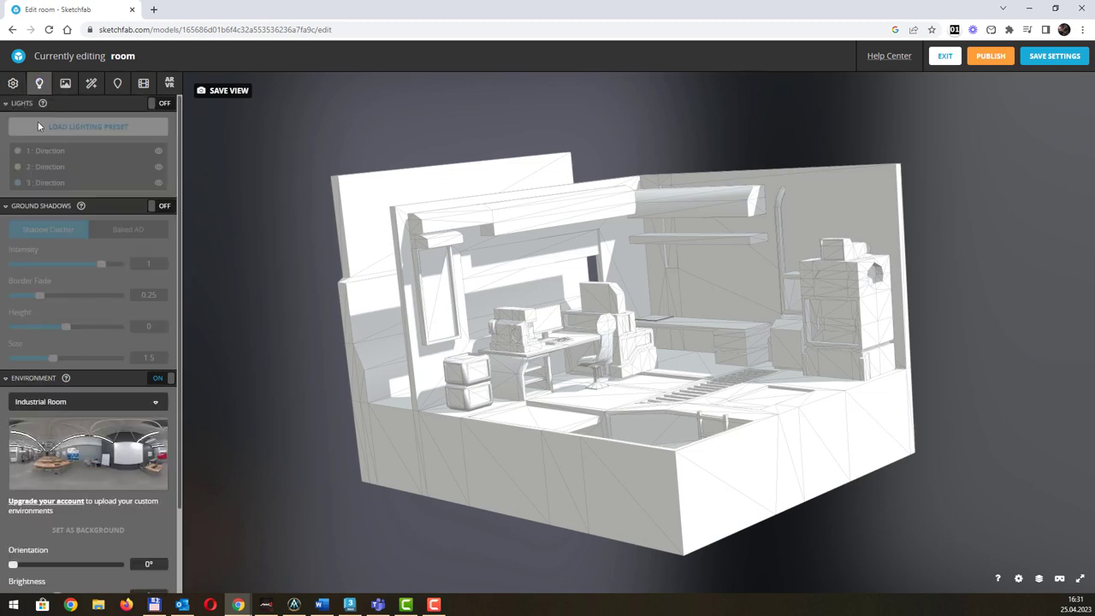
pyautogui.click(13, 83)
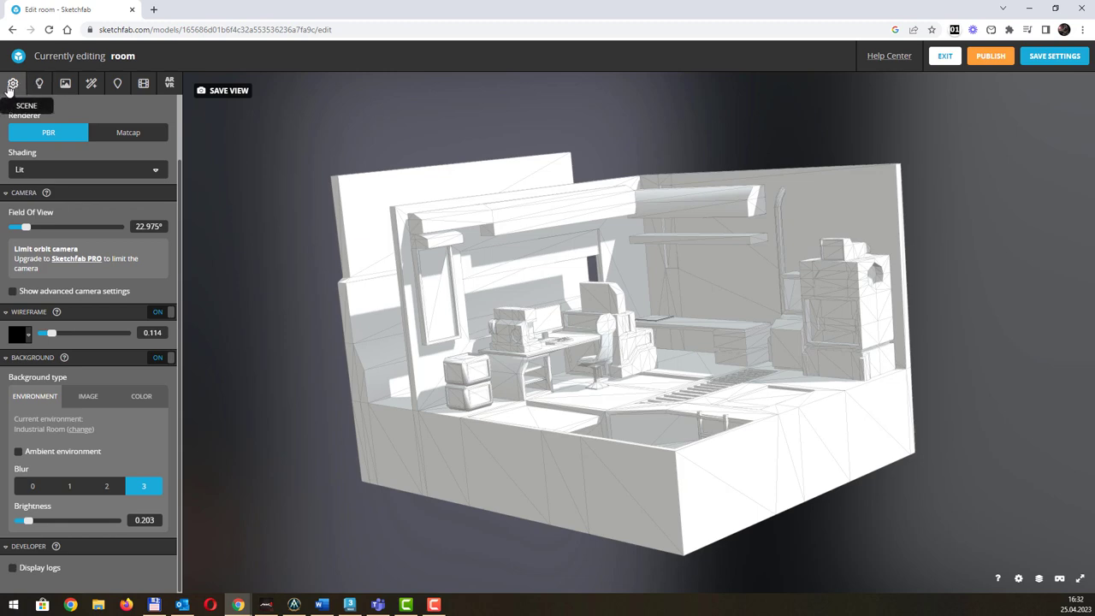
pyautogui.click(30, 488)
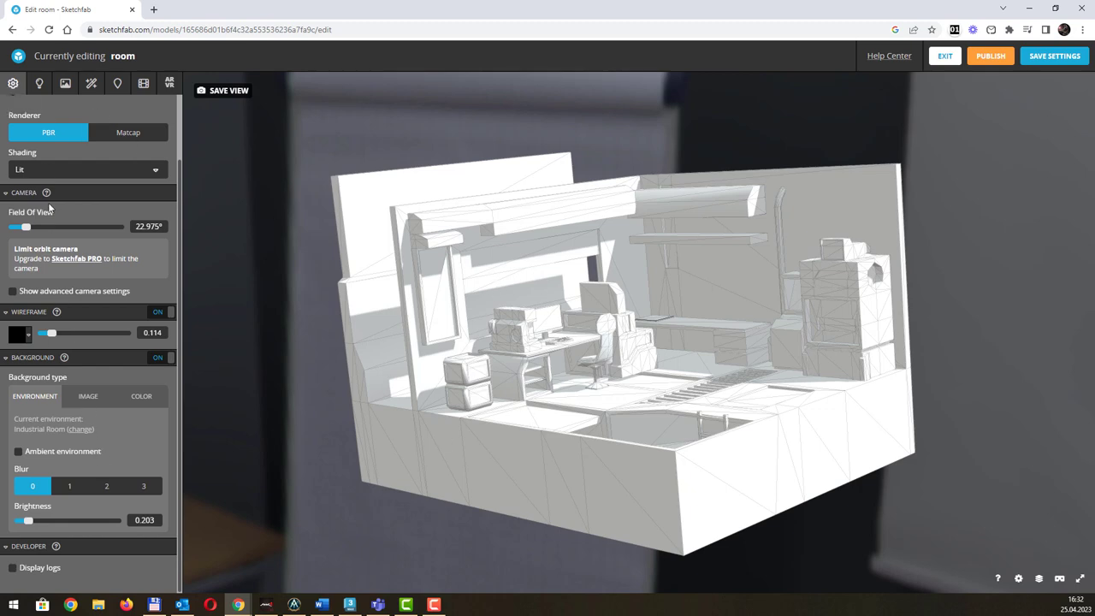
# Change the lighting environment to Trinitatis Church and set its orientation to 88.889°.
pyautogui.click(40, 84)
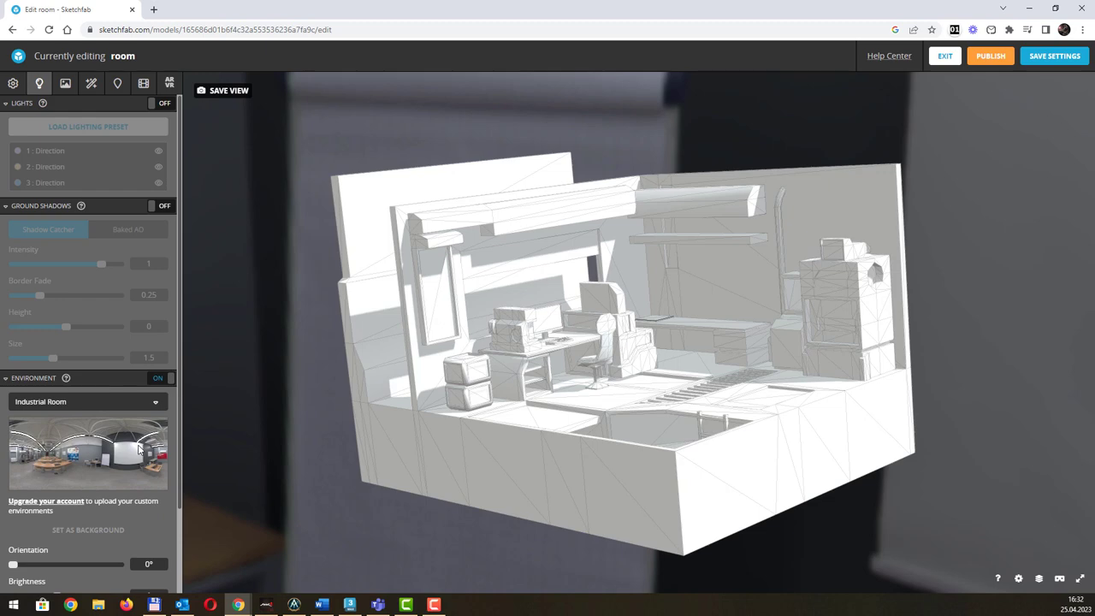
pyautogui.click(119, 401)
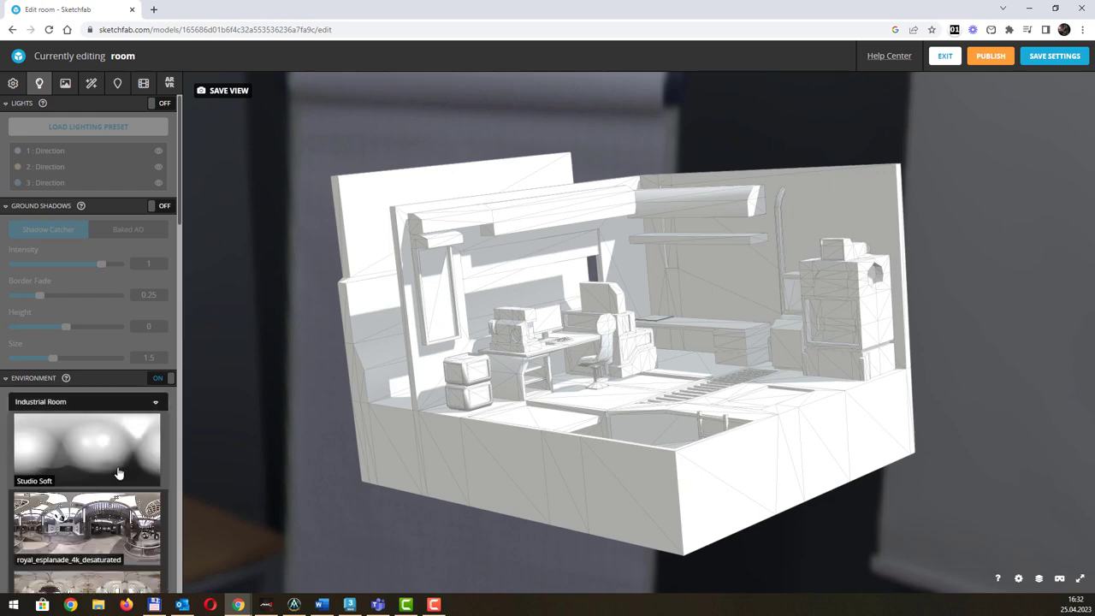
pyautogui.scroll(-3, 120, 473)
pyautogui.click(125, 535)
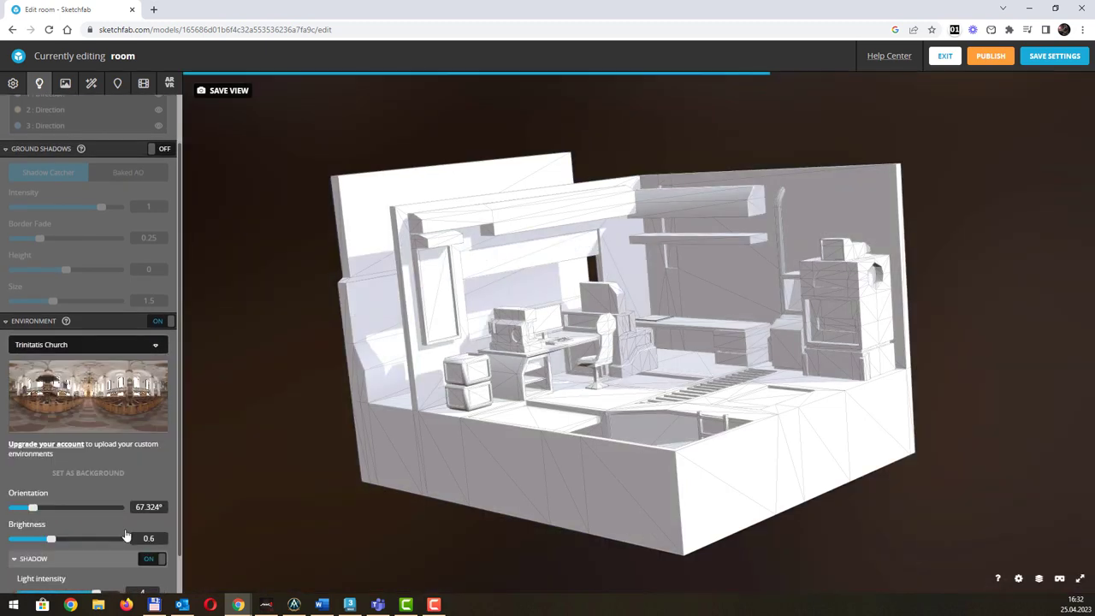
pyautogui.moveTo(513, 201); pyautogui.dragTo(555, 214, button='right')
pyautogui.moveTo(556, 214); pyautogui.dragTo(606, 170)
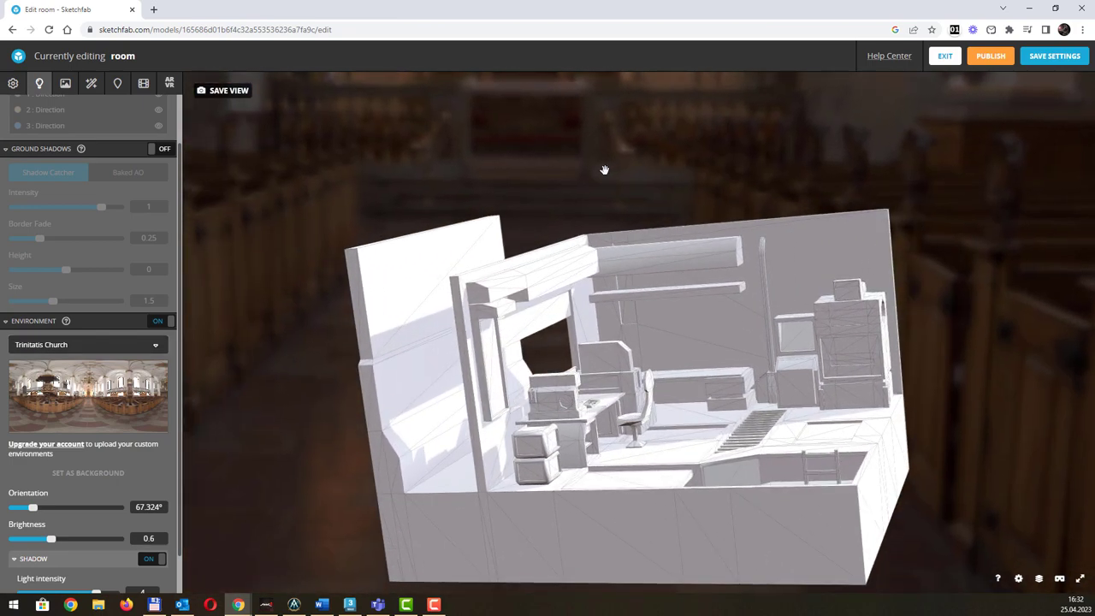
pyautogui.moveTo(33, 507); pyautogui.dragTo(41, 503)
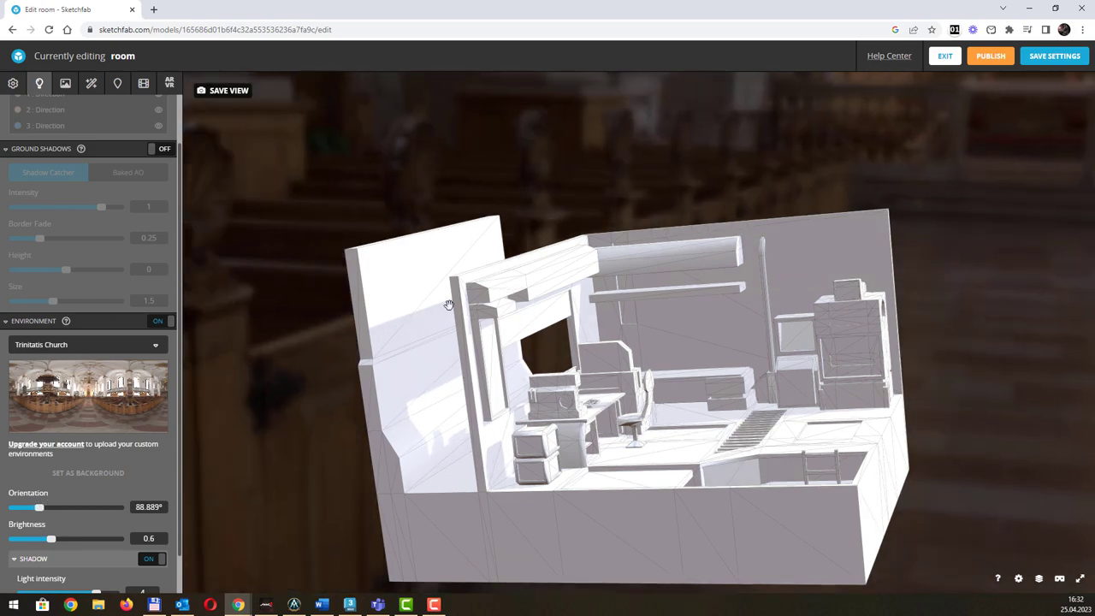
# Set the environment shadow's light intensity to 3.5 and its shadows bias to 0.2721.
pyautogui.moveTo(603, 468)
pyautogui.mouseDown()
pyautogui.moveTo(622, 466)
pyautogui.moveTo(591, 461)
pyautogui.mouseUp()
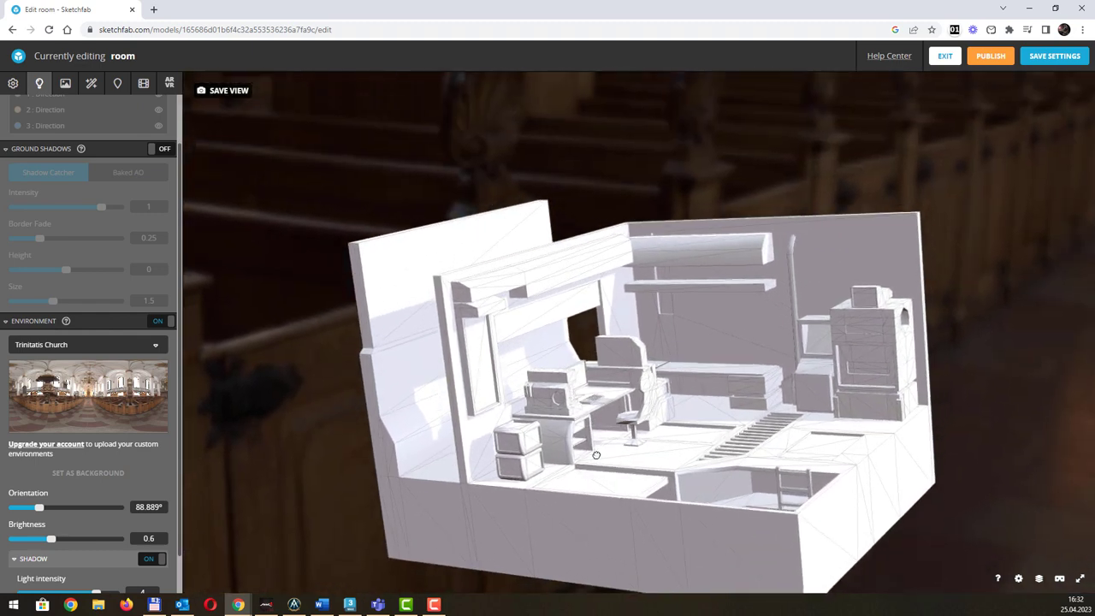
pyautogui.scroll(-1, 97, 477)
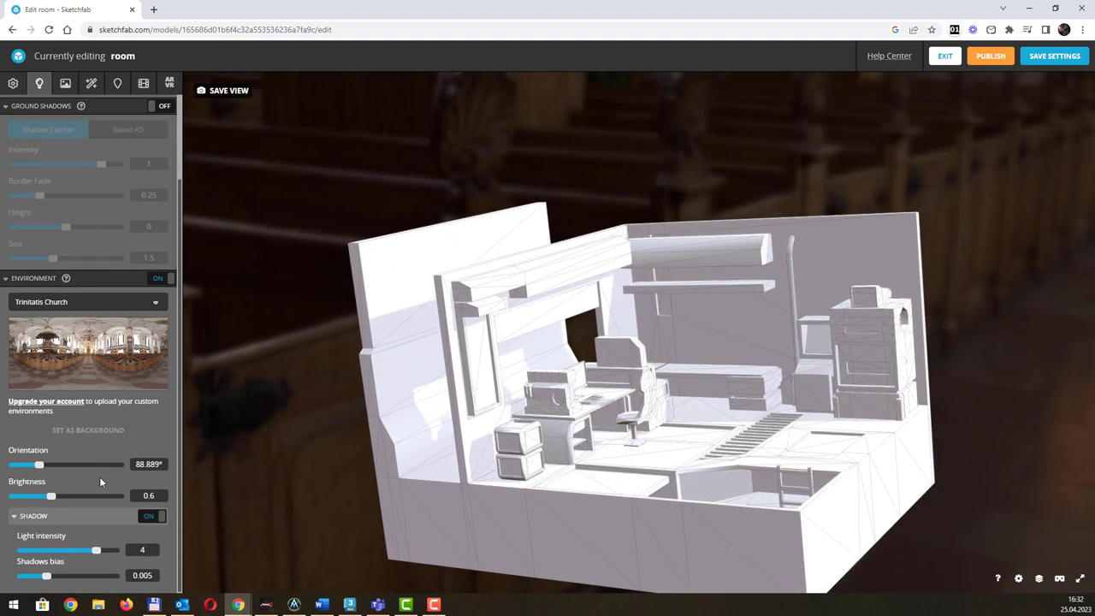
pyautogui.moveTo(97, 552)
pyautogui.mouseDown()
pyautogui.moveTo(47, 553)
pyautogui.moveTo(85, 577)
pyautogui.moveTo(25, 577)
pyautogui.moveTo(91, 579)
pyautogui.mouseUp()
pyautogui.click(87, 550)
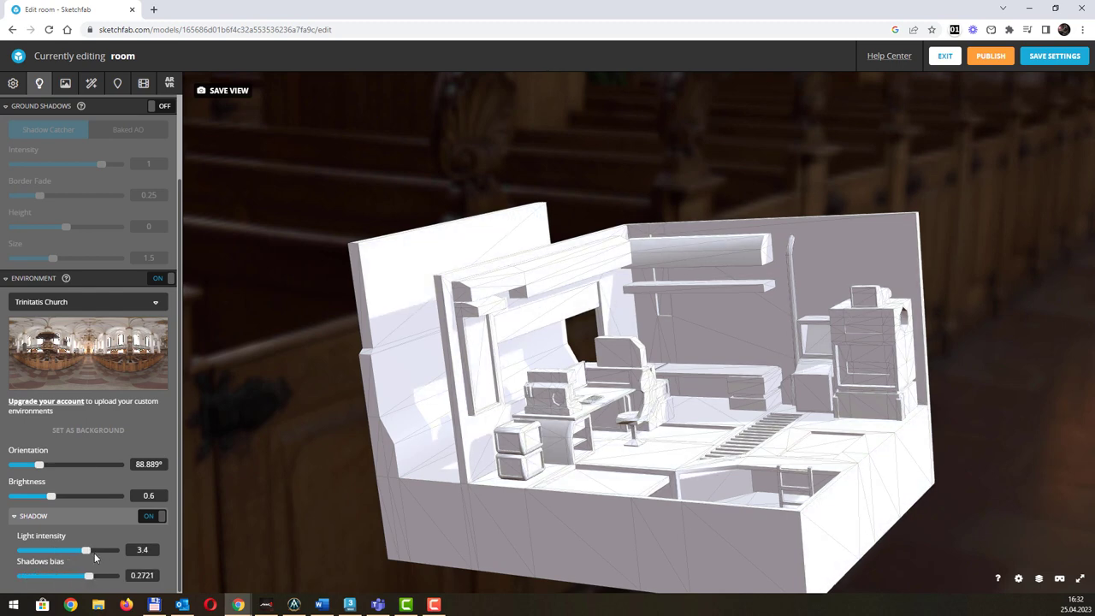
pyautogui.moveTo(87, 549); pyautogui.dragTo(82, 552)
# Change the lighting environment to Pine Tree Arch and view the room from a slightly different angle.
pyautogui.click(154, 302)
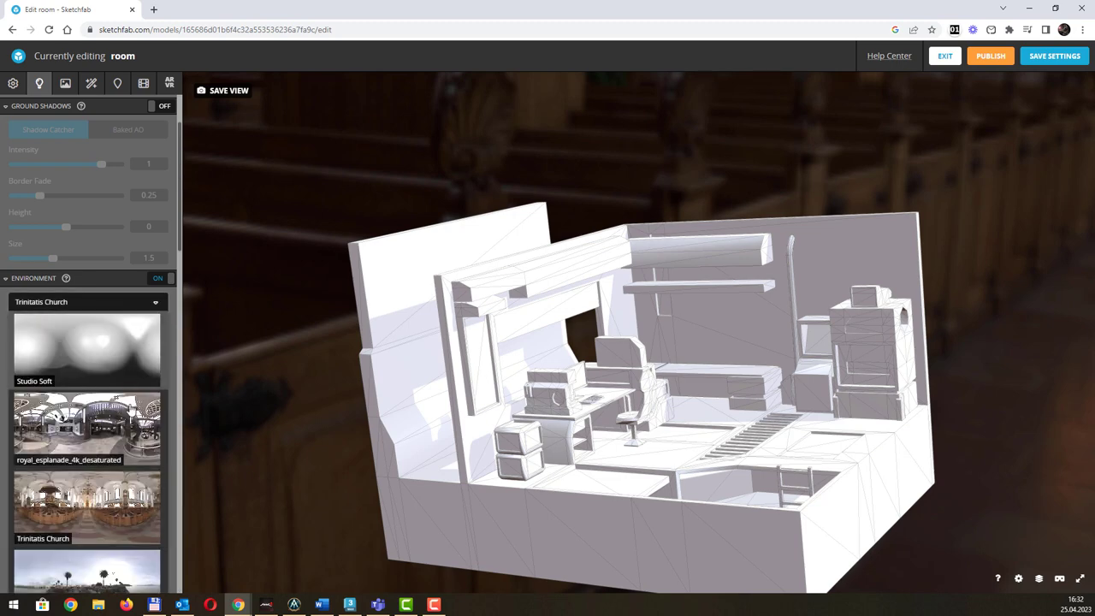
pyautogui.scroll(-2, 126, 472)
pyautogui.scroll(-8, 126, 473)
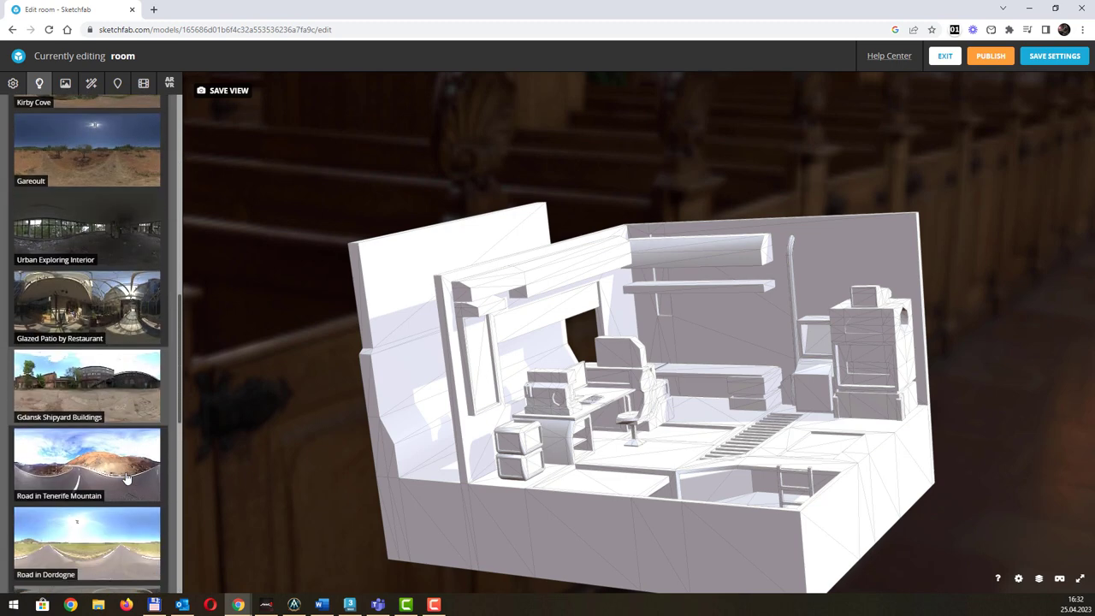
pyautogui.scroll(-6, 126, 476)
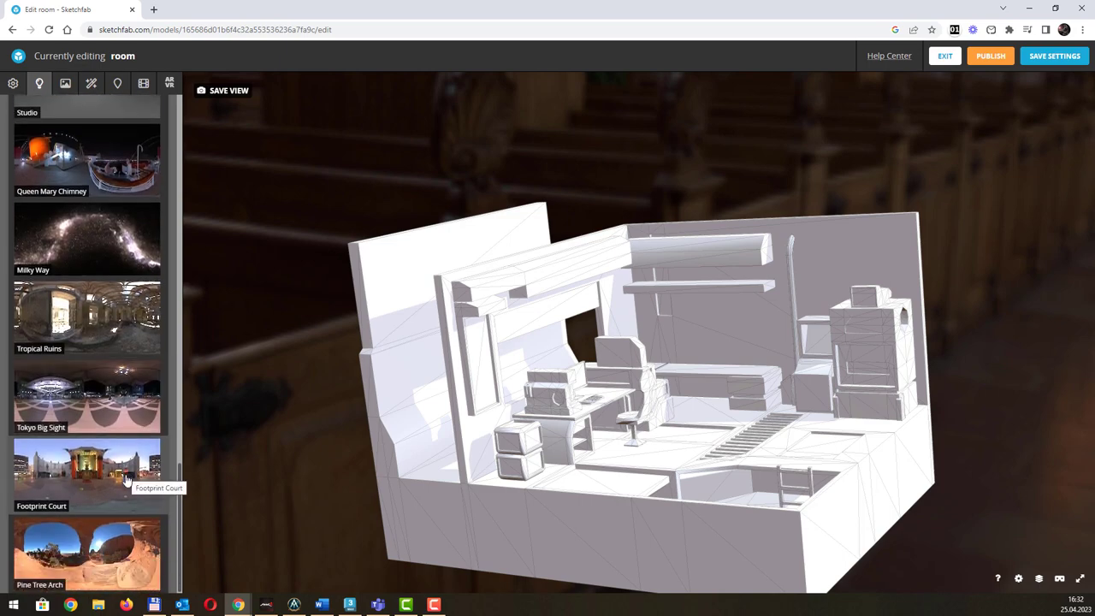
pyautogui.click(114, 535)
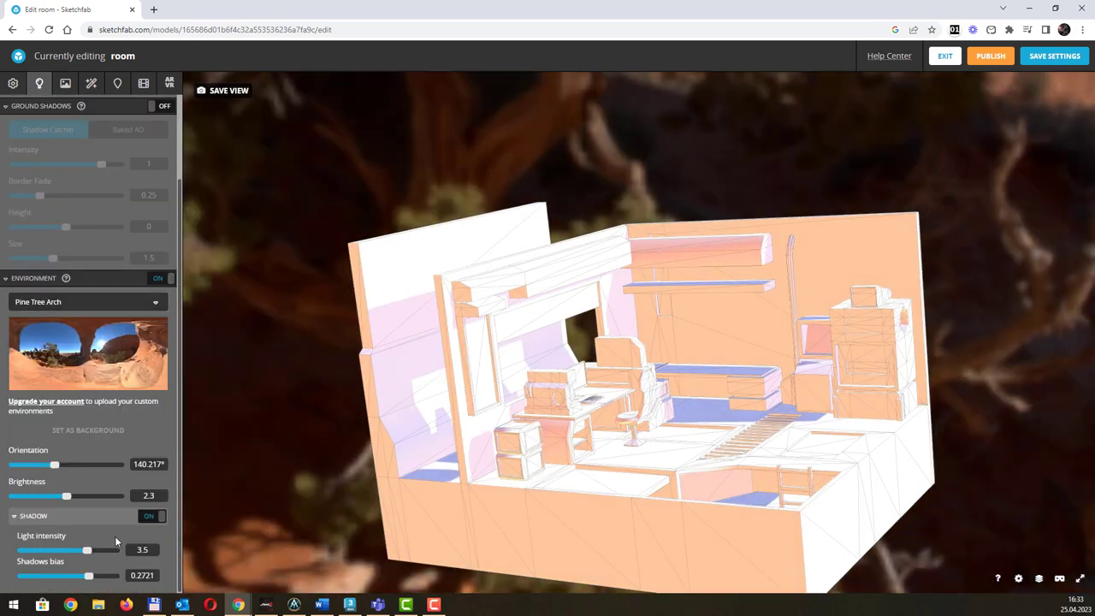
pyautogui.moveTo(679, 381); pyautogui.dragTo(722, 390)
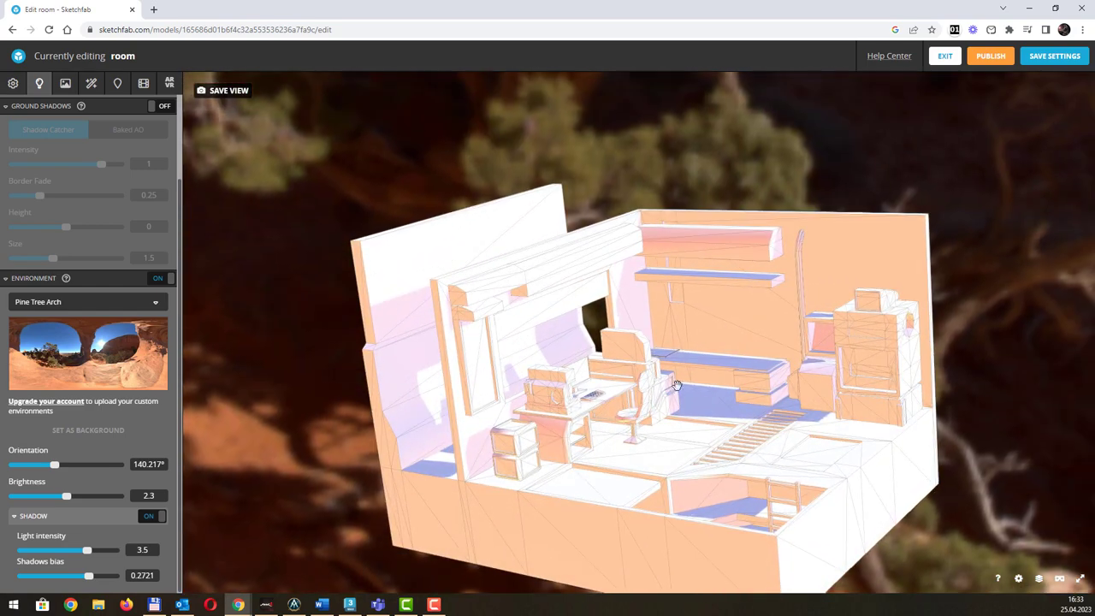
# In the scene settings, set the environment background blur to 3 and its brightness to 0.16.
pyautogui.click(14, 85)
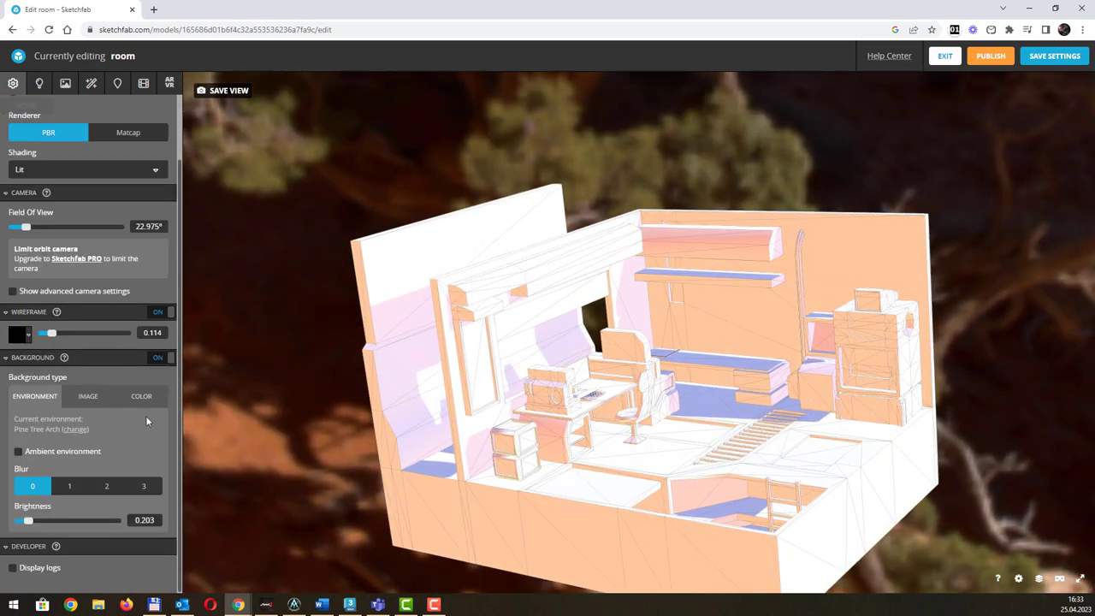
pyautogui.click(143, 485)
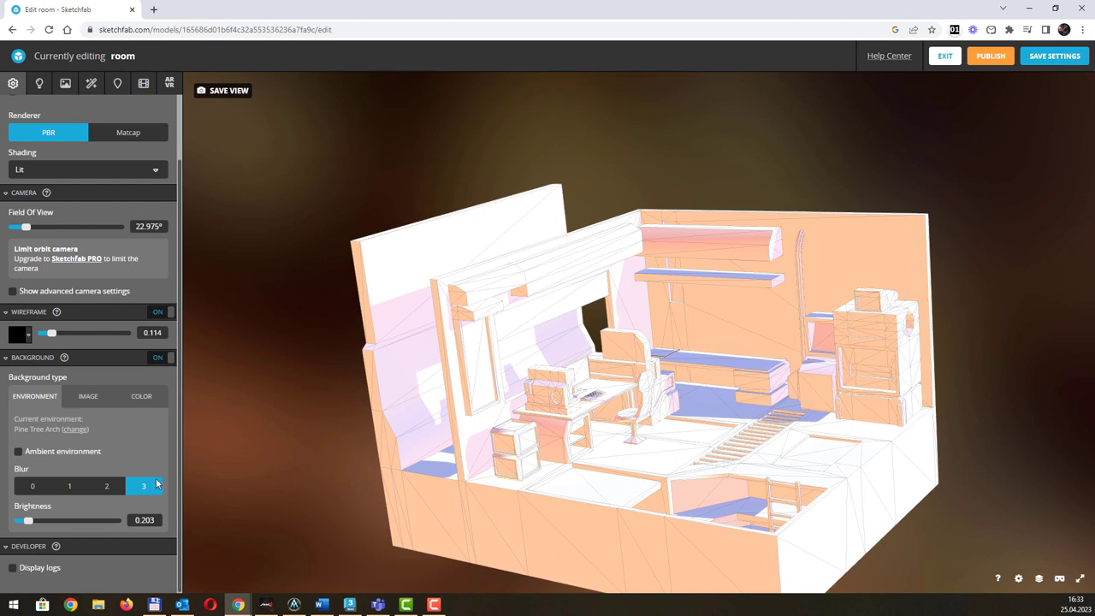
pyautogui.moveTo(28, 522); pyautogui.dragTo(26, 521)
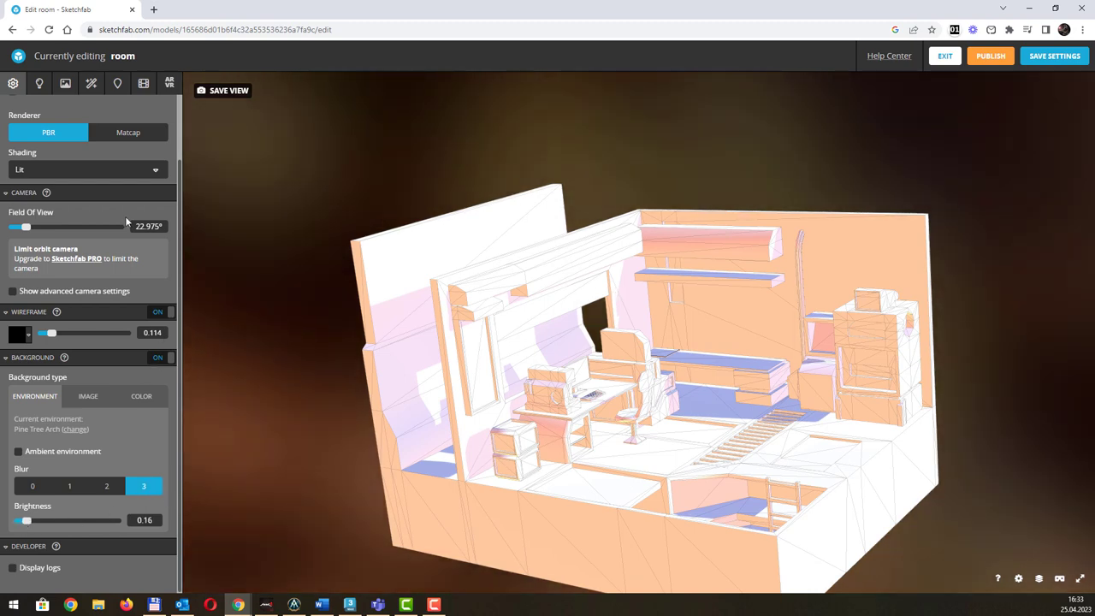
# In the lighting settings, set the environment brightness to 0.12, the shadow light intensity to 2.8 and the shadows bias to 0.0571.
pyautogui.click(38, 83)
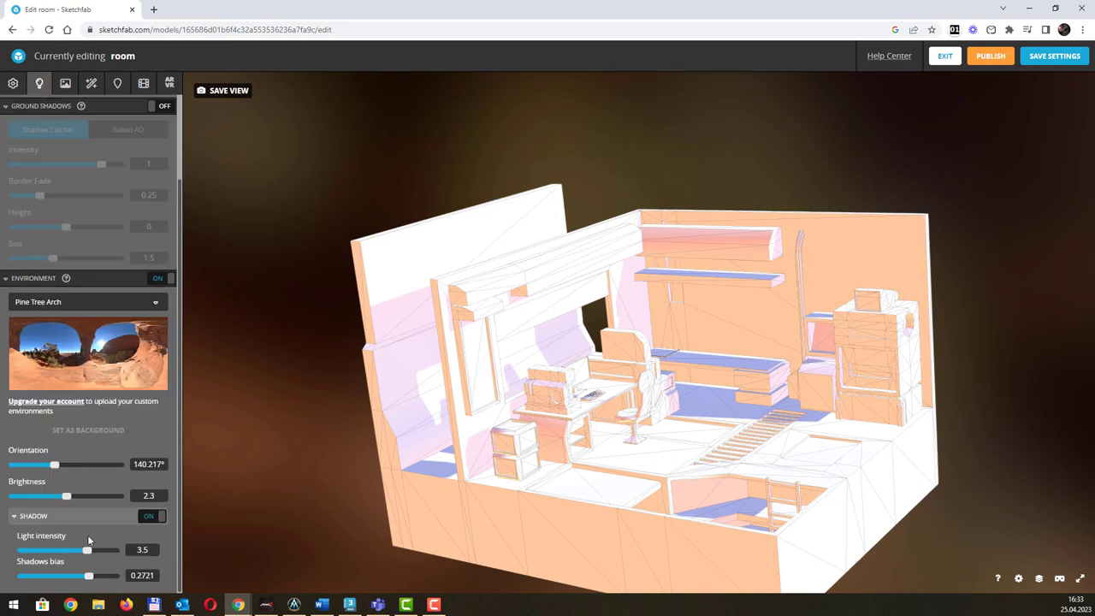
pyautogui.moveTo(87, 549)
pyautogui.mouseDown()
pyautogui.moveTo(49, 552)
pyautogui.moveTo(59, 551)
pyautogui.moveTo(68, 575)
pyautogui.mouseUp()
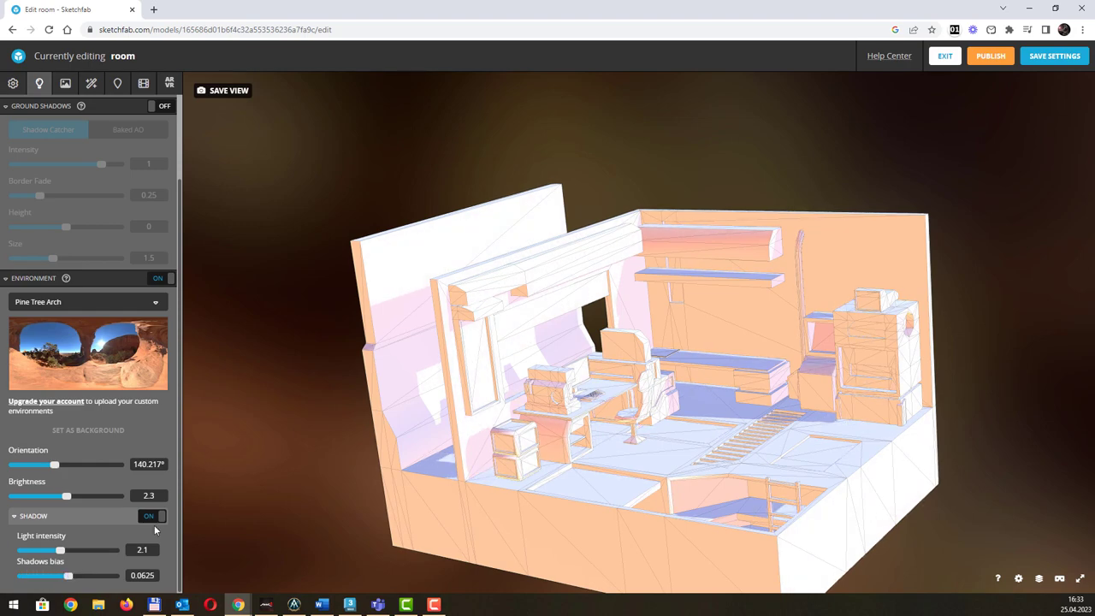
pyautogui.moveTo(595, 302)
pyautogui.mouseDown()
pyautogui.moveTo(590, 359)
pyautogui.moveTo(557, 313)
pyautogui.moveTo(588, 305)
pyautogui.moveTo(578, 310)
pyautogui.mouseUp()
pyautogui.moveTo(65, 500); pyautogui.dragTo(42, 498)
pyautogui.moveTo(60, 549); pyautogui.dragTo(67, 584)
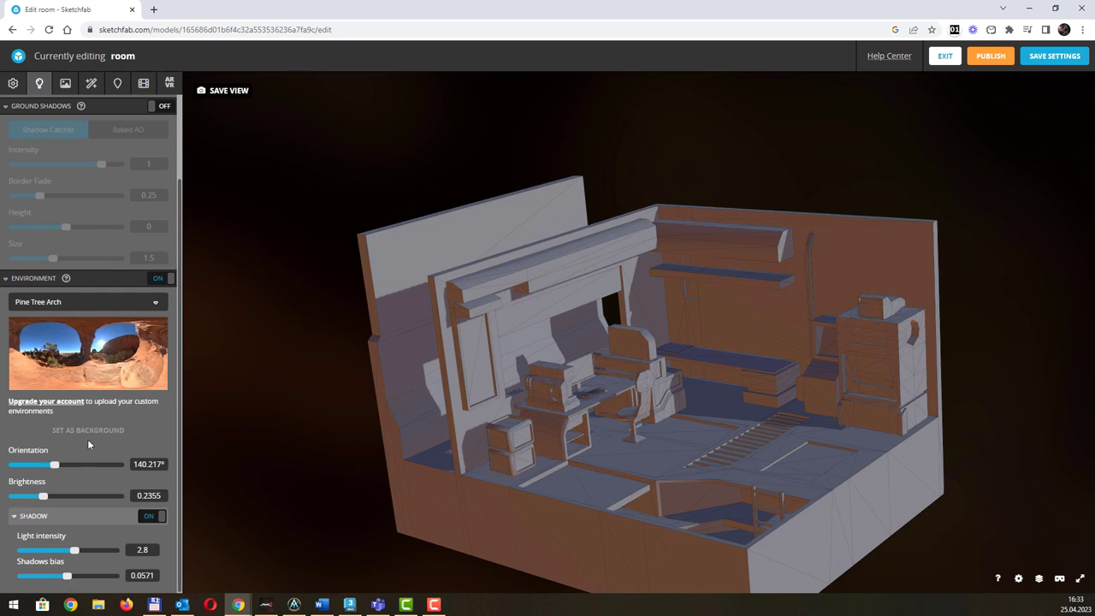
pyautogui.moveTo(491, 352); pyautogui.dragTo(562, 337)
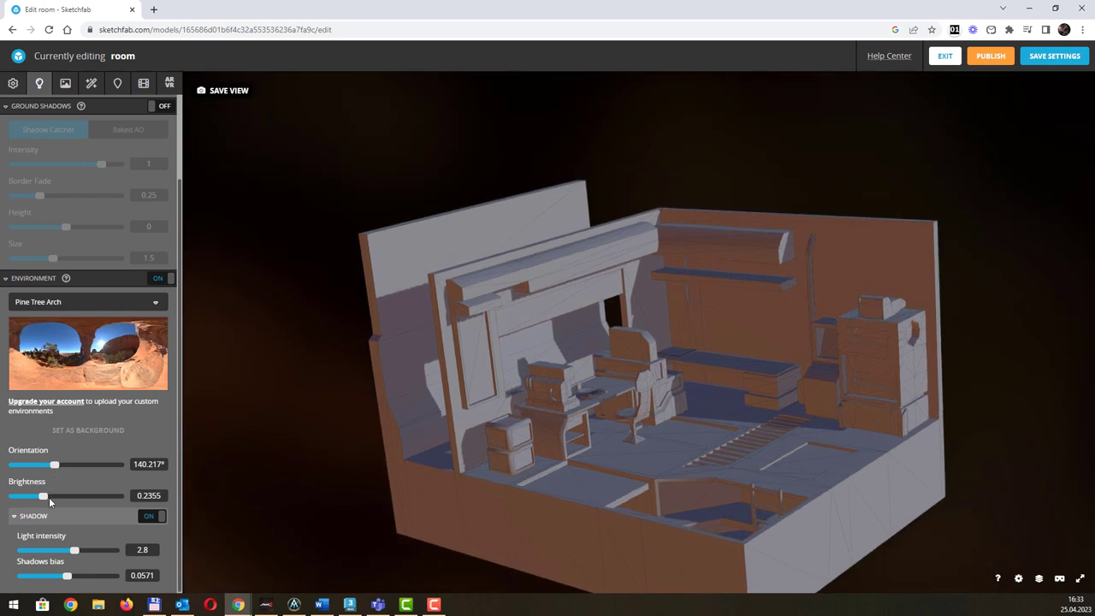
pyautogui.moveTo(44, 499); pyautogui.dragTo(37, 500)
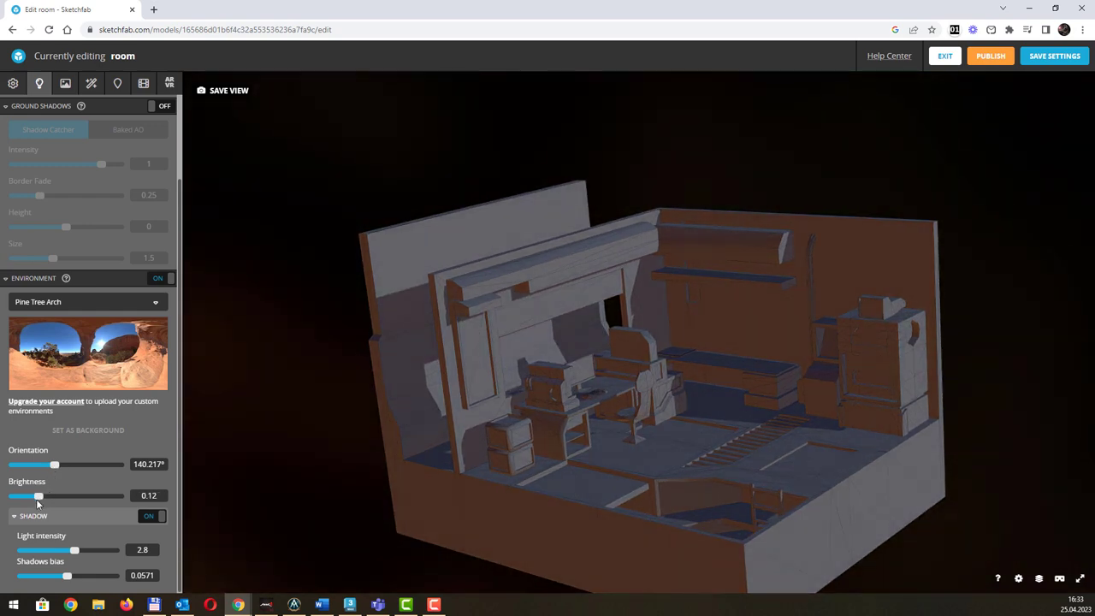
pyautogui.doubleClick(547, 346)
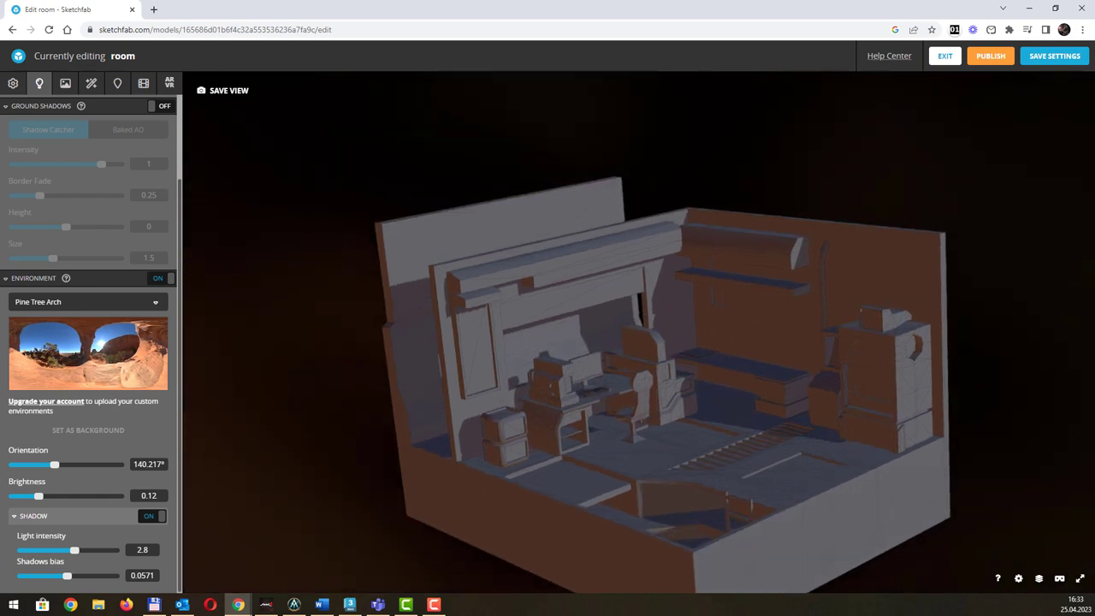
pyautogui.click(293, 604)
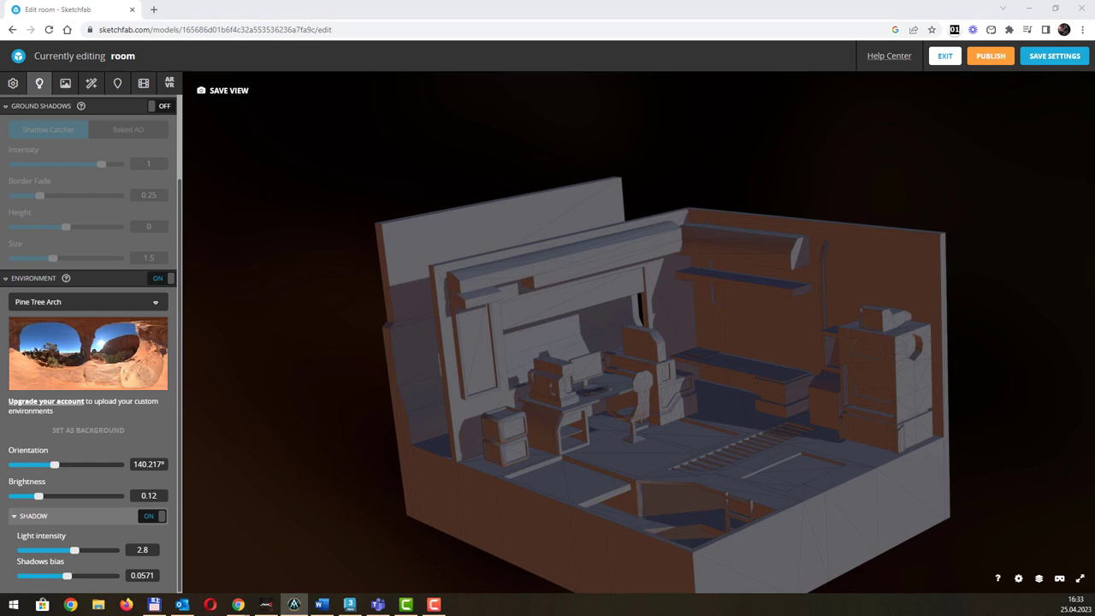
# Enable Shadow Catcher ground shadows with intensity 0.859, border fade 0.489, height -0.022 and size 1.76.
pyautogui.scroll(2, 118, 265)
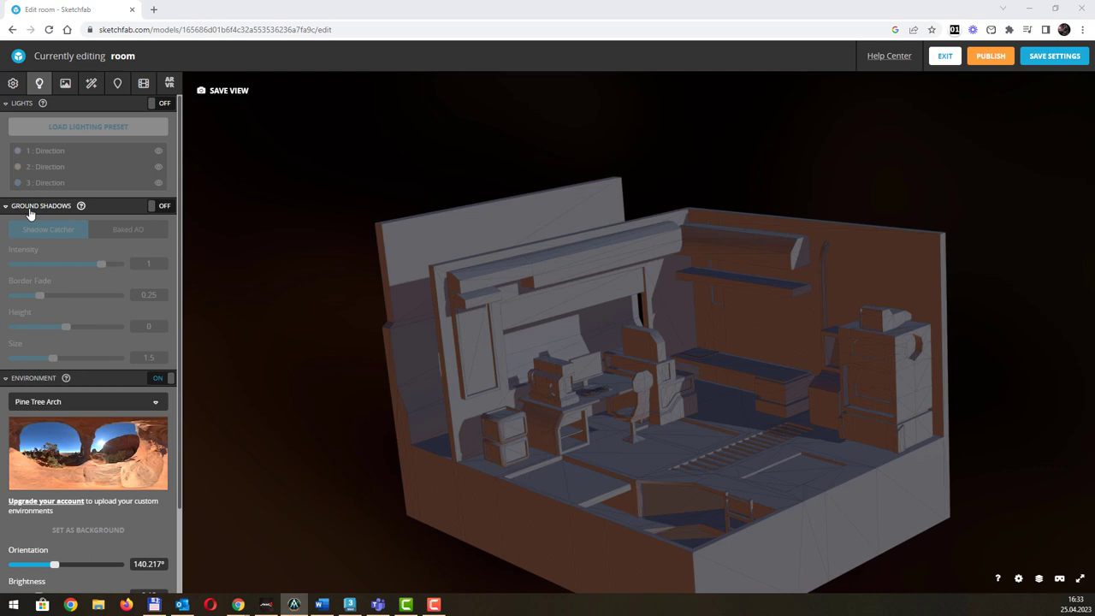
pyautogui.click(162, 208)
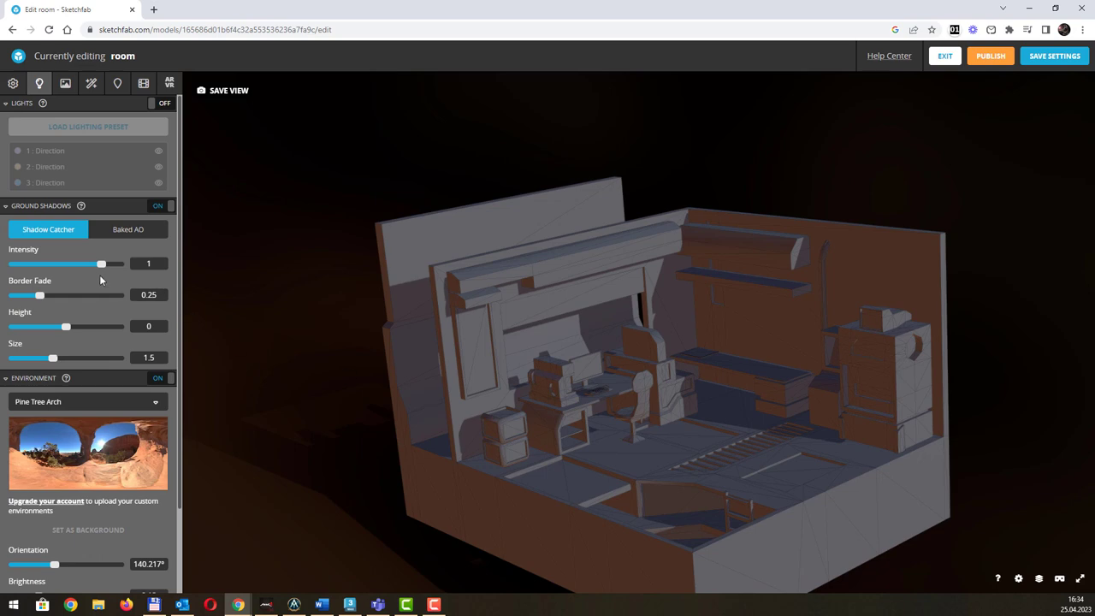
pyautogui.moveTo(99, 266)
pyautogui.mouseDown()
pyautogui.moveTo(81, 266)
pyautogui.moveTo(91, 269)
pyautogui.mouseUp()
pyautogui.moveTo(40, 295); pyautogui.dragTo(91, 263)
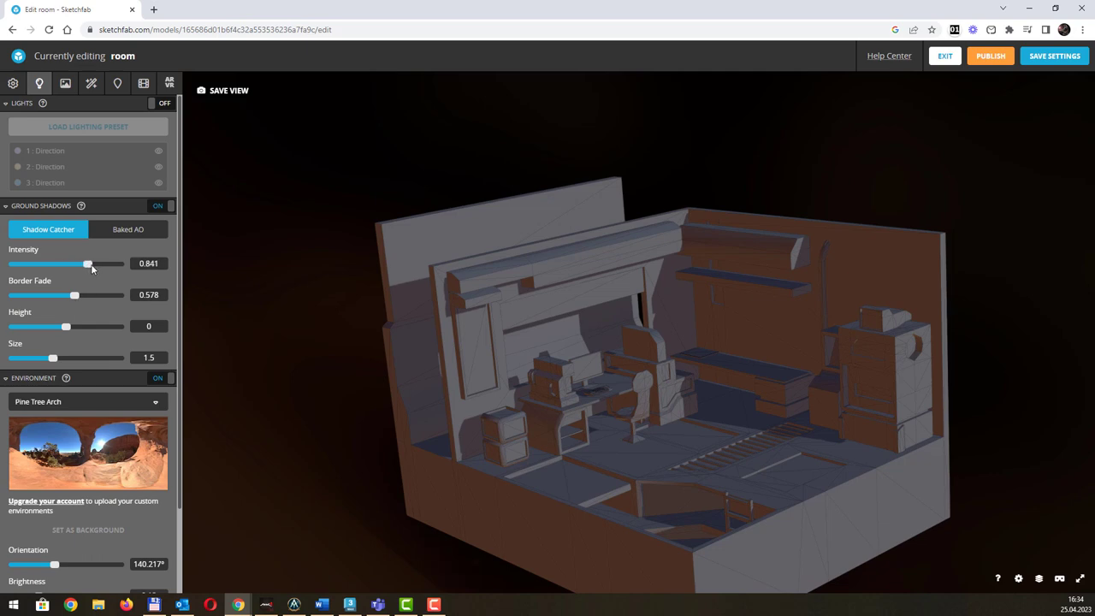
pyautogui.moveTo(48, 297); pyautogui.dragTo(59, 362)
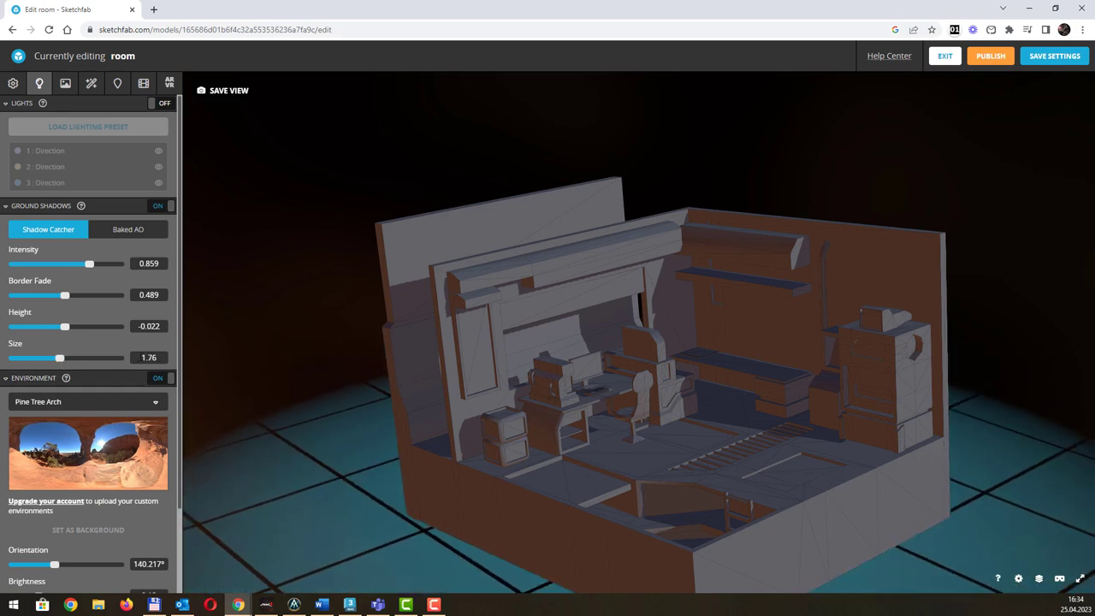
# Try the Baked AO ground shadows, return to Shadow Catcher and turn ground shadows off.
pyautogui.click(120, 232)
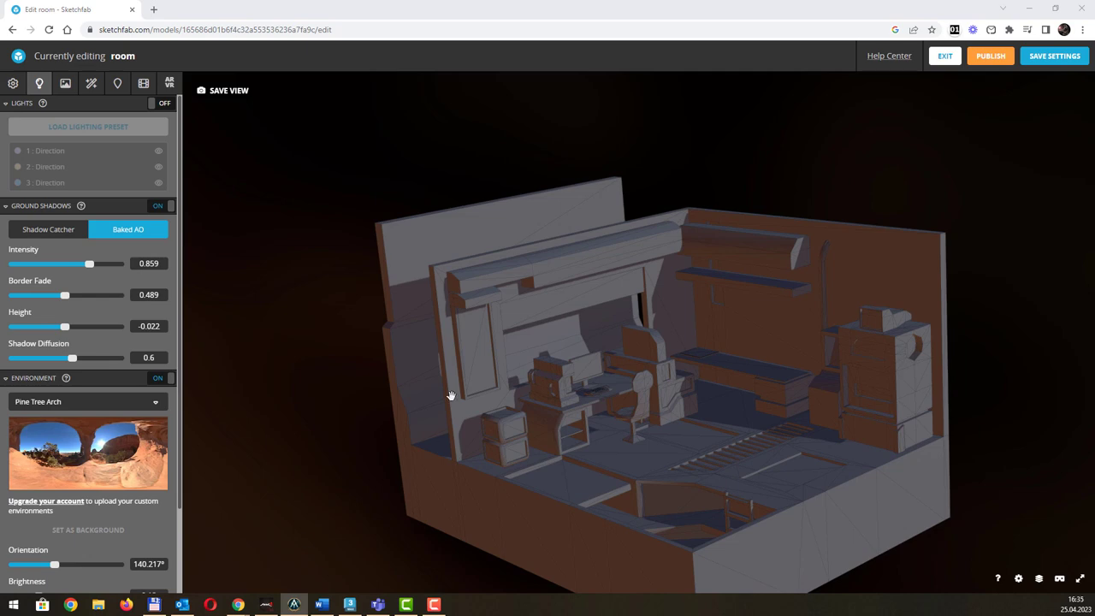
pyautogui.click(65, 234)
pyautogui.click(171, 208)
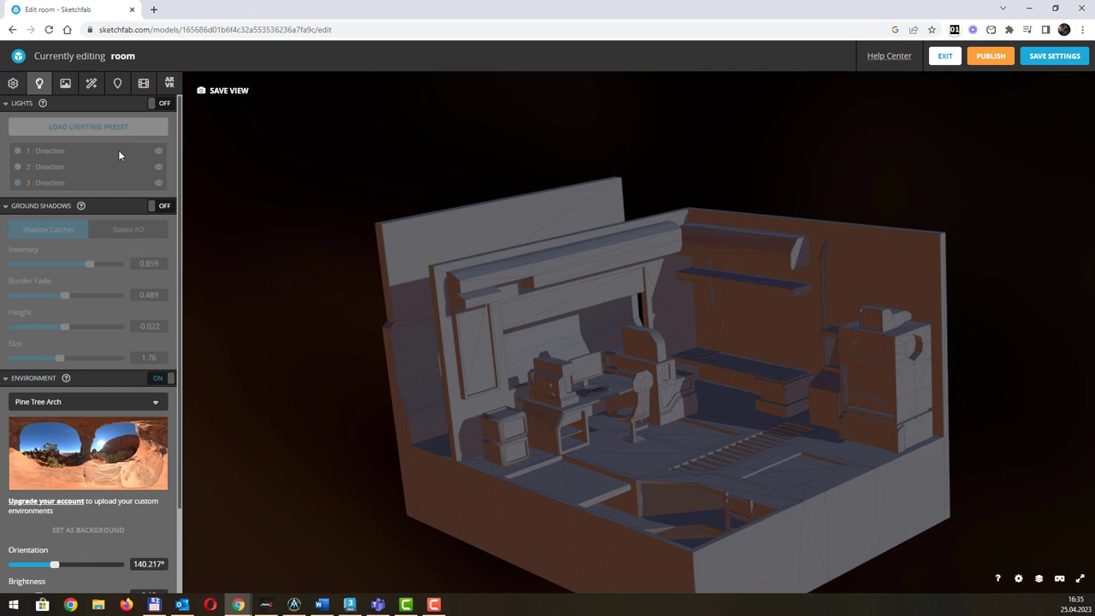
# Turn on the scene lights, toggle the visibility of individual directional lights to compare their effect, and turn the lights off again.
pyautogui.click(158, 109)
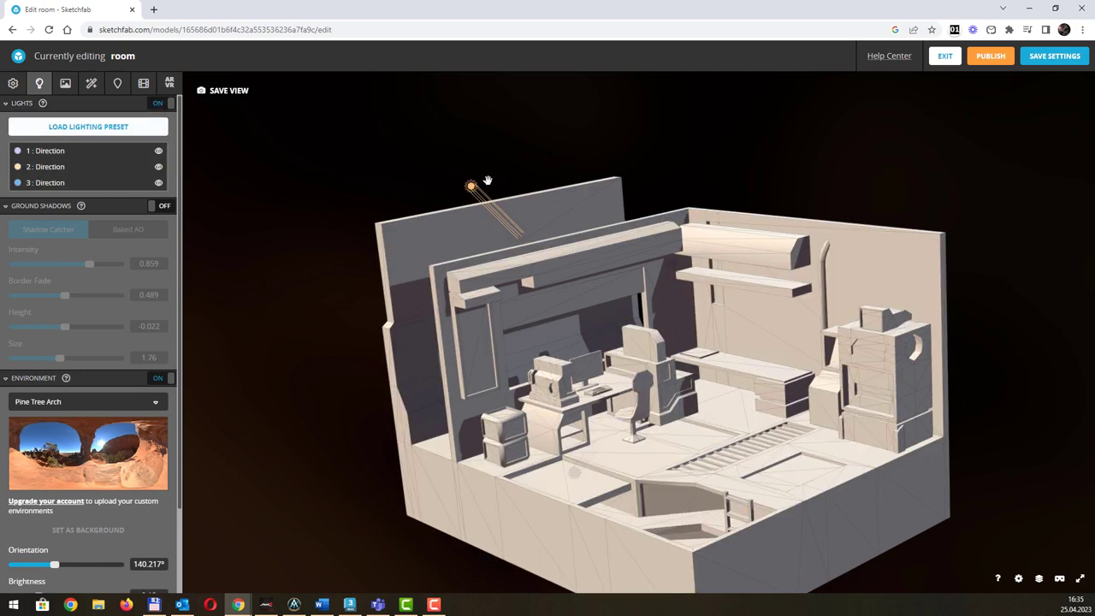
pyautogui.moveTo(476, 186); pyautogui.dragTo(471, 186)
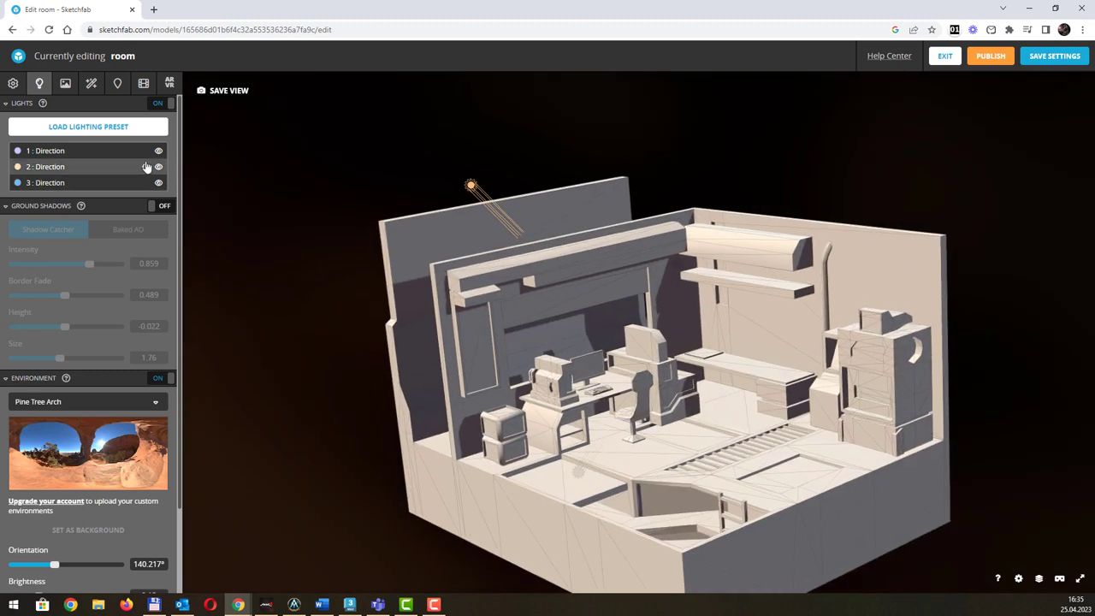
pyautogui.click(159, 167)
pyautogui.click(160, 169)
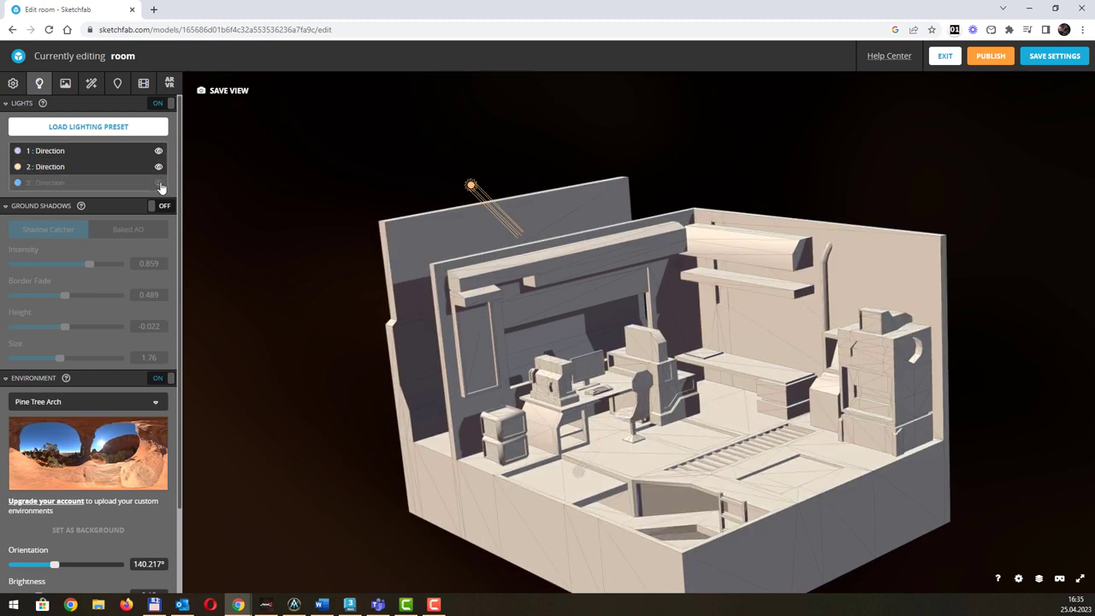
pyautogui.click(160, 167)
pyautogui.click(160, 168)
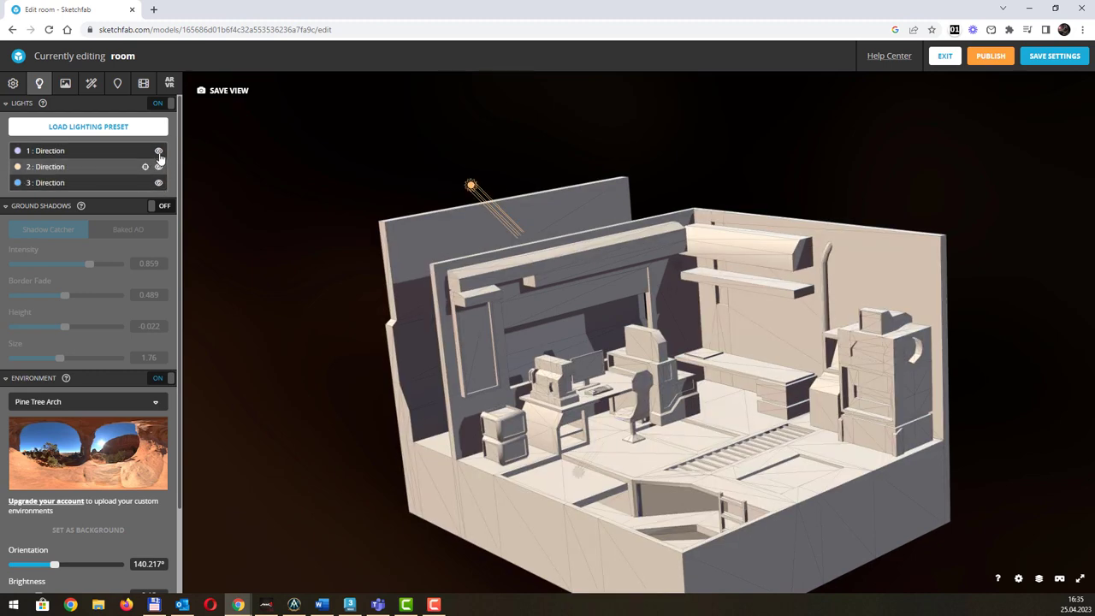
pyautogui.click(158, 151)
pyautogui.click(158, 151)
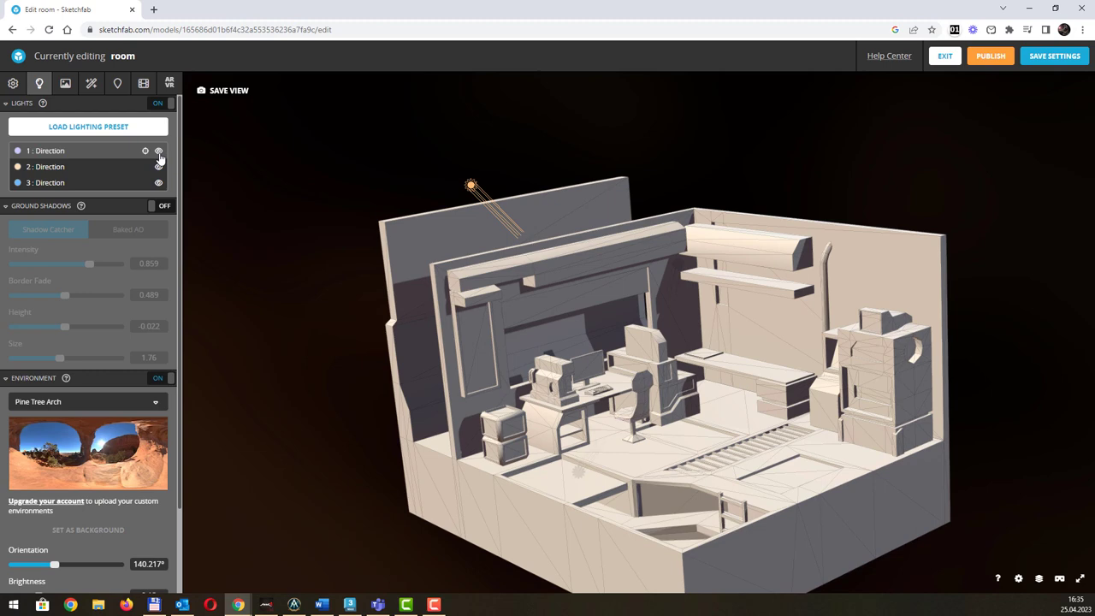
pyautogui.click(158, 107)
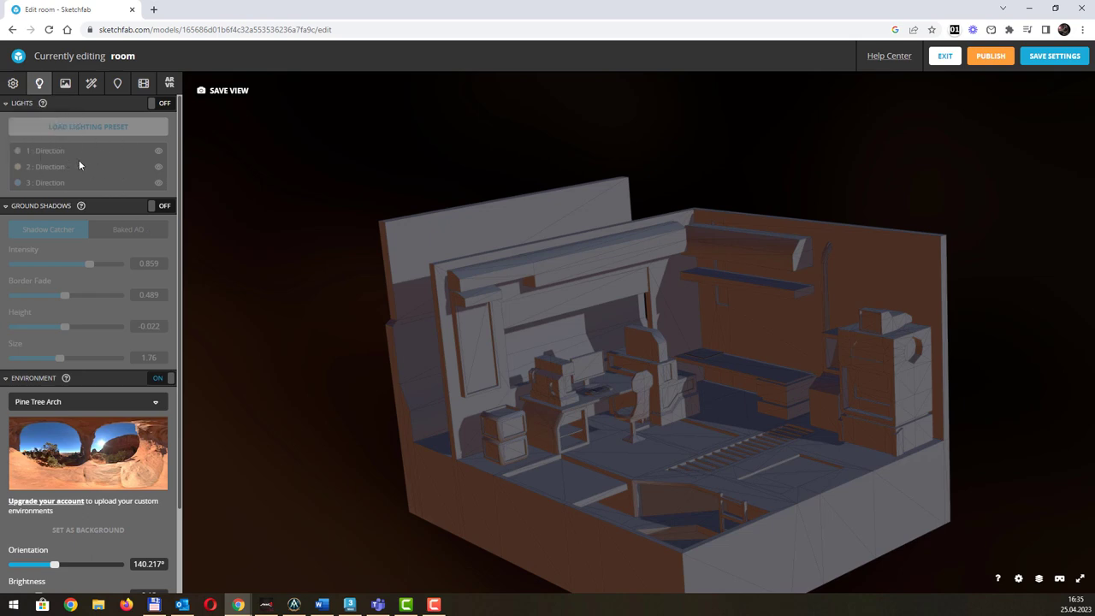
# Look over the remaining lighting settings, open the material settings and examine the PBR options and the list of available materials.
pyautogui.scroll(-2, 118, 266)
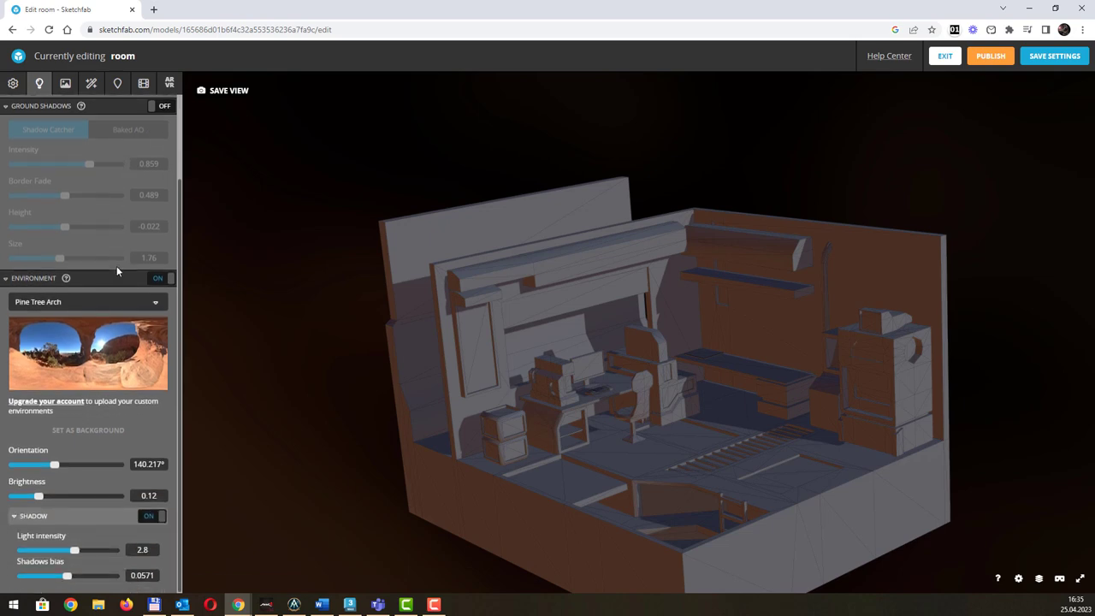
pyautogui.scroll(2, 117, 266)
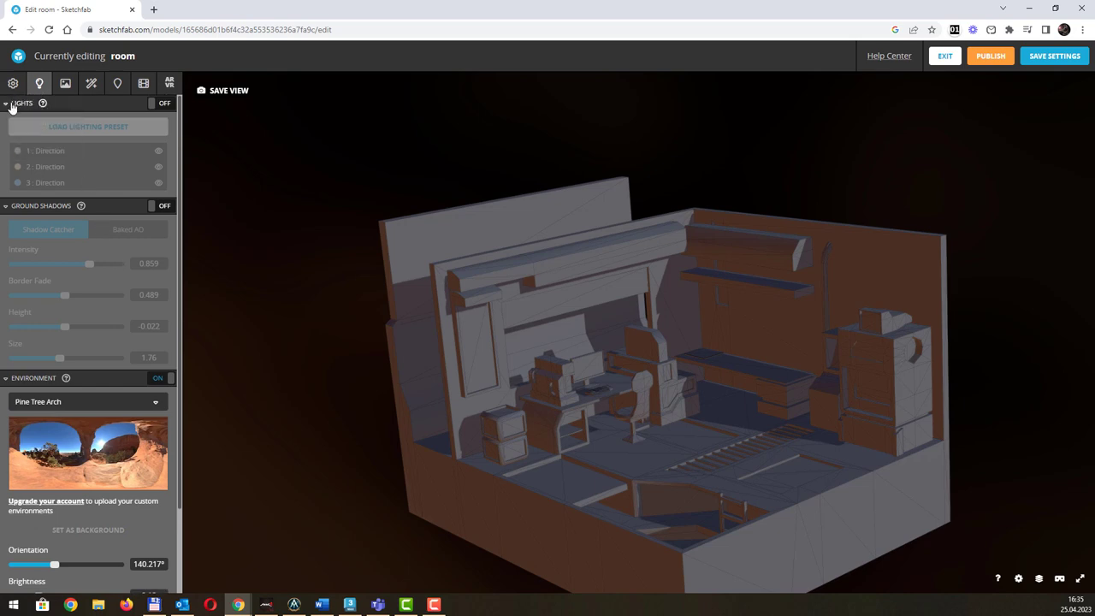
pyautogui.click(63, 85)
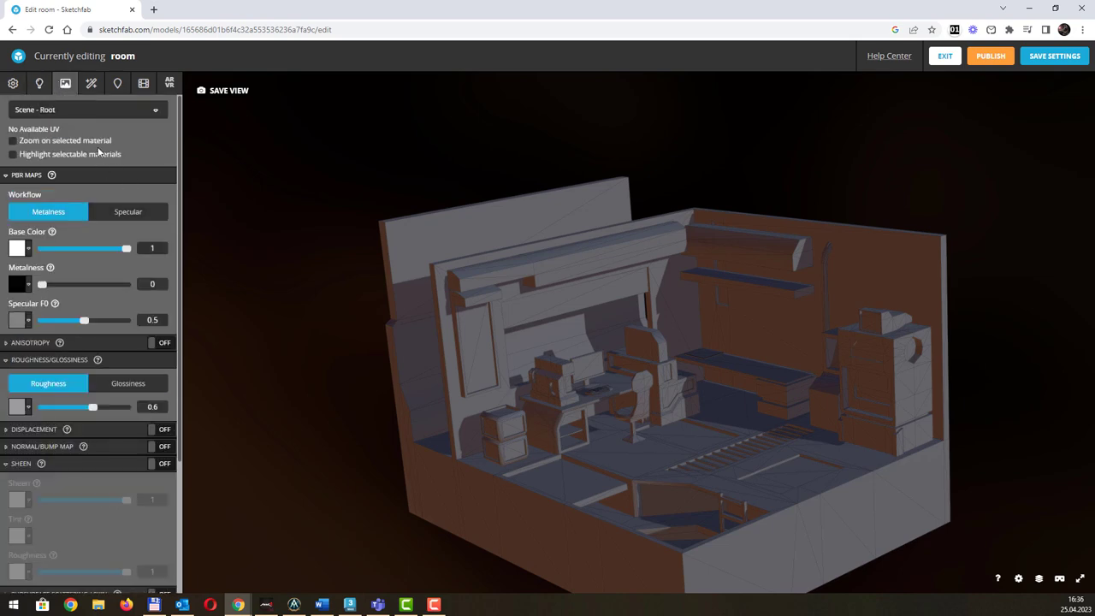
pyautogui.click(158, 112)
pyautogui.click(158, 111)
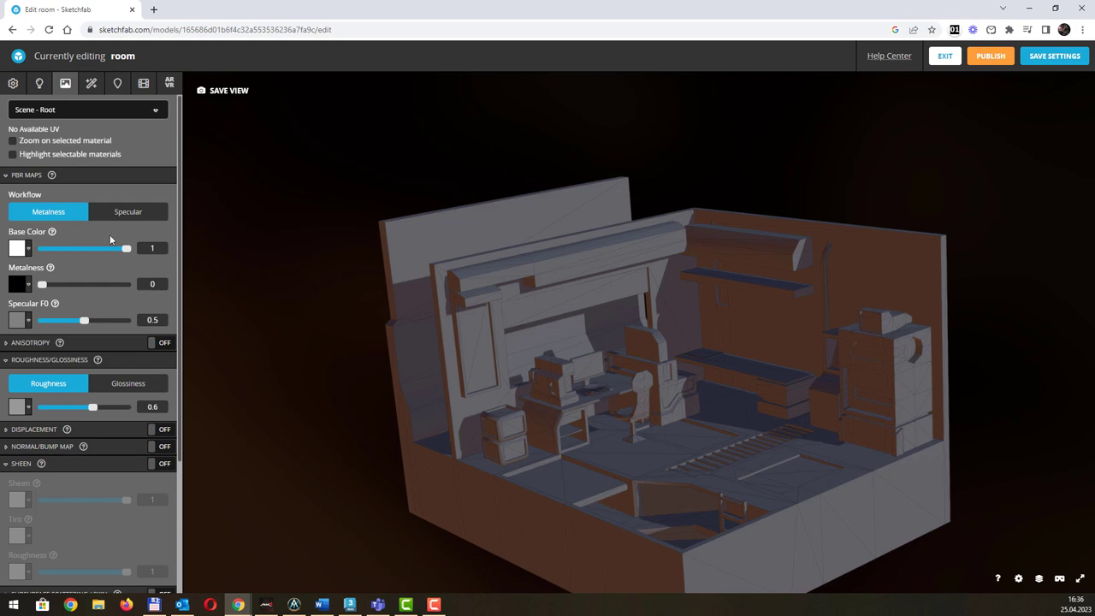
pyautogui.scroll(-1, 109, 260)
pyautogui.scroll(1, 115, 260)
pyautogui.click(155, 115)
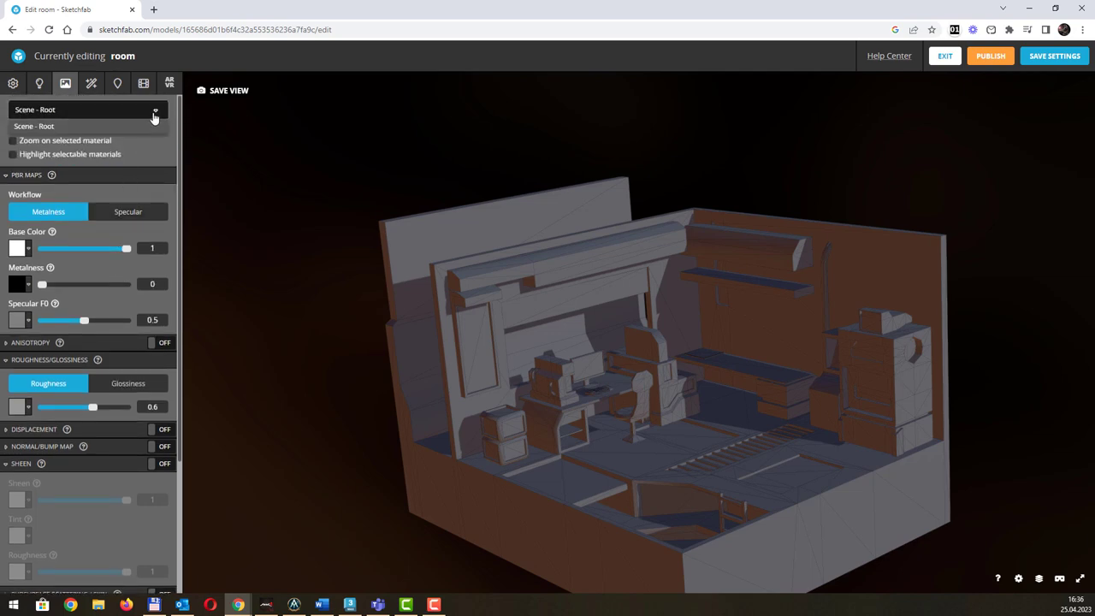
# Select the Scene - Root material, collapse its PBR maps and check the list of materials again.
pyautogui.click(79, 129)
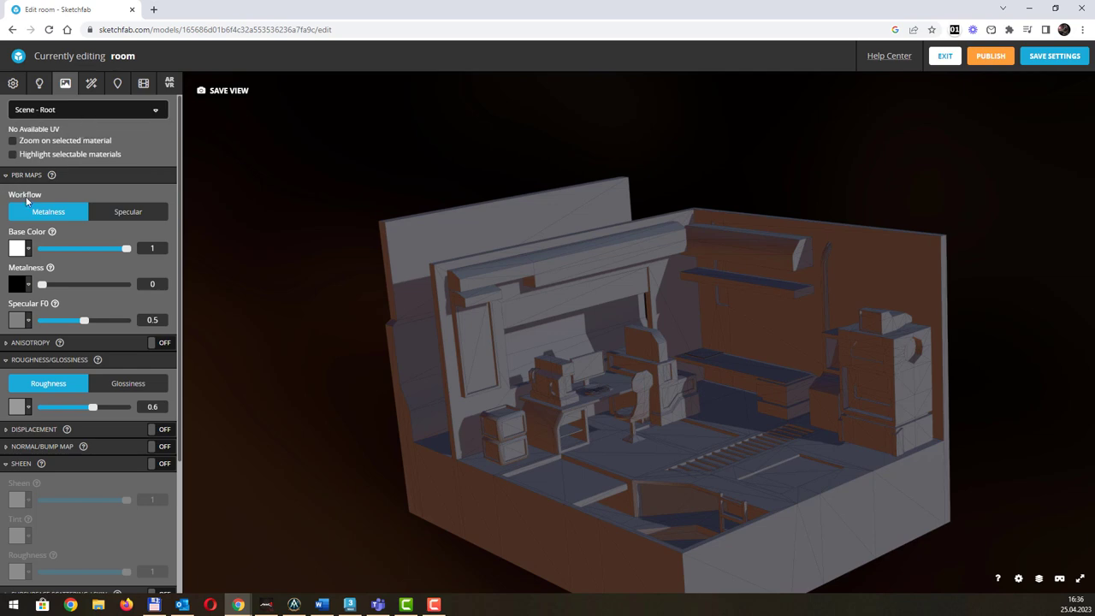
pyautogui.click(6, 175)
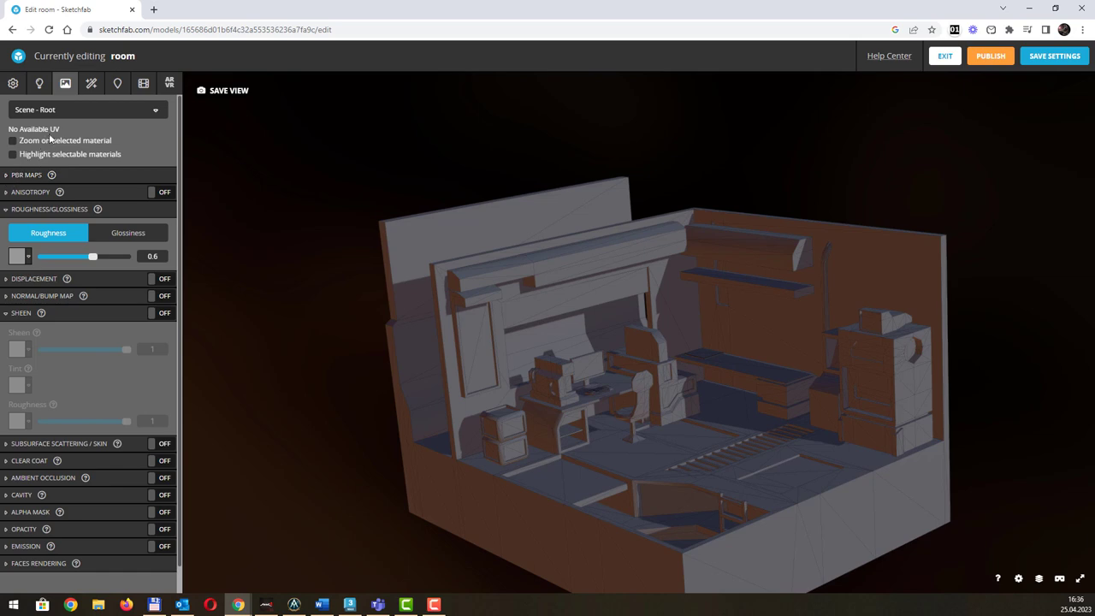
pyautogui.moveTo(317, 186)
pyautogui.mouseDown()
pyautogui.moveTo(383, 174)
pyautogui.moveTo(385, 159)
pyautogui.moveTo(273, 162)
pyautogui.moveTo(308, 166)
pyautogui.moveTo(293, 175)
pyautogui.mouseUp()
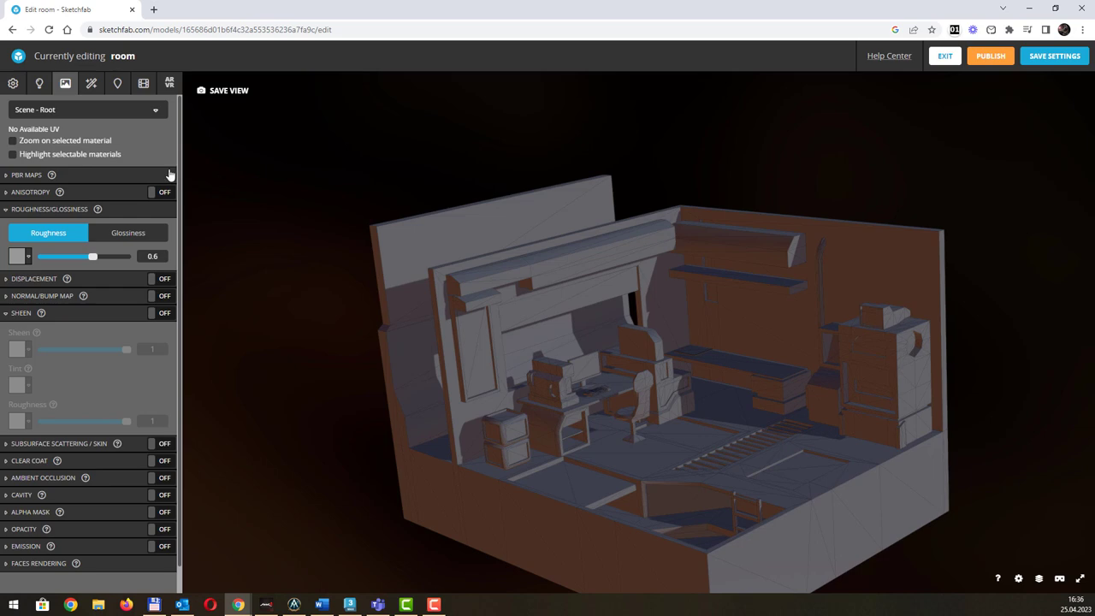
pyautogui.click(115, 111)
pyautogui.click(114, 111)
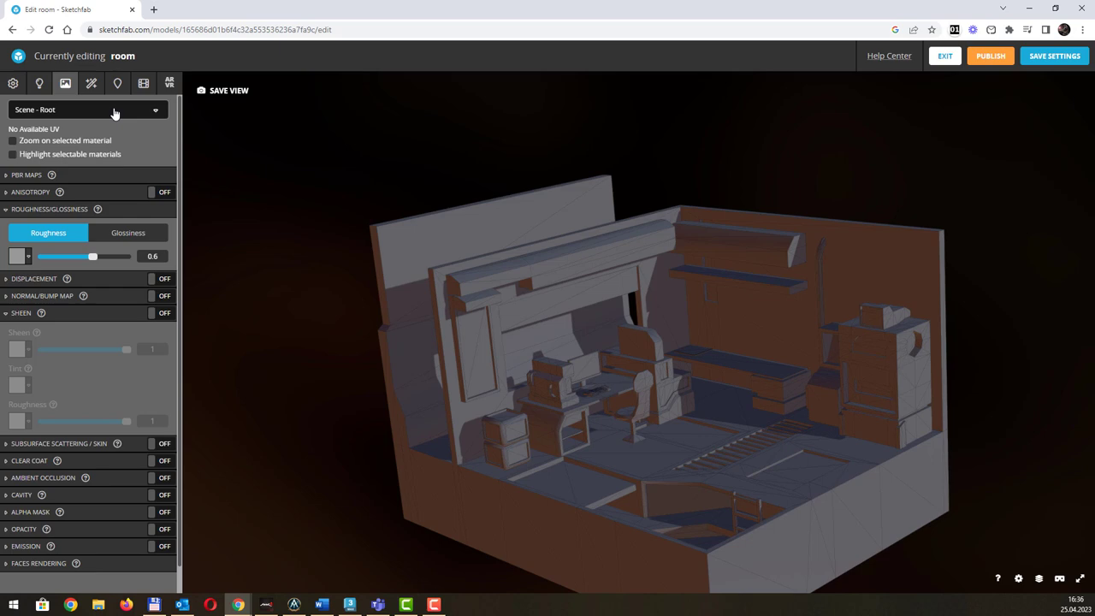
# Save the room's 3D settings and open the room draft's properties from the list of own models.
pyautogui.click(1045, 58)
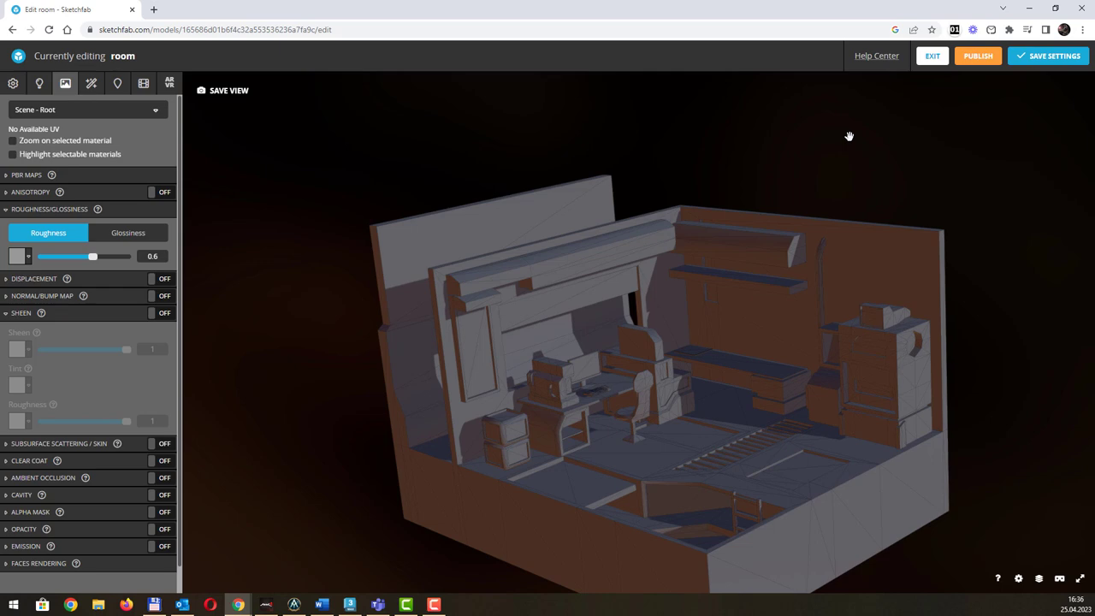
pyautogui.click(12, 84)
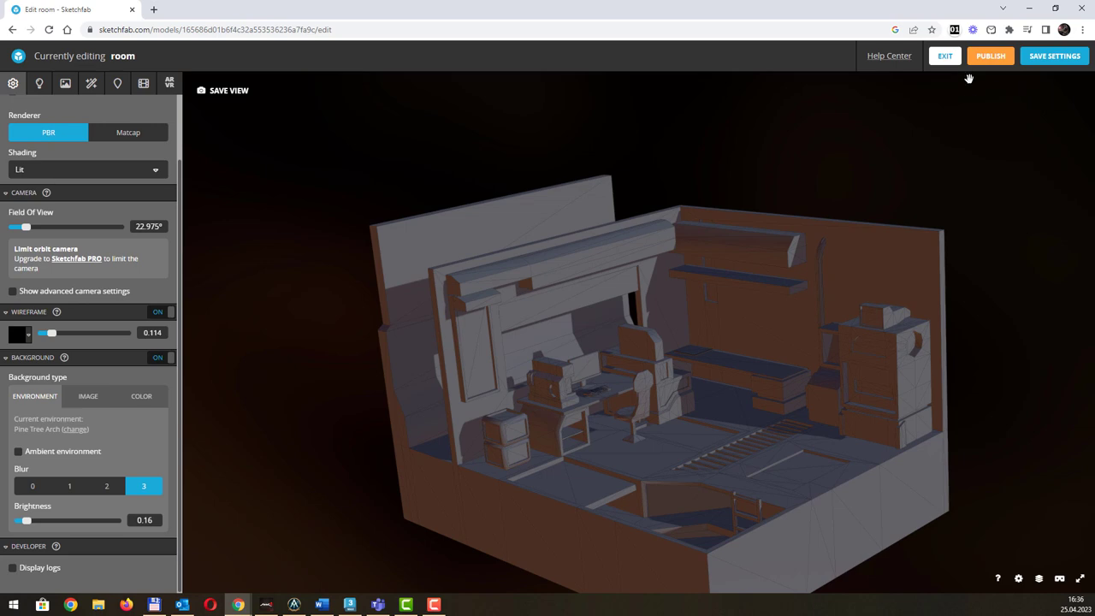
pyautogui.click(947, 58)
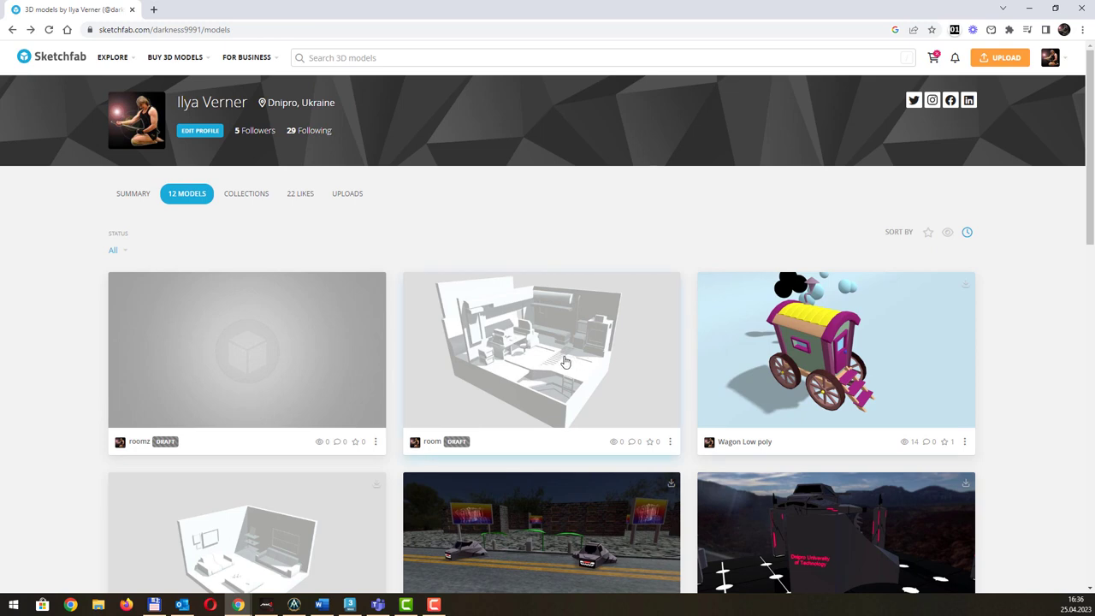
pyautogui.click(669, 442)
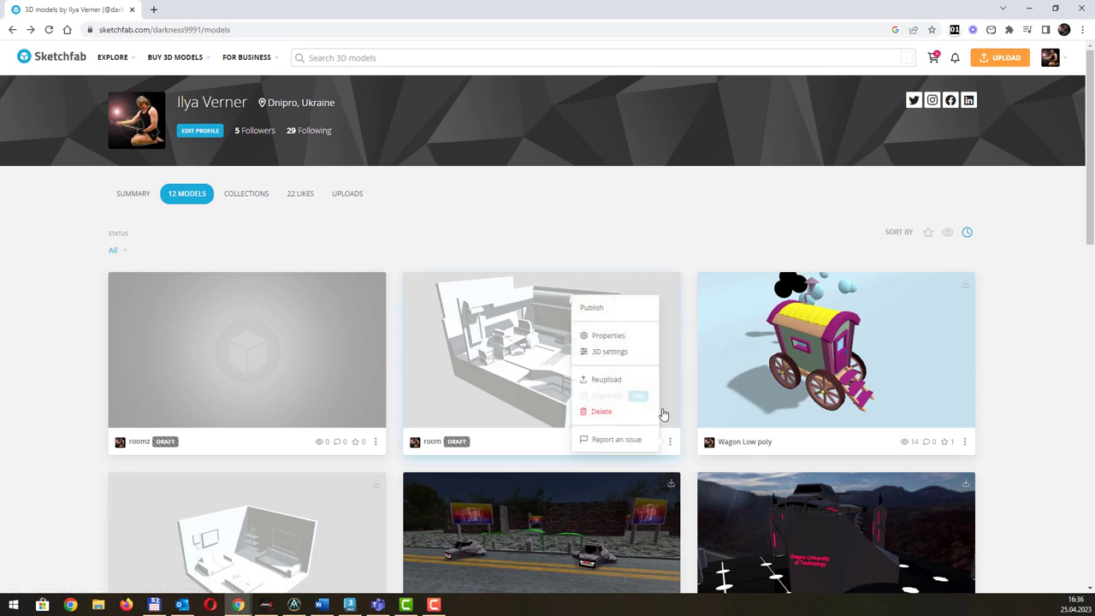
pyautogui.click(614, 341)
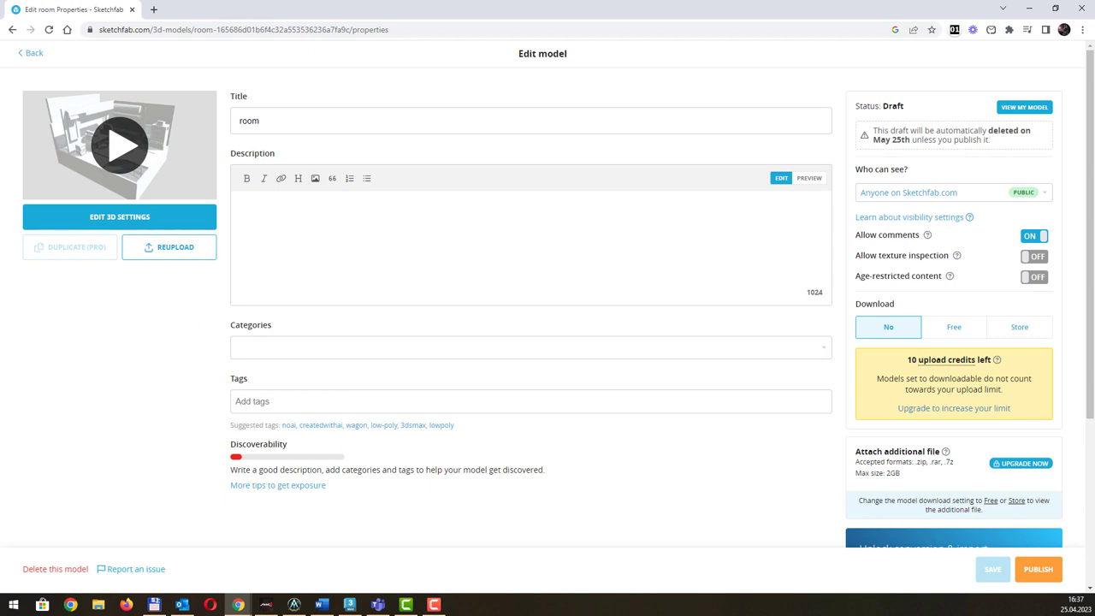
# Switch to 3ds Max and start exporting the scene in Autodesk FBX format, overwriting rOOMCOLORS.fbx on the Desktop.
pyautogui.hotkey('alt', 'Tab')
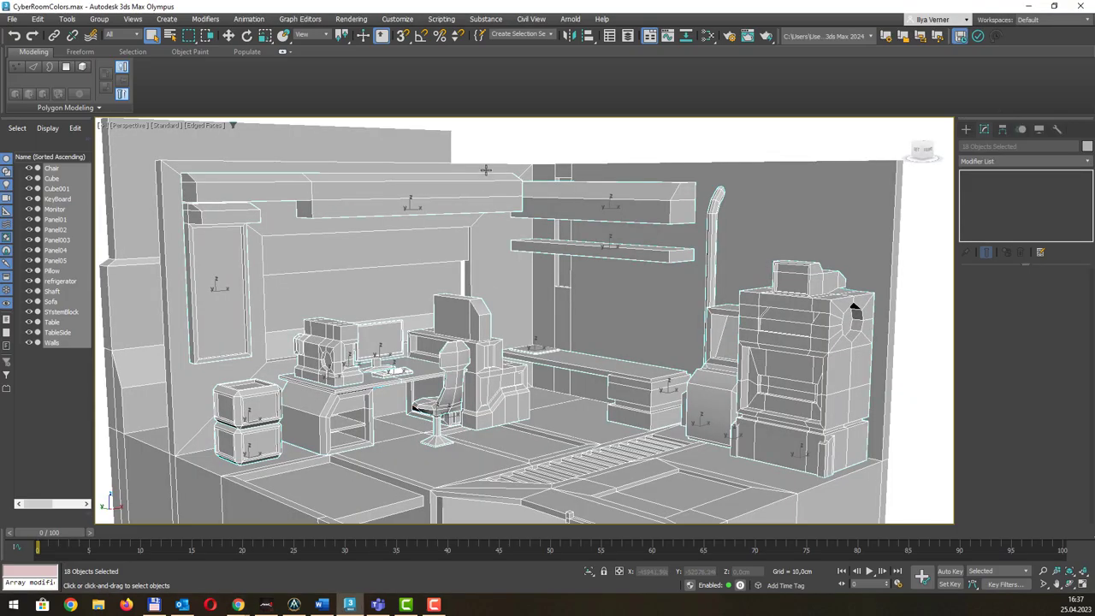
pyautogui.press('m')
pyautogui.press('m')
pyautogui.click(12, 18)
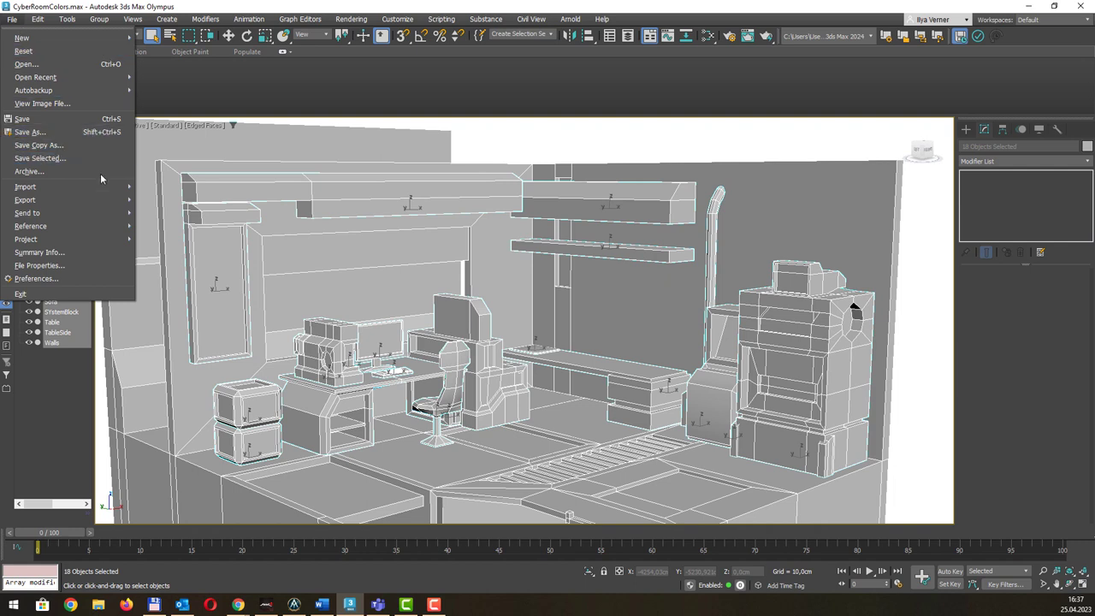
pyautogui.moveTo(92, 201)
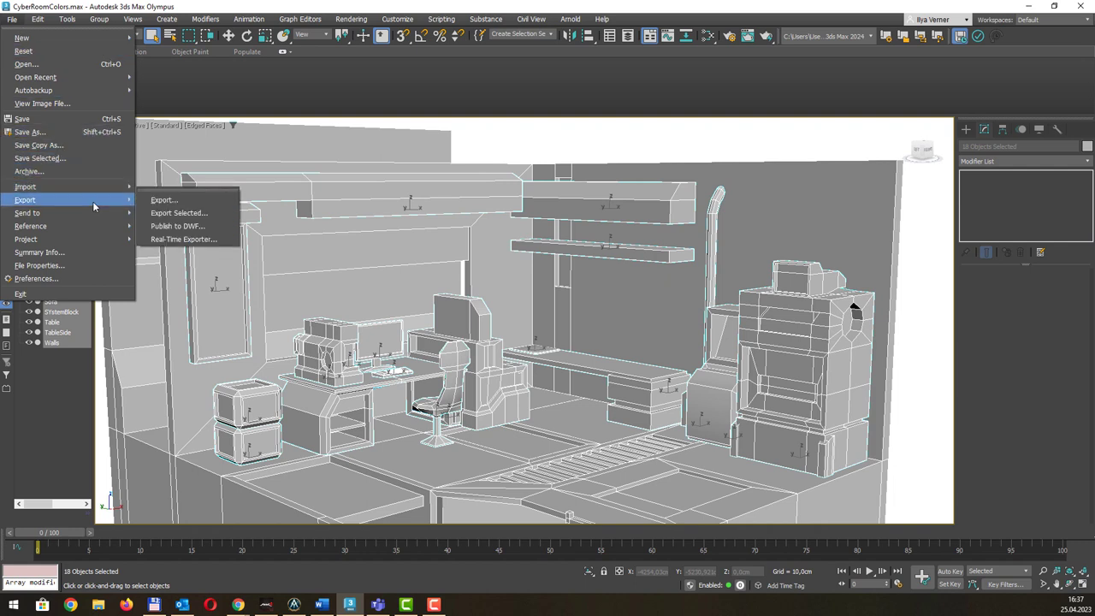
pyautogui.click(162, 201)
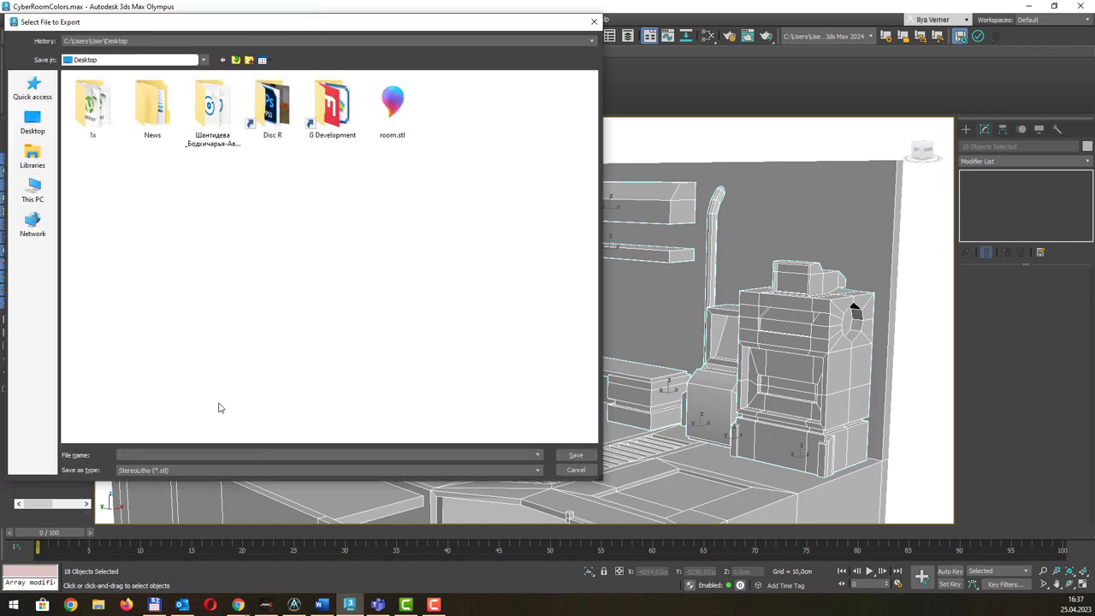
pyautogui.click(206, 472)
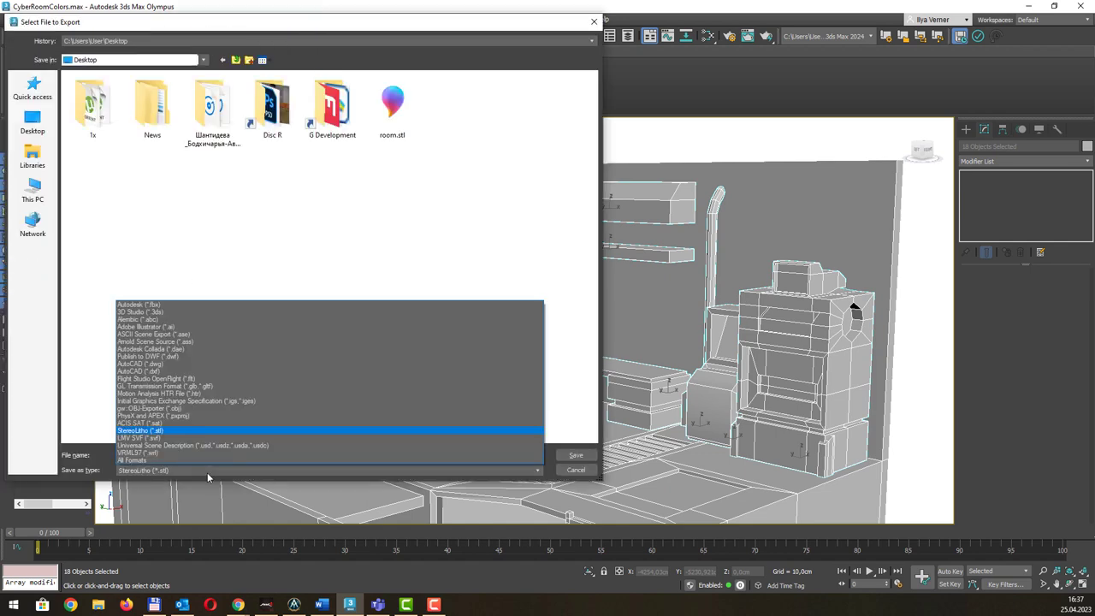
pyautogui.click(229, 305)
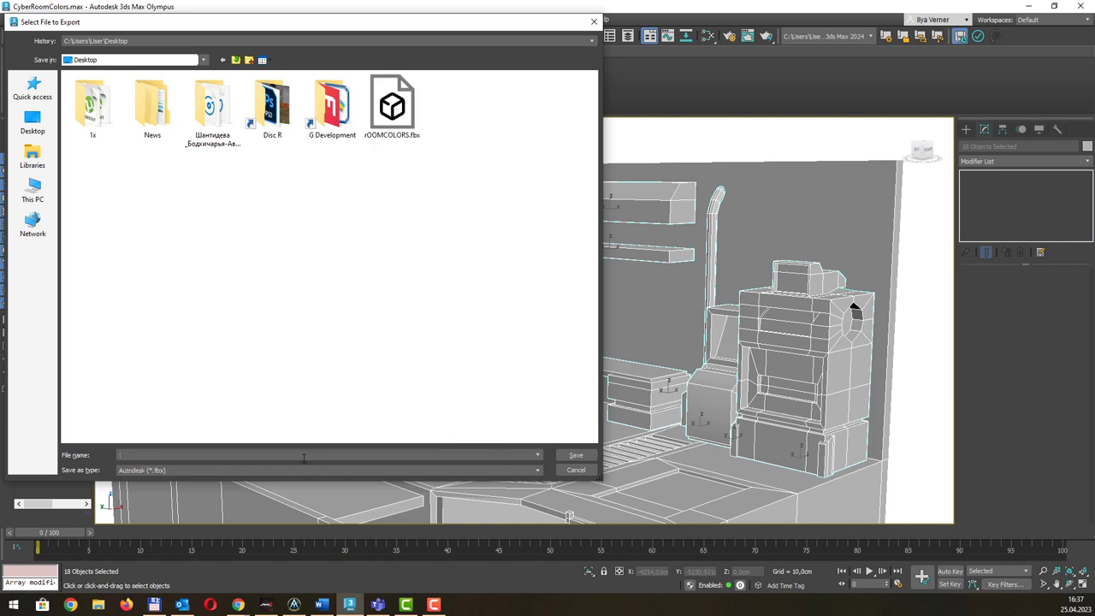
pyautogui.click(399, 118)
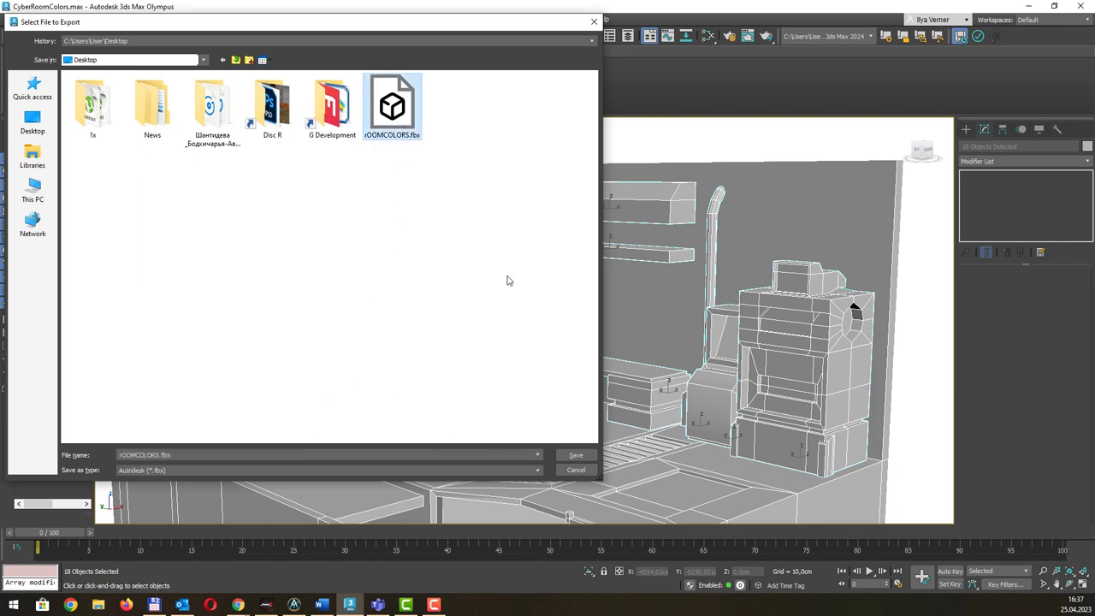
pyautogui.click(576, 454)
pyautogui.click(588, 319)
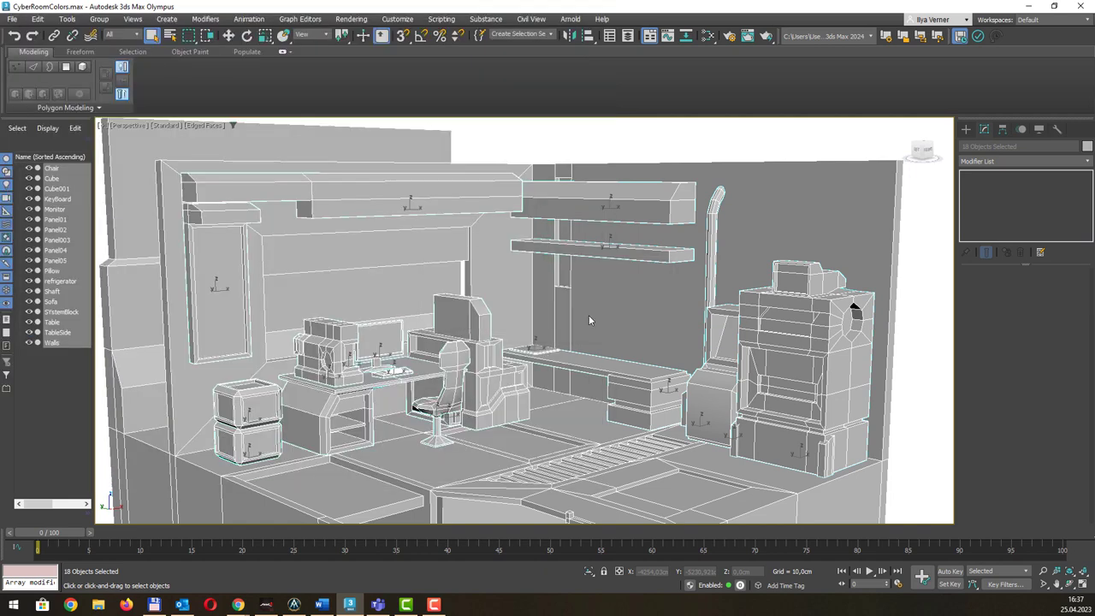
# Review the FBX export options, keep Original Materials for the shell materials and run the export.
pyautogui.scroll(-6, 533, 395)
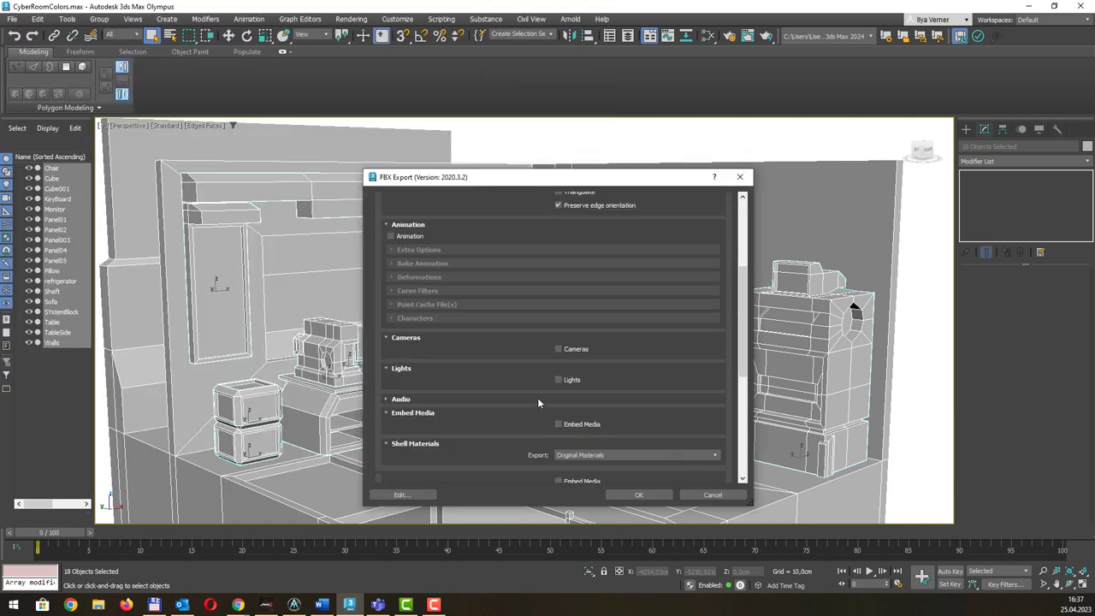
pyautogui.click(620, 341)
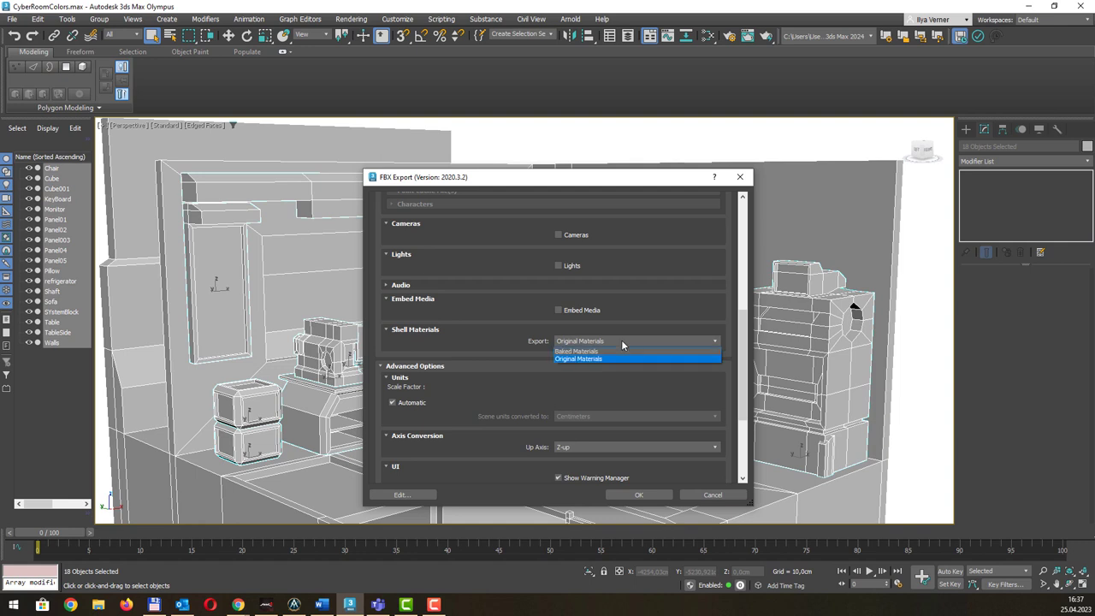
pyautogui.click(622, 343)
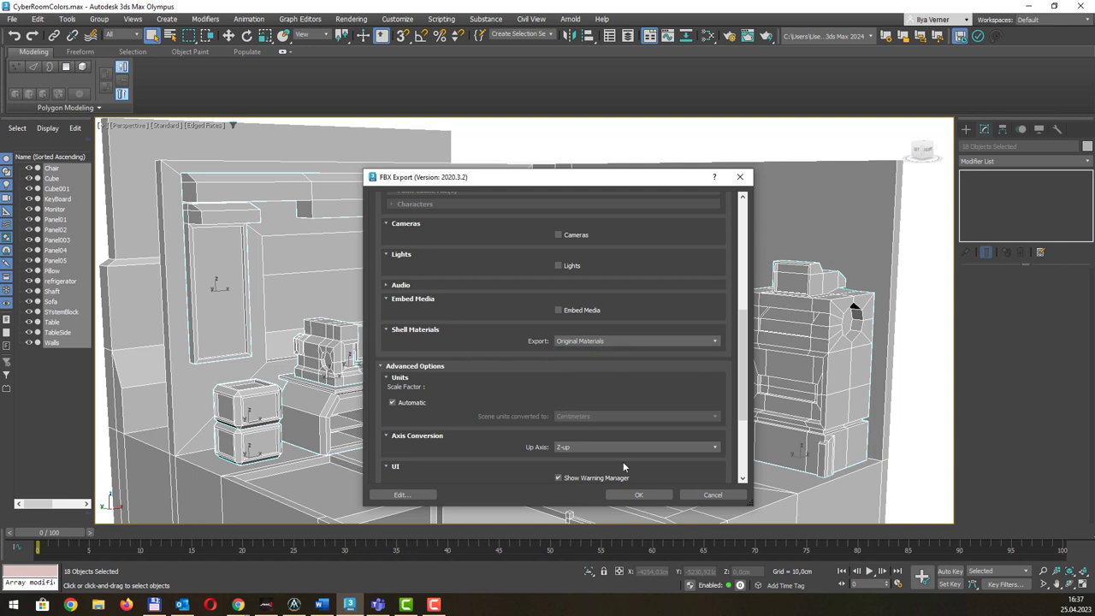
pyautogui.click(635, 494)
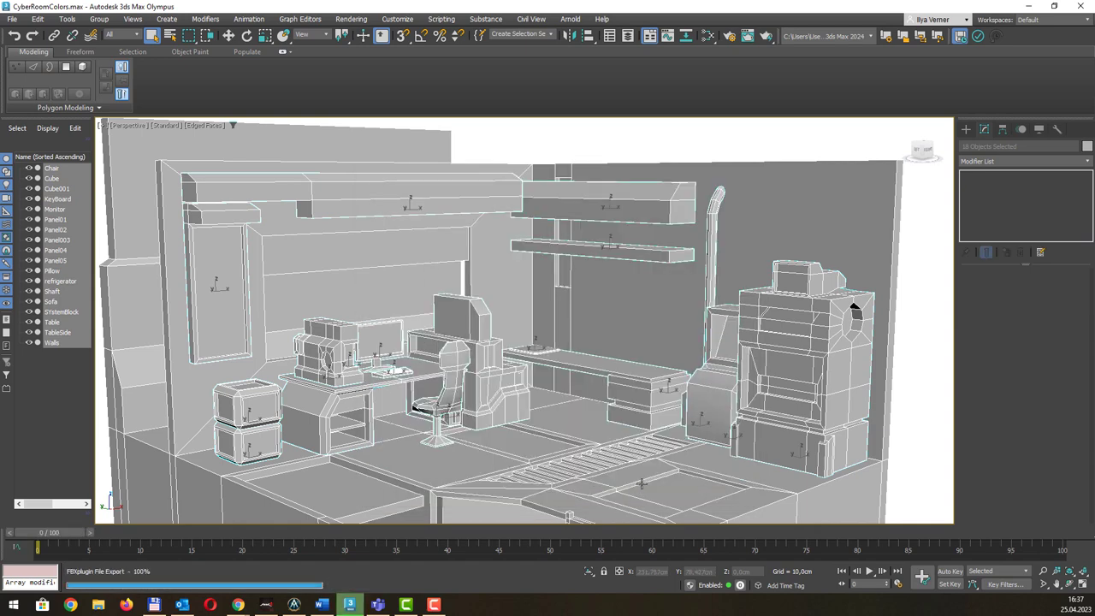
# Switch back to Sketchfab and try to replace the room model by reuploading rOOMCOLORS.fbx.
pyautogui.click(1031, 7)
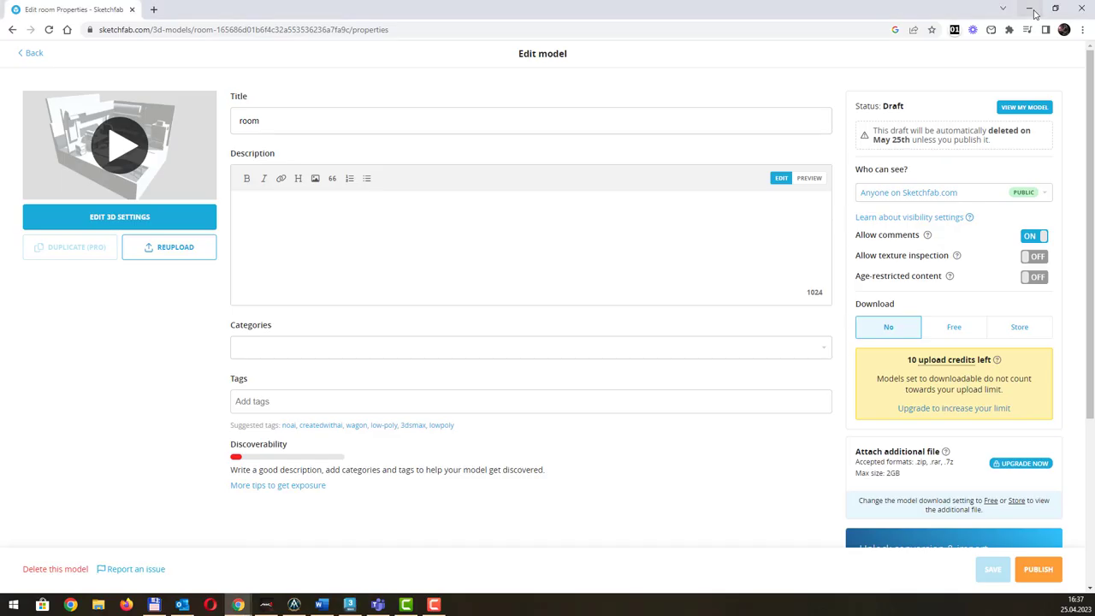
pyautogui.click(175, 248)
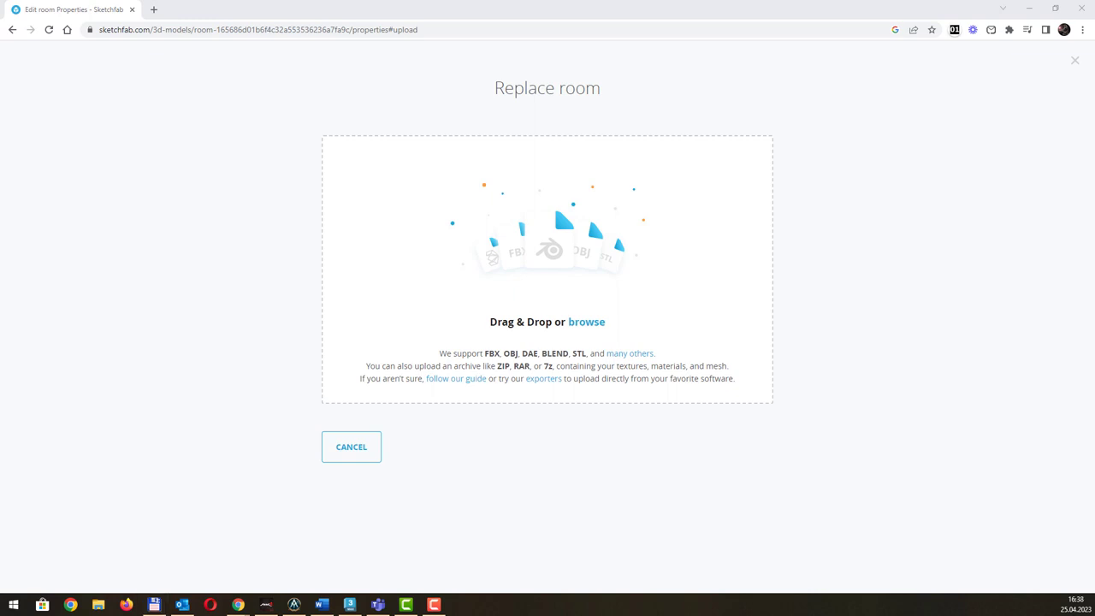
pyautogui.moveTo(496, 380); pyautogui.dragTo(504, 254)
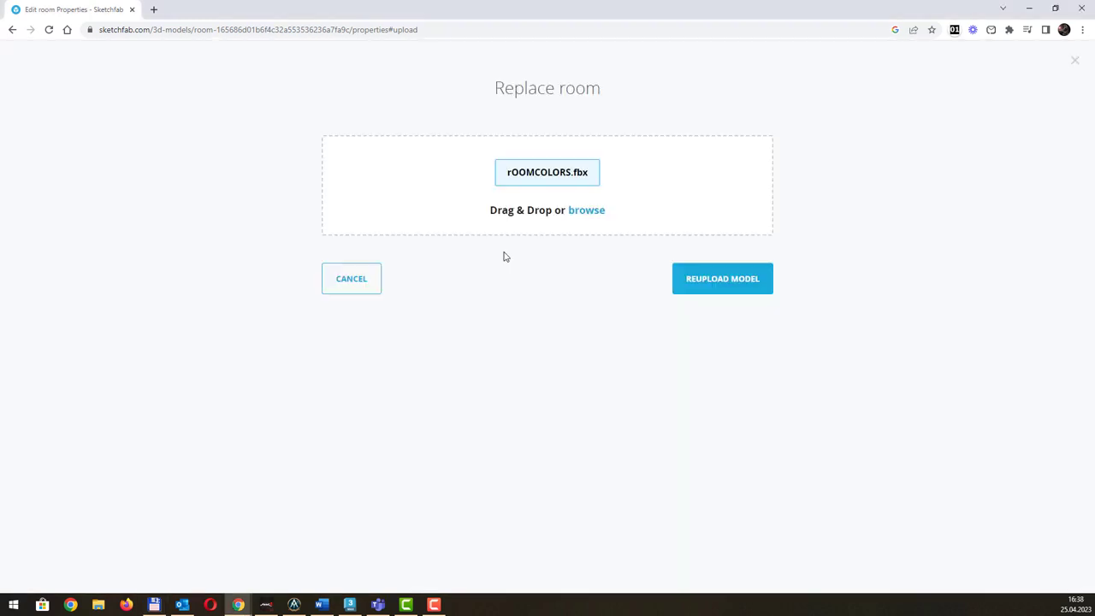
pyautogui.click(722, 278)
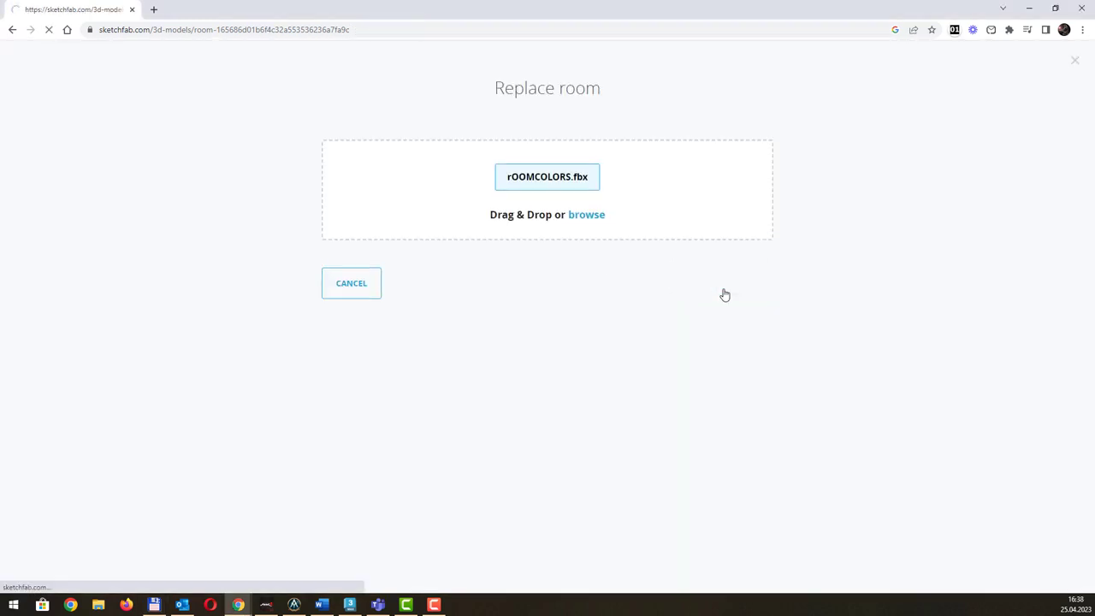
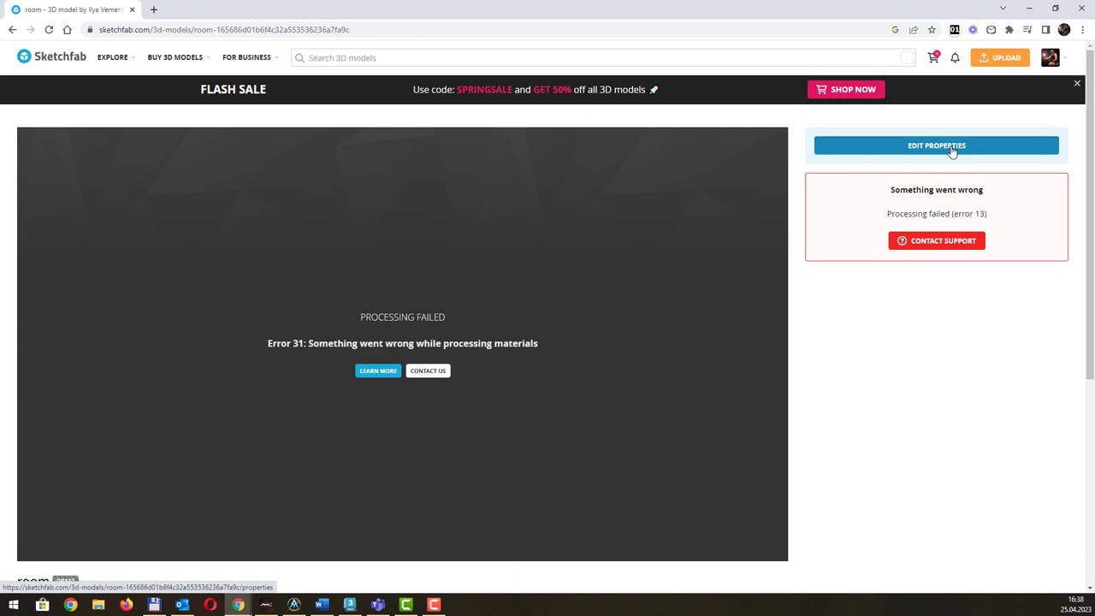
# Open the room model's 3D settings from its properties and examine the available materials and the post-processing filters.
pyautogui.click(950, 147)
pyautogui.click(166, 220)
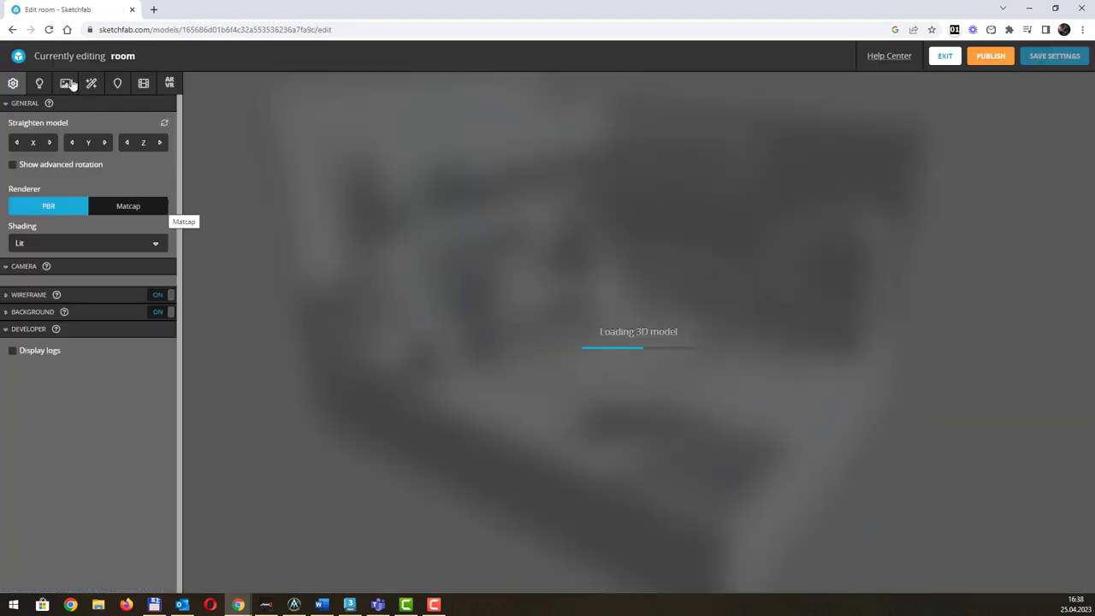
pyautogui.click(66, 85)
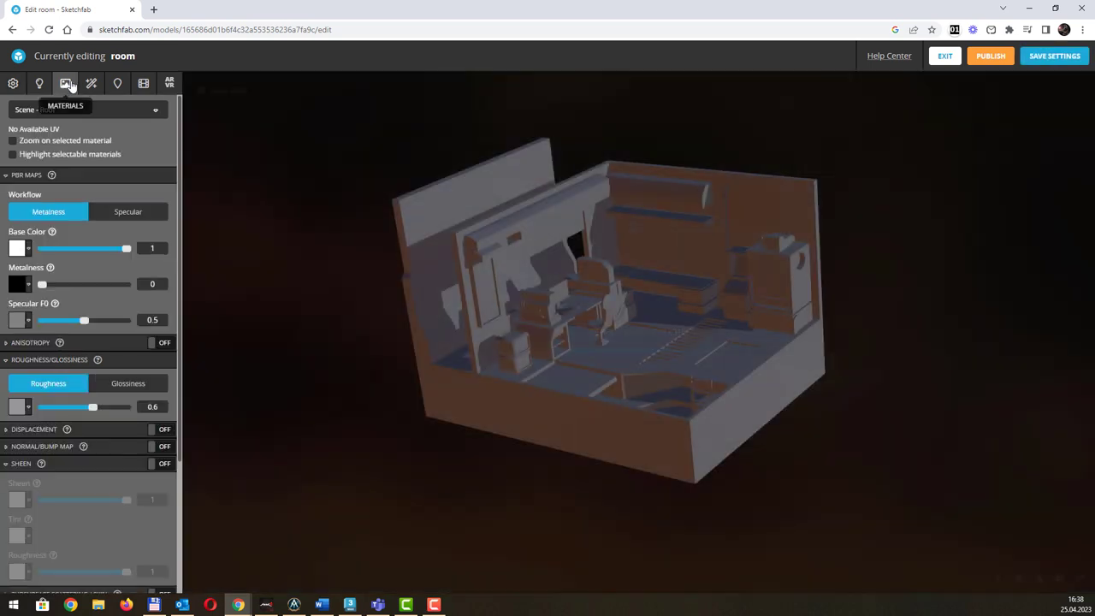
pyautogui.click(108, 112)
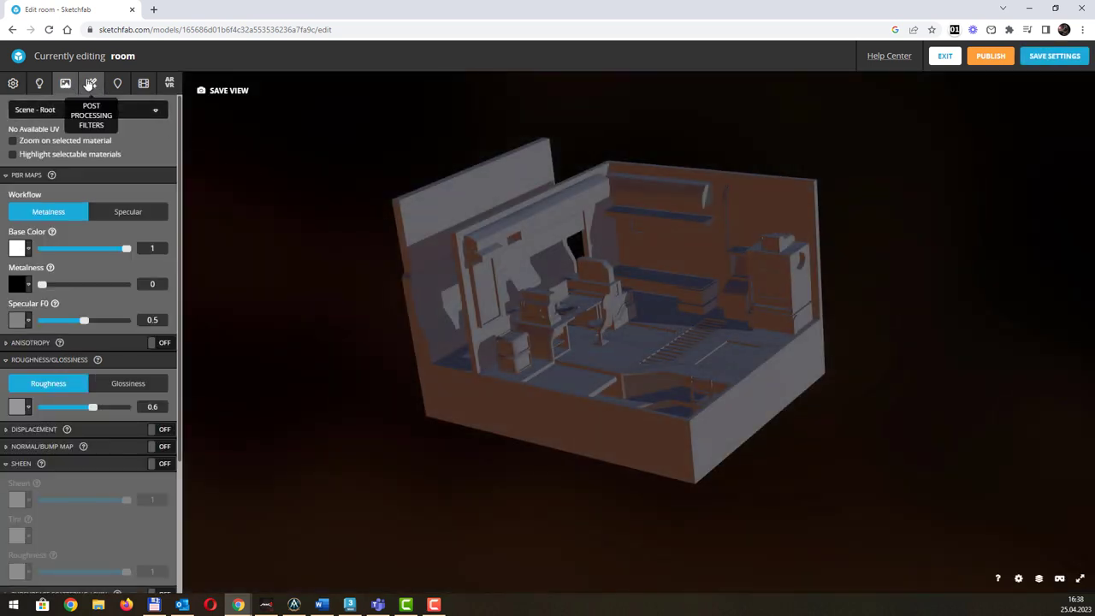
pyautogui.click(91, 83)
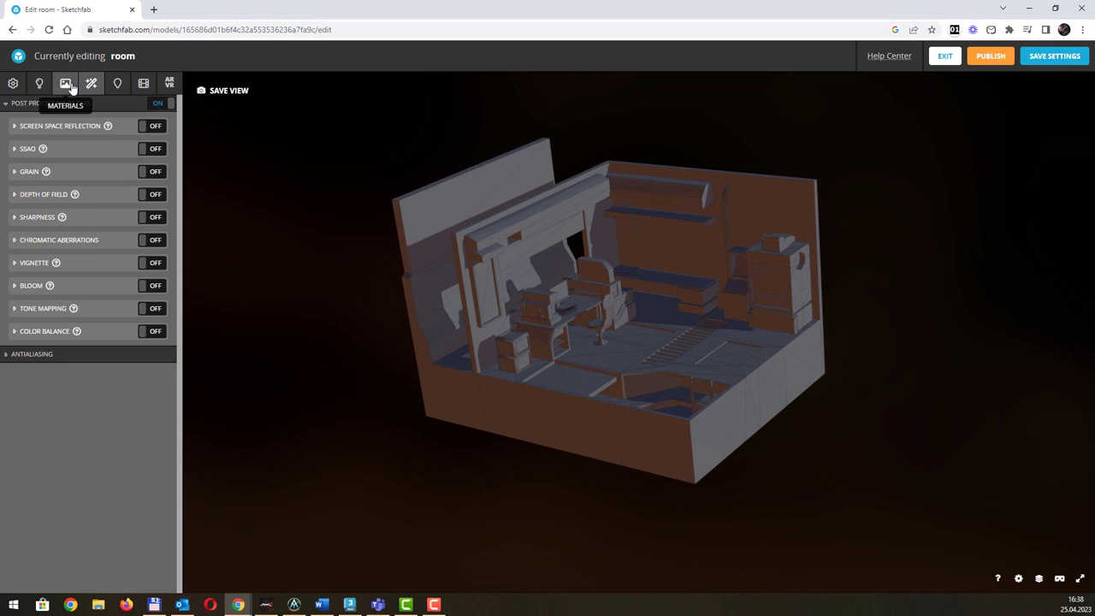
pyautogui.click(71, 87)
pyautogui.moveTo(593, 273); pyautogui.dragTo(628, 286)
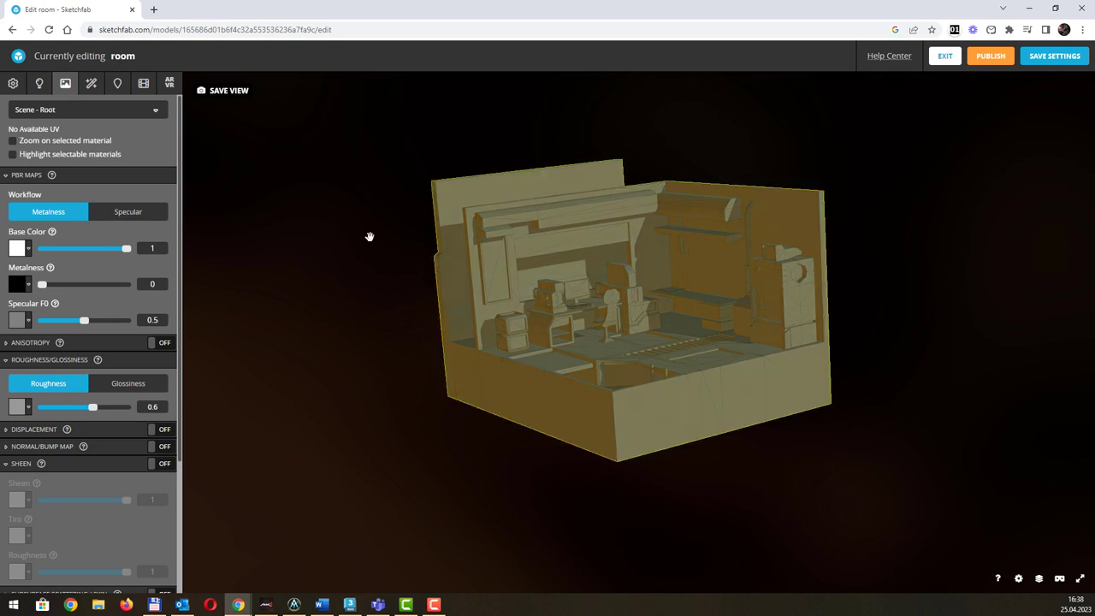
pyautogui.click(92, 111)
pyautogui.click(58, 129)
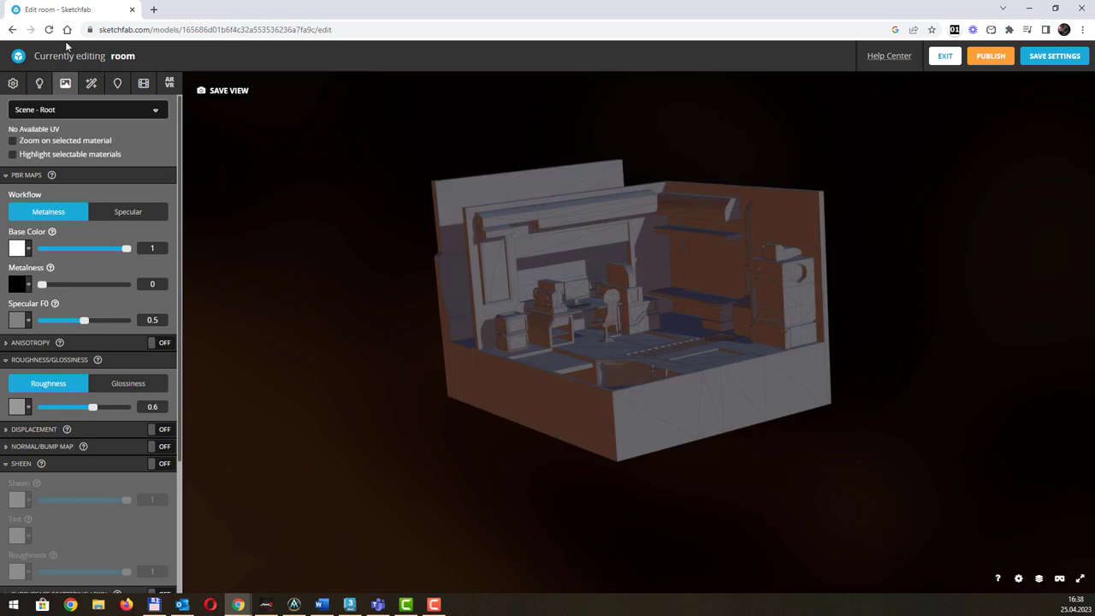
# Exit the room model's editor and open the 3D settings of the roomz draft from the account's own models.
pyautogui.click(945, 56)
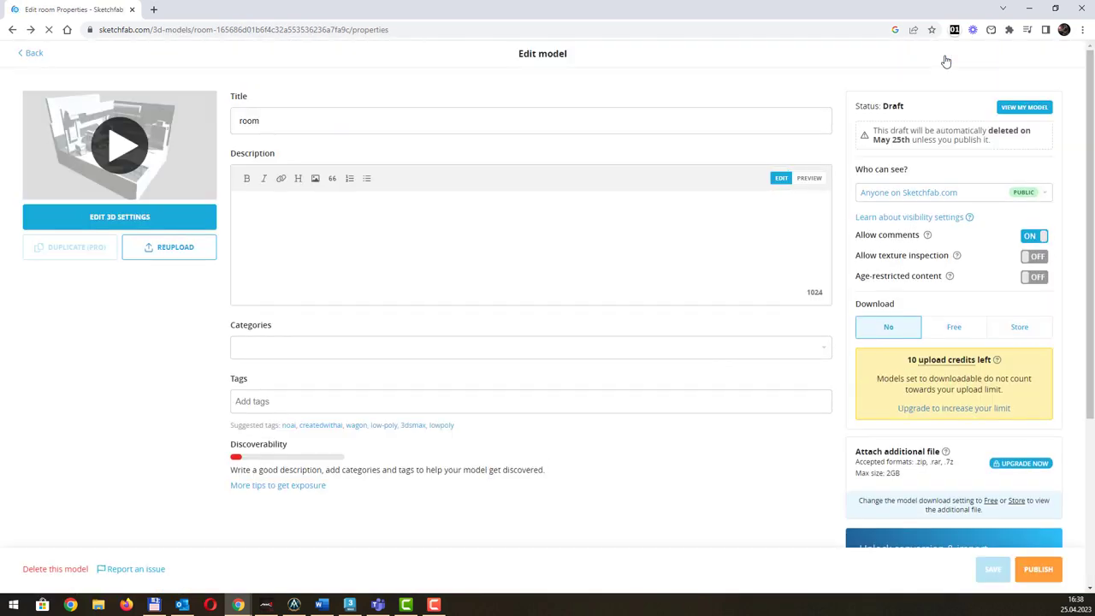
pyautogui.click(29, 54)
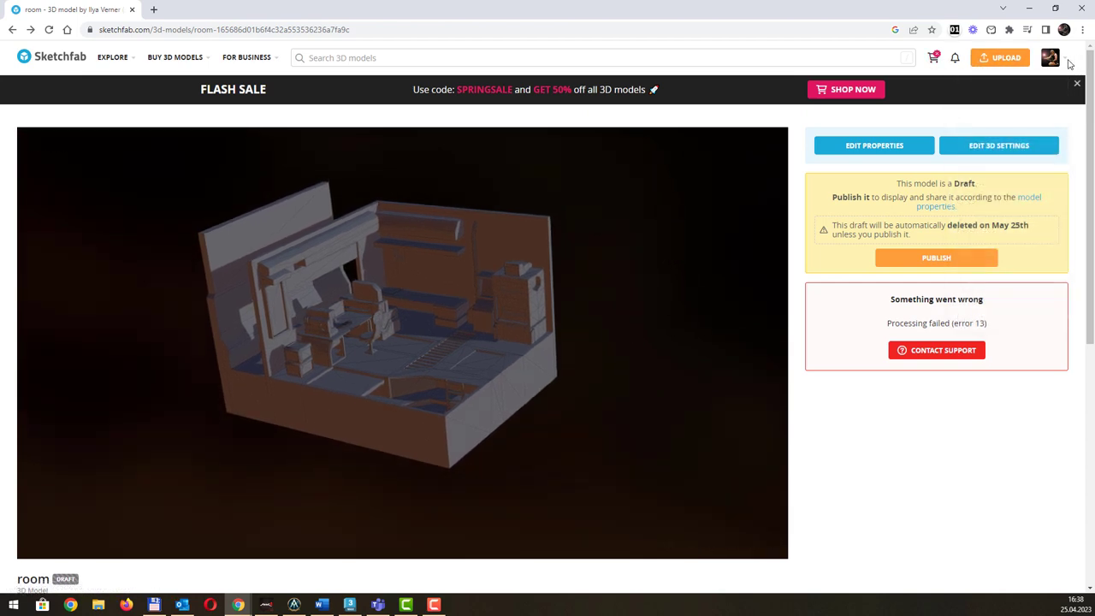
pyautogui.moveTo(1066, 65)
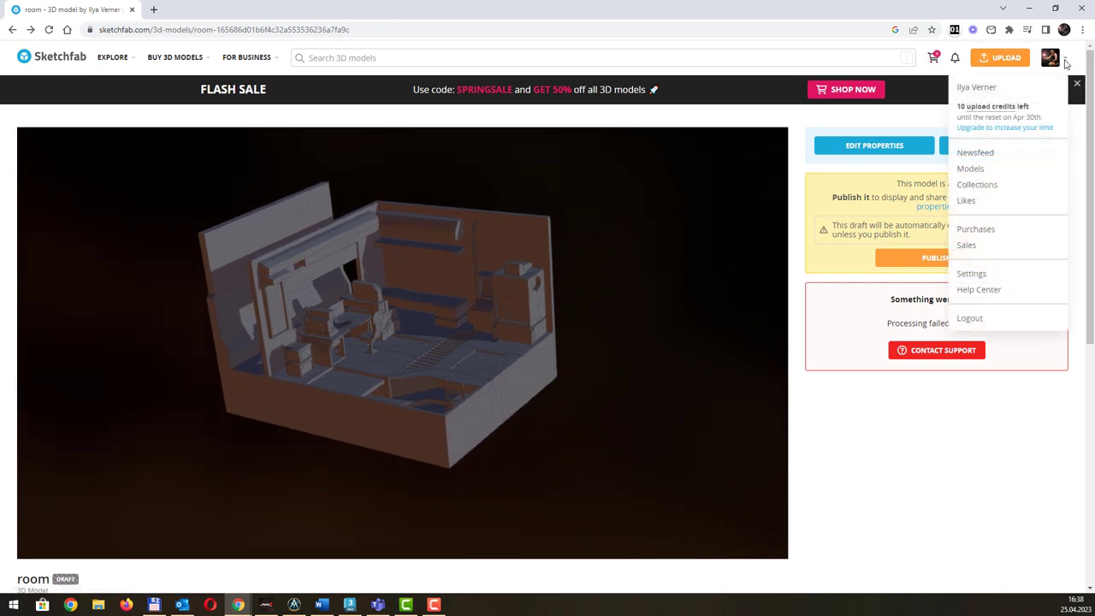
pyautogui.click(998, 171)
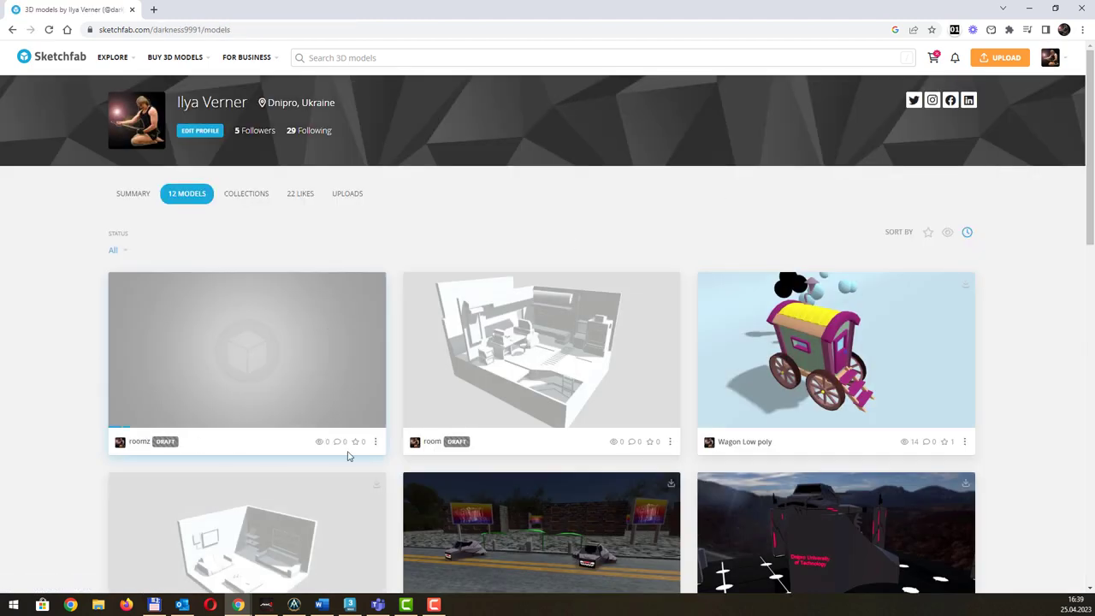
pyautogui.click(375, 441)
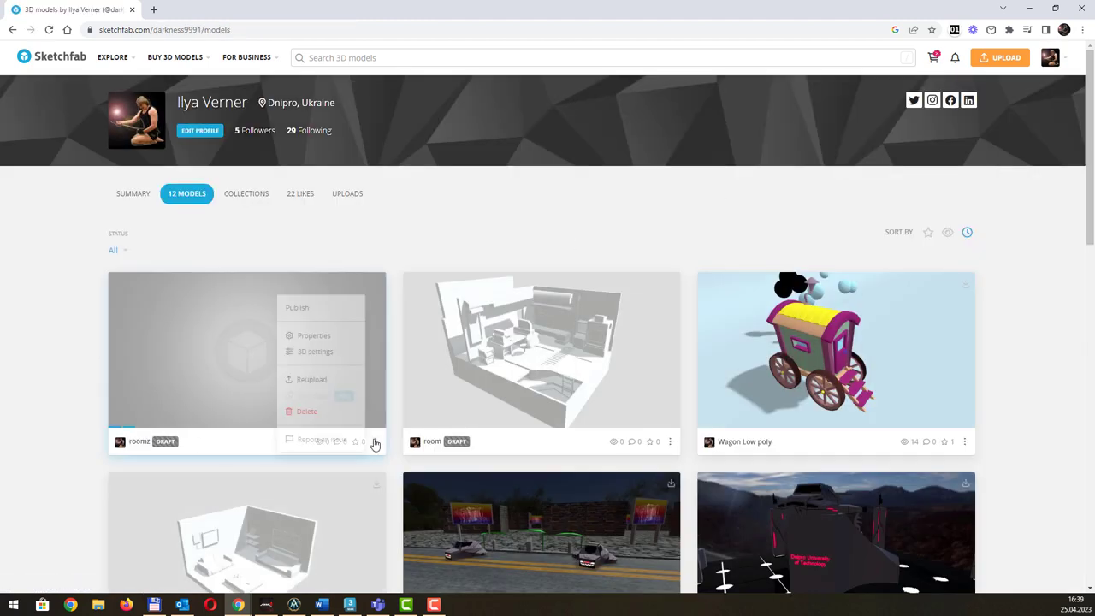
pyautogui.click(329, 354)
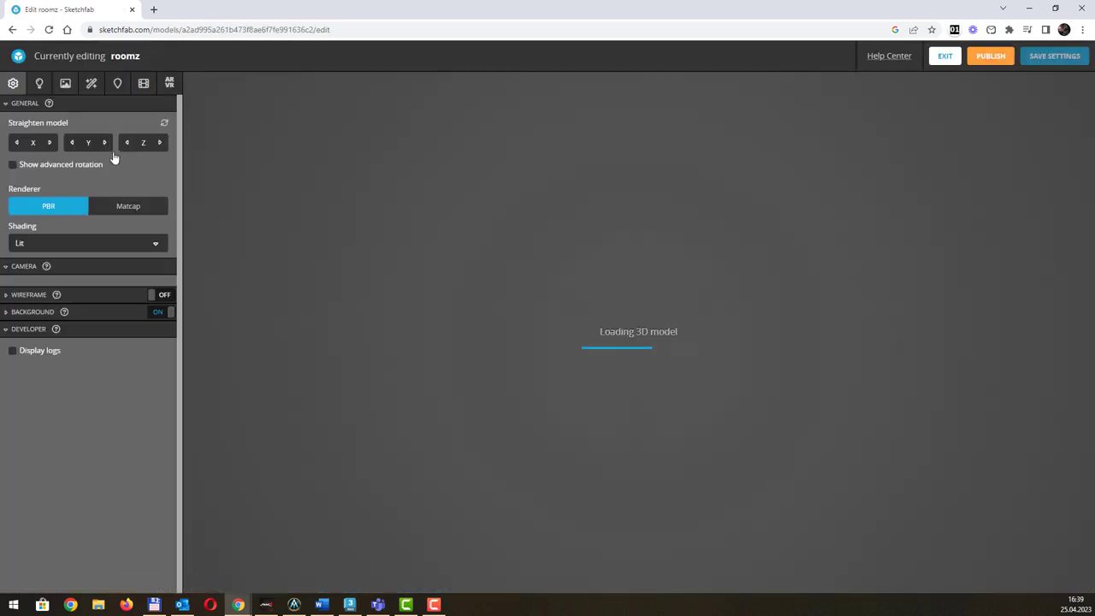
# Examine the list of imported materials of the roomz model and inspect the room from several angles.
pyautogui.click(67, 85)
pyautogui.click(130, 112)
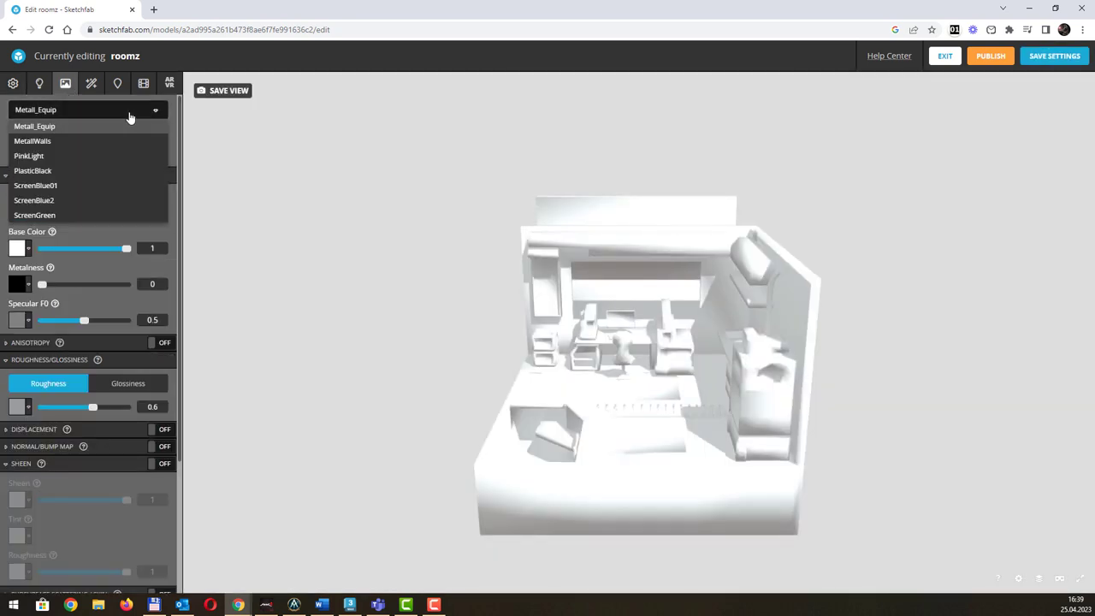
pyautogui.scroll(-2, 116, 164)
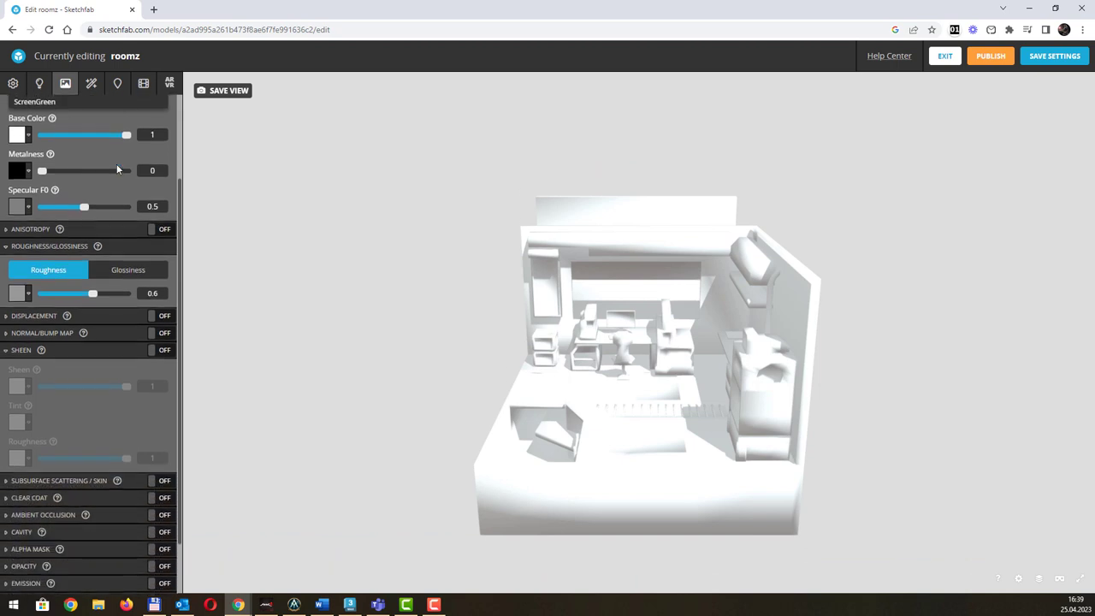
pyautogui.scroll(2, 124, 189)
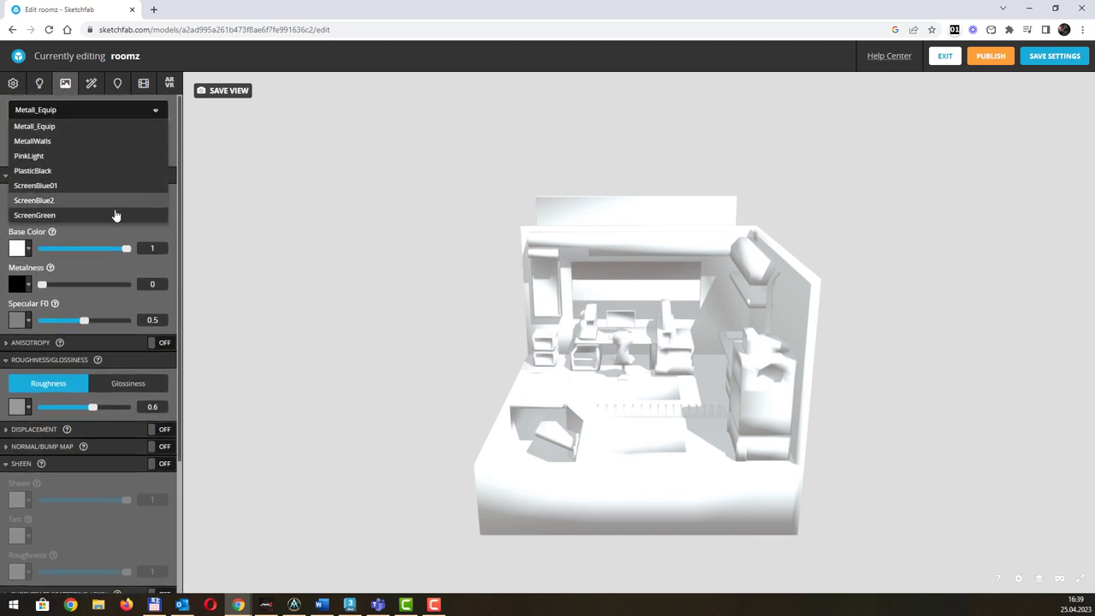
pyautogui.moveTo(354, 251); pyautogui.dragTo(429, 248)
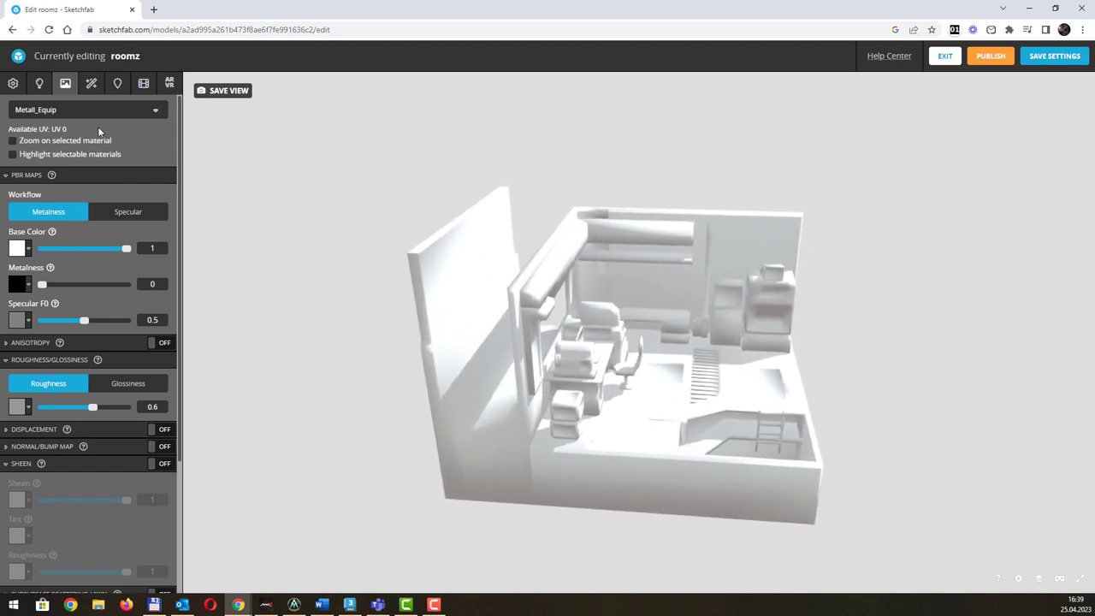
pyautogui.click(93, 110)
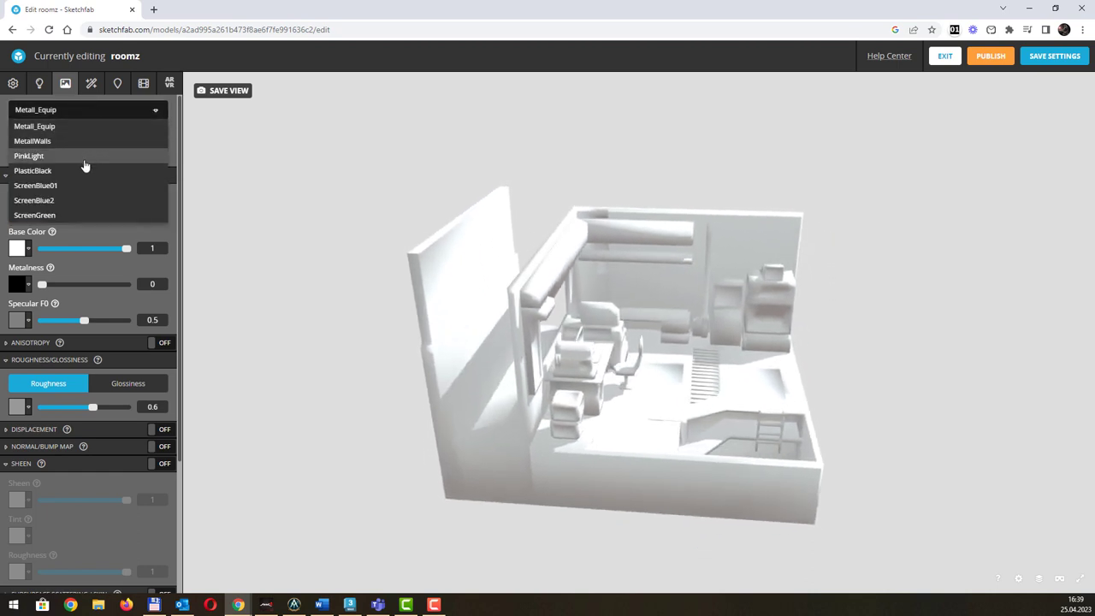
pyautogui.scroll(-1, 85, 166)
pyautogui.scroll(1, 89, 171)
pyautogui.moveTo(285, 159); pyautogui.dragTo(276, 166)
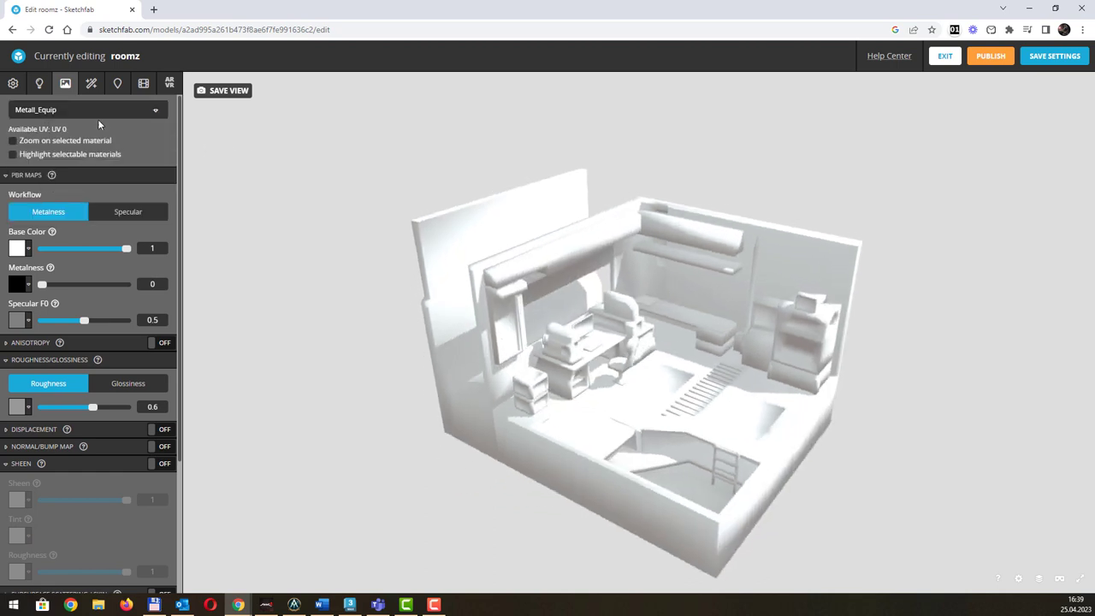
# Try Shadeless shading on the roomz model, then return the shading to Lit.
pyautogui.click(13, 84)
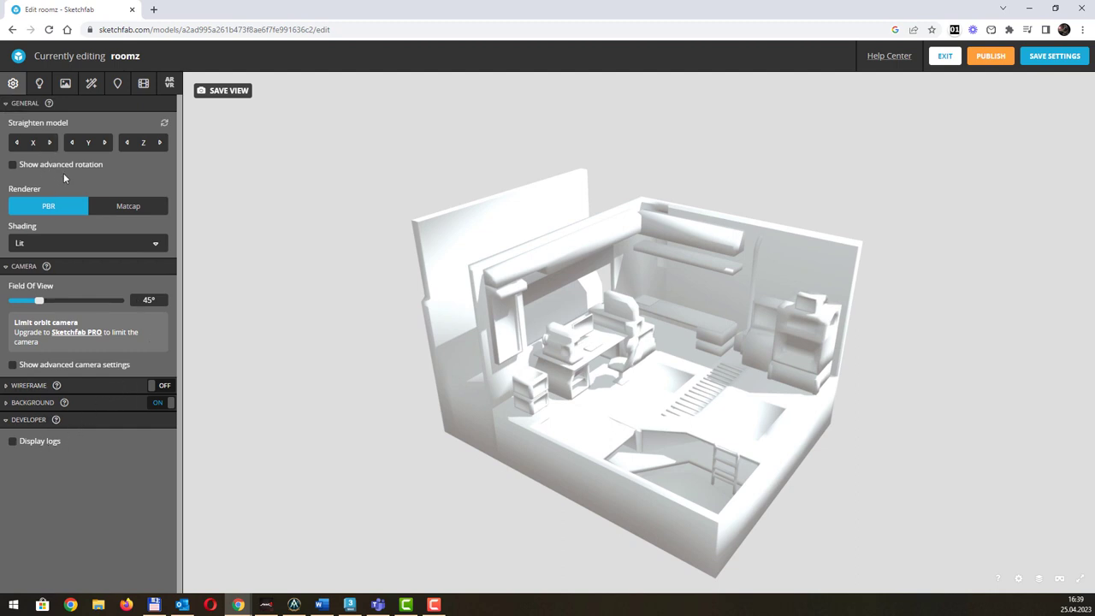
pyautogui.click(122, 246)
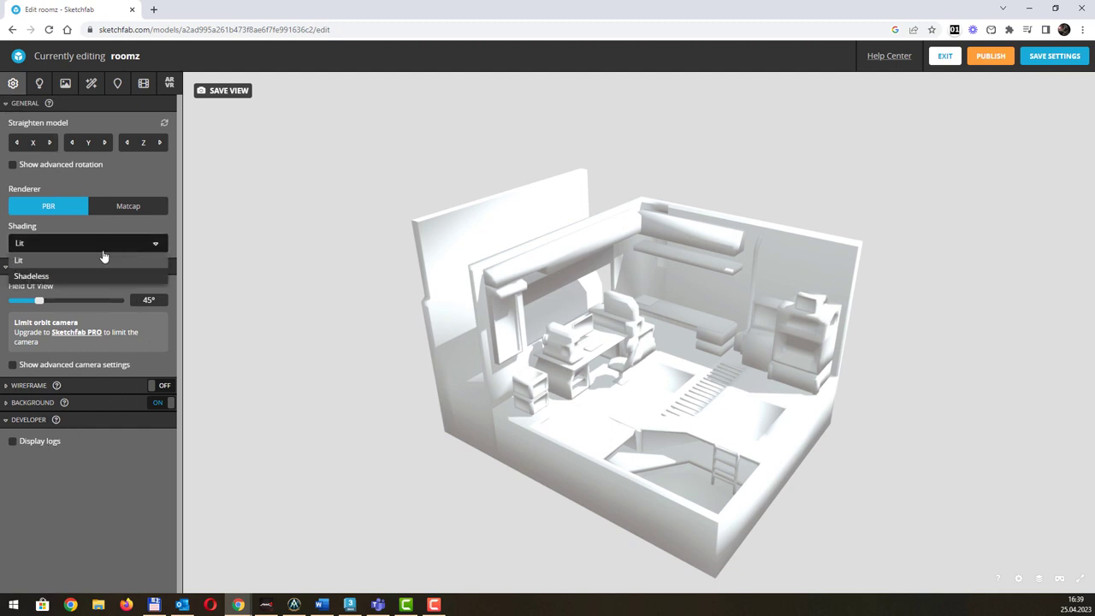
pyautogui.click(67, 274)
pyautogui.click(85, 246)
pyautogui.click(66, 259)
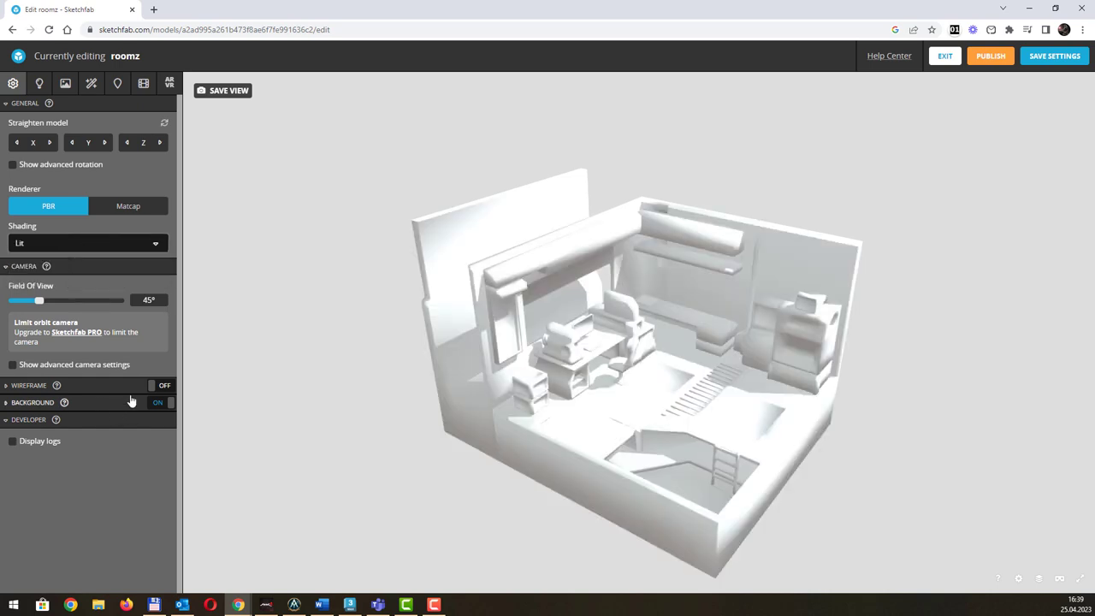
# Set the scene's background type to the environment instead of a plain colour.
pyautogui.click(76, 404)
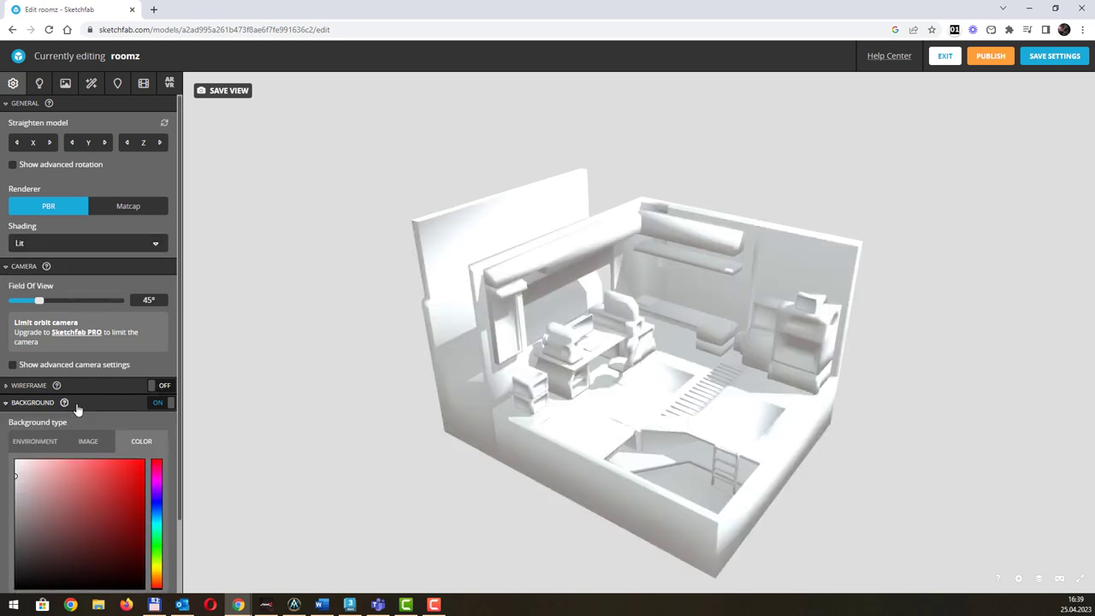
pyautogui.click(22, 442)
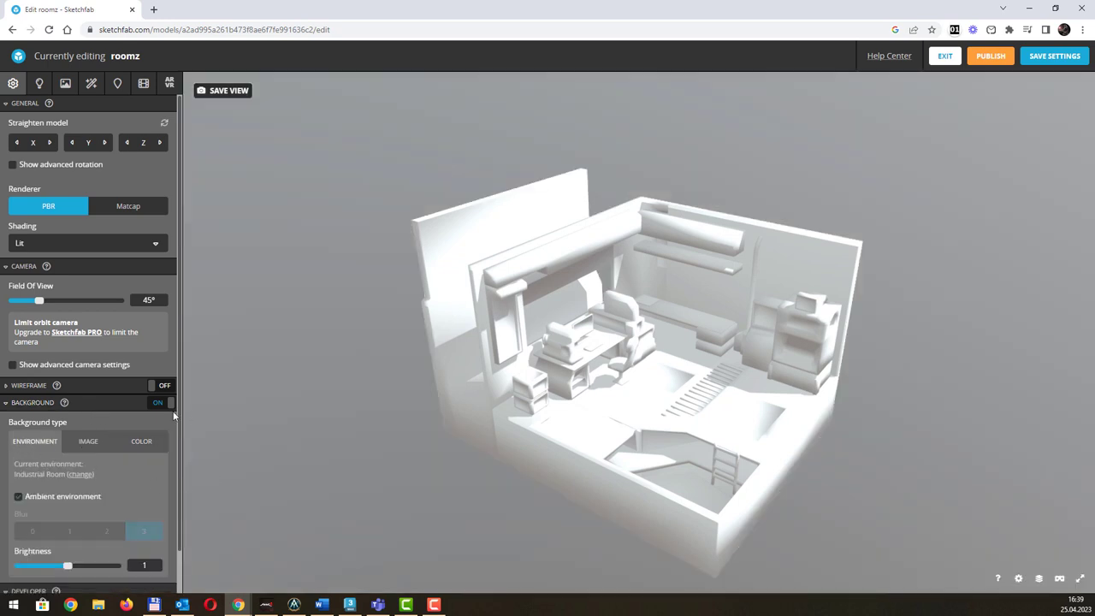
pyautogui.scroll(-1, 101, 450)
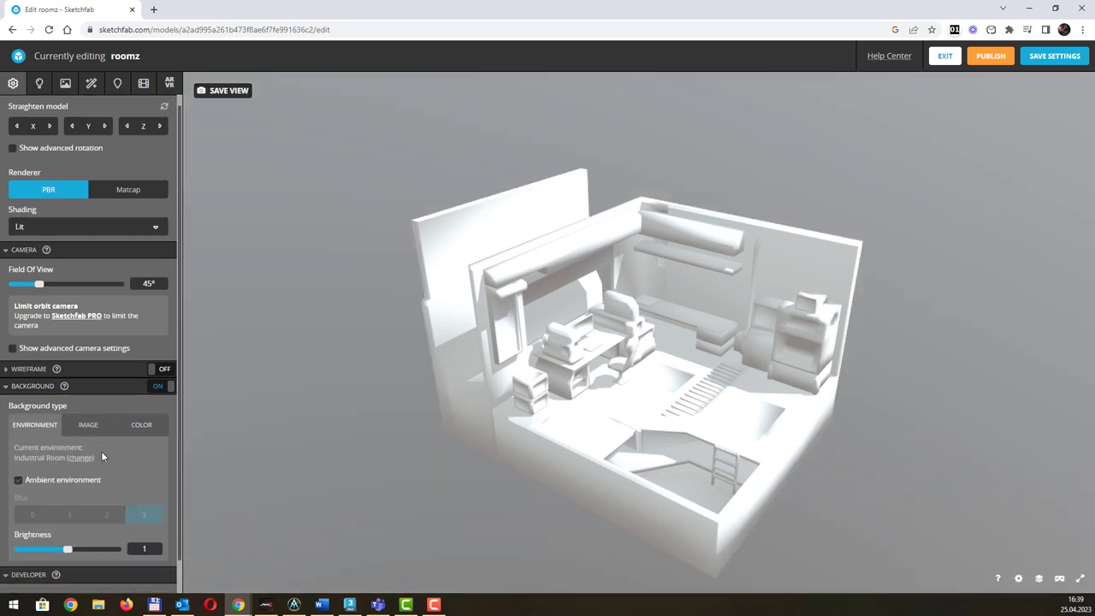
# Change the lighting environment to Pine Tree Arch.
pyautogui.click(37, 85)
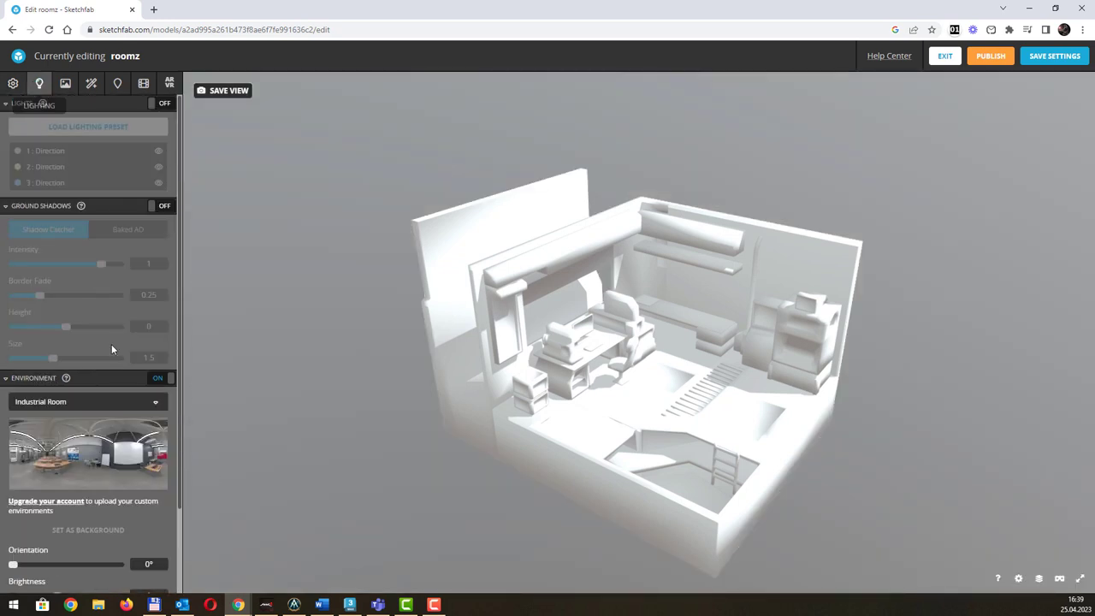
pyautogui.click(129, 438)
pyautogui.scroll(-5, 116, 453)
pyautogui.scroll(-10, 115, 453)
pyautogui.scroll(-2, 112, 456)
pyautogui.click(91, 539)
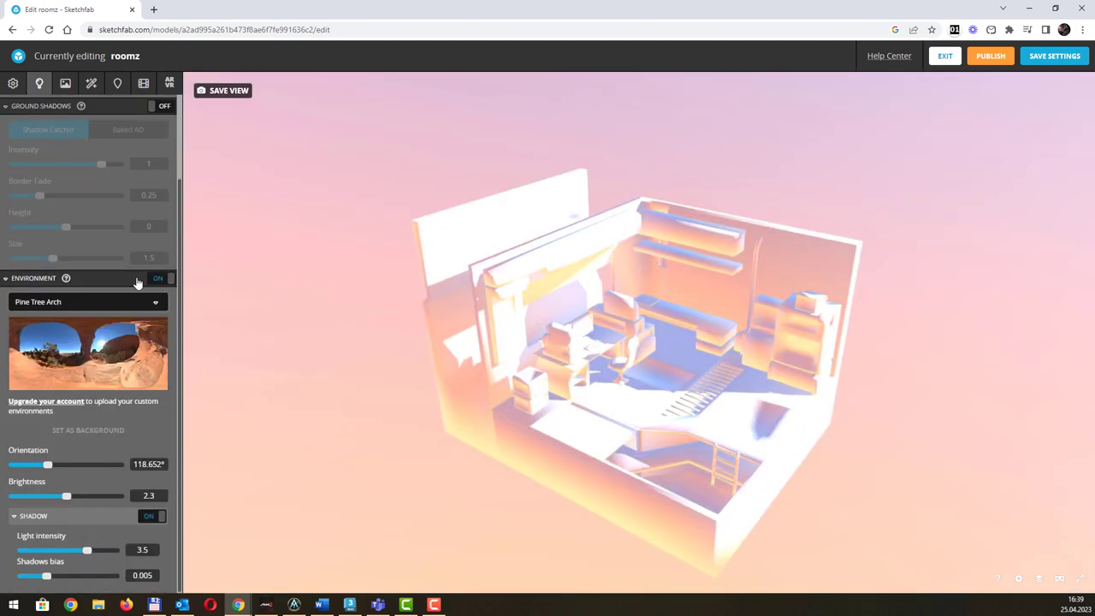
pyautogui.scroll(2, 137, 282)
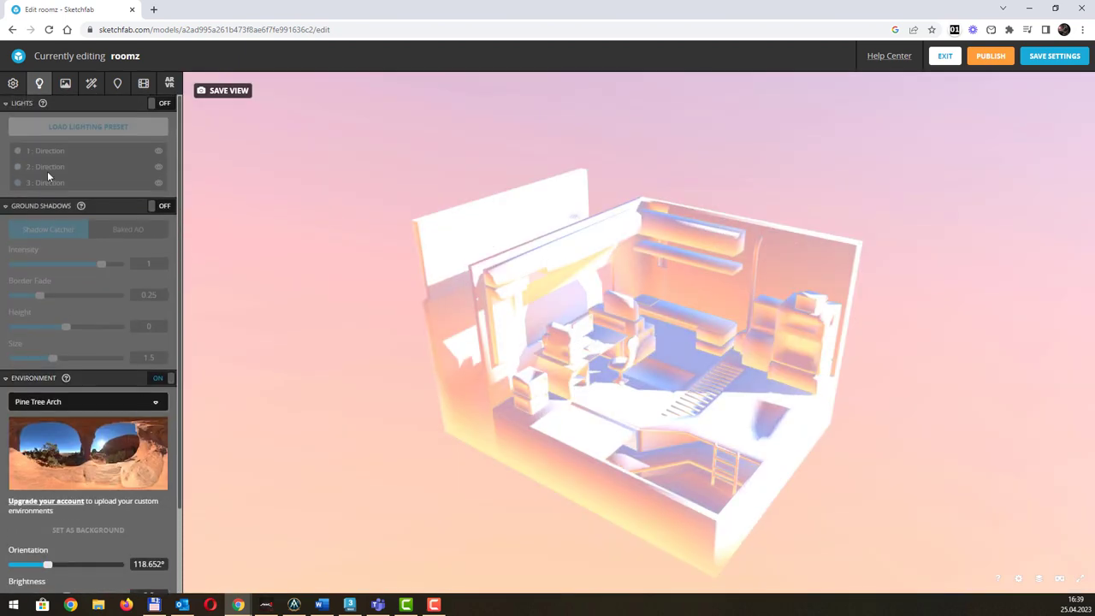
# Lower the environment background's brightness to about 0.213.
pyautogui.click(13, 83)
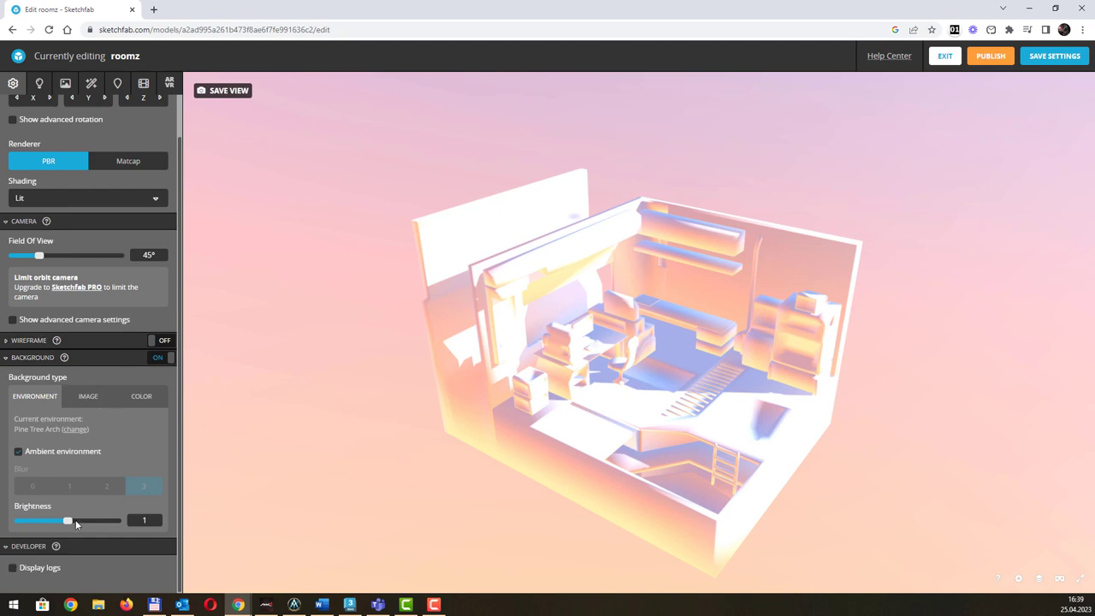
pyautogui.moveTo(75, 520); pyautogui.dragTo(29, 520)
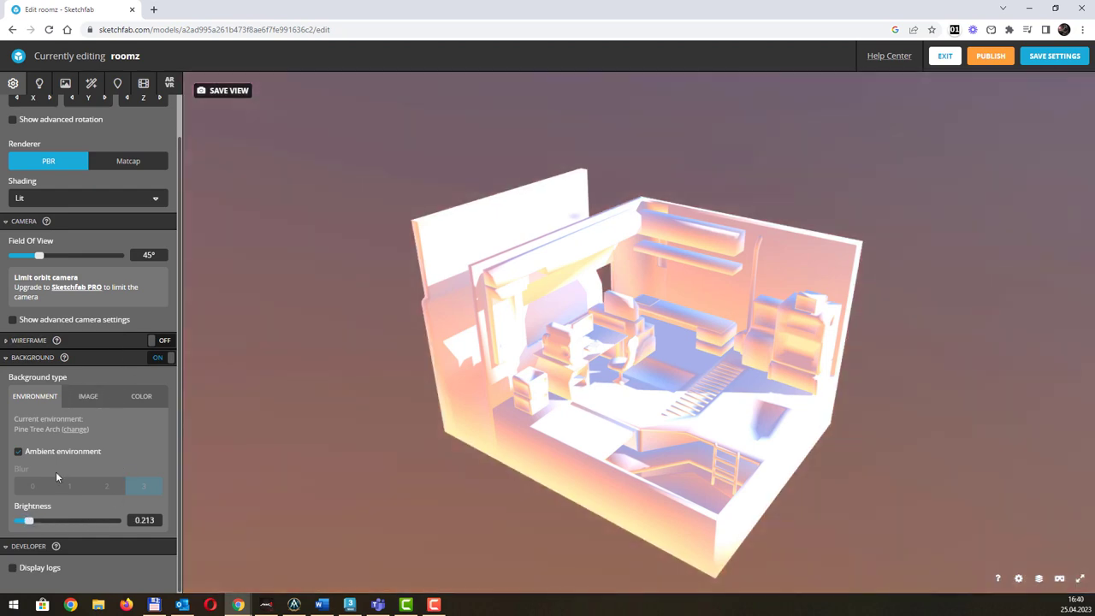
pyautogui.click(59, 200)
pyautogui.click(59, 200)
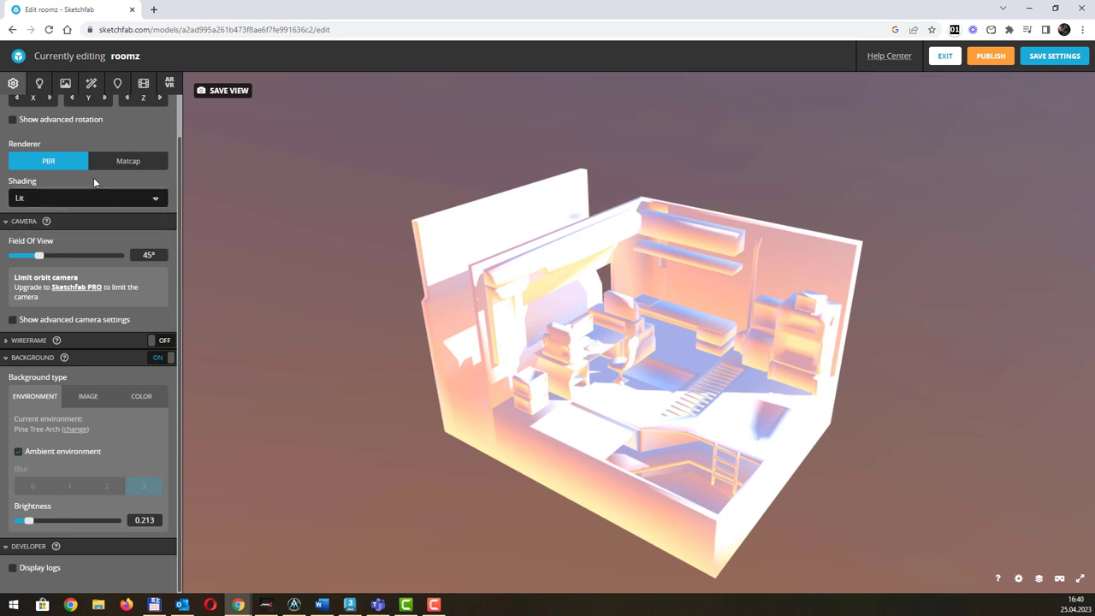
# Reduce the environment brightness to about 0.15, with shadow light intensity 2.6 and shadows bias about 0.0094.
pyautogui.scroll(1, 128, 202)
pyautogui.click(39, 83)
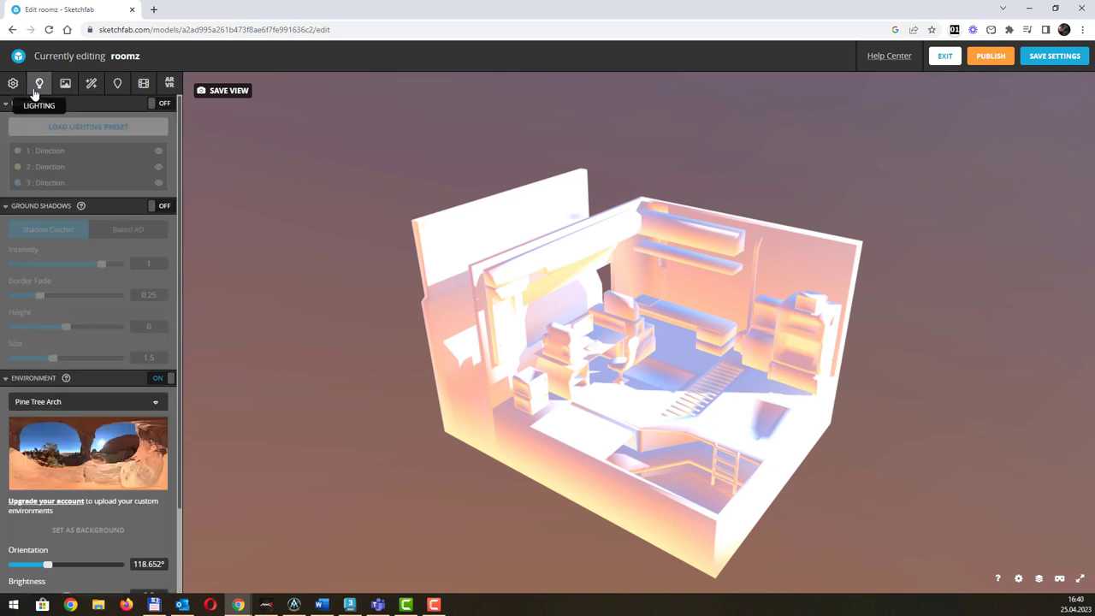
pyautogui.scroll(-2, 120, 410)
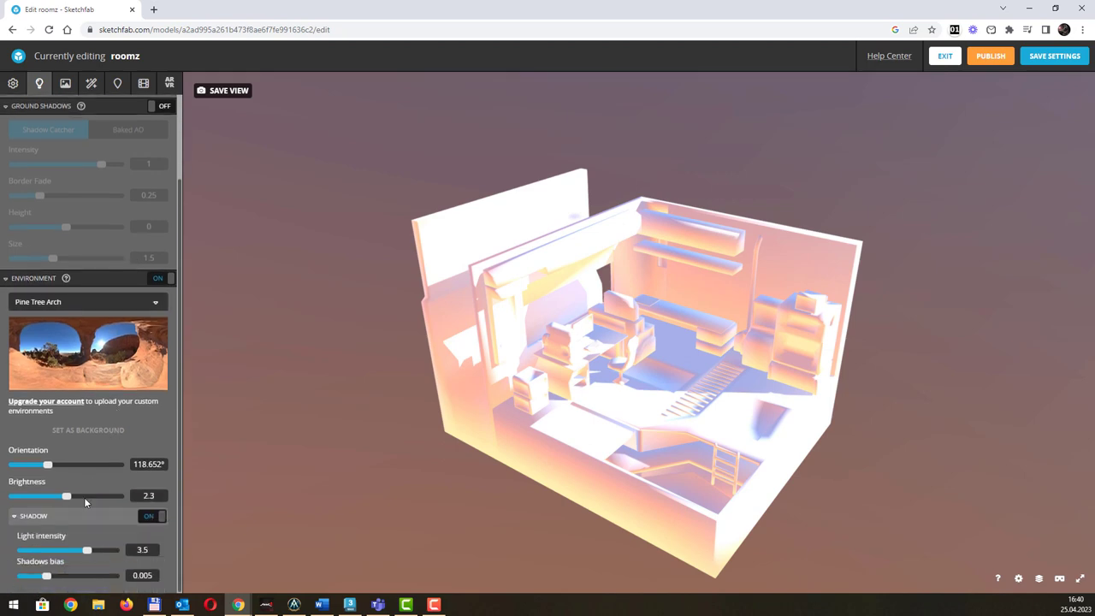
pyautogui.moveTo(68, 498); pyautogui.dragTo(40, 497)
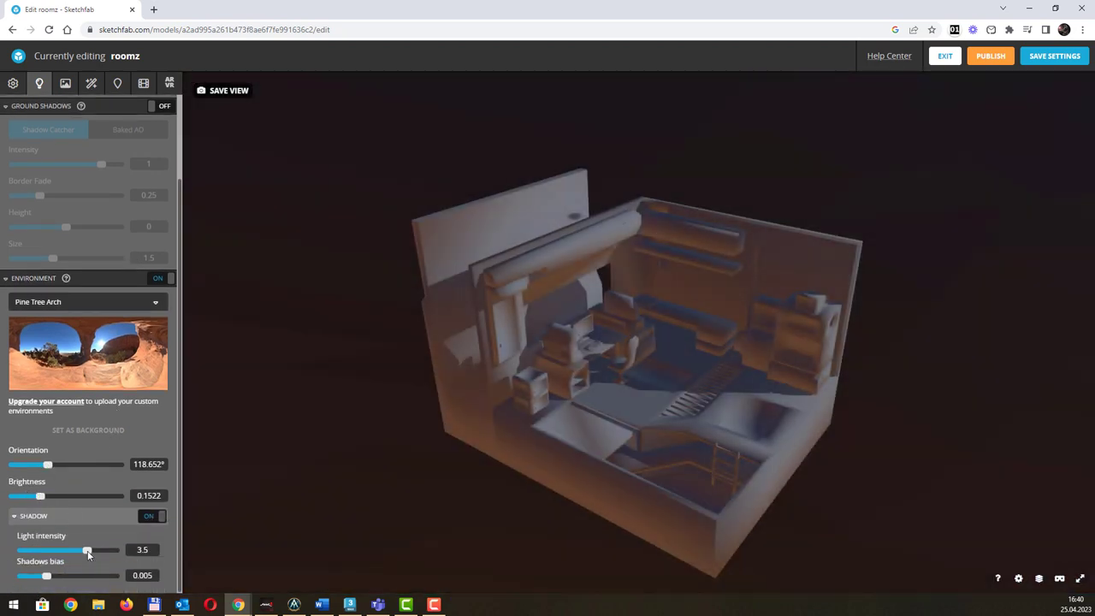
pyautogui.moveTo(85, 552); pyautogui.dragTo(49, 549)
pyautogui.moveTo(478, 454)
pyautogui.mouseDown()
pyautogui.moveTo(630, 306)
pyautogui.moveTo(709, 303)
pyautogui.moveTo(579, 332)
pyautogui.moveTo(518, 317)
pyautogui.moveTo(591, 326)
pyautogui.moveTo(561, 317)
pyautogui.mouseUp()
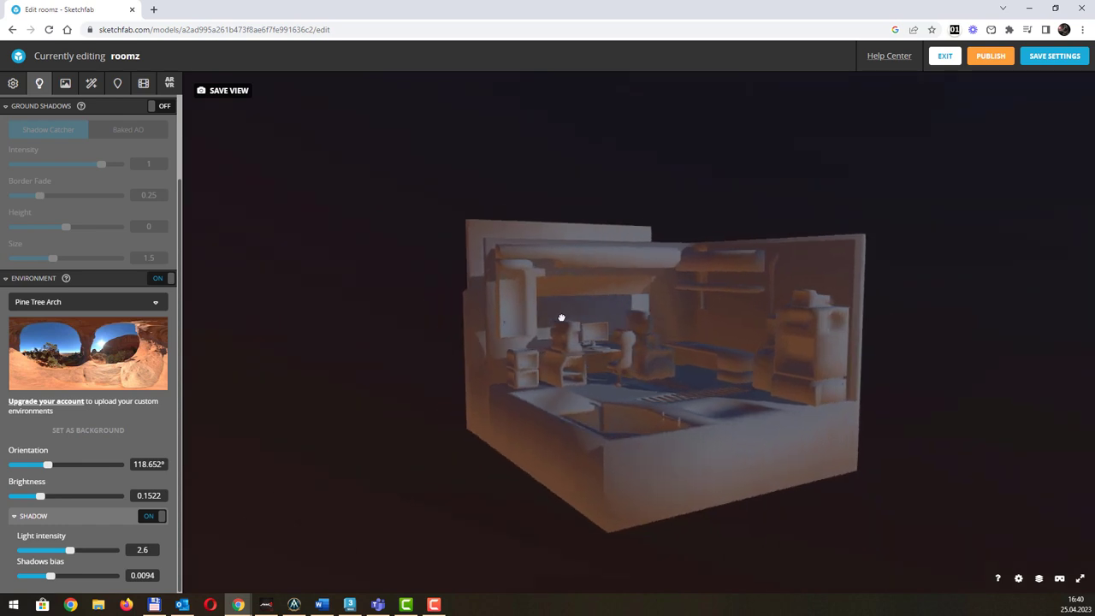
# Turn on the black wireframe overlay and set its opacity to about 0.175.
pyautogui.click(11, 82)
pyautogui.click(161, 384)
pyautogui.moveTo(523, 305); pyautogui.dragTo(548, 319)
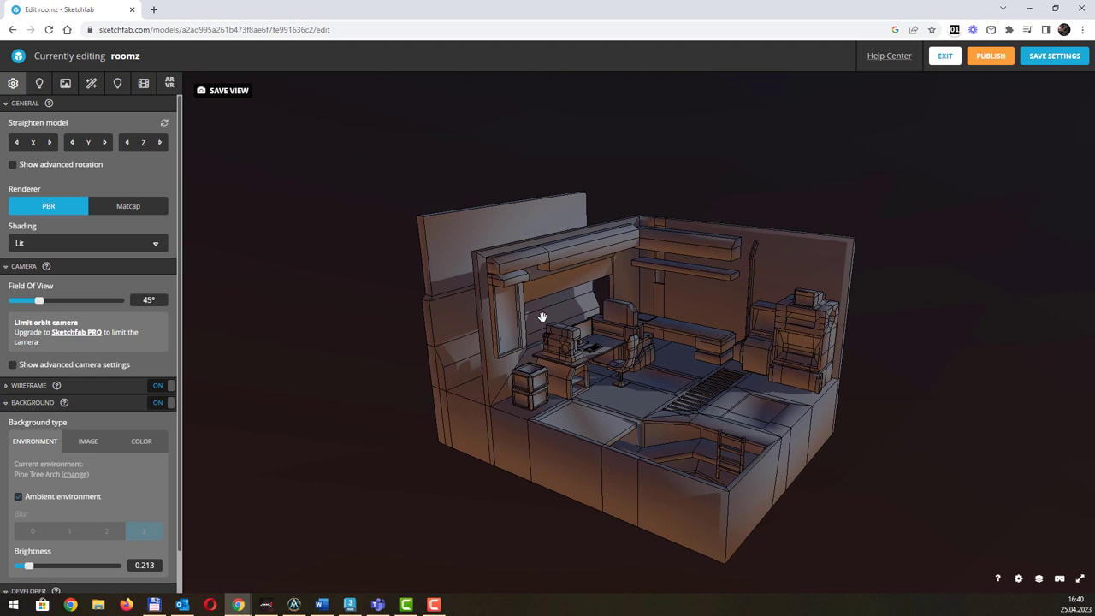
pyautogui.click(89, 385)
pyautogui.moveTo(123, 408); pyautogui.dragTo(54, 410)
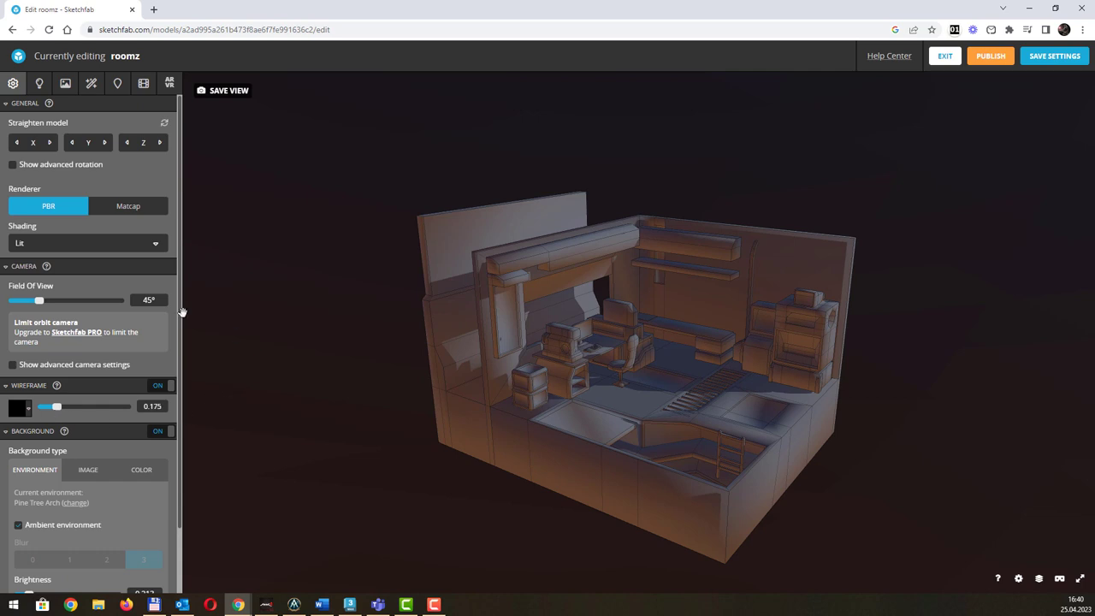
# Raise the environment shadow's light intensity to 3.2 and its shadows bias to about 0.057.
pyautogui.click(38, 86)
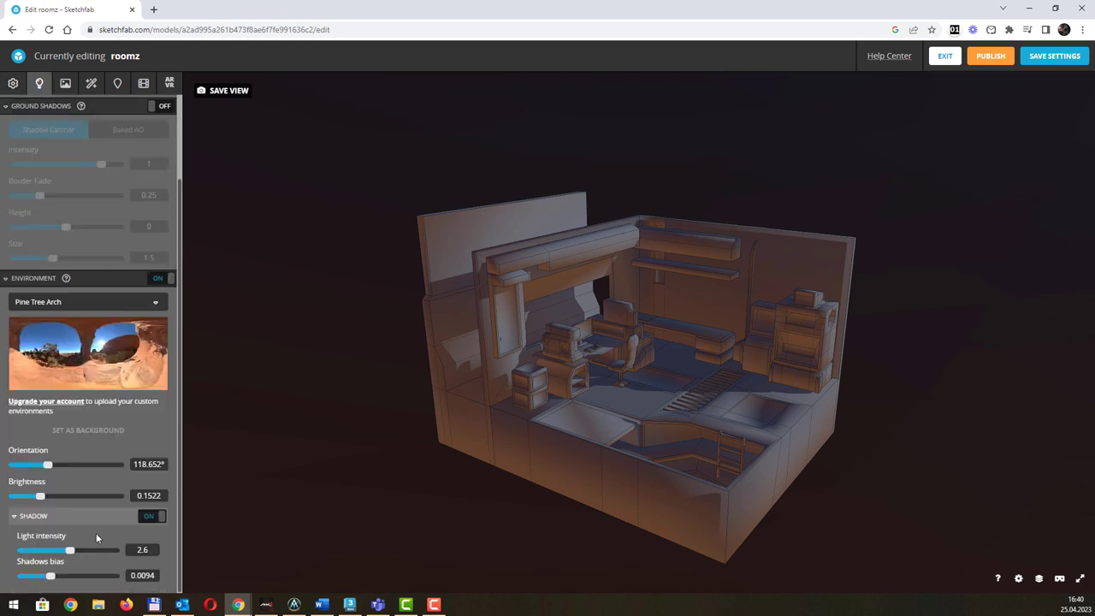
pyautogui.moveTo(62, 549); pyautogui.dragTo(67, 579)
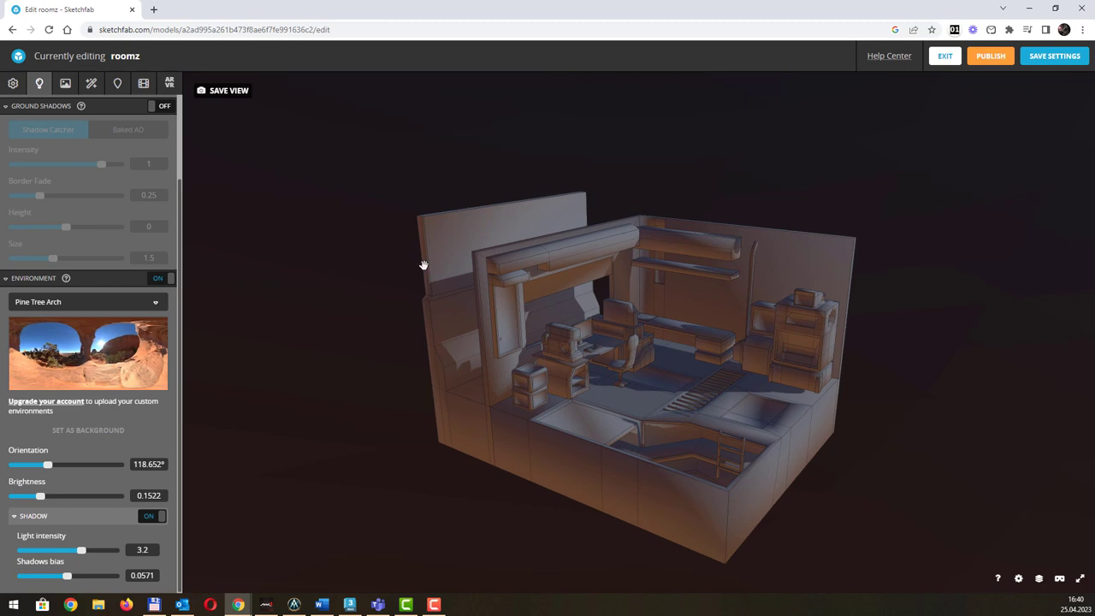
# Select the ScreenBlue01 material for editing and enable its emission.
pyautogui.click(65, 83)
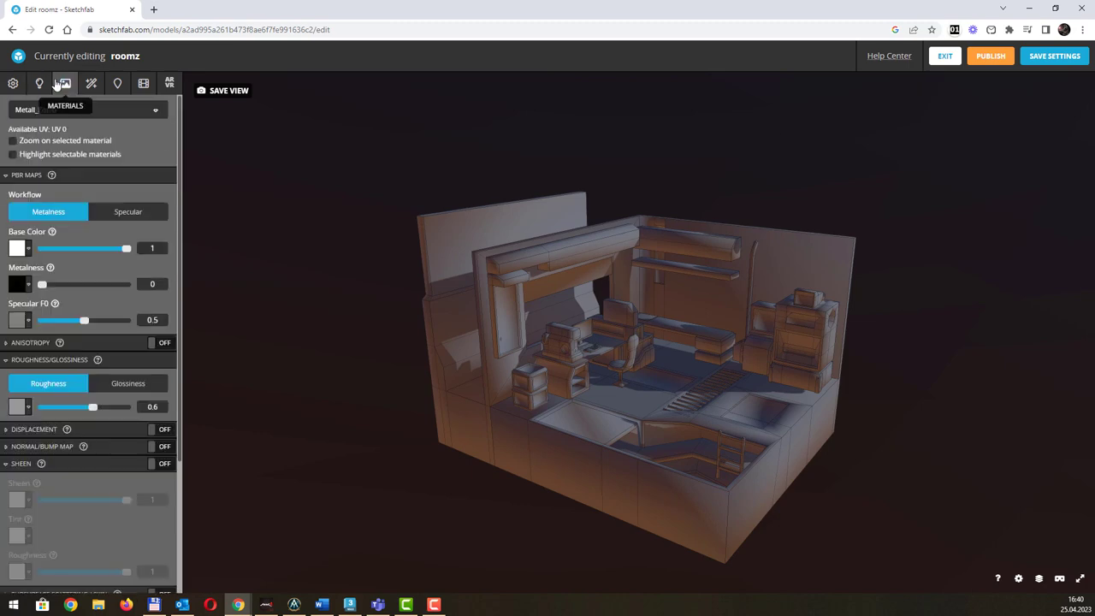
pyautogui.click(154, 116)
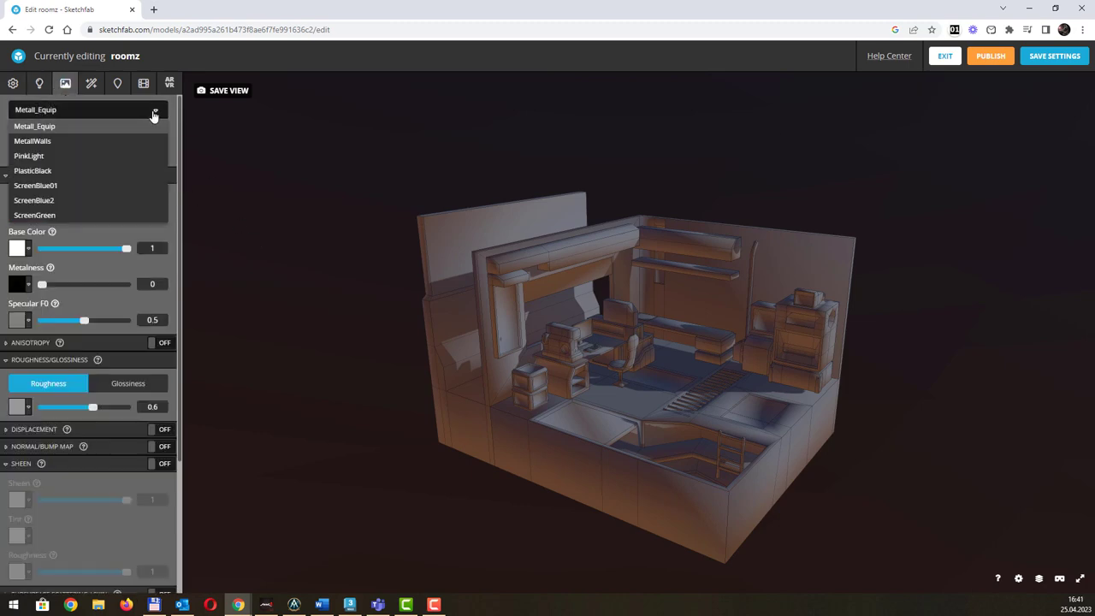
pyautogui.click(65, 186)
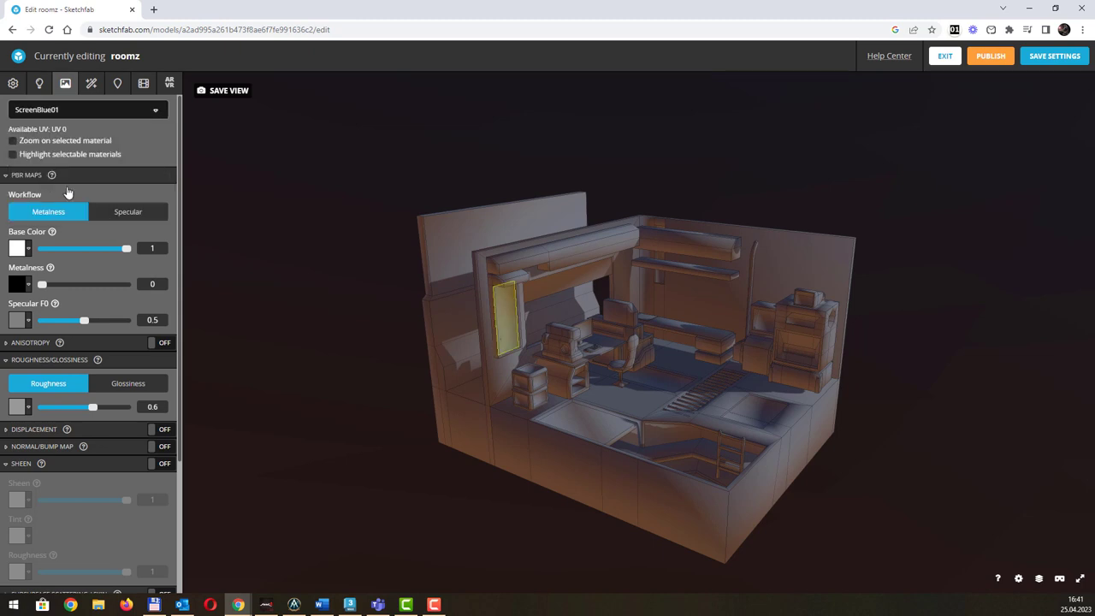
pyautogui.click(126, 113)
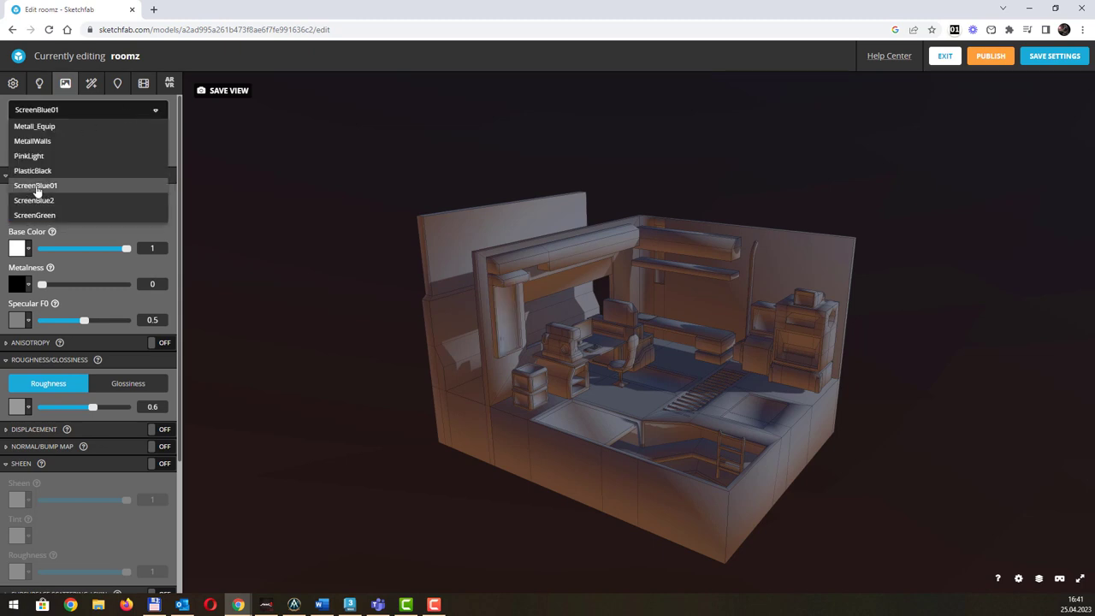
pyautogui.click(36, 190)
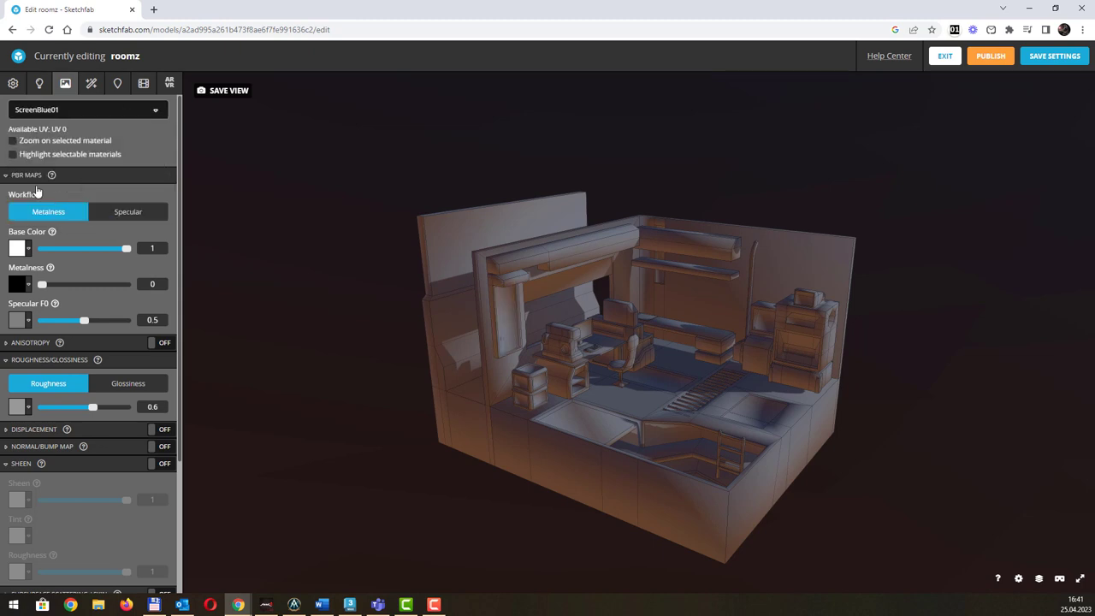
pyautogui.click(72, 360)
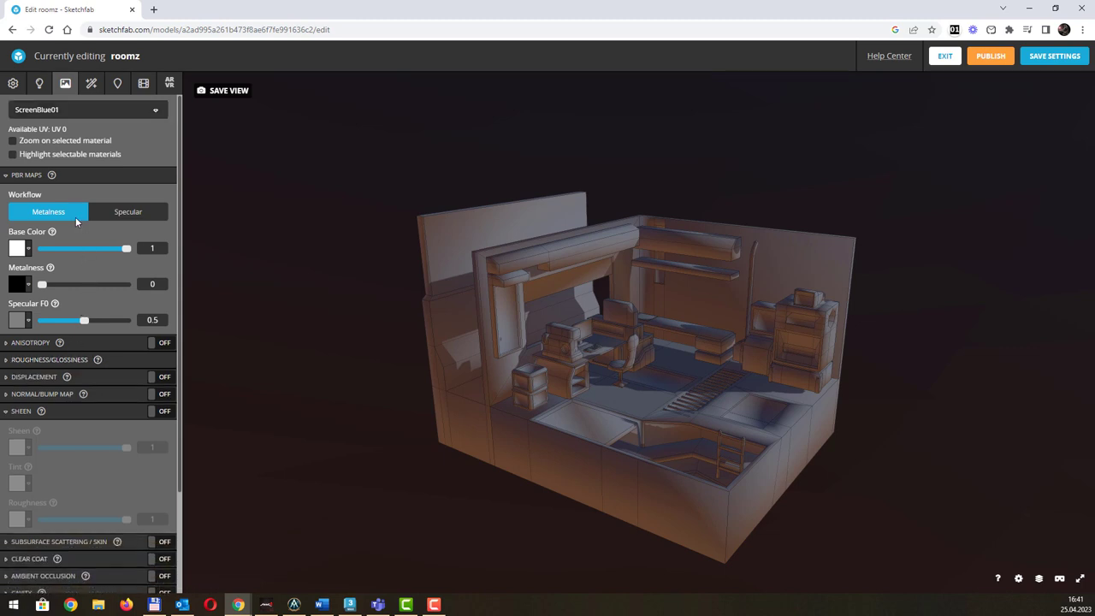
pyautogui.click(73, 414)
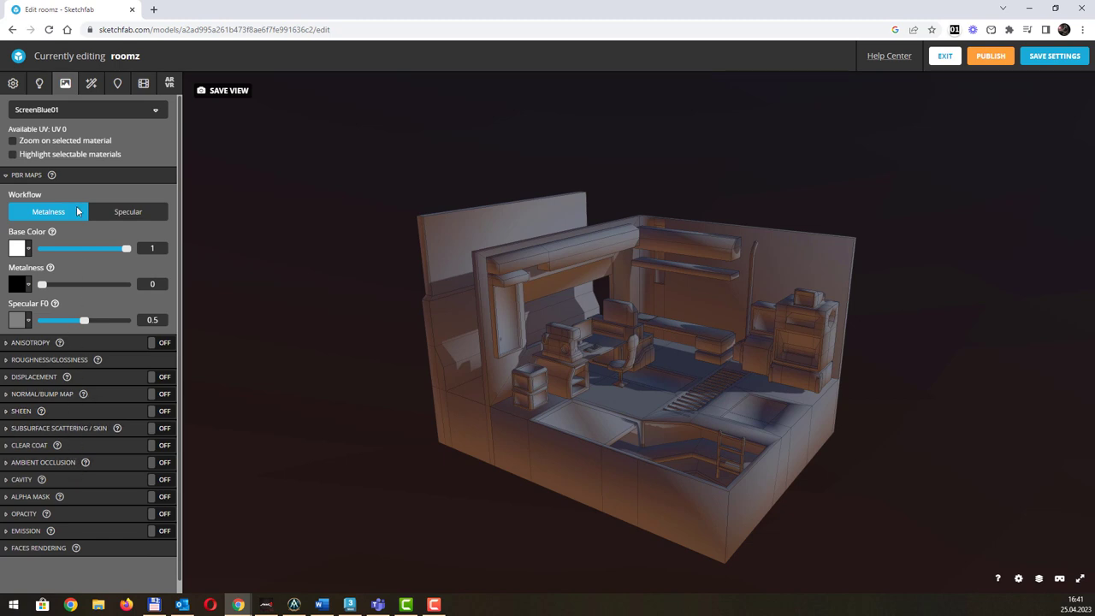
pyautogui.click(160, 531)
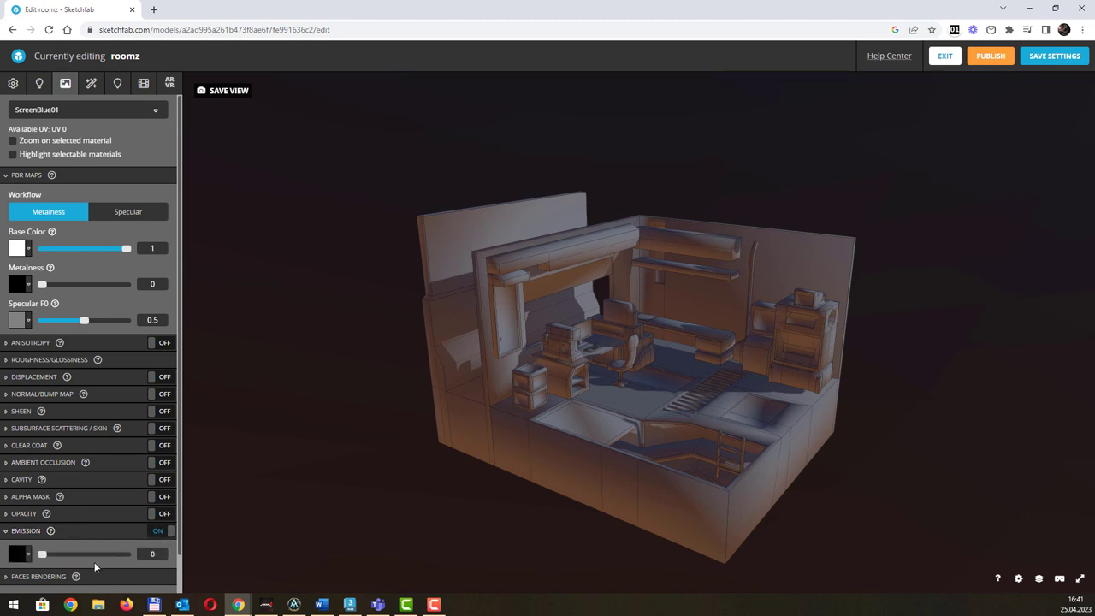
# Give the ScreenBlue01 material a pink emission colour with an intensity of about 9.43.
pyautogui.click(16, 555)
pyautogui.scroll(-2, 155, 534)
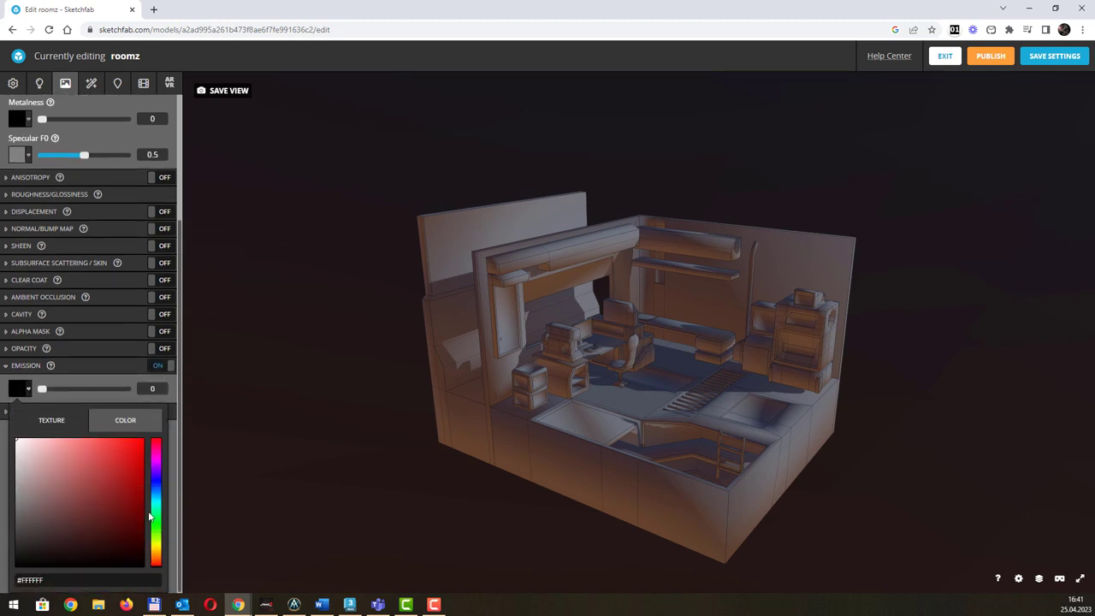
pyautogui.click(135, 445)
pyautogui.moveTo(155, 454); pyautogui.dragTo(156, 441)
pyautogui.click(88, 381)
pyautogui.moveTo(43, 514); pyautogui.dragTo(123, 515)
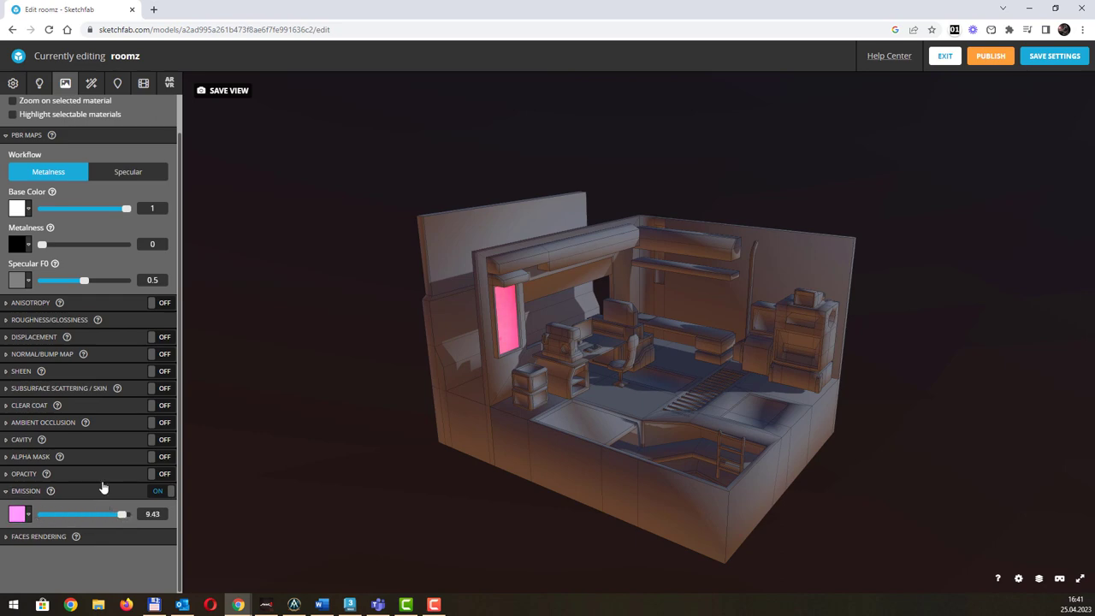
pyautogui.moveTo(590, 307)
pyautogui.mouseDown()
pyautogui.moveTo(518, 305)
pyautogui.moveTo(589, 304)
pyautogui.mouseUp()
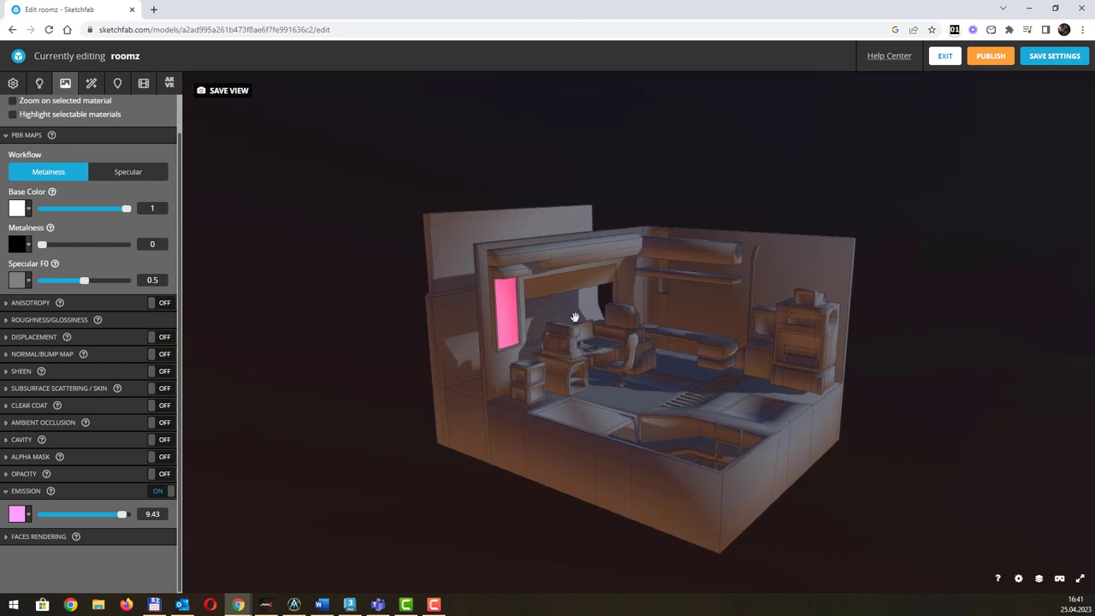
# Try a light red emission colour on the ScreenBlue01 material.
pyautogui.click(30, 513)
pyautogui.scroll(-2, 140, 505)
pyautogui.moveTo(155, 446); pyautogui.dragTo(157, 438)
pyautogui.scroll(1, 90, 285)
pyautogui.scroll(-1, 114, 424)
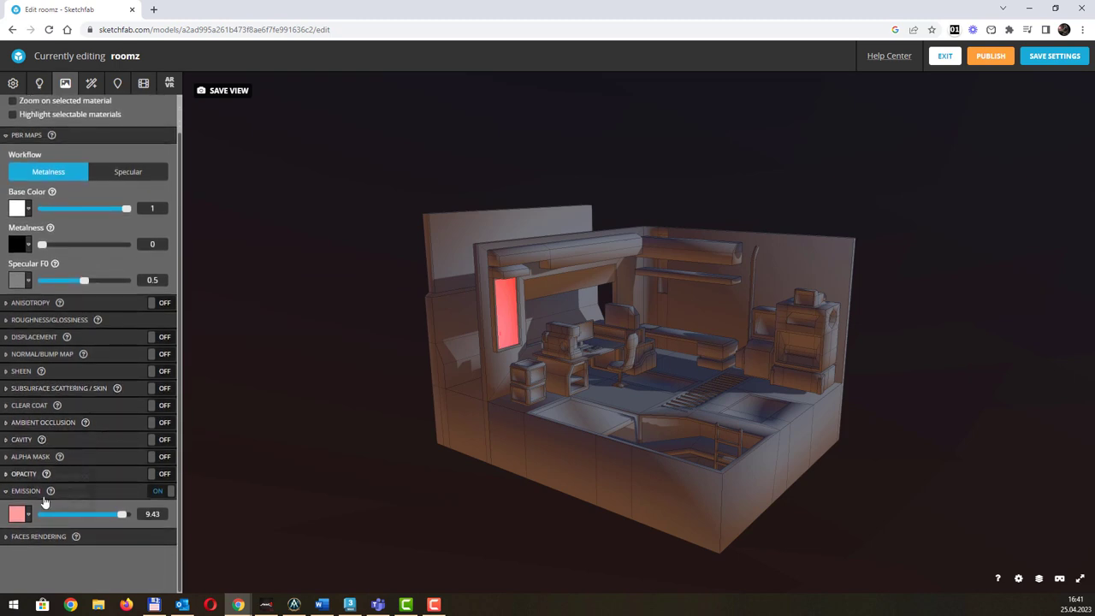
# Change the ScreenBlue01 material's emission colour to a bright cyan blue.
pyautogui.click(18, 514)
pyautogui.scroll(-3, 158, 556)
pyautogui.click(156, 485)
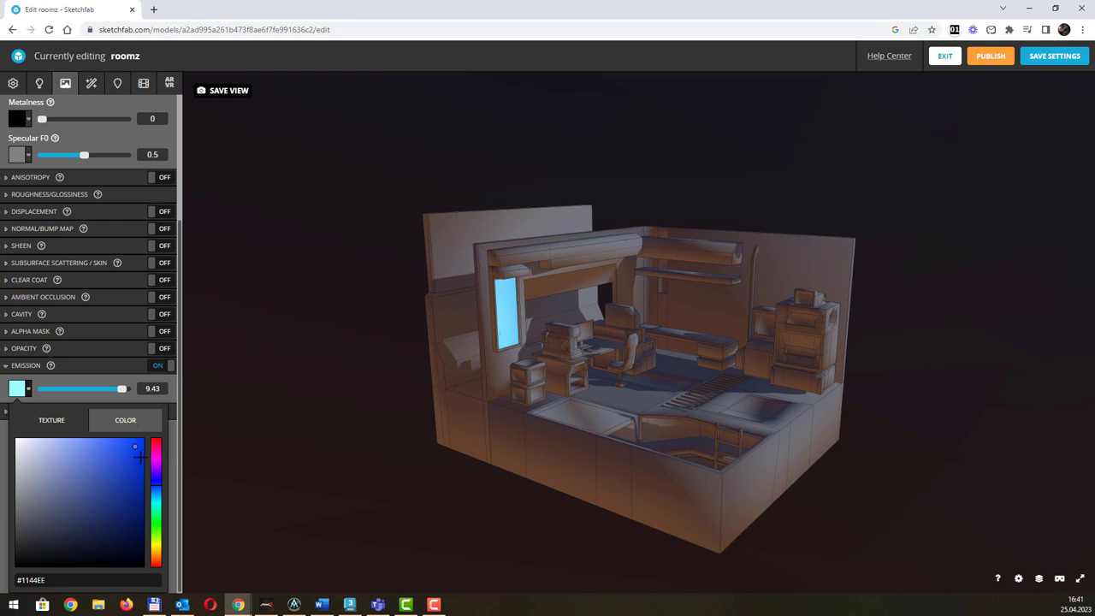
pyautogui.click(121, 374)
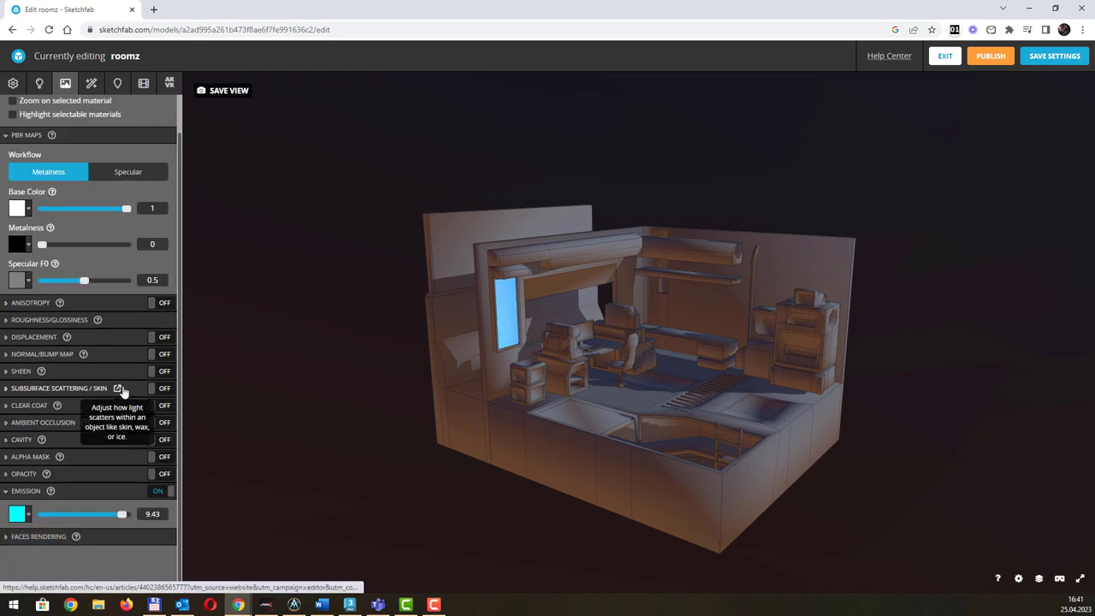
pyautogui.scroll(1, 129, 257)
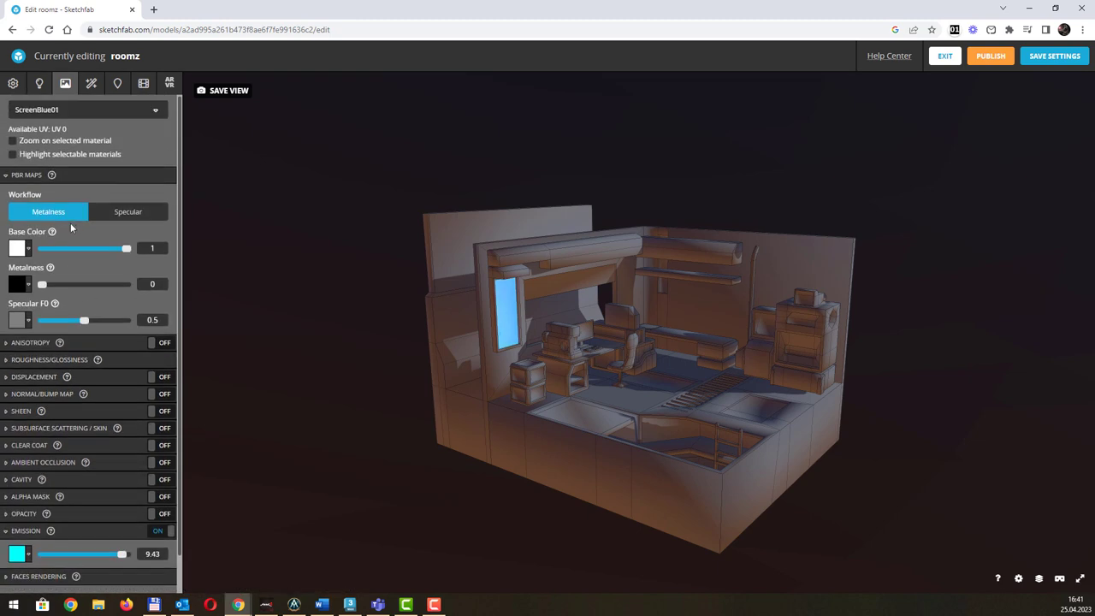
# Compare the Metalness and Specular PBR workflows and set the materials to Specular.
pyautogui.click(119, 219)
pyautogui.click(63, 212)
pyautogui.click(141, 214)
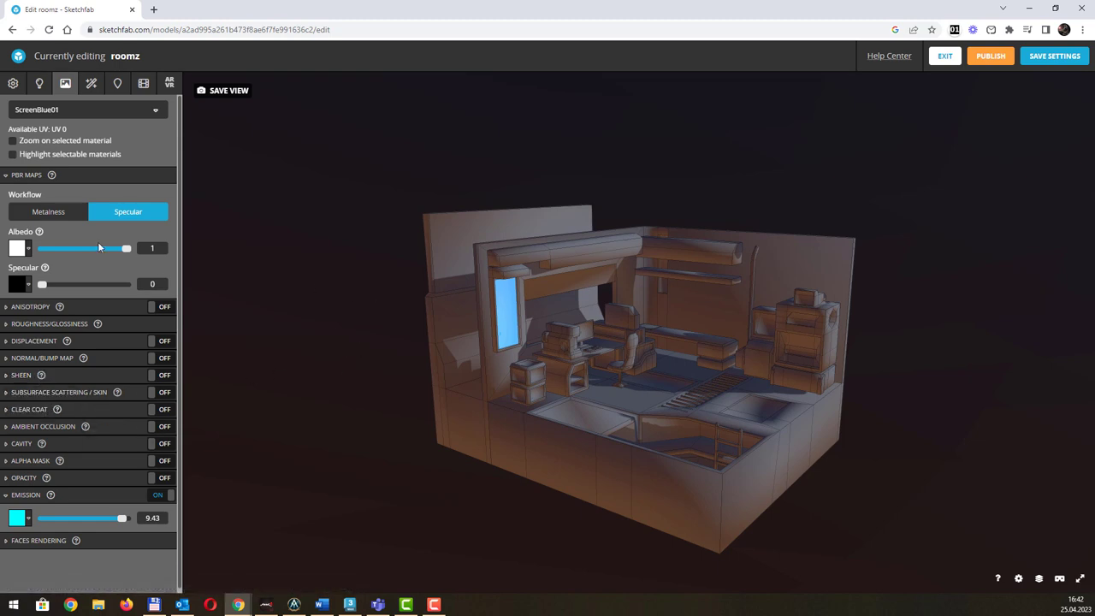
# Turn on emission for the ScreenBlue2 material and raise its intensity to 10.
pyautogui.click(108, 111)
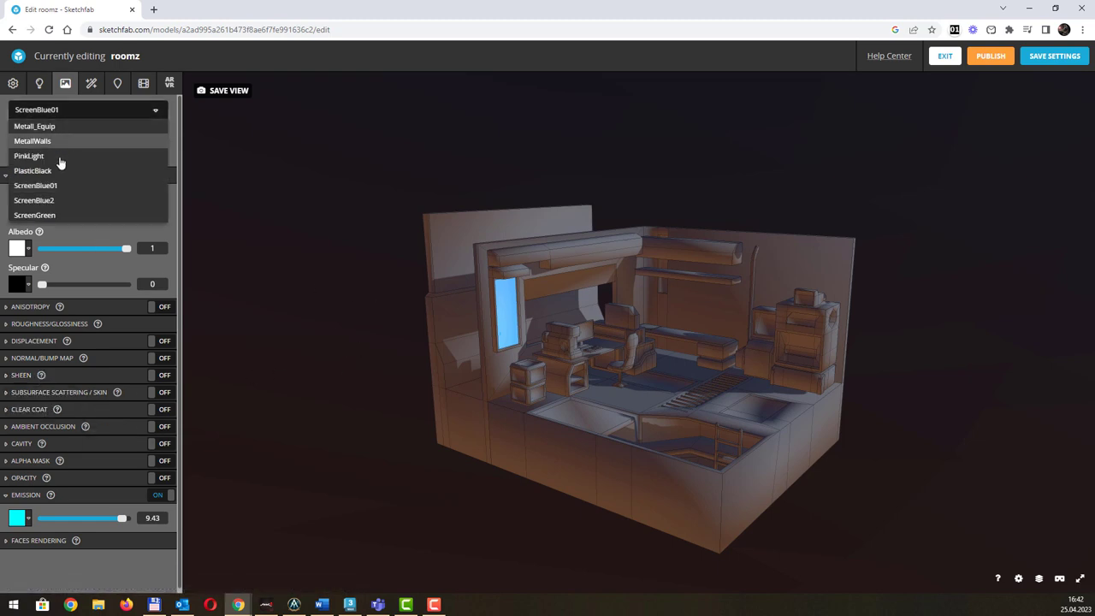
pyautogui.click(48, 201)
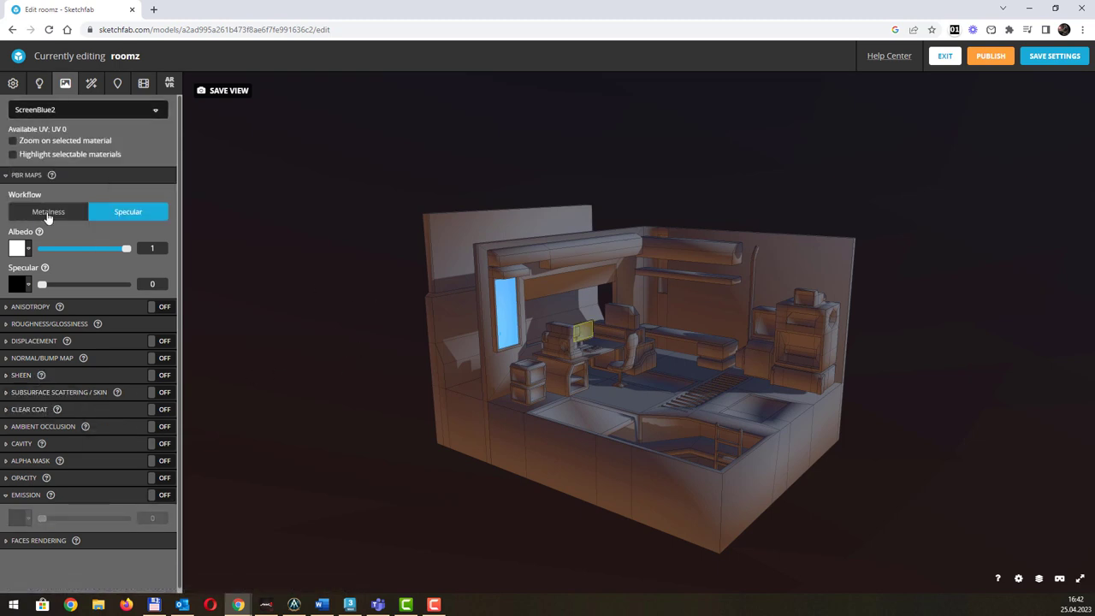
pyautogui.click(162, 495)
pyautogui.moveTo(98, 517); pyautogui.dragTo(131, 524)
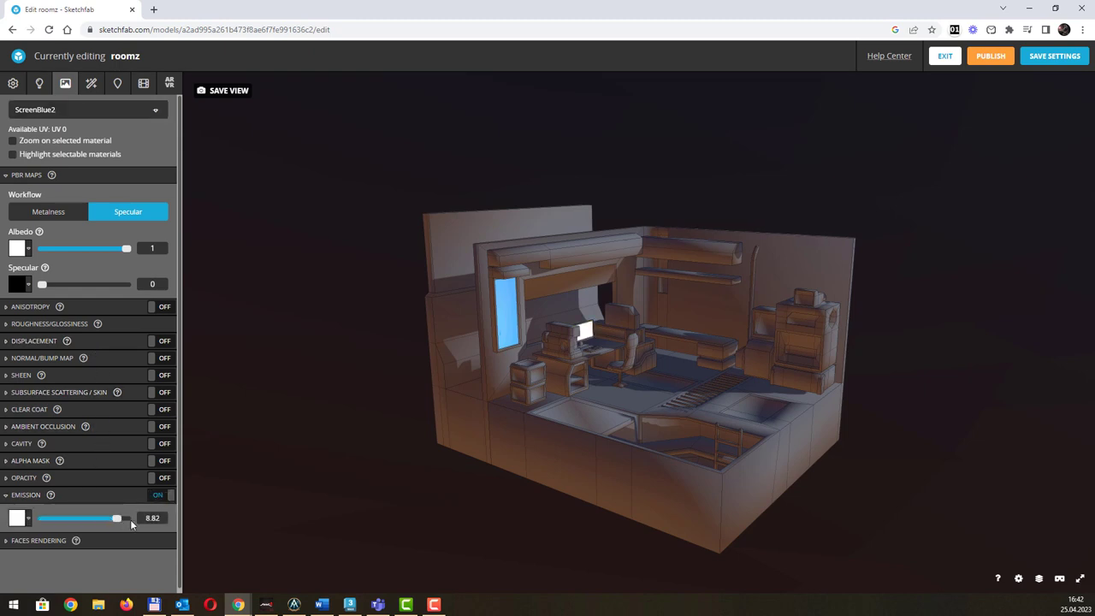
# Set the ScreenBlue2 material's emission colour to bright cyan.
pyautogui.click(17, 518)
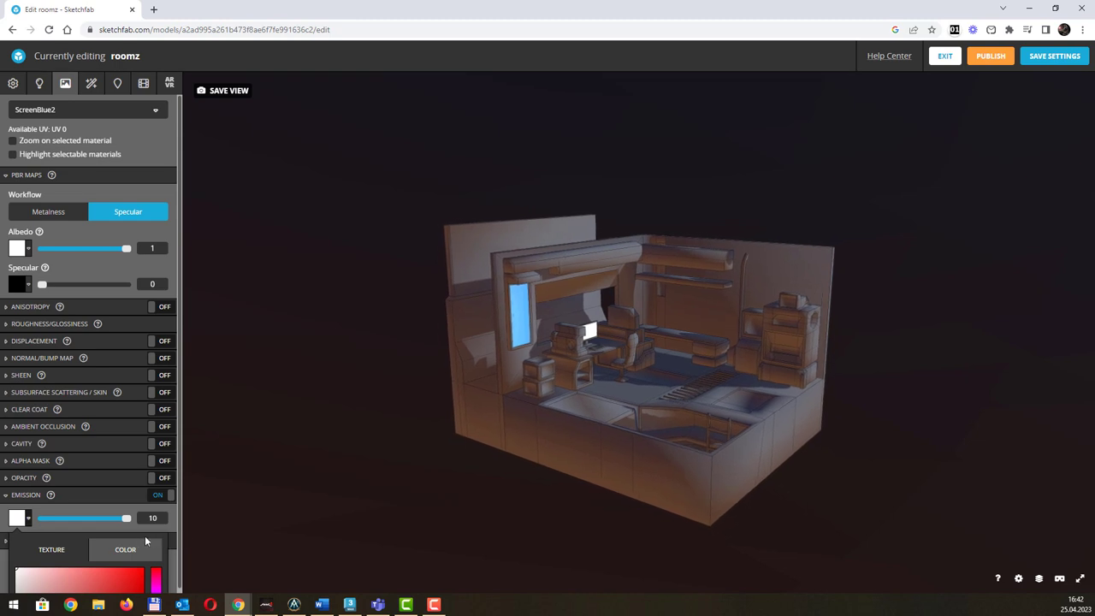
pyautogui.click(125, 509)
pyautogui.scroll(-1, 133, 509)
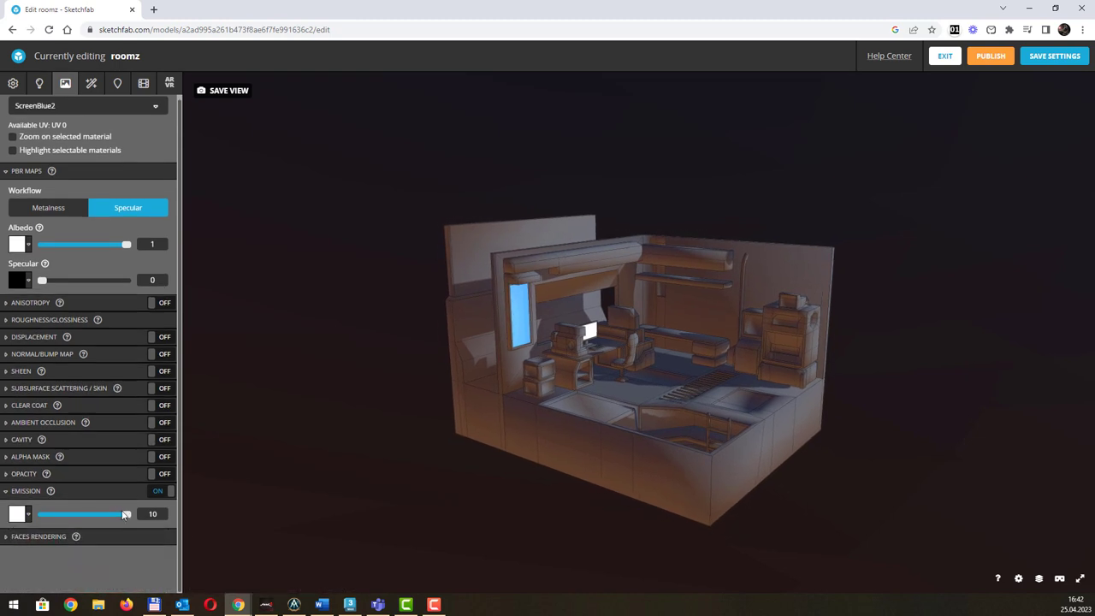
pyautogui.click(12, 513)
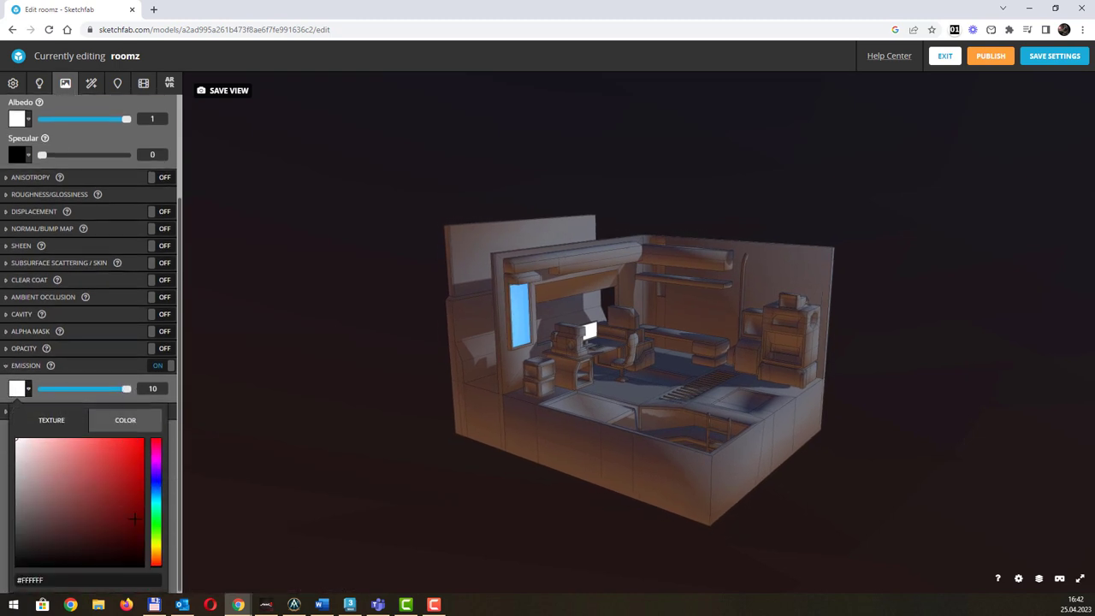
pyautogui.click(139, 447)
pyautogui.click(491, 352)
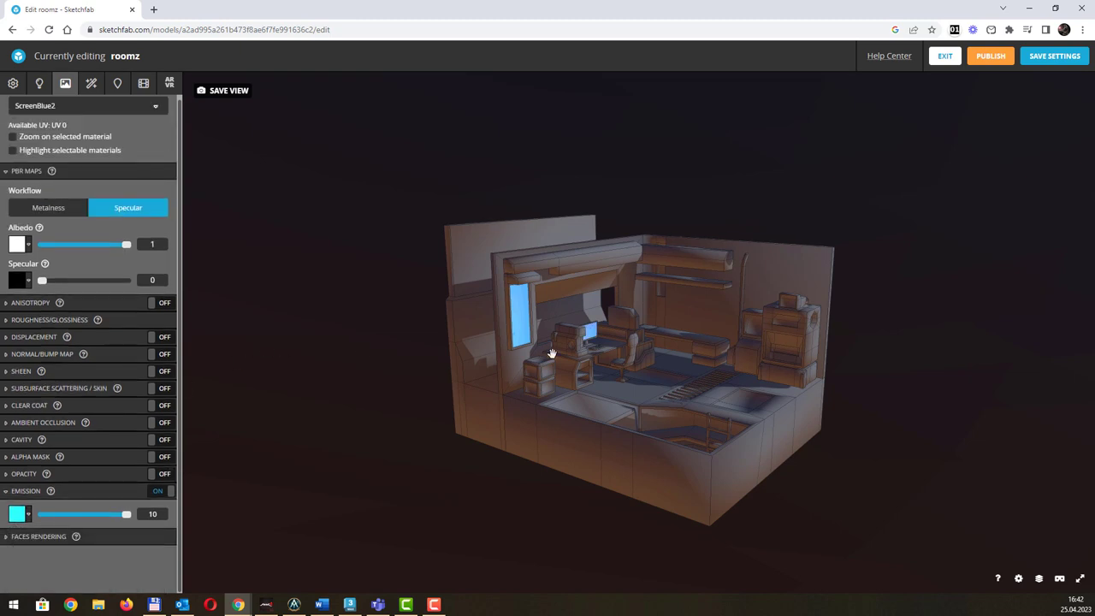
# Turn on emission for the ScreenGreen material with an intensity of 10.
pyautogui.scroll(1, 88, 181)
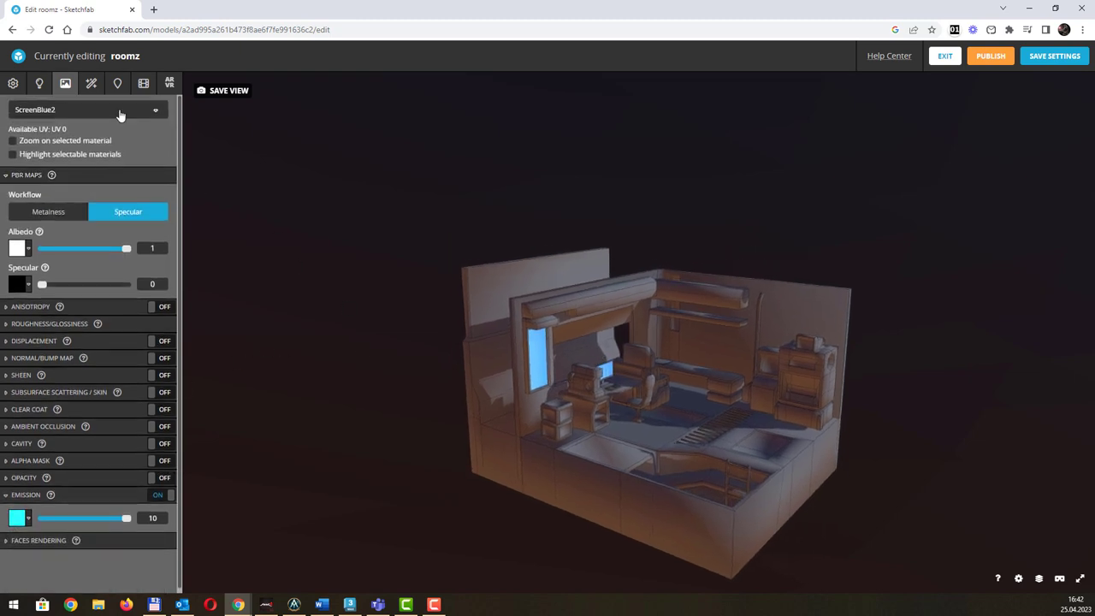
pyautogui.click(117, 110)
pyautogui.click(73, 215)
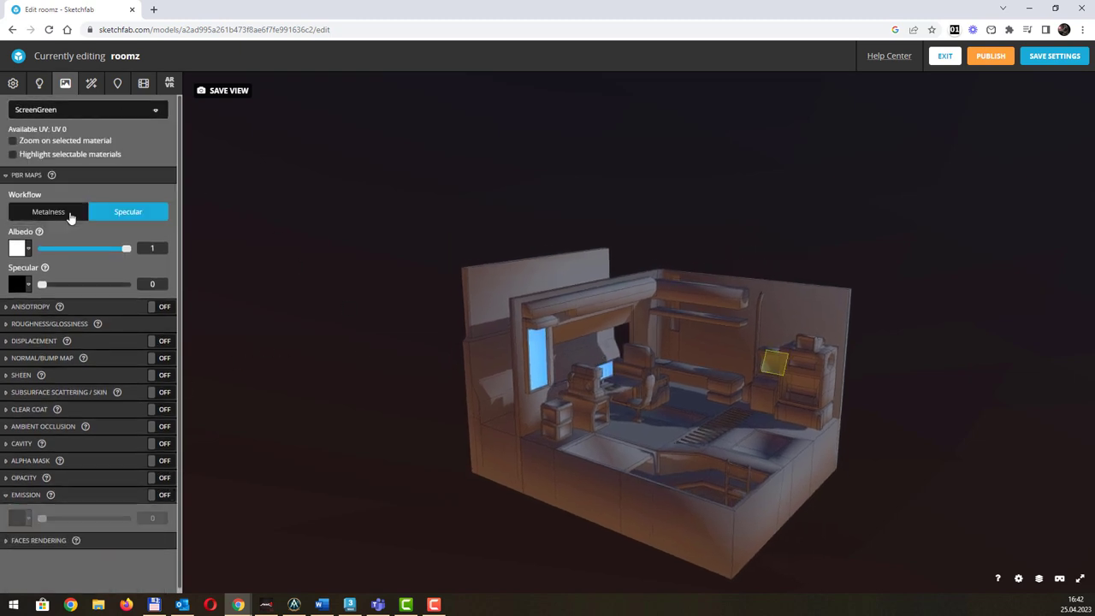
pyautogui.click(26, 478)
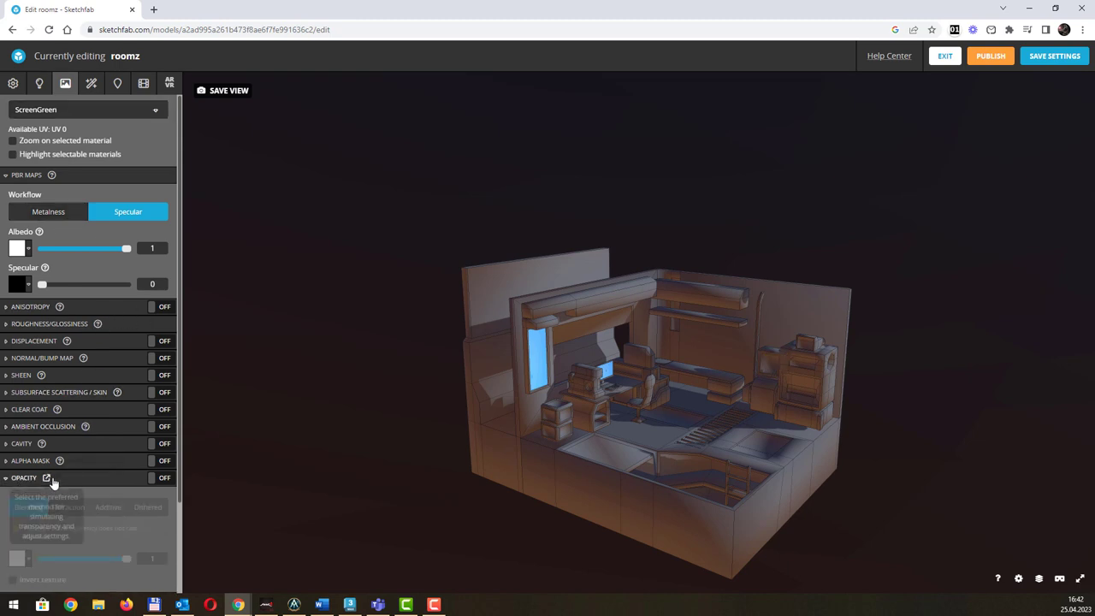
pyautogui.click(26, 478)
pyautogui.click(159, 496)
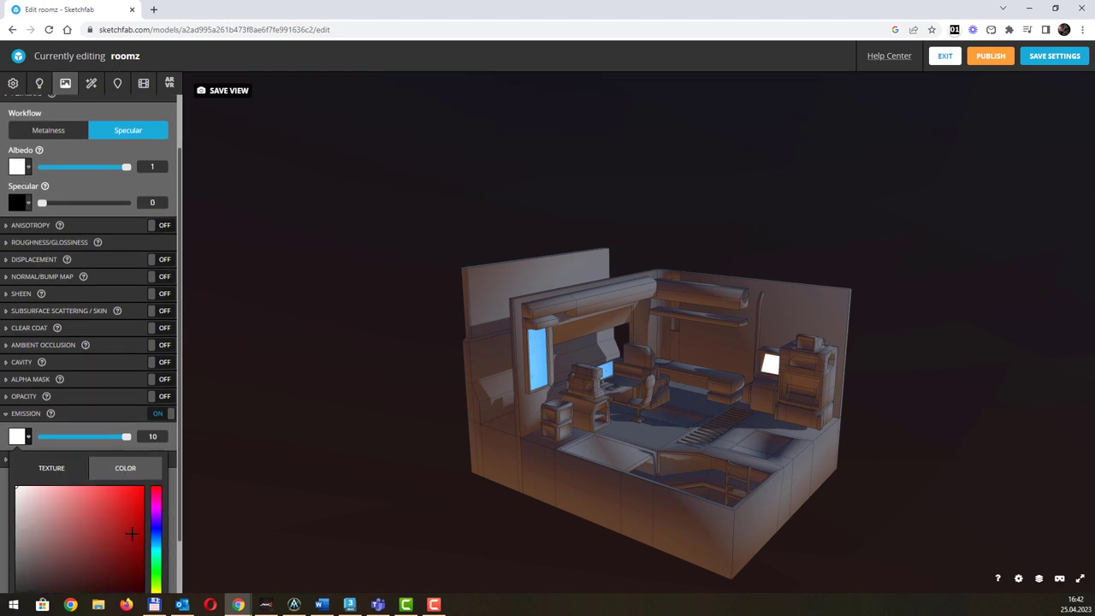
# Give the ScreenGreen material a pale yellow emission colour so that its screen glows lime green.
pyautogui.click(156, 527)
pyautogui.click(134, 449)
pyautogui.click(286, 354)
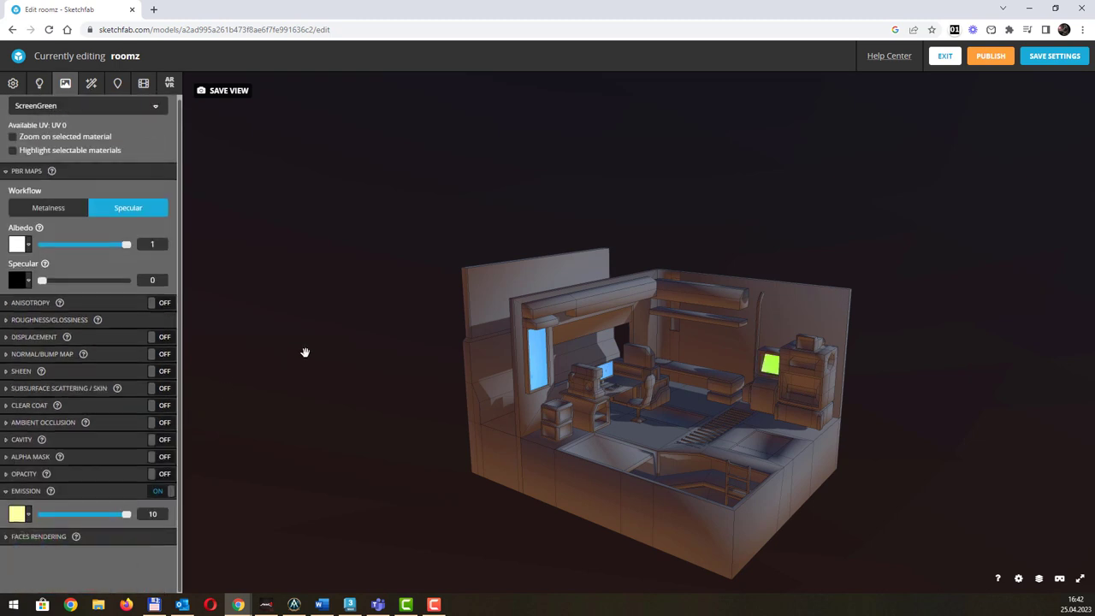
pyautogui.doubleClick(513, 339)
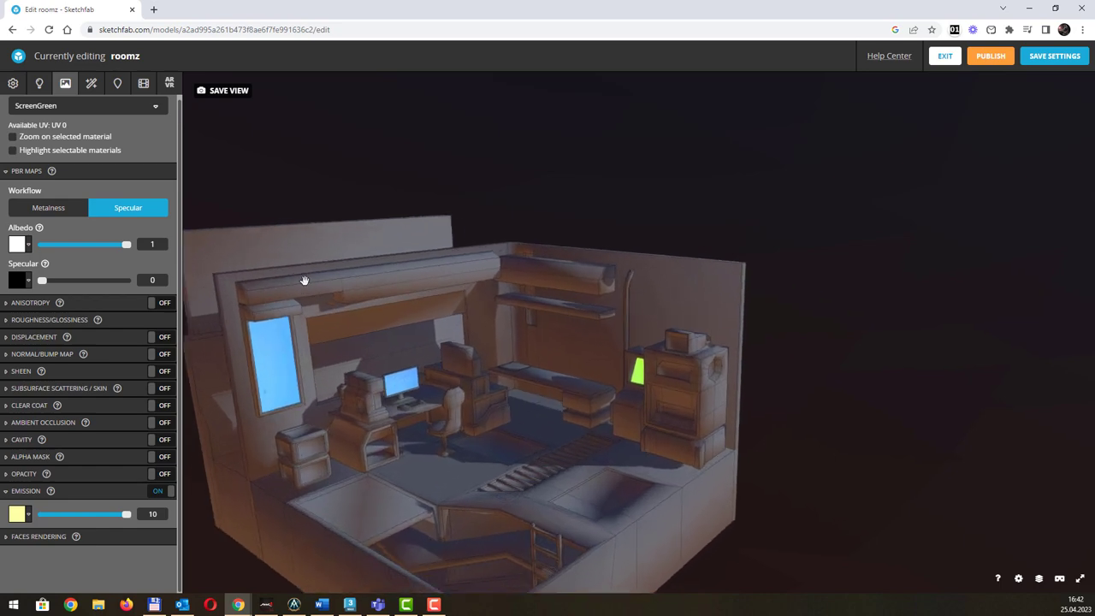
# Set the Pine Tree Arch environment's brightness to about 0.0434, with shadow light intensity about 4.3 and shadow bias about 0.2478.
pyautogui.click(38, 83)
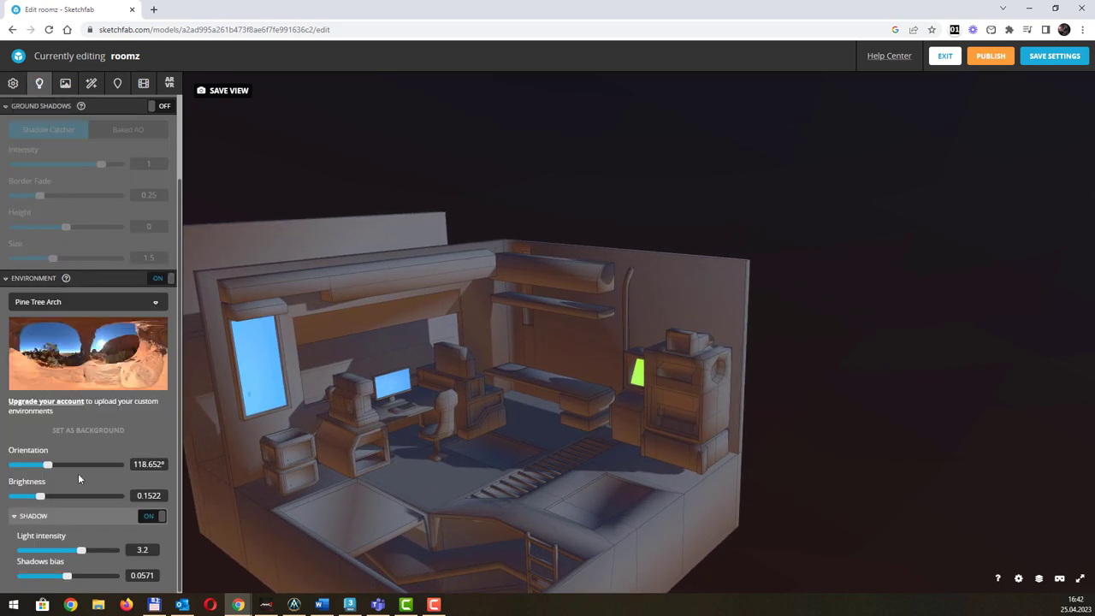
pyautogui.moveTo(45, 496)
pyautogui.mouseDown()
pyautogui.moveTo(17, 497)
pyautogui.moveTo(30, 497)
pyautogui.mouseUp()
pyautogui.moveTo(324, 478); pyautogui.dragTo(685, 383)
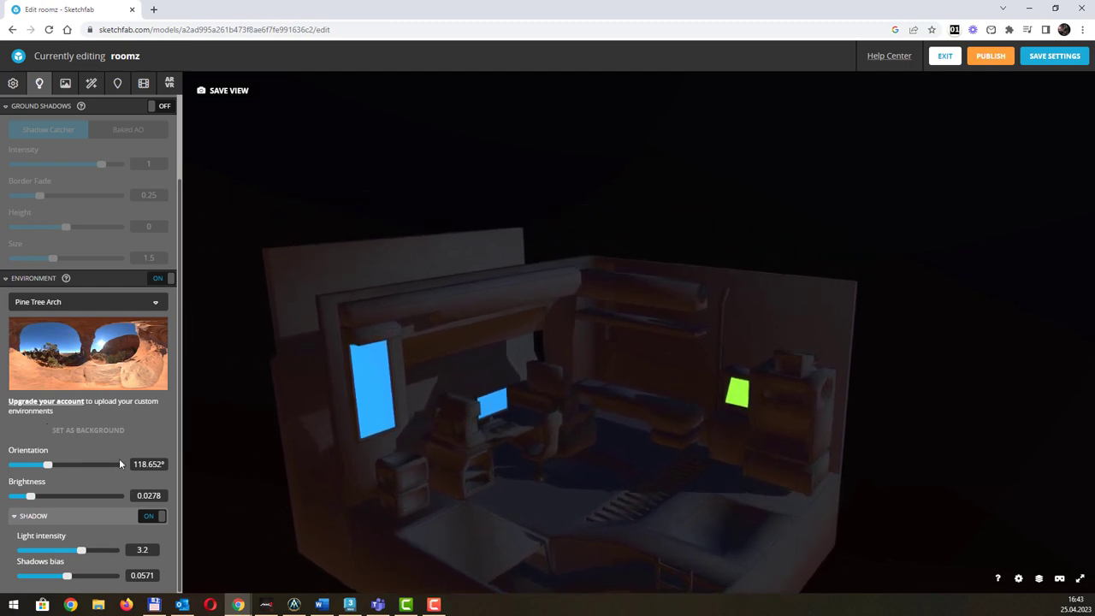
pyautogui.click(128, 301)
pyautogui.click(154, 351)
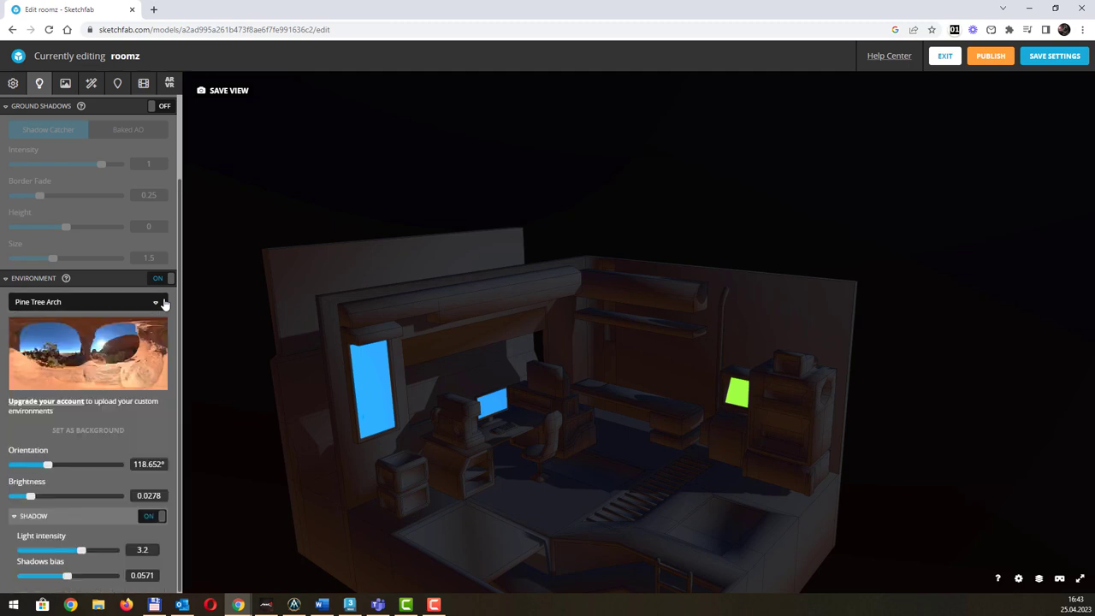
pyautogui.moveTo(79, 552)
pyautogui.mouseDown()
pyautogui.moveTo(48, 551)
pyautogui.moveTo(137, 546)
pyautogui.moveTo(75, 552)
pyautogui.mouseUp()
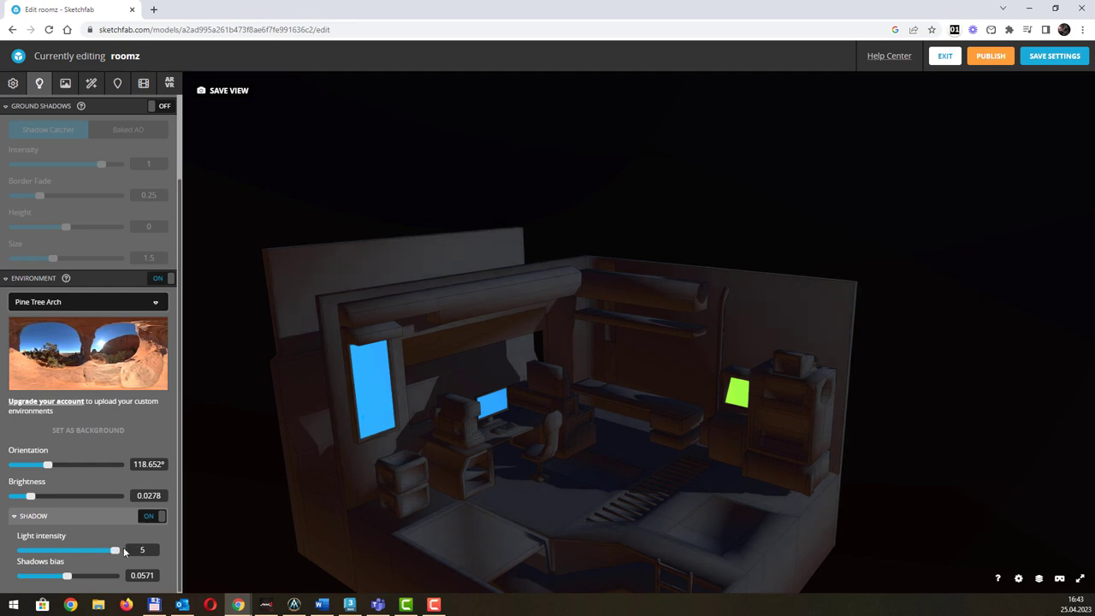
pyautogui.moveTo(30, 499)
pyautogui.mouseDown()
pyautogui.moveTo(17, 499)
pyautogui.moveTo(32, 499)
pyautogui.mouseUp()
pyautogui.moveTo(114, 550); pyautogui.dragTo(88, 574)
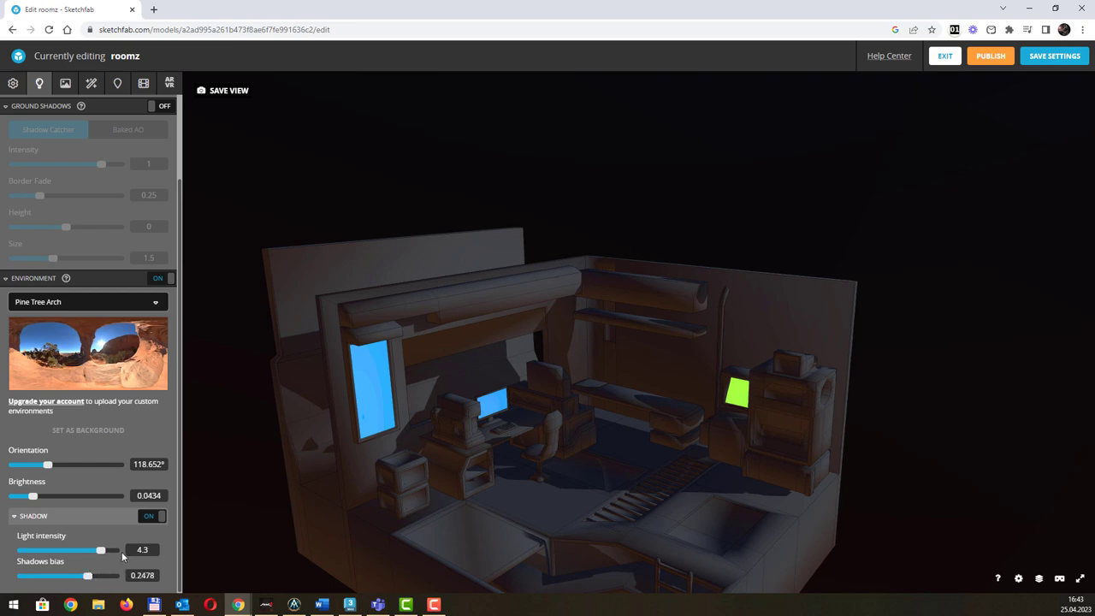
# Try the scene's directional lights and the ground shadows, switching each back off.
pyautogui.scroll(3, 139, 156)
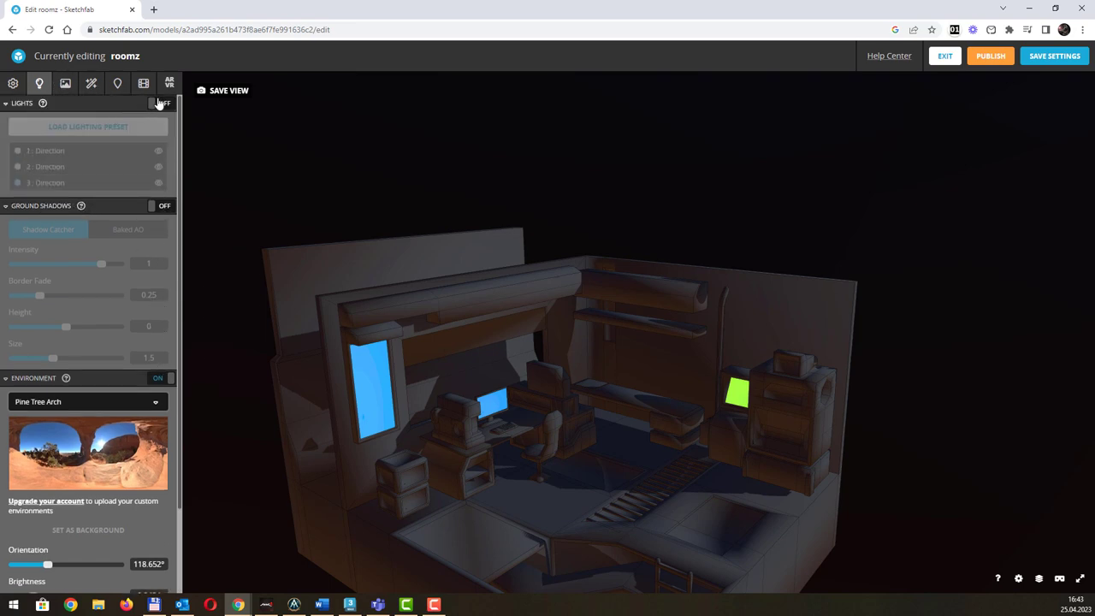
pyautogui.click(160, 103)
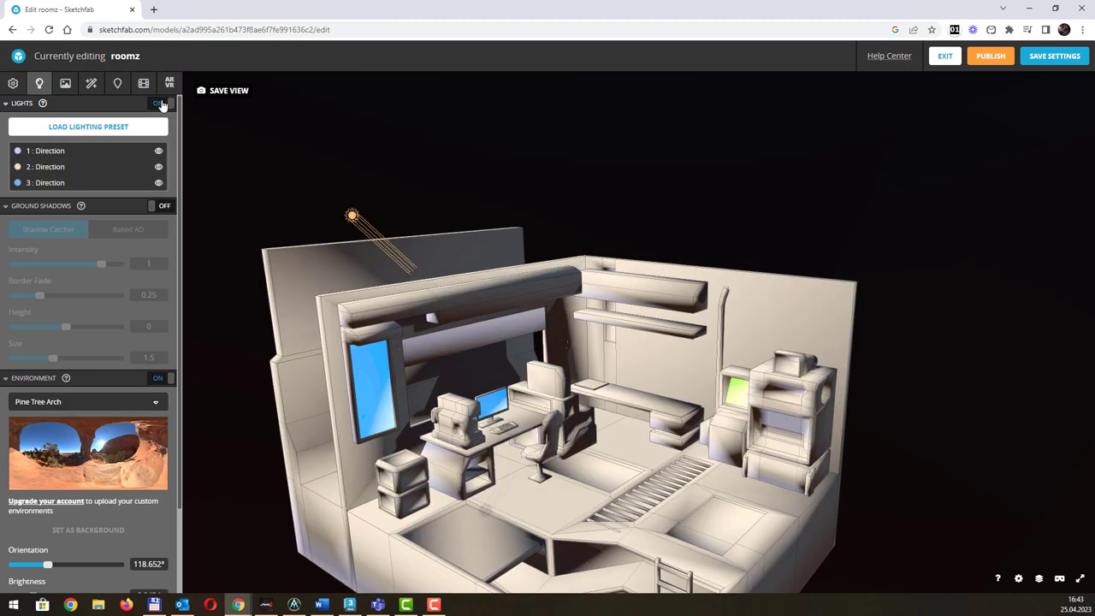
pyautogui.click(159, 103)
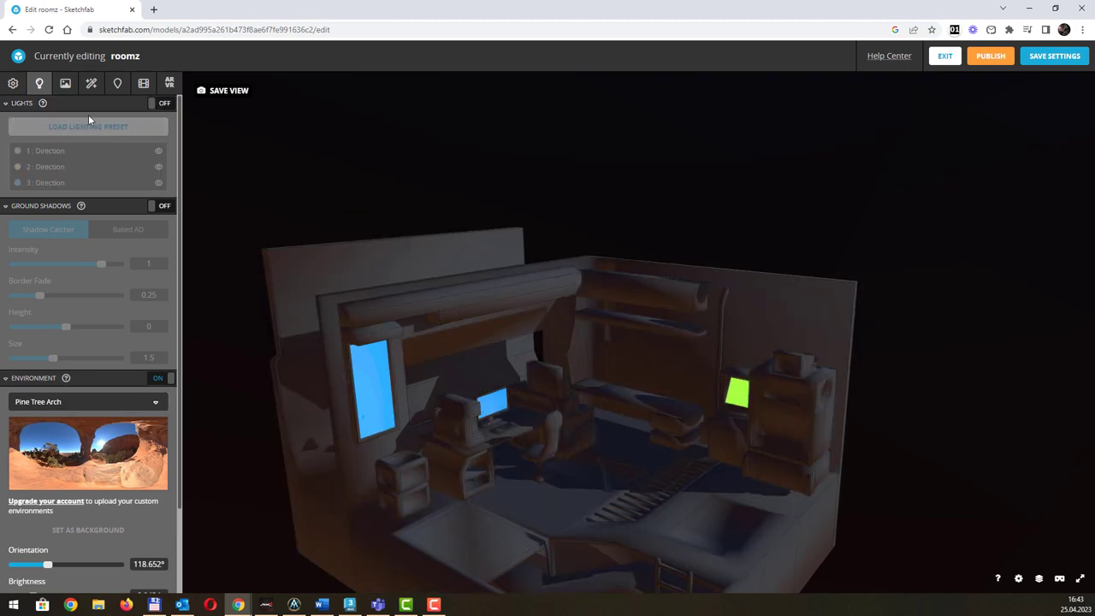
pyautogui.click(159, 205)
pyautogui.click(159, 205)
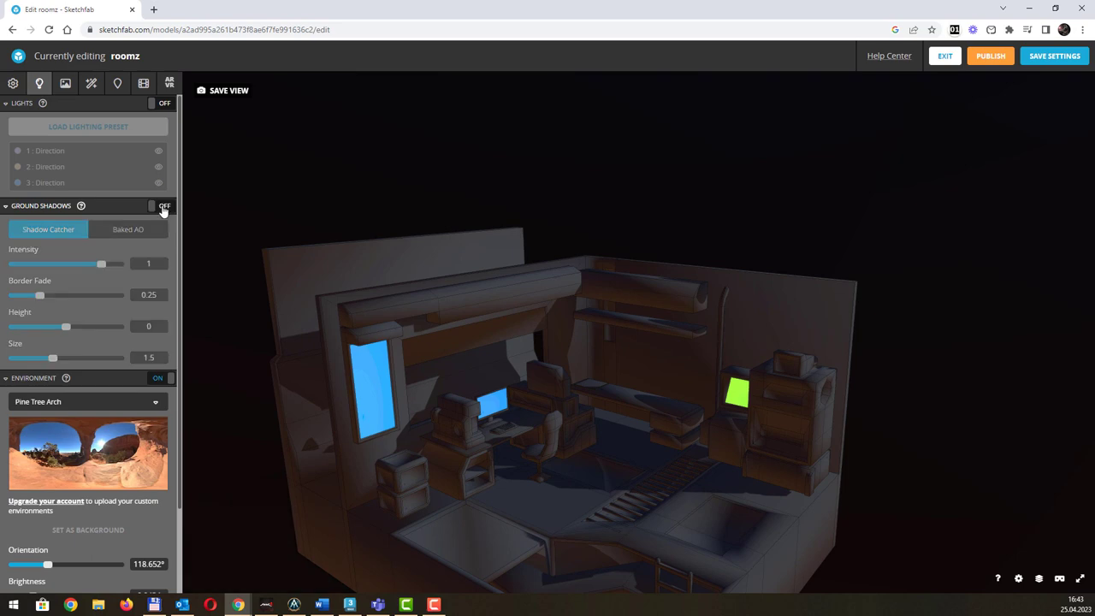
# Select the MetallWalls material and switch it to the Metalness workflow.
pyautogui.click(65, 83)
pyautogui.click(89, 108)
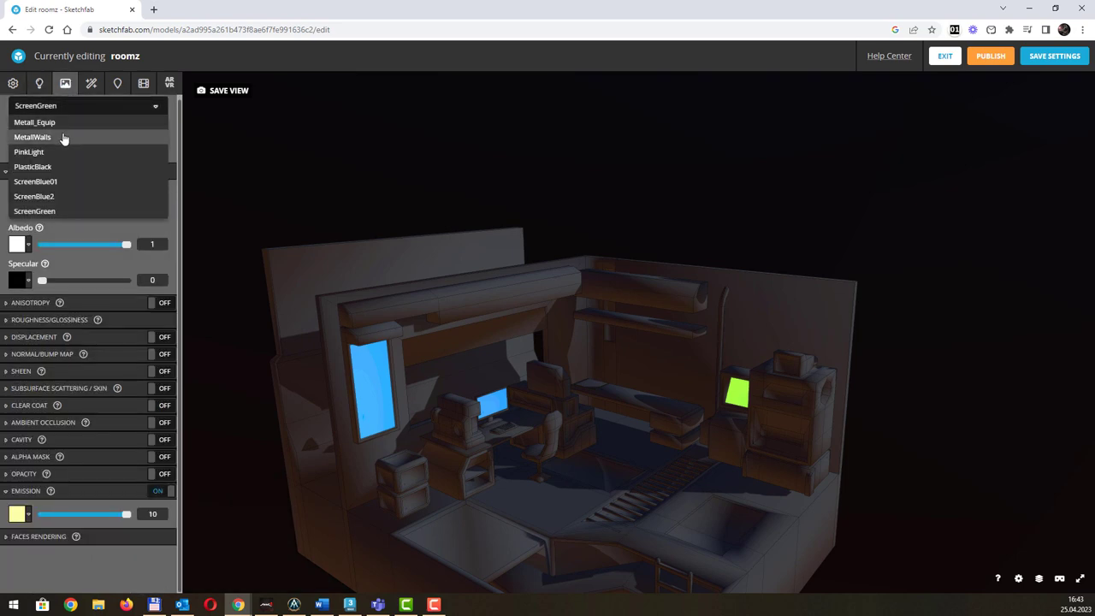
pyautogui.click(63, 138)
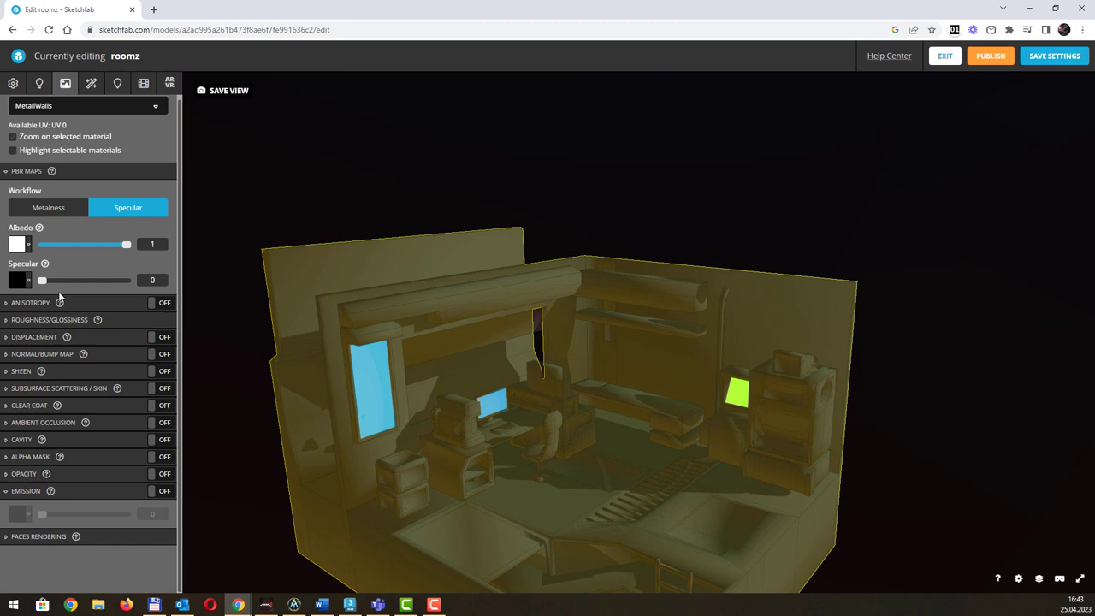
pyautogui.click(61, 209)
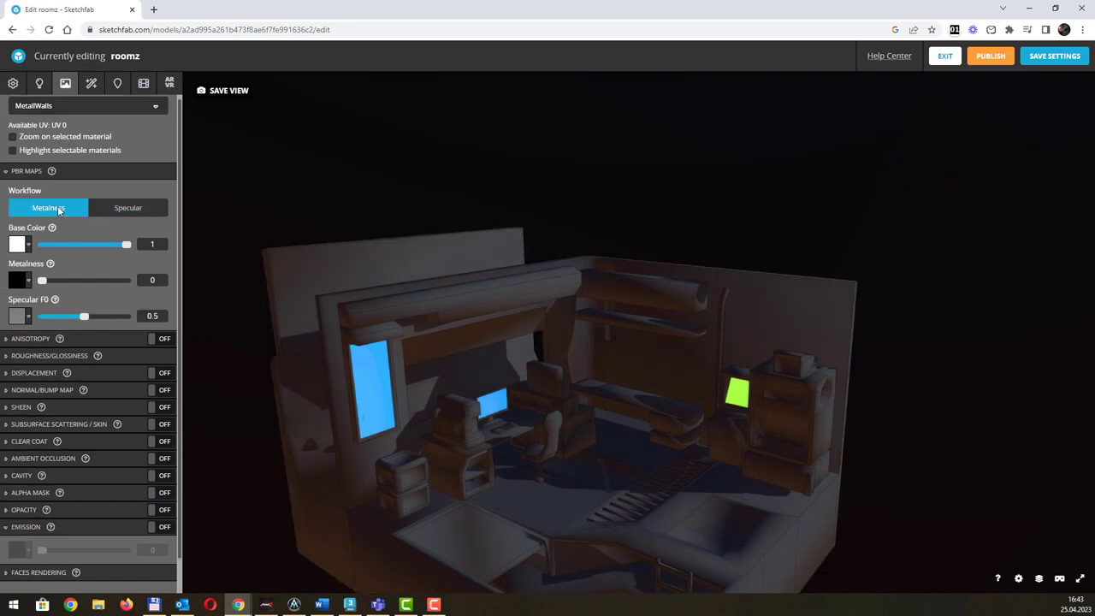
# Give MetallWalls a muted reddish-brown base colour near #856262, with metalness 0.175 and Specular F0 0.638.
pyautogui.click(15, 245)
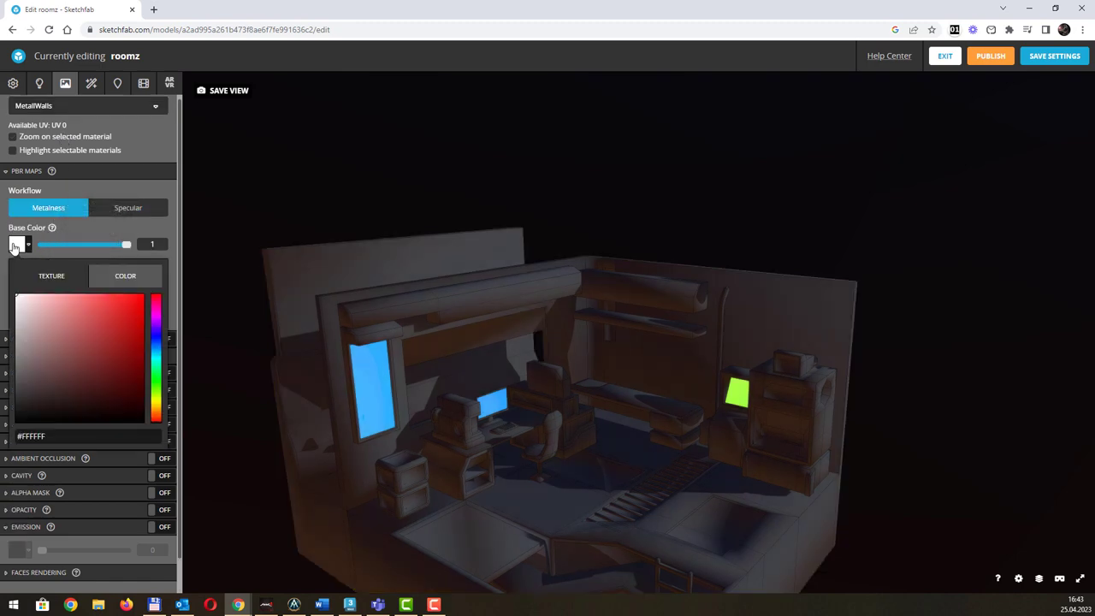
pyautogui.moveTo(43, 322); pyautogui.dragTo(50, 354)
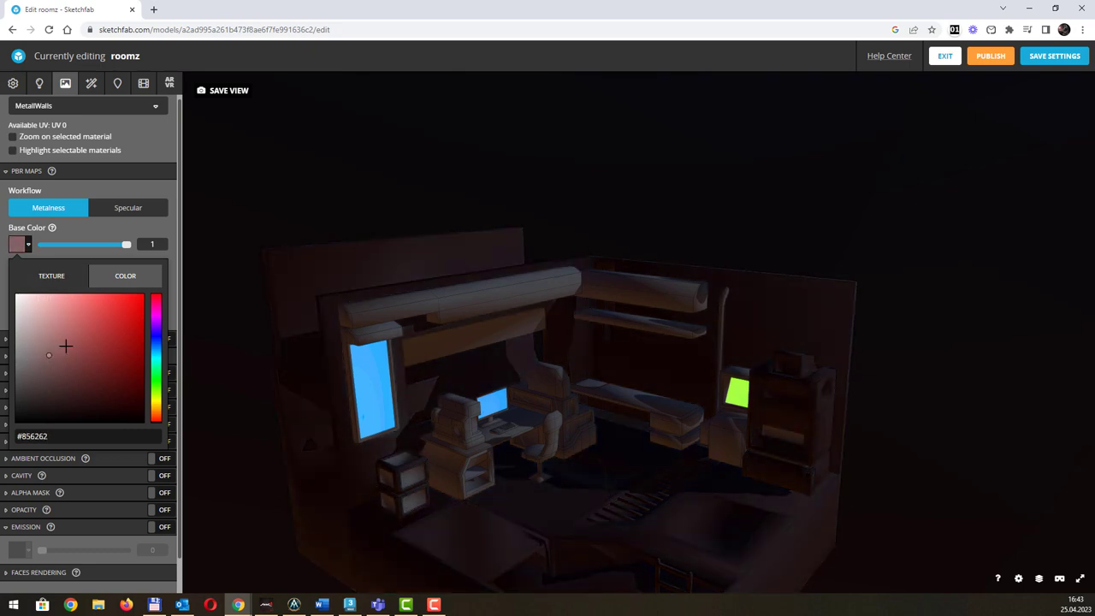
pyautogui.click(101, 230)
pyautogui.moveTo(40, 282)
pyautogui.mouseDown()
pyautogui.moveTo(94, 282)
pyautogui.moveTo(11, 284)
pyautogui.moveTo(135, 283)
pyautogui.moveTo(12, 282)
pyautogui.moveTo(55, 282)
pyautogui.mouseUp()
pyautogui.moveTo(77, 320); pyautogui.dragTo(98, 324)
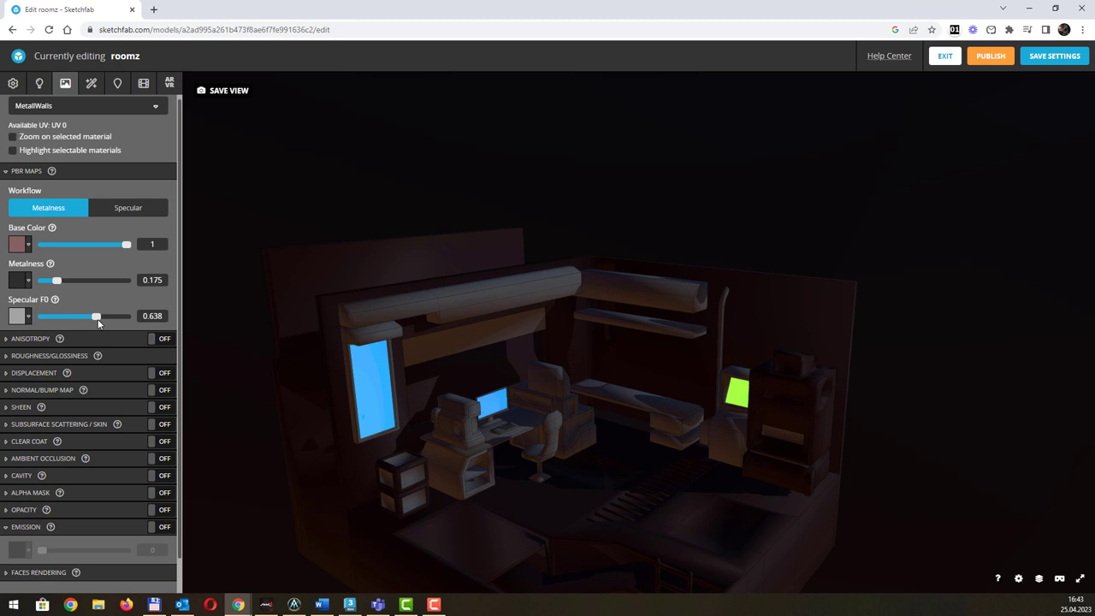
# Enable anisotropy on MetallWalls with an intensity of about 0.542 and a direction factor of about -0.033.
pyautogui.click(7, 339)
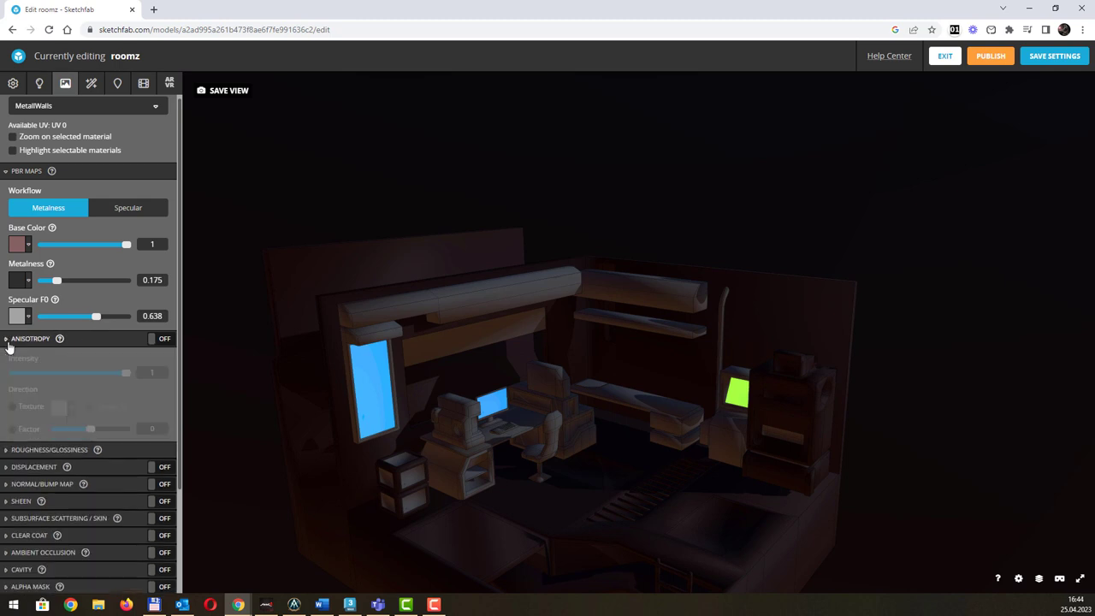
pyautogui.click(8, 342)
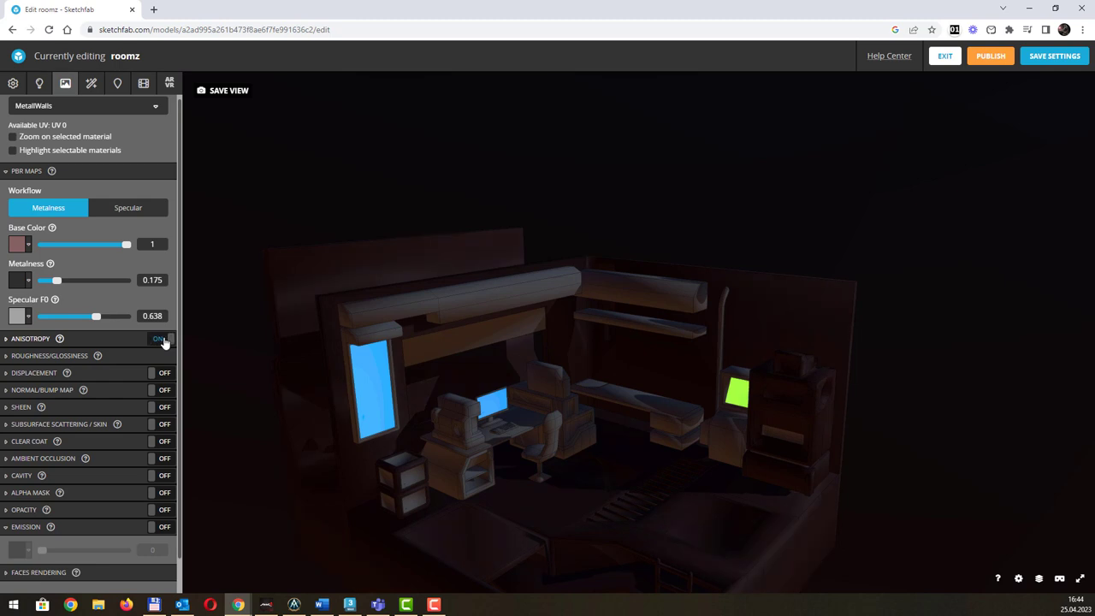
pyautogui.click(14, 342)
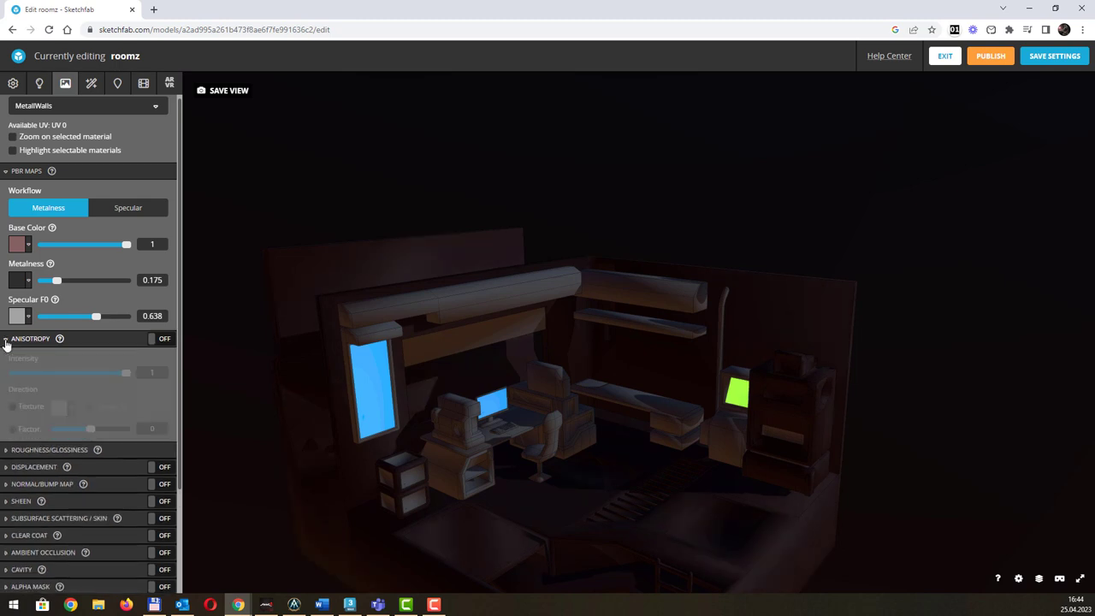
pyautogui.click(165, 342)
pyautogui.moveTo(125, 373); pyautogui.dragTo(74, 382)
pyautogui.moveTo(88, 430)
pyautogui.mouseDown()
pyautogui.moveTo(53, 430)
pyautogui.moveTo(154, 440)
pyautogui.moveTo(90, 438)
pyautogui.mouseUp()
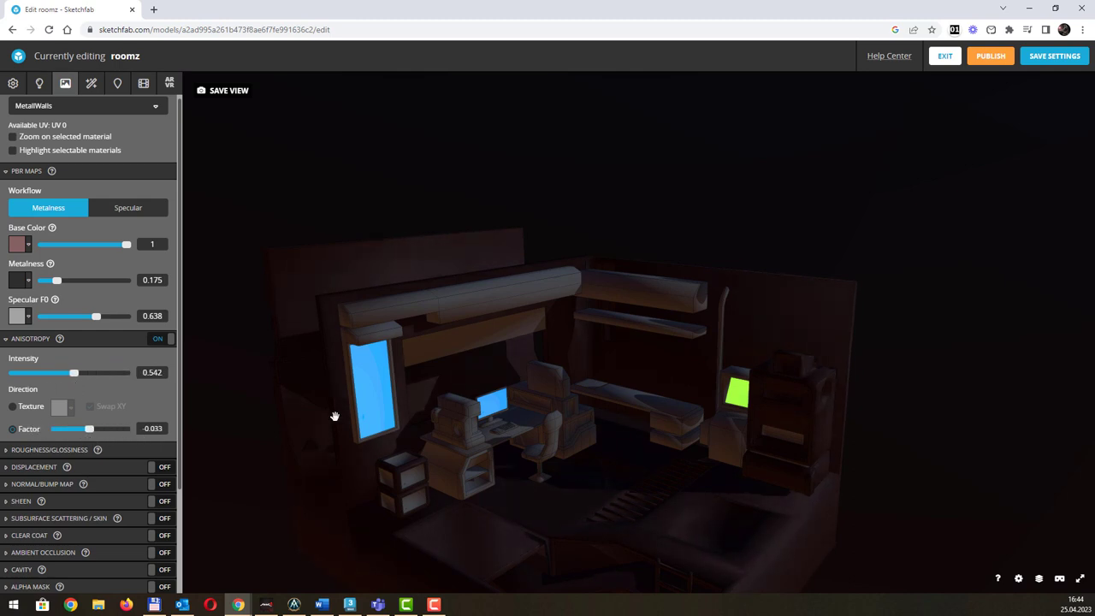
pyautogui.moveTo(684, 353); pyautogui.dragTo(627, 413)
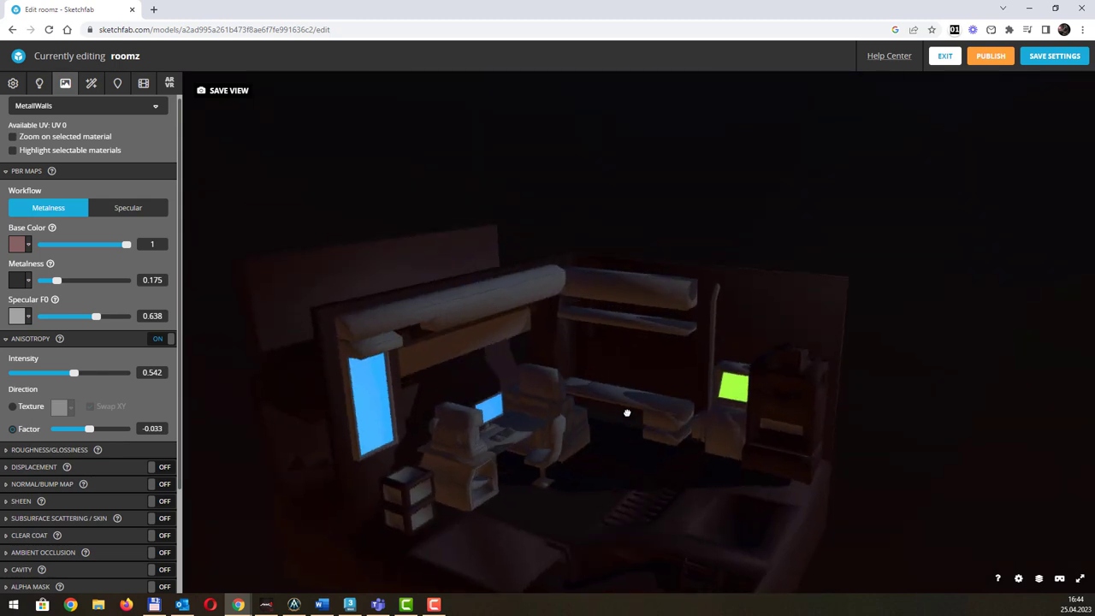
# Drive MetallWalls' anisotropy direction with a texture, importing no-translate-detected_19-125406.jpg from E:\Pictures\3ds\textures\Mettals.
pyautogui.click(25, 408)
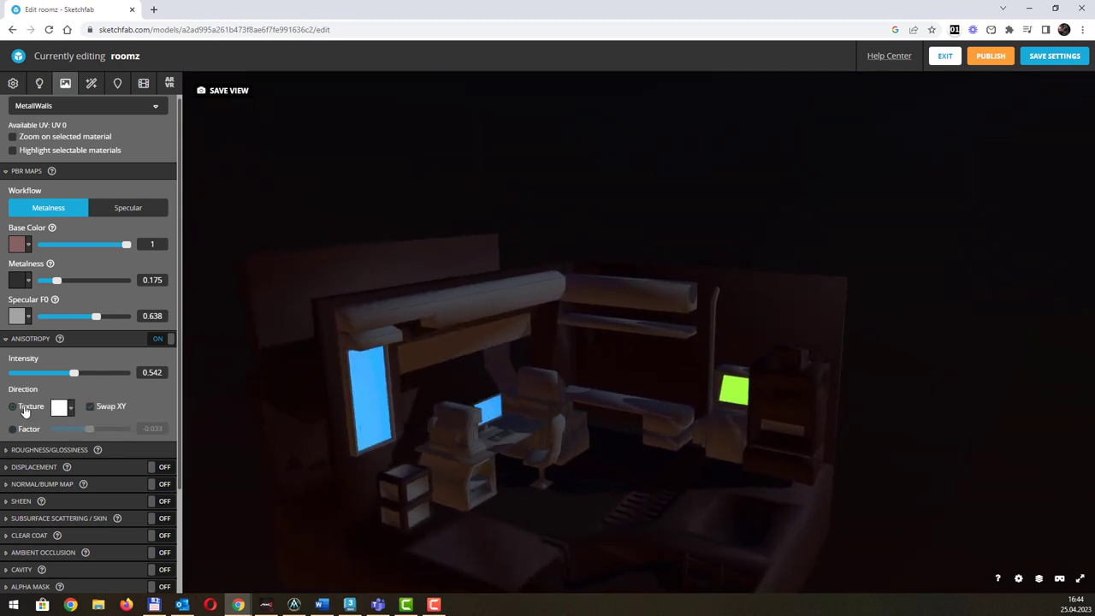
pyautogui.click(70, 407)
pyautogui.click(115, 443)
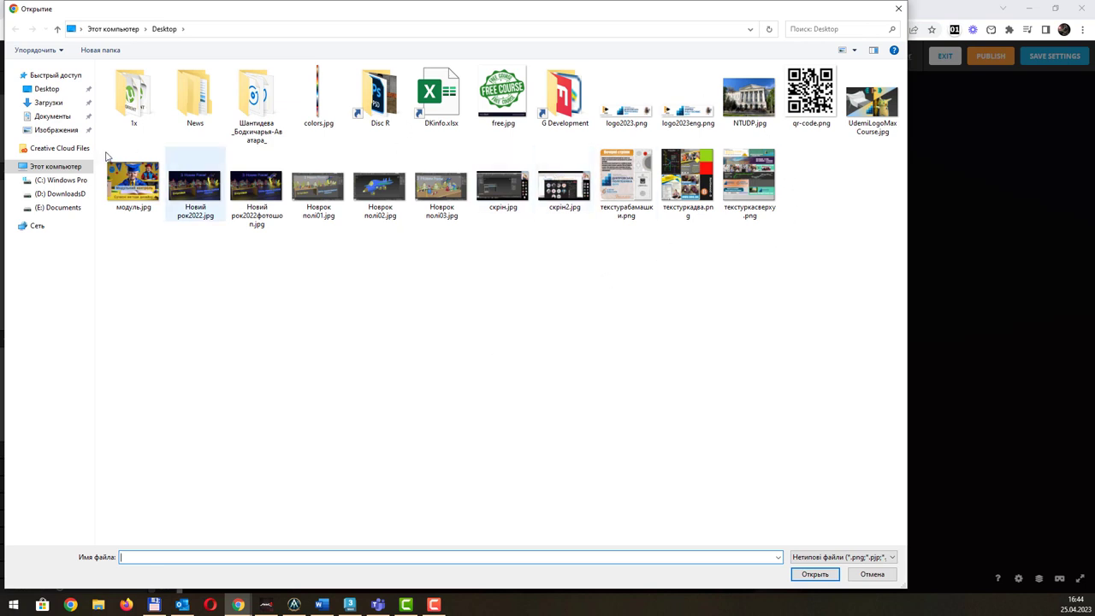
pyautogui.click(58, 207)
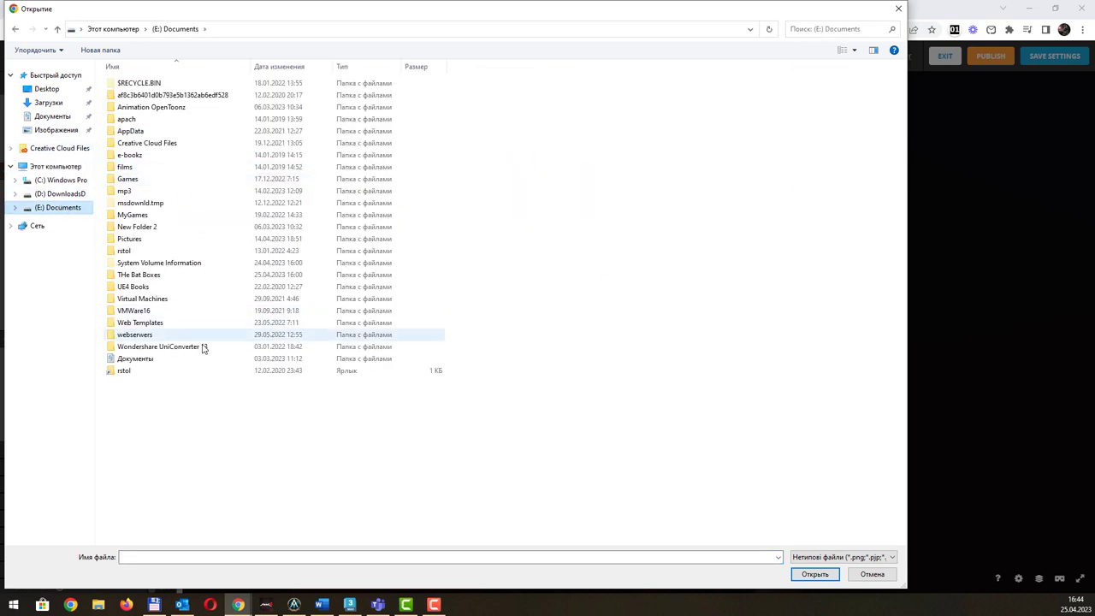
pyautogui.doubleClick(143, 242)
pyautogui.doubleClick(154, 85)
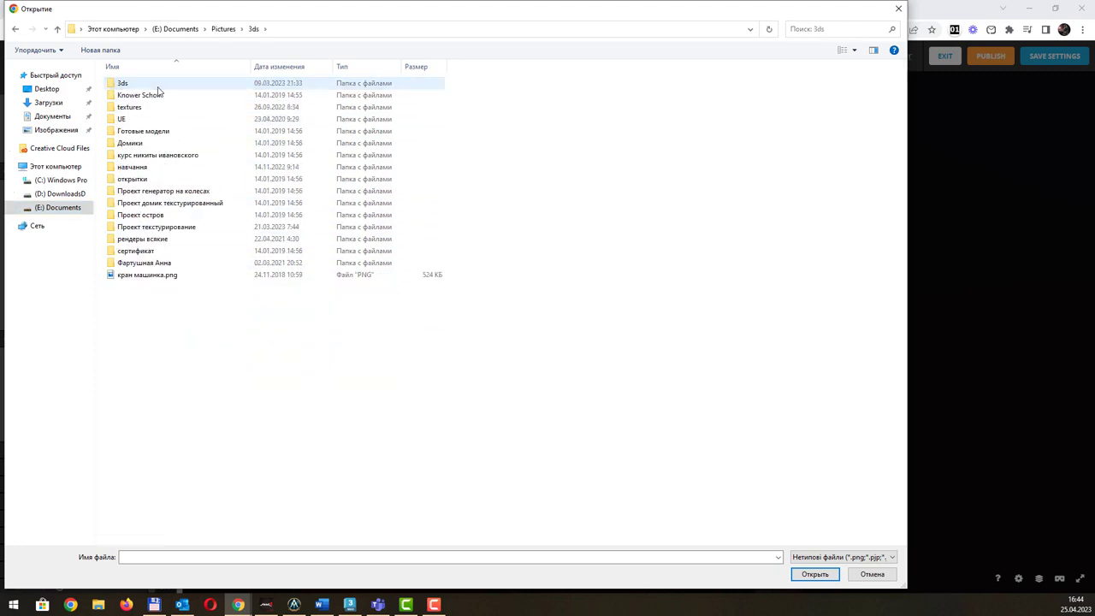
pyautogui.doubleClick(162, 108)
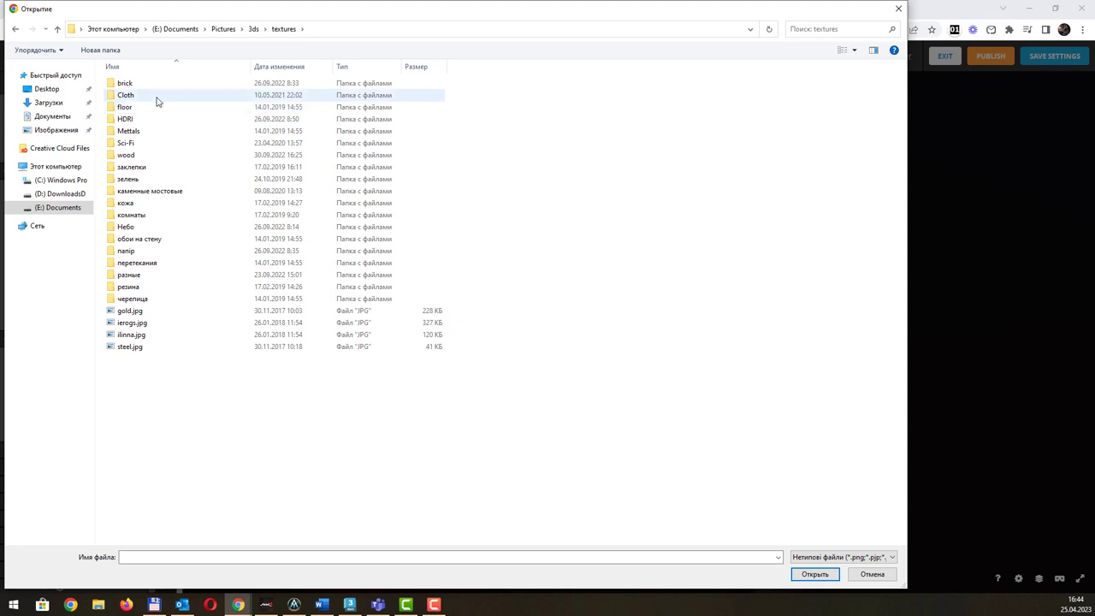
pyautogui.click(144, 131)
pyautogui.doubleClick(143, 131)
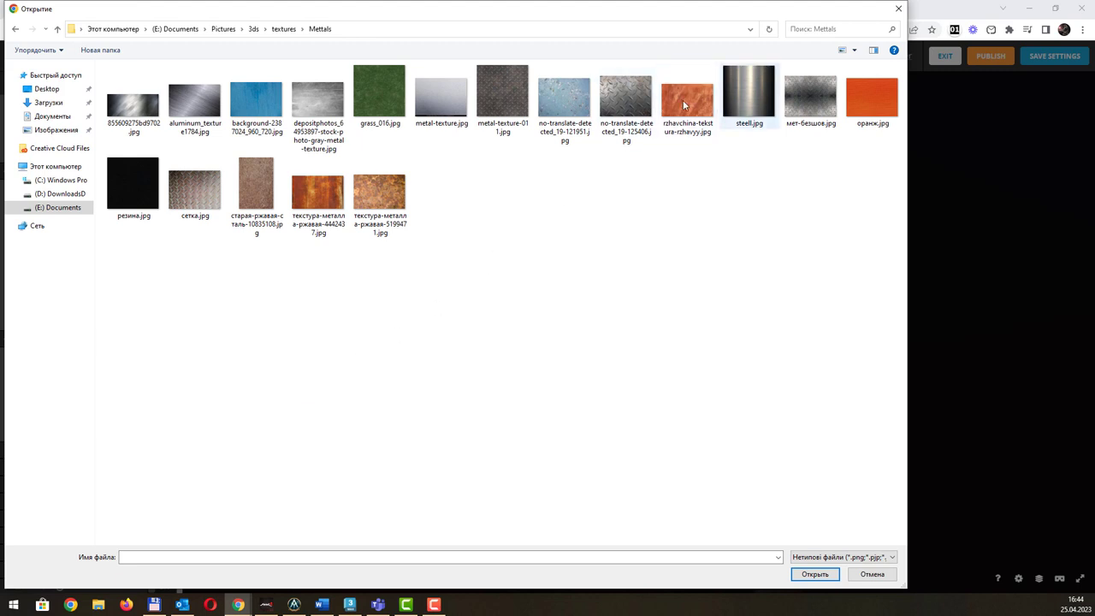
pyautogui.doubleClick(630, 93)
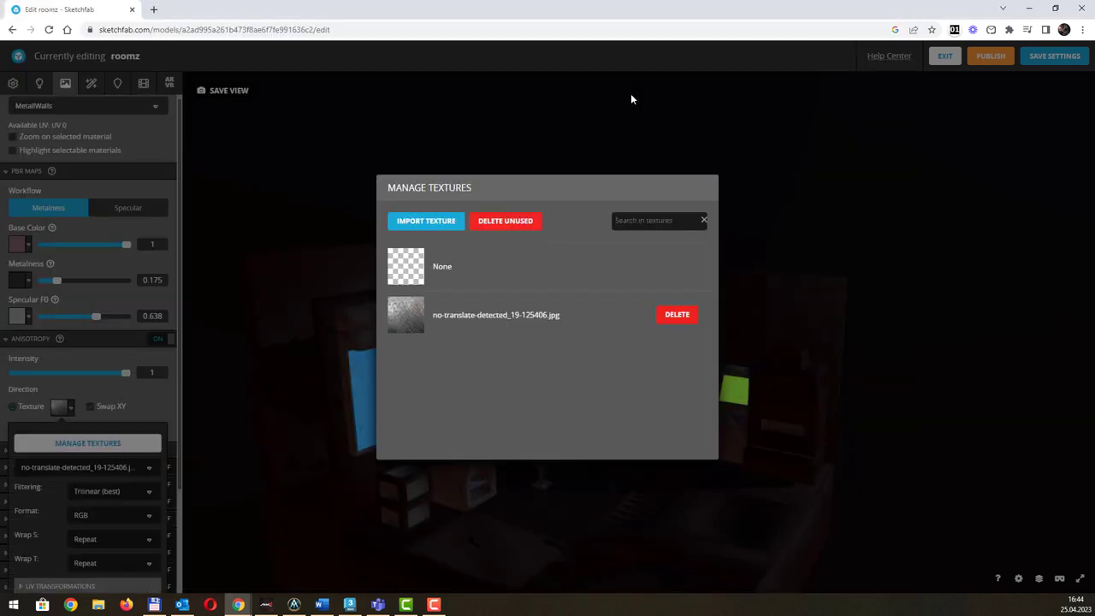
pyautogui.click(410, 333)
pyautogui.doubleClick(407, 314)
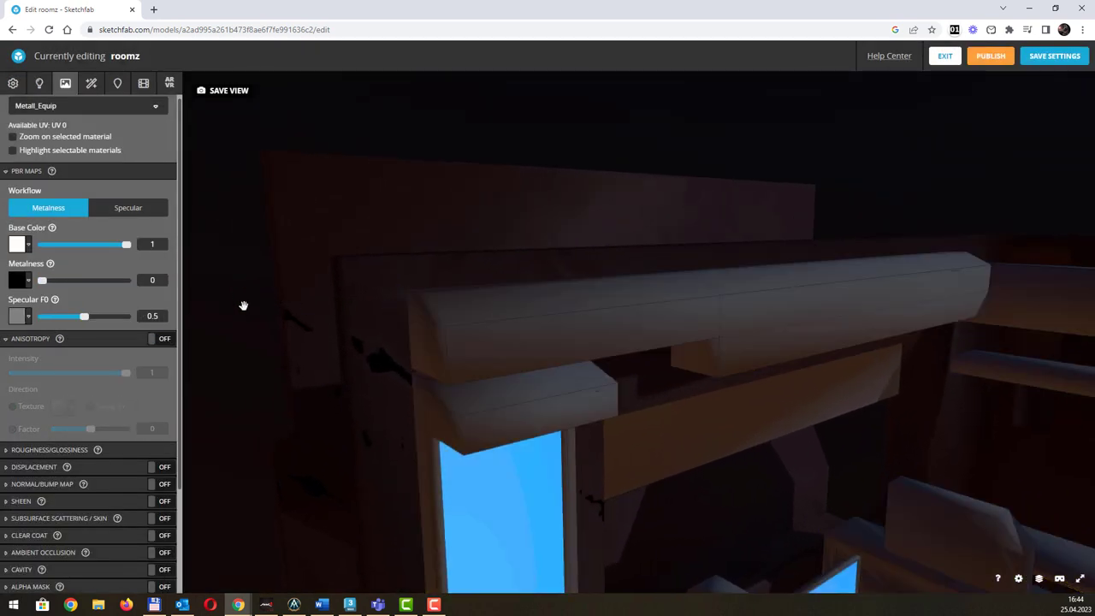
# Raise the Metall_Equip material's metalness to 0.827, and assign no-translate-detected_19-125406.jpg as its metalness texture.
pyautogui.doubleClick(540, 296)
pyautogui.moveTo(542, 295); pyautogui.dragTo(493, 321)
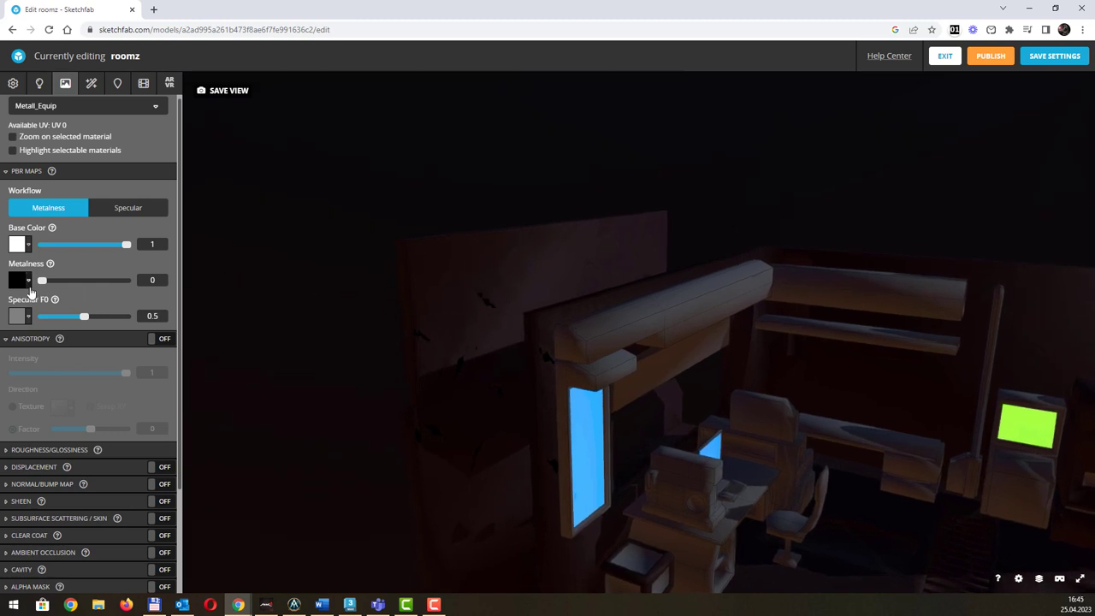
pyautogui.click(28, 284)
pyautogui.moveTo(42, 281); pyautogui.dragTo(112, 283)
pyautogui.click(28, 282)
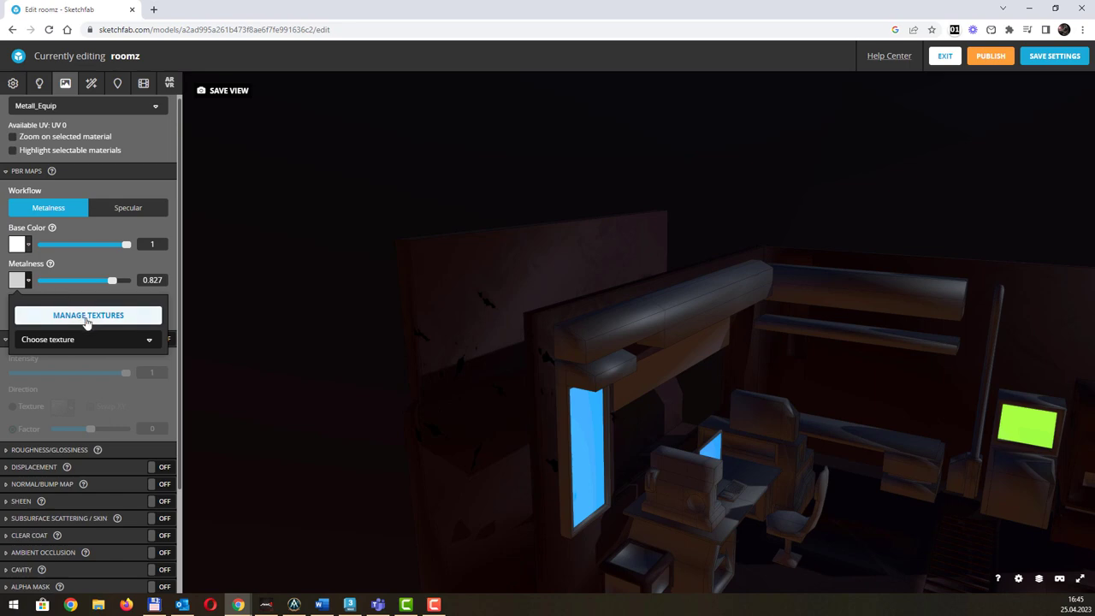
pyautogui.click(150, 339)
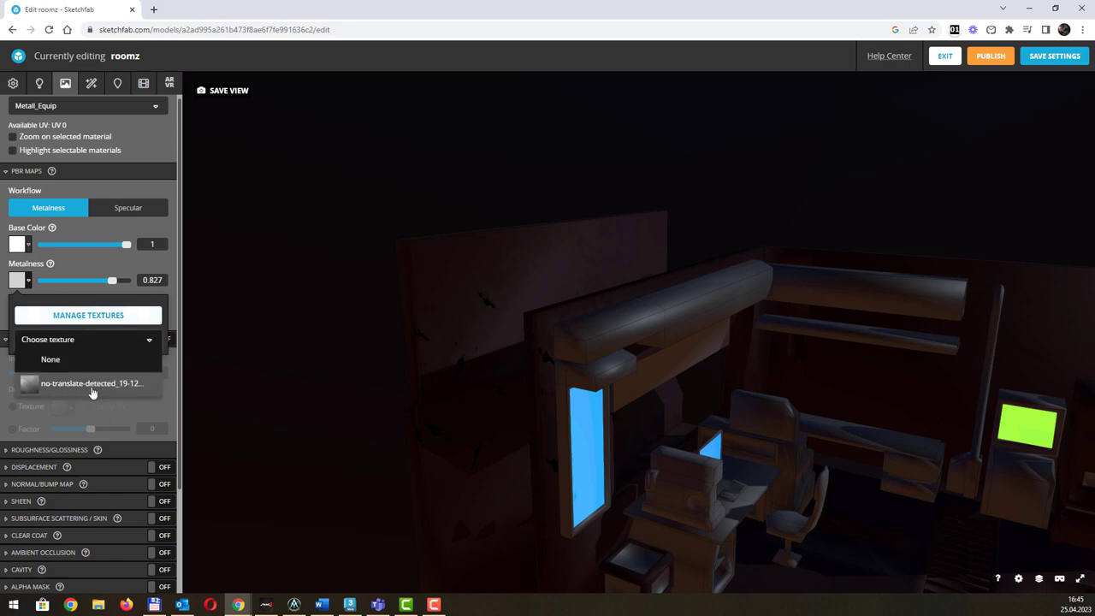
pyautogui.click(92, 386)
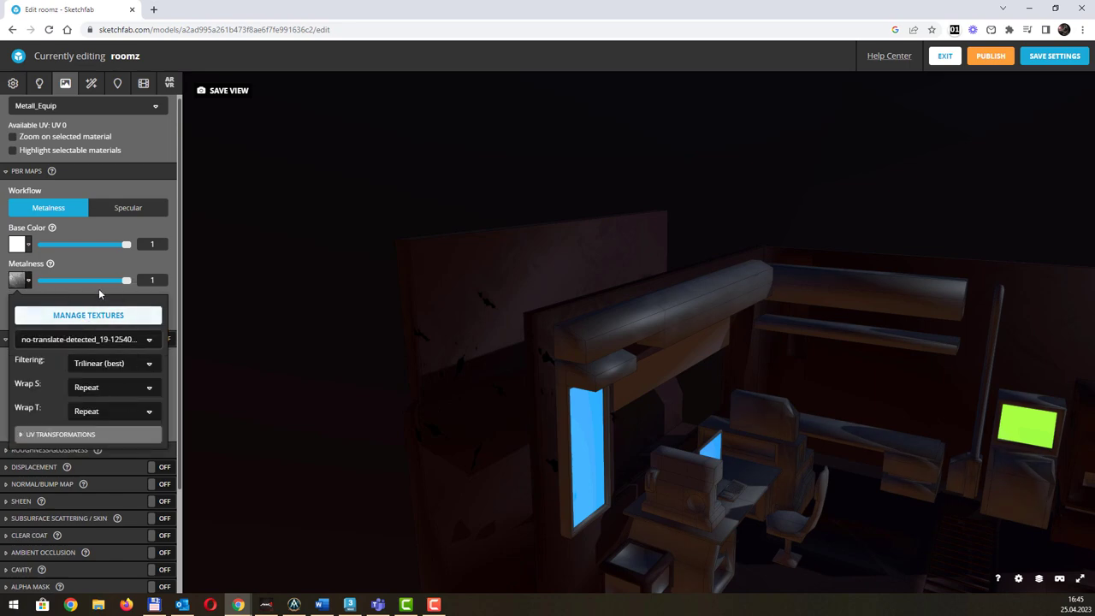
# Set the Metall_Equip metalness texture to Bilinear filtering, with Wrap S on Mirror and Wrap T on Repeat.
pyautogui.click(151, 366)
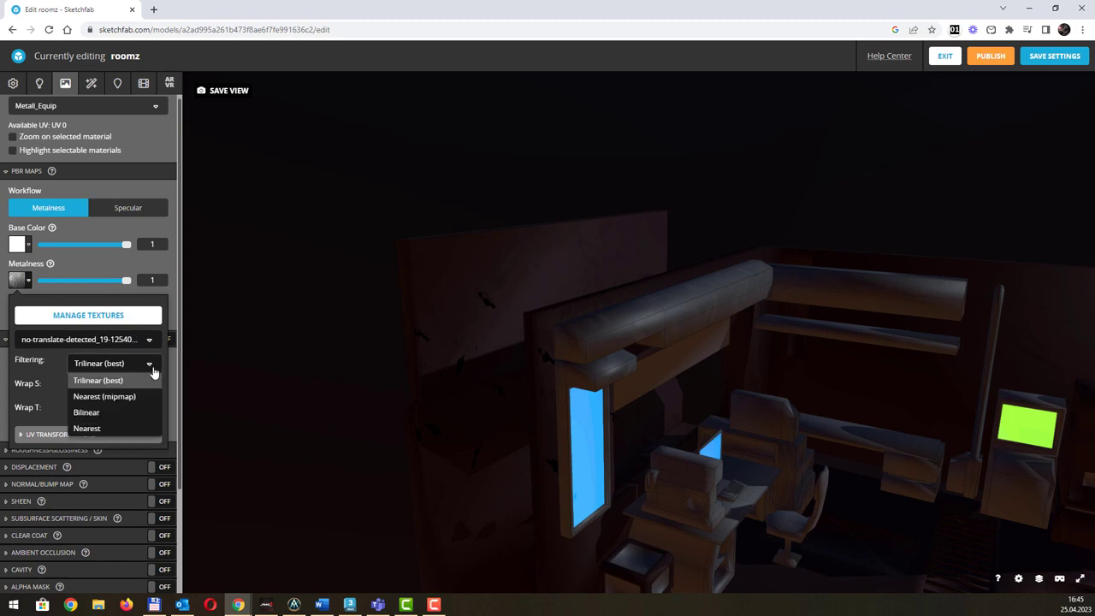
pyautogui.click(104, 412)
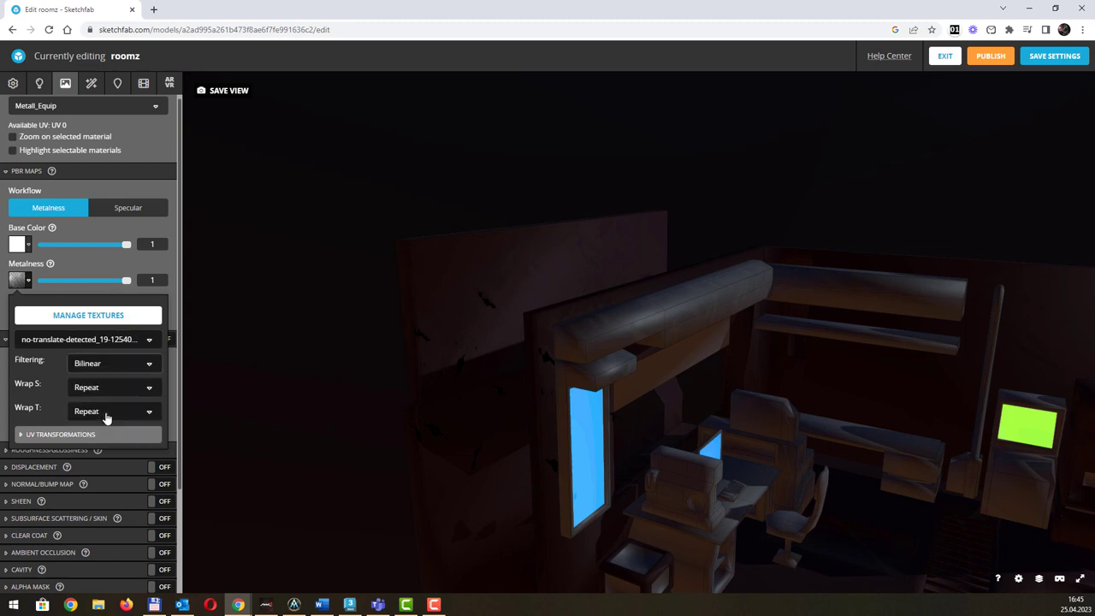
pyautogui.click(151, 390)
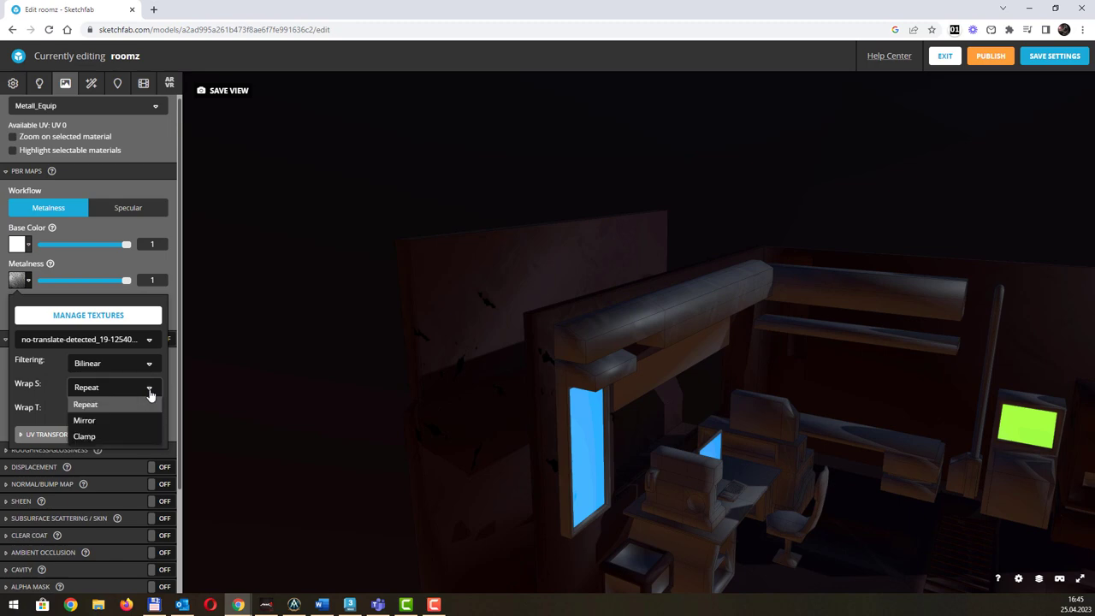
pyautogui.click(127, 420)
pyautogui.click(146, 413)
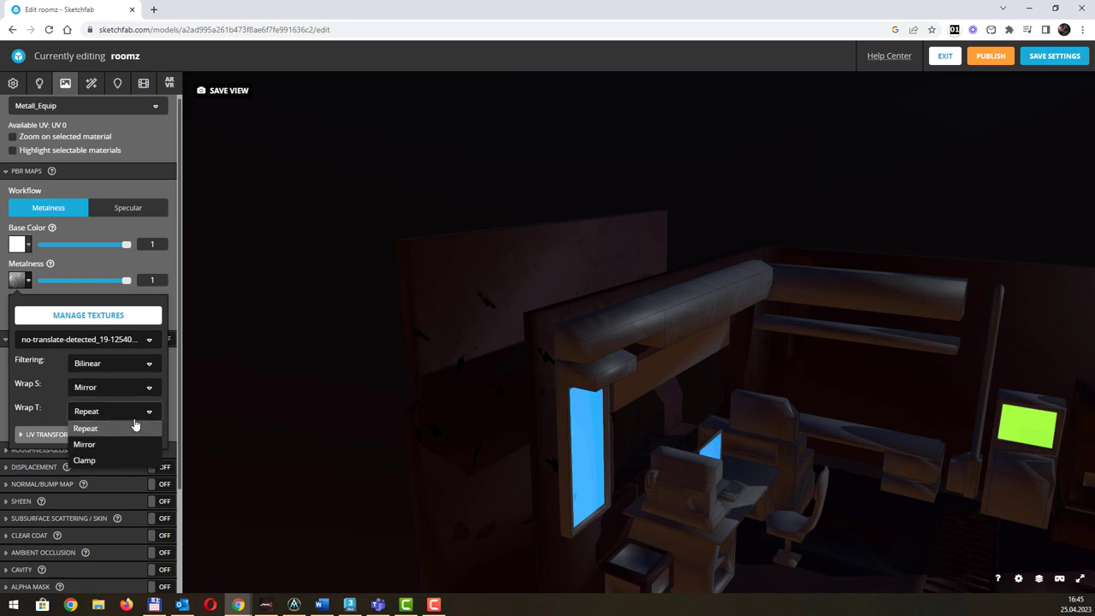
pyautogui.click(120, 423)
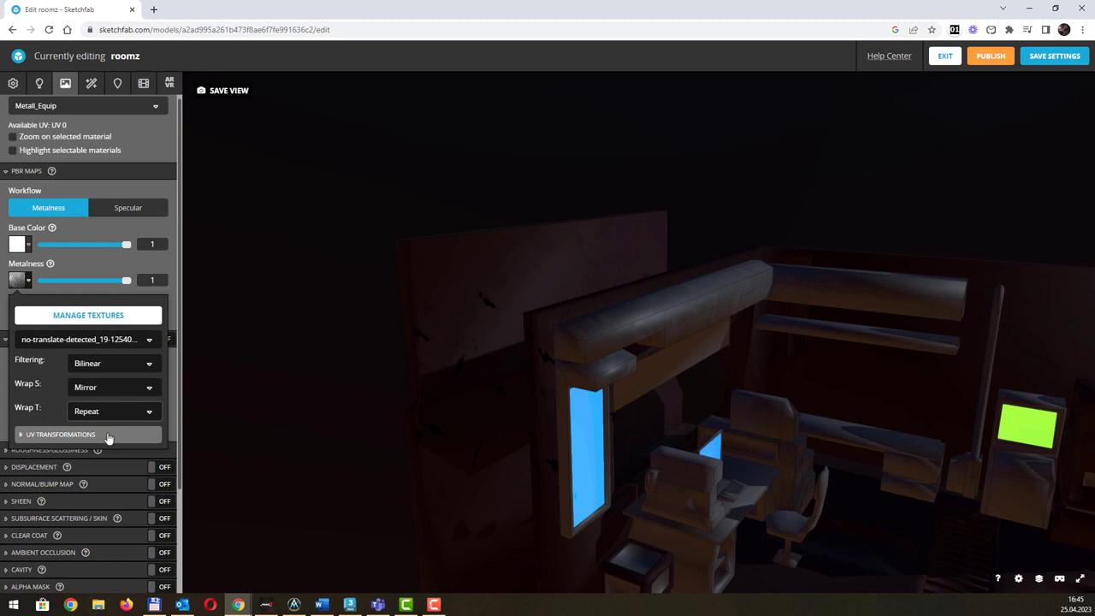
# Scale the Metall_Equip metalness texture's UVs to U -84.63 and V -58.1.
pyautogui.click(103, 435)
pyautogui.scroll(-2, 124, 415)
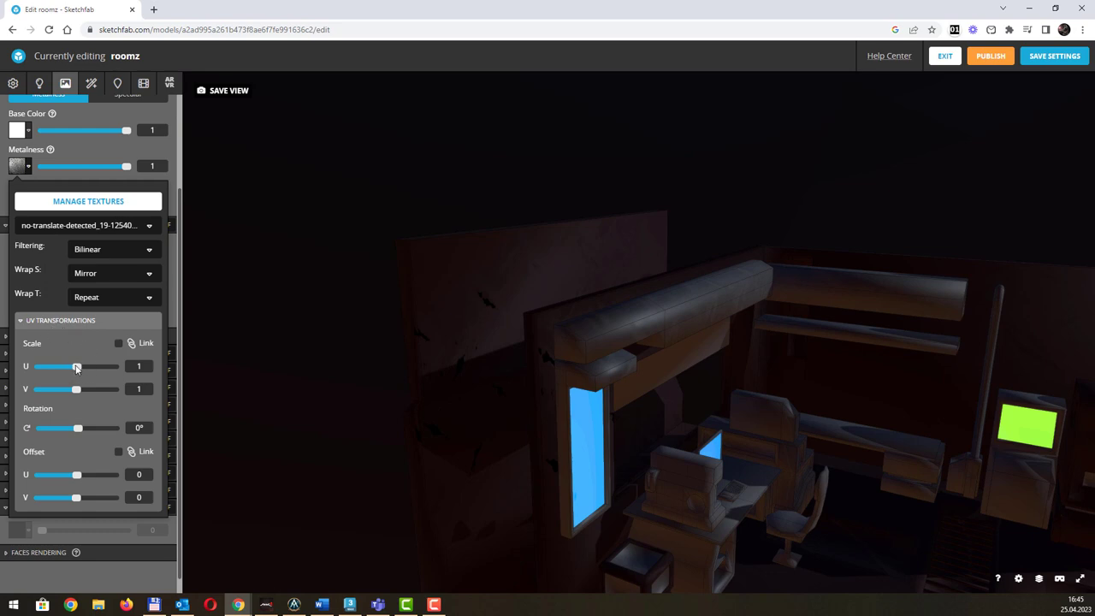
pyautogui.moveTo(69, 368); pyautogui.dragTo(19, 368)
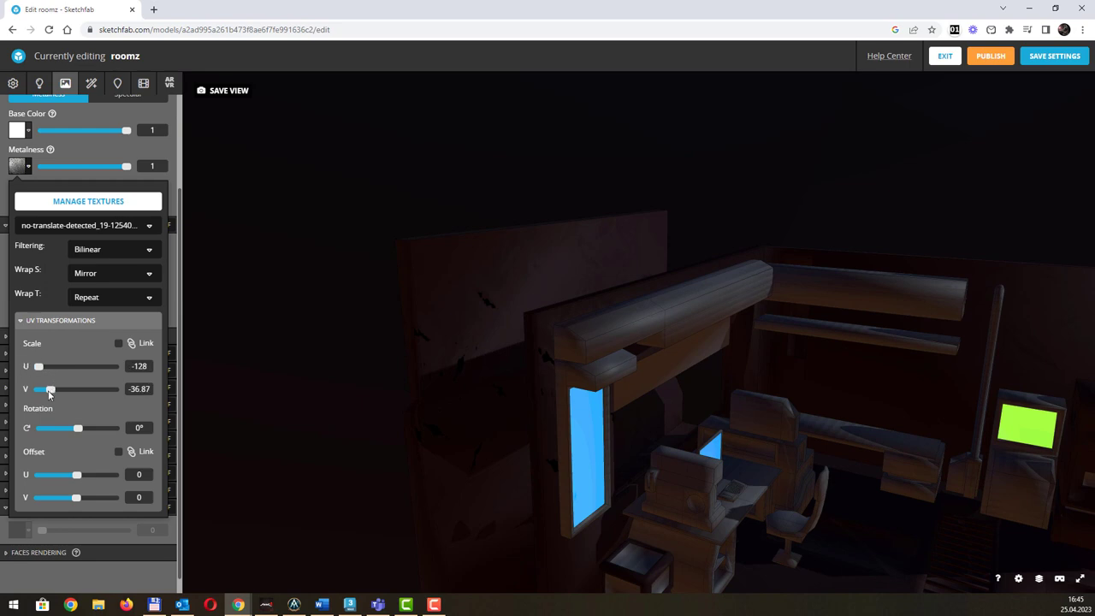
pyautogui.moveTo(36, 391); pyautogui.dragTo(40, 393)
pyautogui.doubleClick(613, 311)
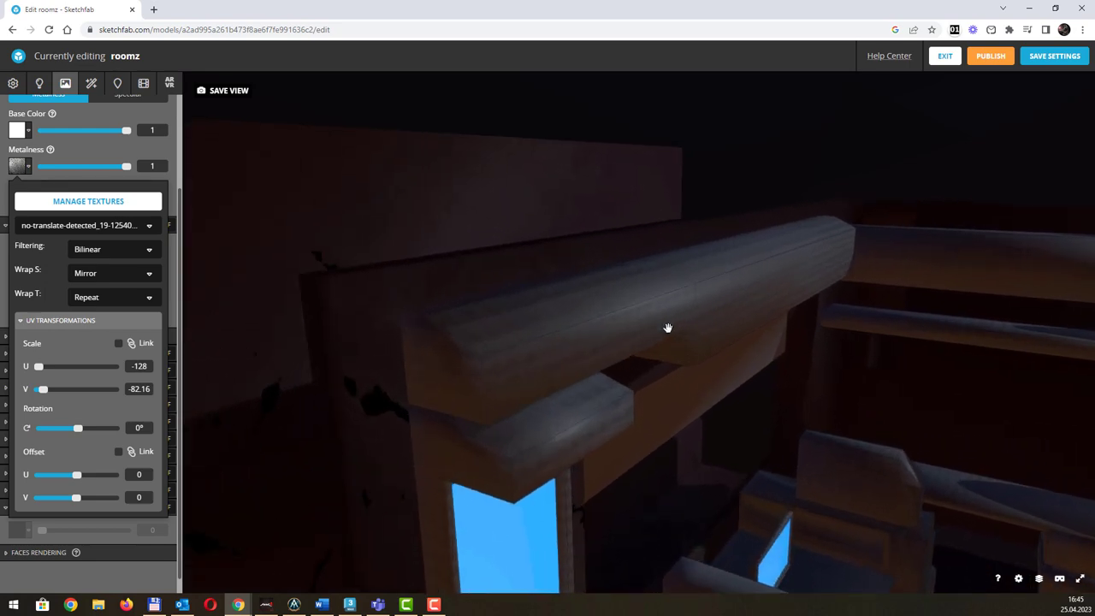
pyautogui.moveTo(36, 369); pyautogui.dragTo(40, 369)
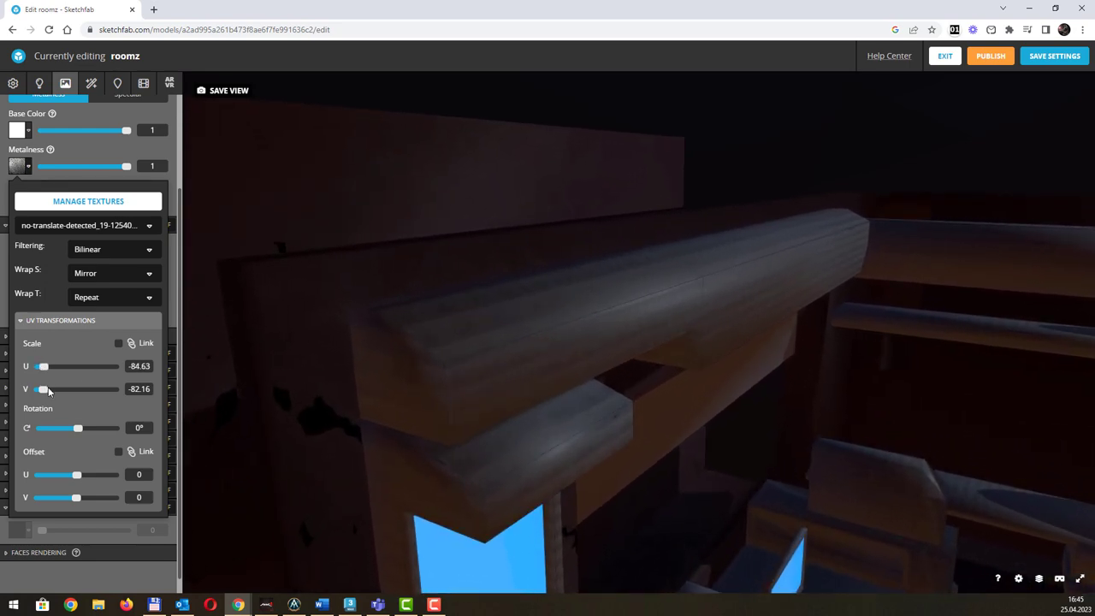
pyautogui.moveTo(45, 391); pyautogui.dragTo(44, 392)
pyautogui.doubleClick(330, 283)
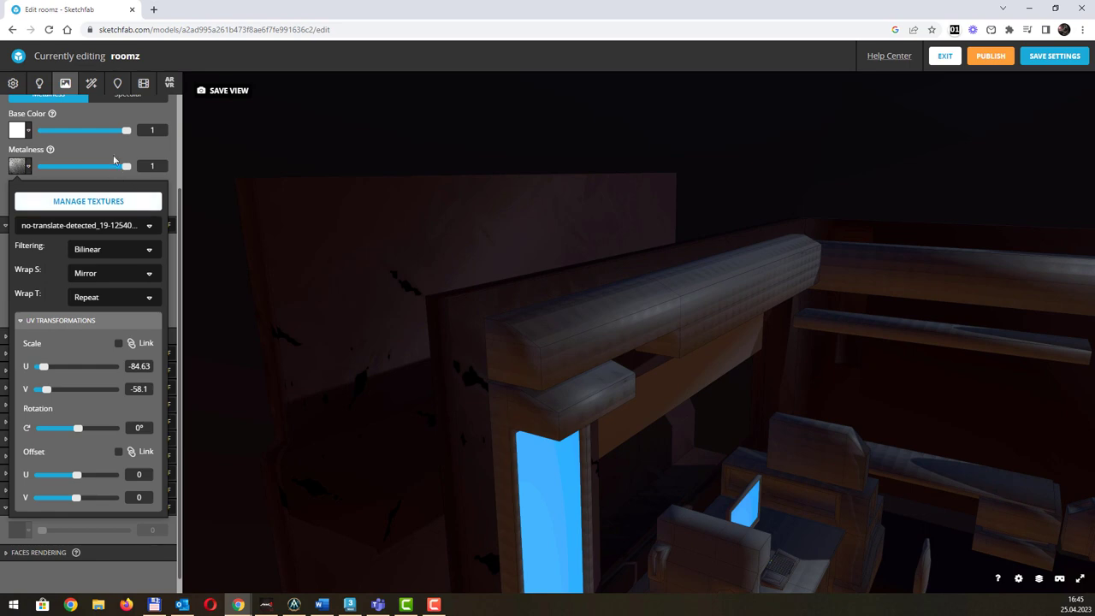
pyautogui.click(118, 162)
# Select the MetallWalls material and import текстура-металла-ржавая-5199471.jpg as its metalness texture.
pyautogui.scroll(2, 122, 162)
pyautogui.click(108, 113)
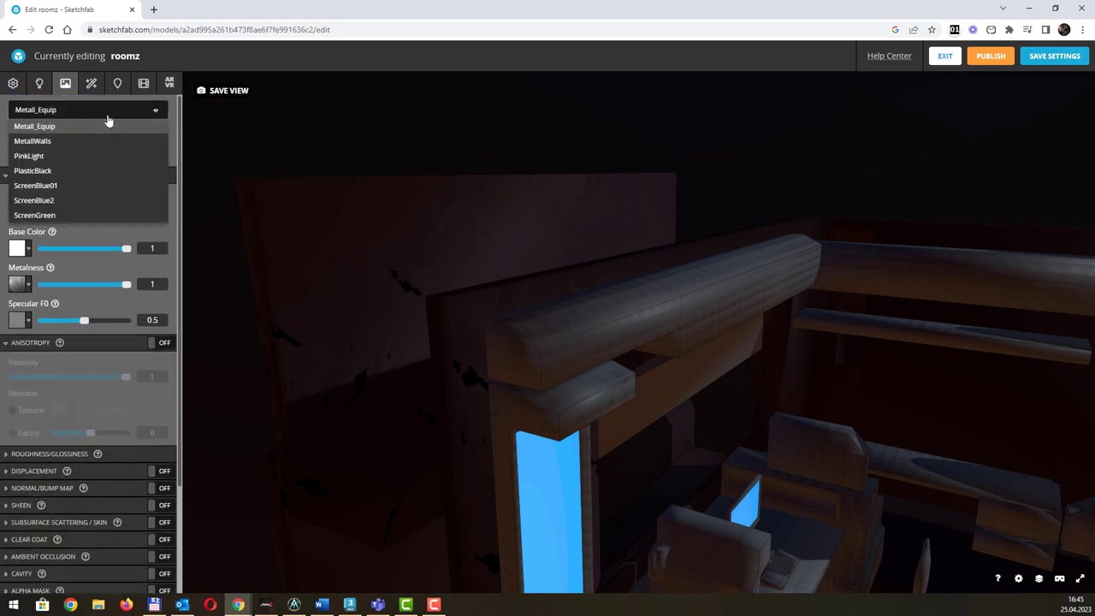
pyautogui.click(90, 141)
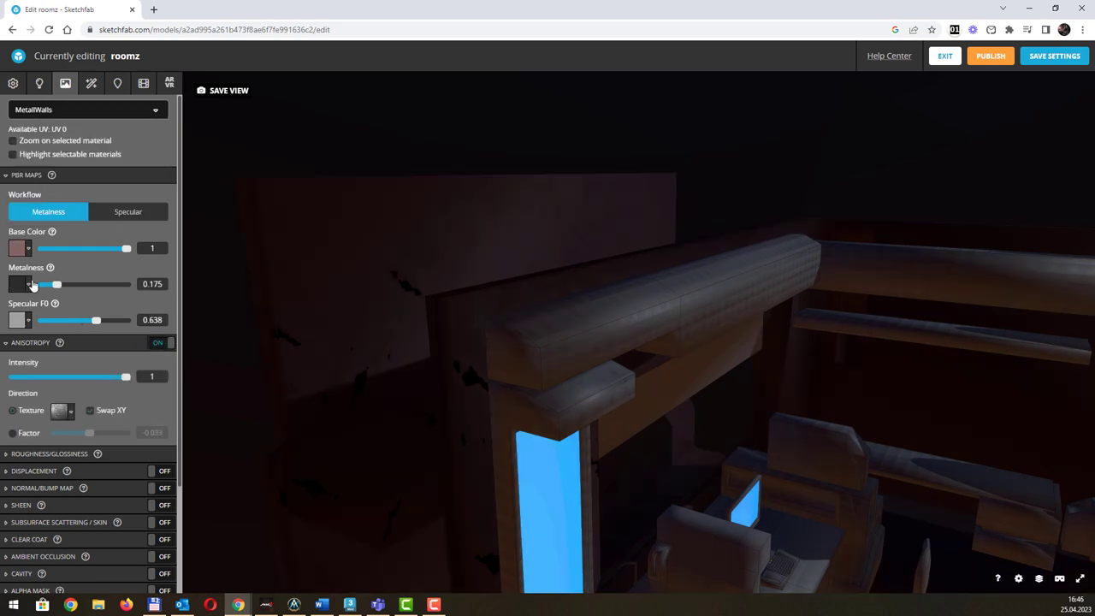
pyautogui.click(25, 289)
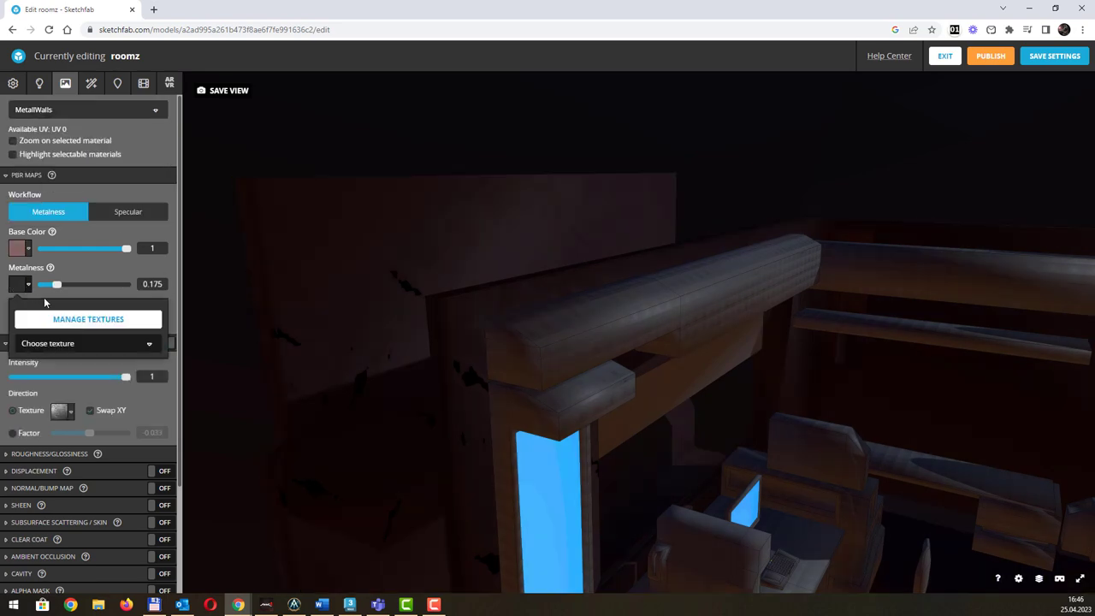
pyautogui.click(66, 323)
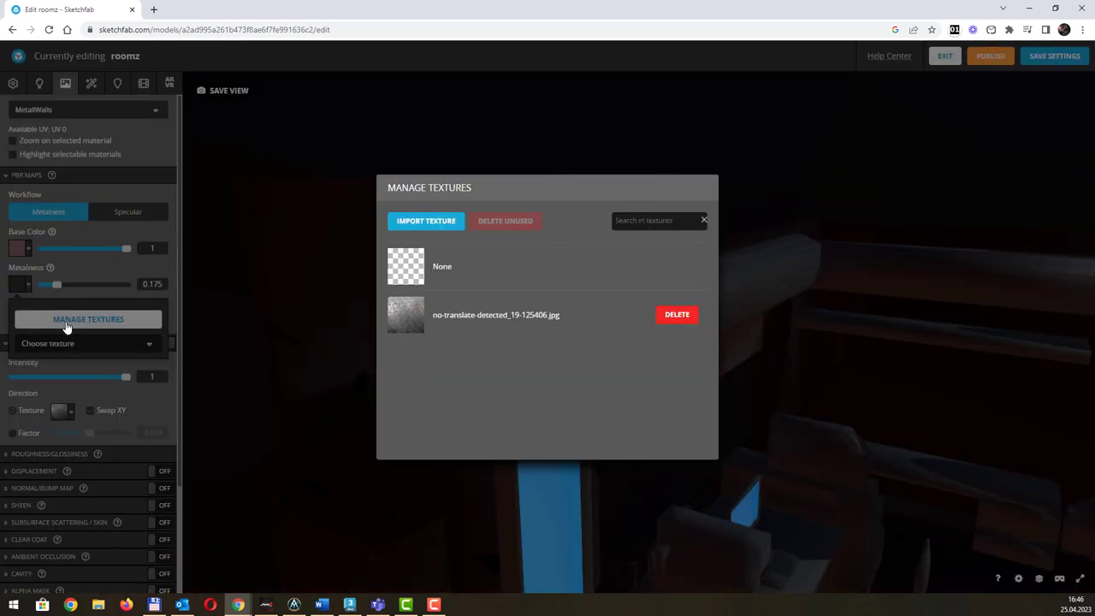
pyautogui.click(437, 221)
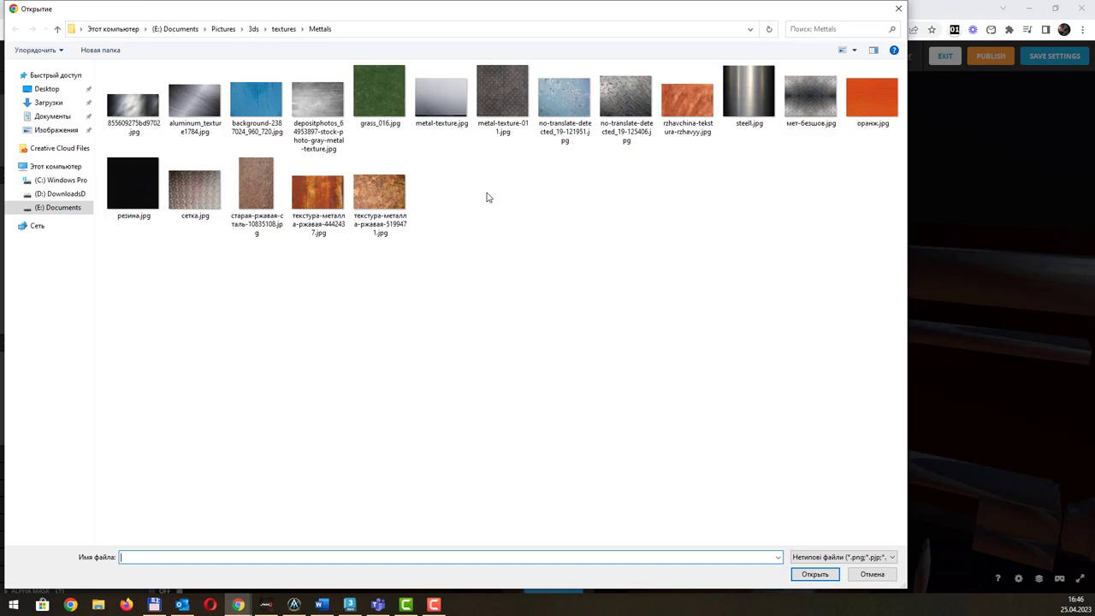
pyautogui.doubleClick(384, 184)
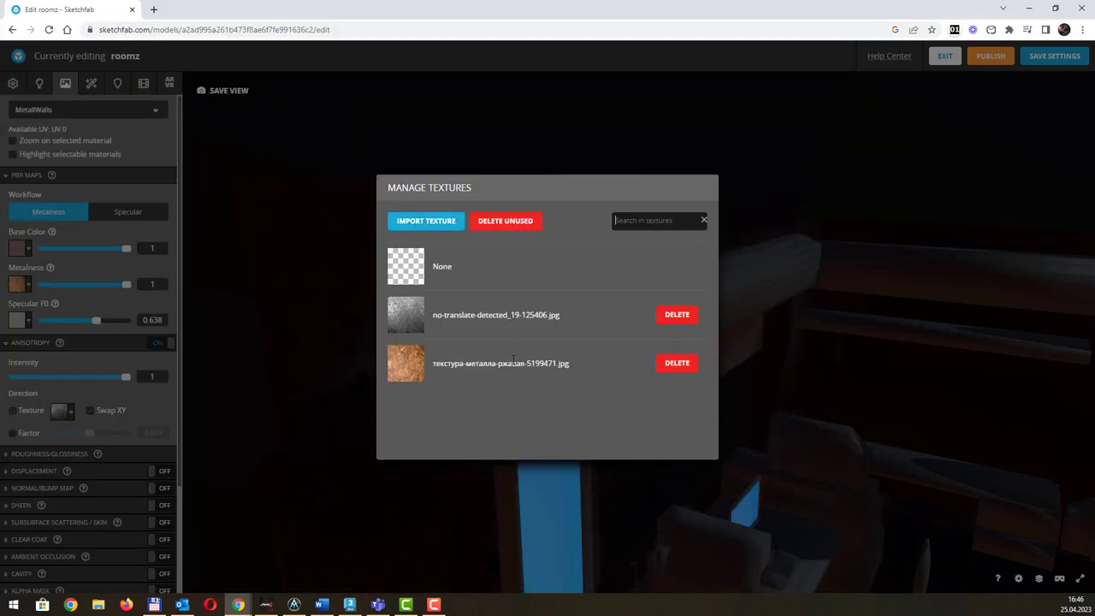
pyautogui.click(402, 368)
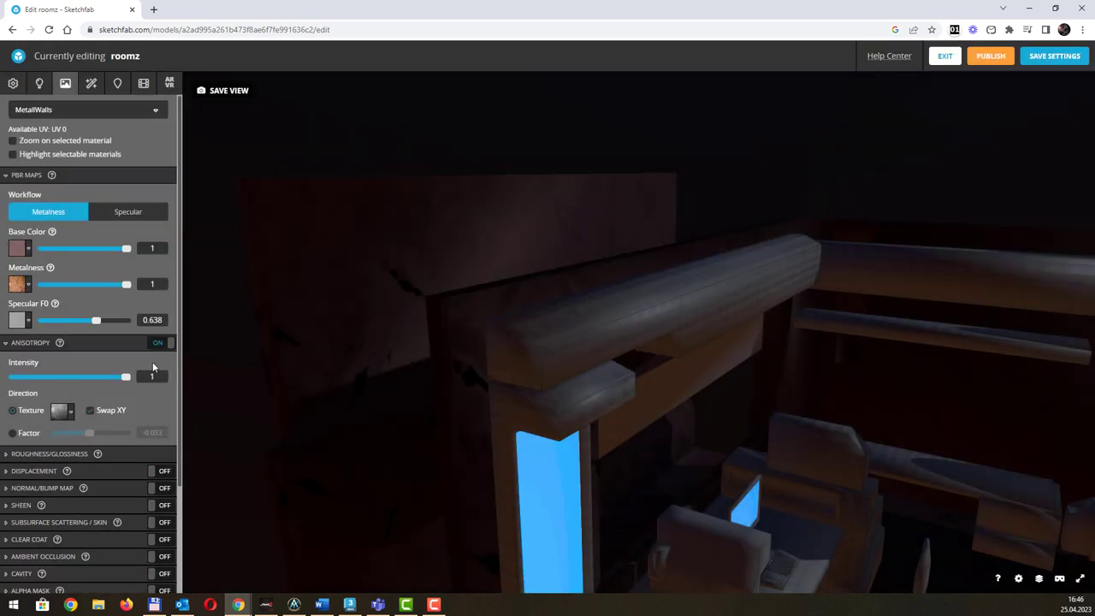
# Try a UV scale of U -45.48 and V -34.65 on the MetallWalls metalness texture and inspect the room.
pyautogui.scroll(-4, 382, 277)
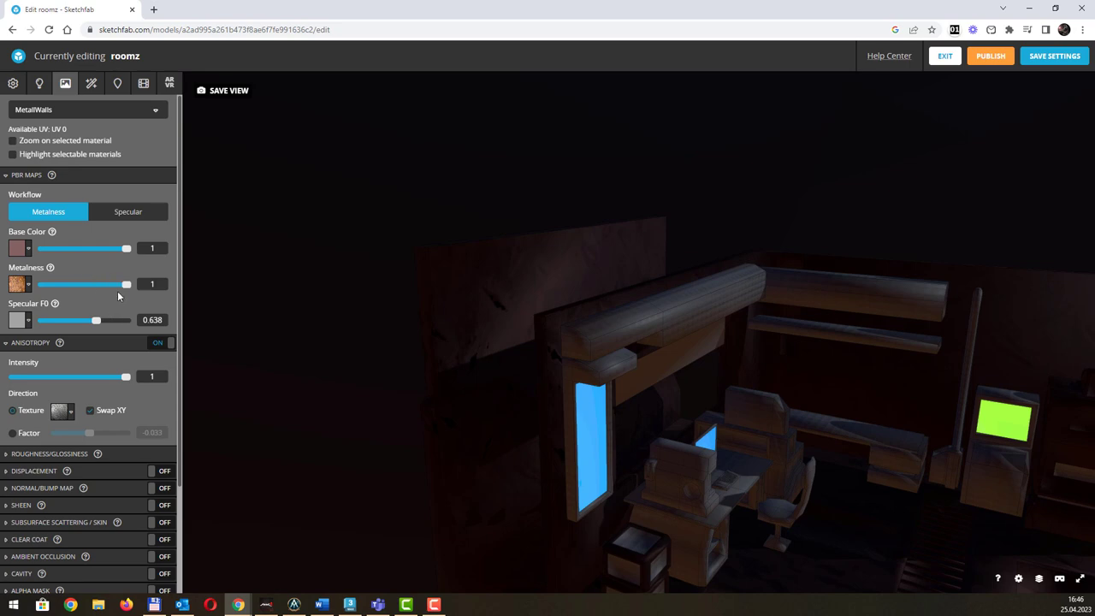
pyautogui.click(19, 286)
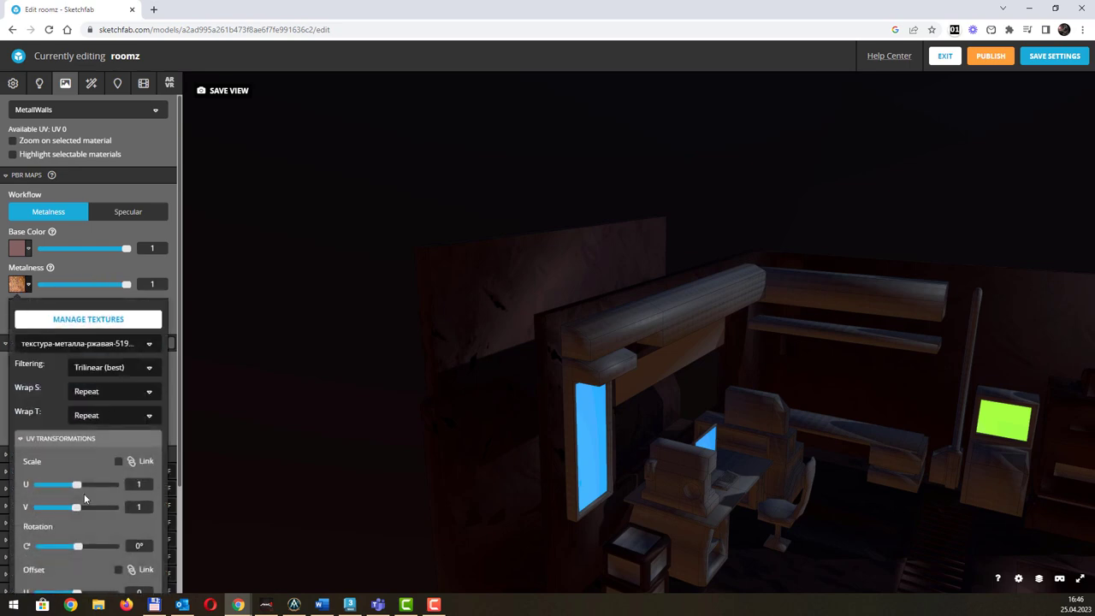
pyautogui.moveTo(45, 482); pyautogui.dragTo(63, 481)
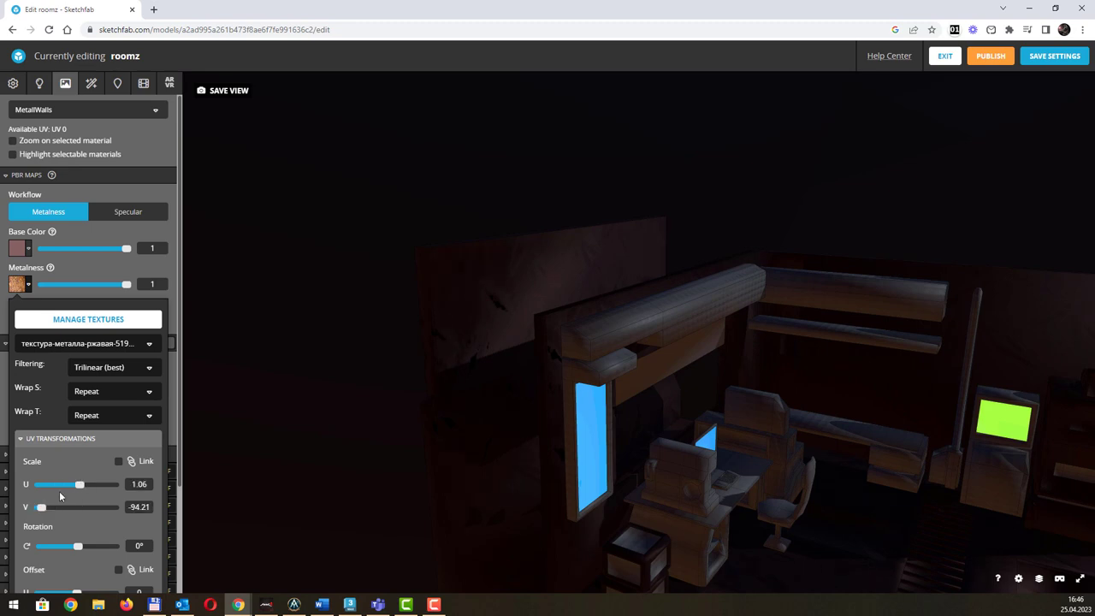
pyautogui.moveTo(69, 485); pyautogui.dragTo(50, 484)
pyautogui.moveTo(870, 354); pyautogui.dragTo(193, 369)
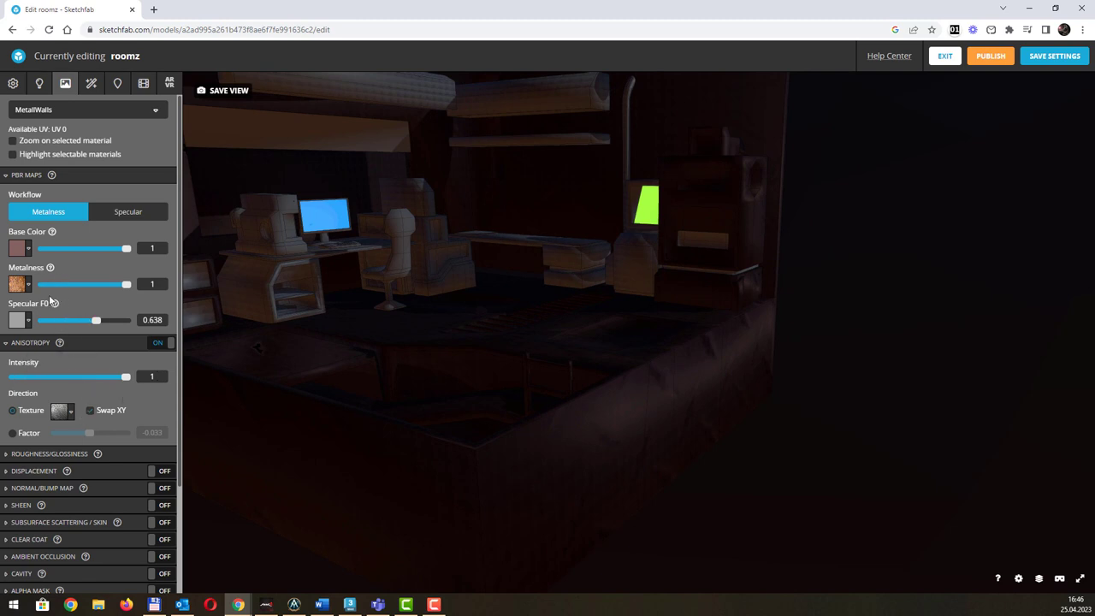
# Set the MetallWalls metalness texture's UV scale to U 0.77 and V -16.98, and its offset to U -0.053 and V -0.877.
pyautogui.click(17, 283)
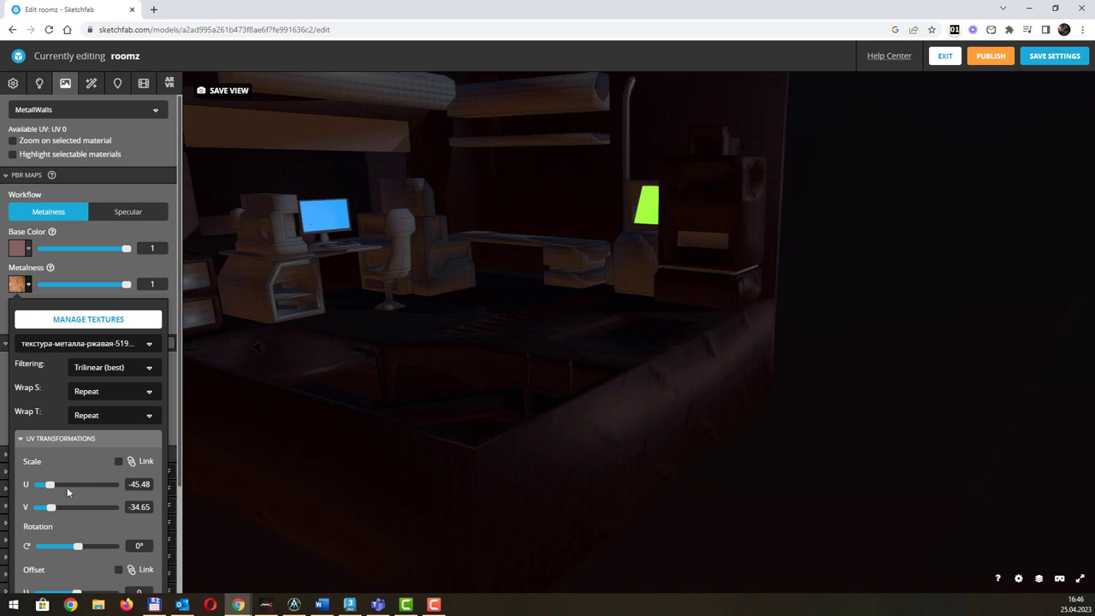
pyautogui.moveTo(48, 485); pyautogui.dragTo(76, 535)
pyautogui.scroll(-1, 88, 498)
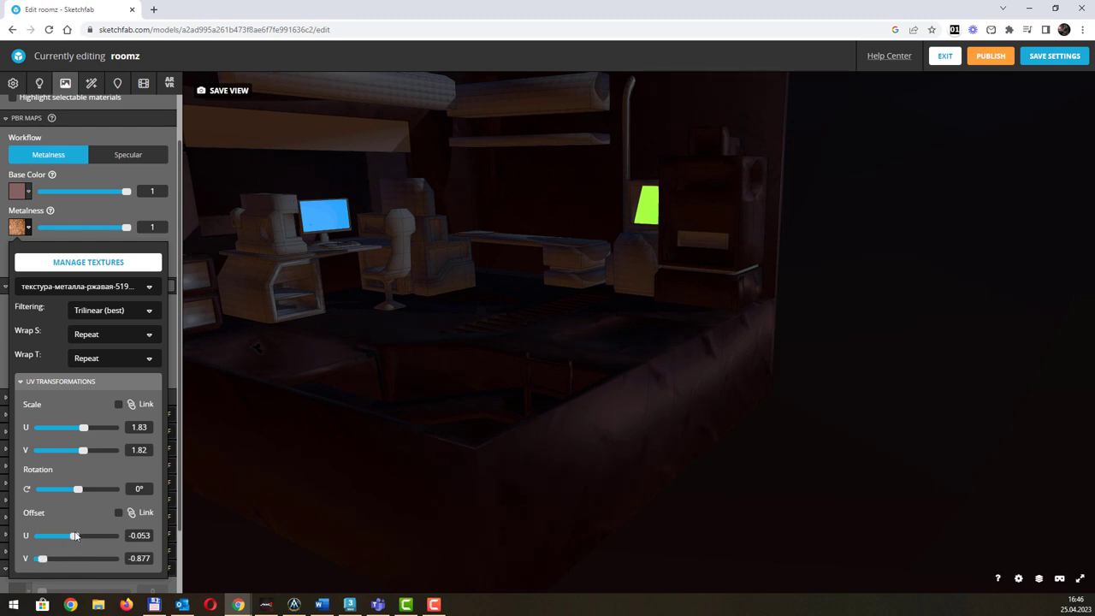
pyautogui.moveTo(83, 453); pyautogui.dragTo(73, 434)
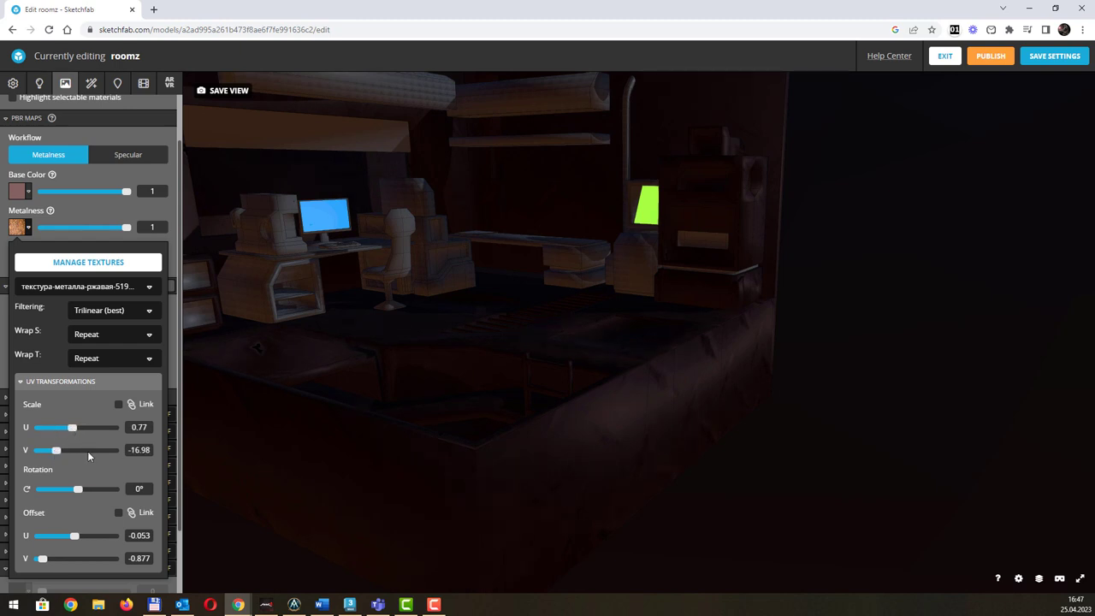
# Rotate the MetallWalls metalness texture's UVs to about -188.6° and check the result on the outer walls.
pyautogui.moveTo(73, 490); pyautogui.dragTo(55, 484)
pyautogui.moveTo(545, 464)
pyautogui.mouseDown()
pyautogui.moveTo(604, 465)
pyautogui.moveTo(600, 476)
pyautogui.moveTo(557, 484)
pyautogui.moveTo(559, 467)
pyautogui.moveTo(539, 472)
pyautogui.mouseUp()
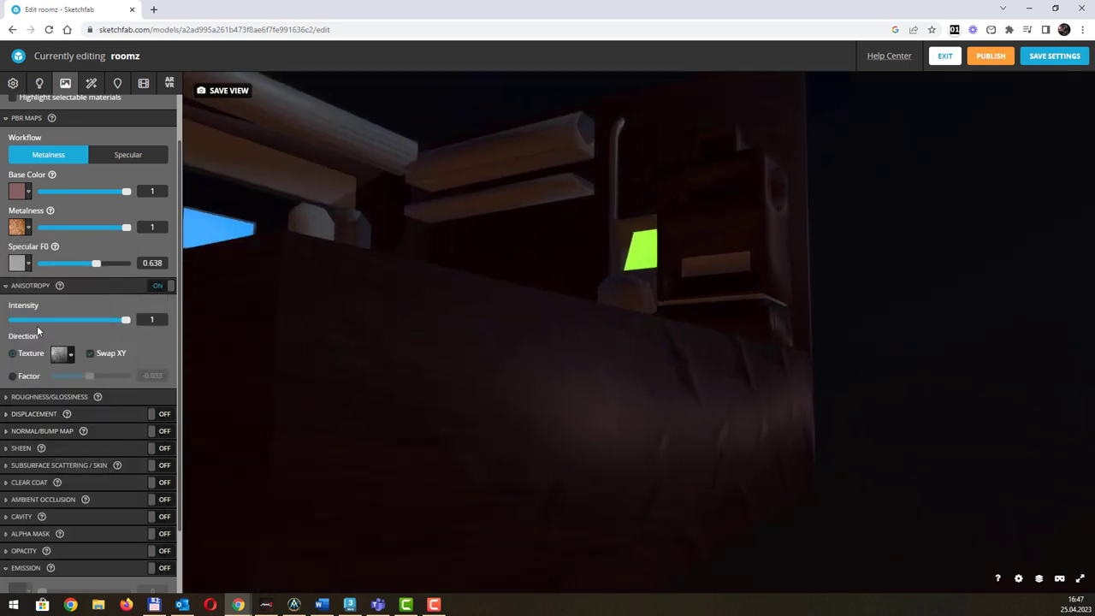
pyautogui.click(16, 228)
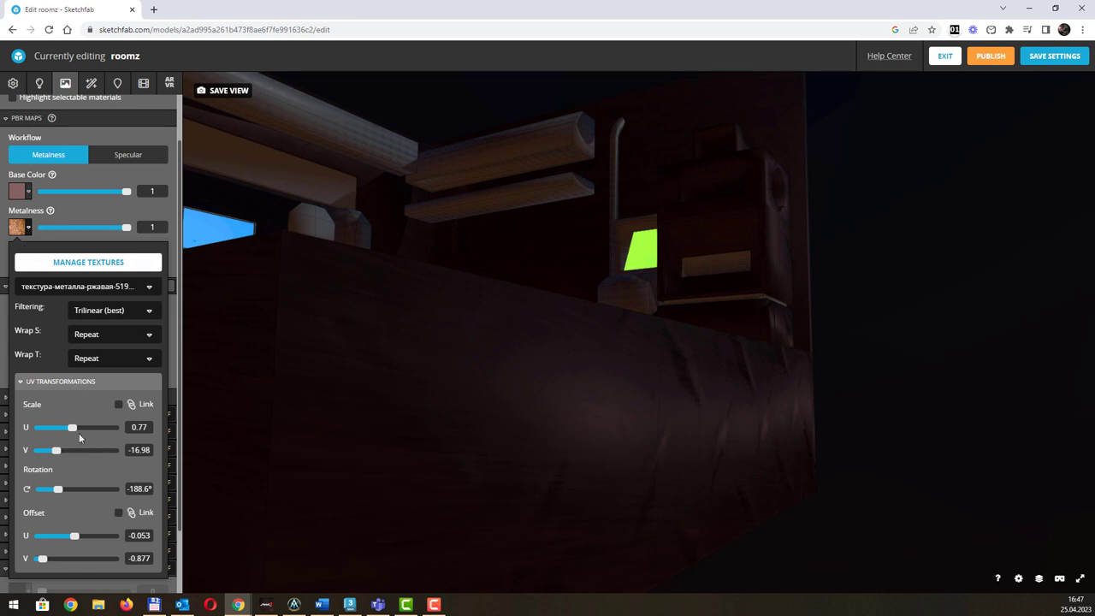
pyautogui.moveTo(61, 493); pyautogui.dragTo(59, 494)
pyautogui.moveTo(371, 299); pyautogui.dragTo(522, 274)
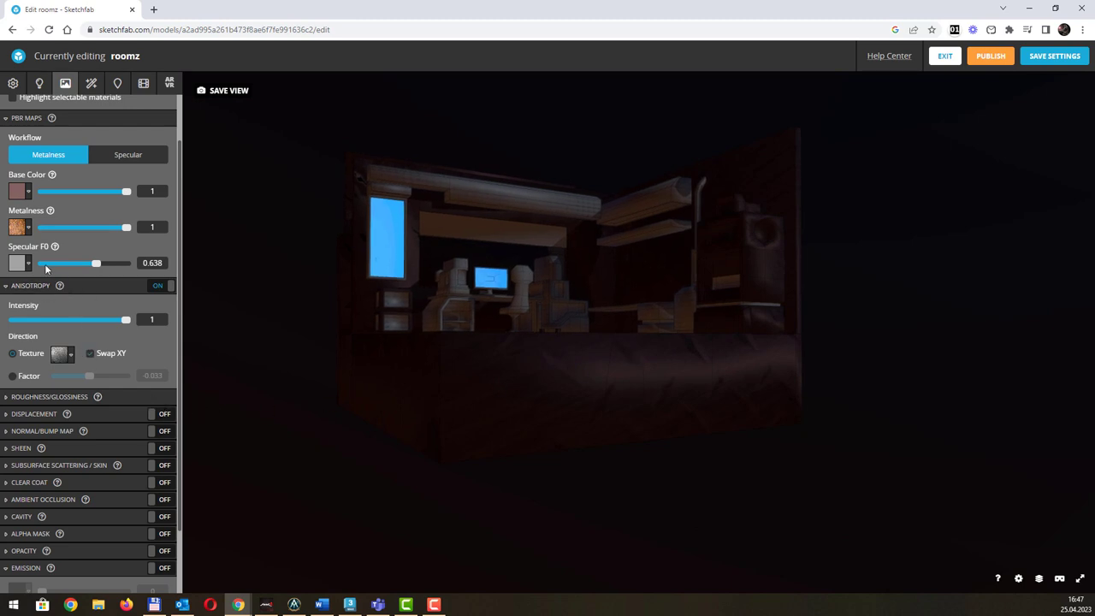
# Keep the MetallWalls base color at full strength and lower its Specular F0 to 0.559.
pyautogui.click(15, 193)
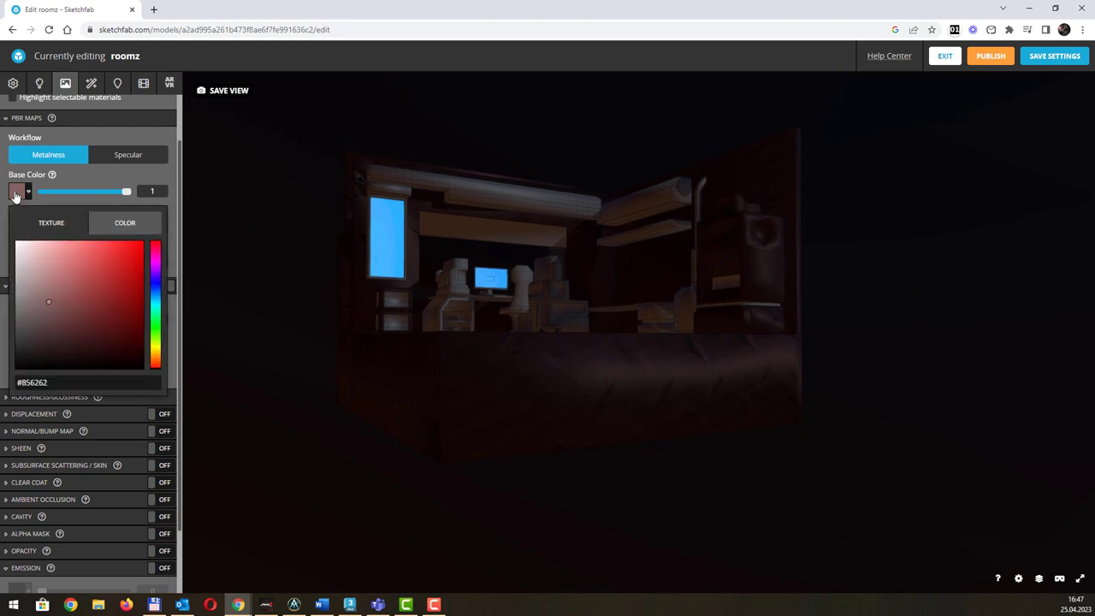
pyautogui.click(15, 193)
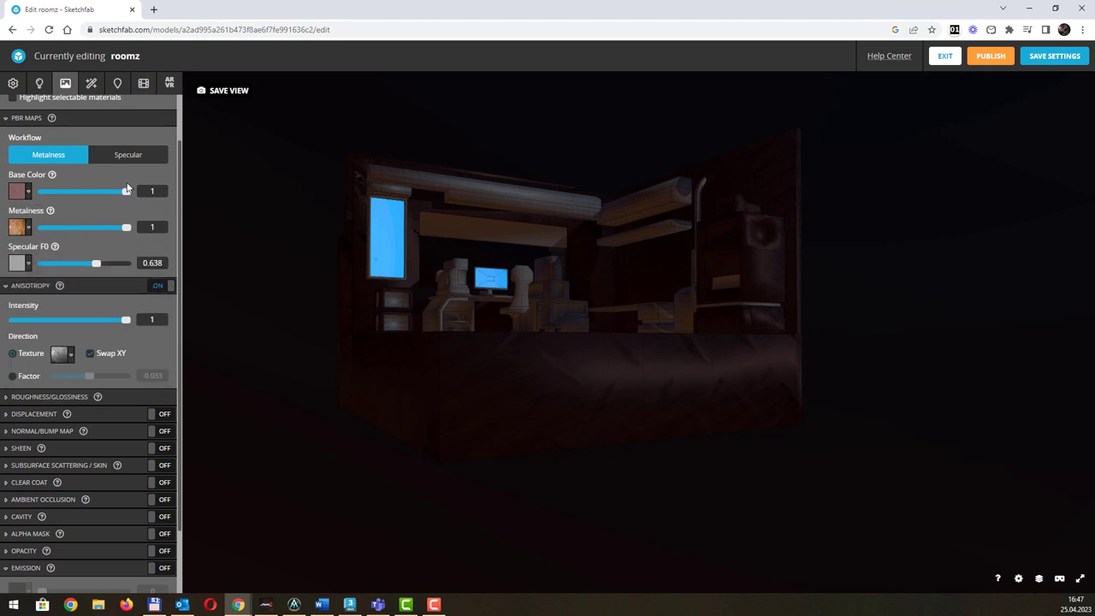
pyautogui.moveTo(109, 193); pyautogui.dragTo(132, 201)
pyautogui.moveTo(94, 264)
pyautogui.mouseDown()
pyautogui.moveTo(59, 261)
pyautogui.moveTo(126, 263)
pyautogui.moveTo(47, 264)
pyautogui.moveTo(89, 265)
pyautogui.mouseUp()
pyautogui.moveTo(491, 276); pyautogui.dragTo(524, 196)
pyautogui.scroll(-3, 469, 259)
pyautogui.moveTo(588, 162); pyautogui.dragTo(620, 237)
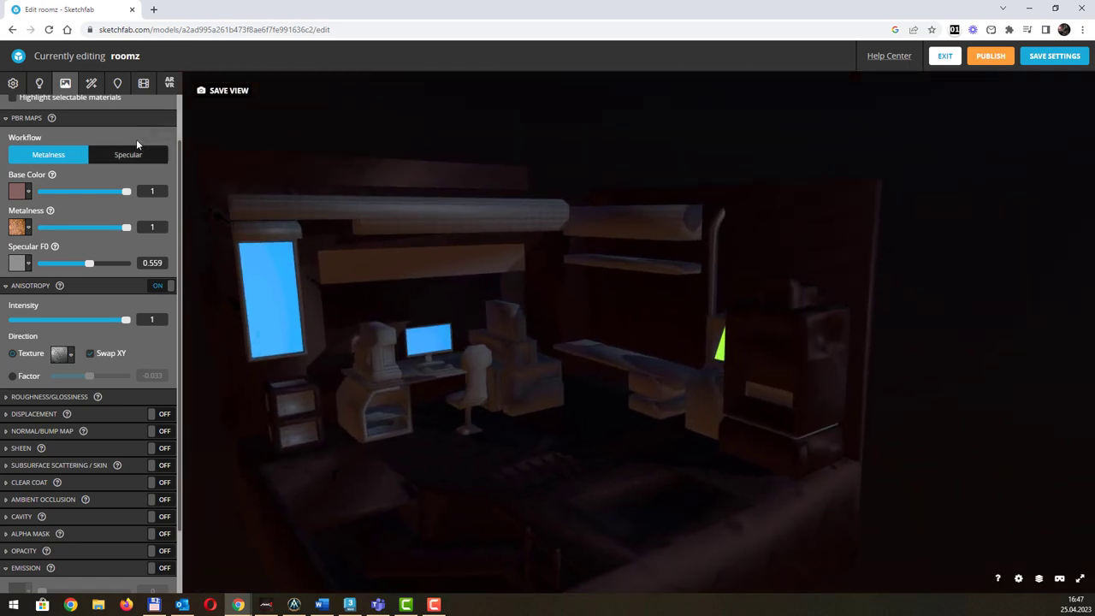
# Select the PinkLight material and enable its emission.
pyautogui.scroll(1, 124, 139)
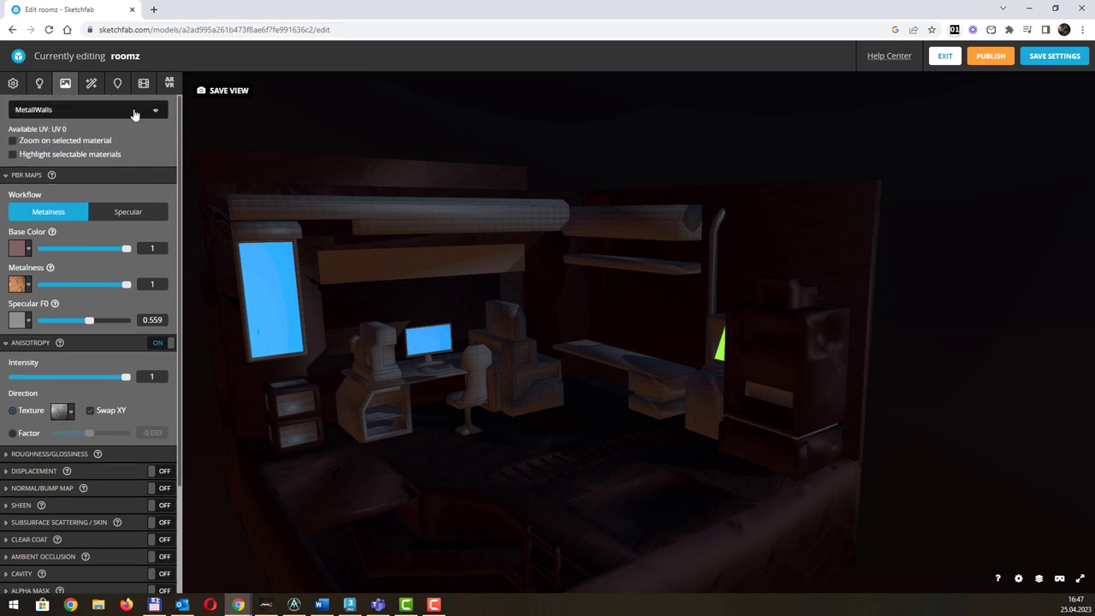
pyautogui.click(133, 109)
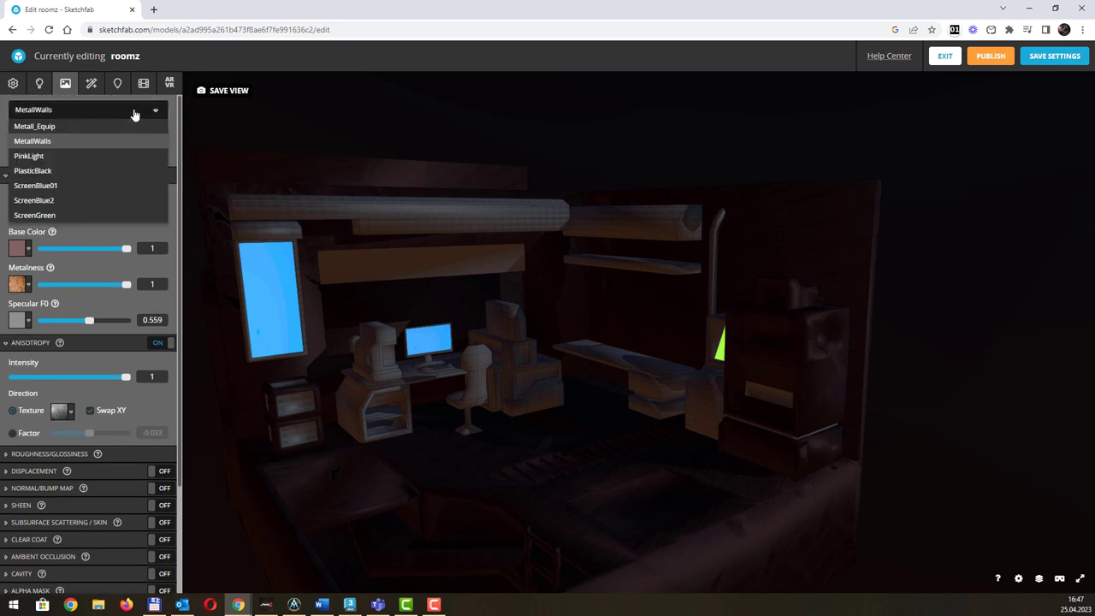
pyautogui.click(91, 158)
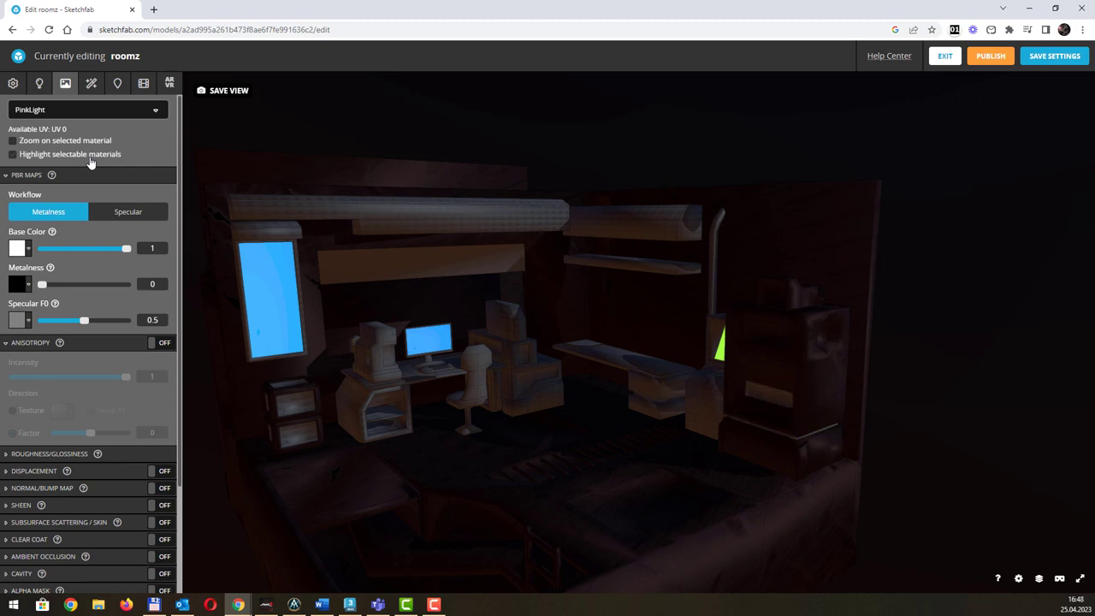
pyautogui.scroll(-3, 112, 454)
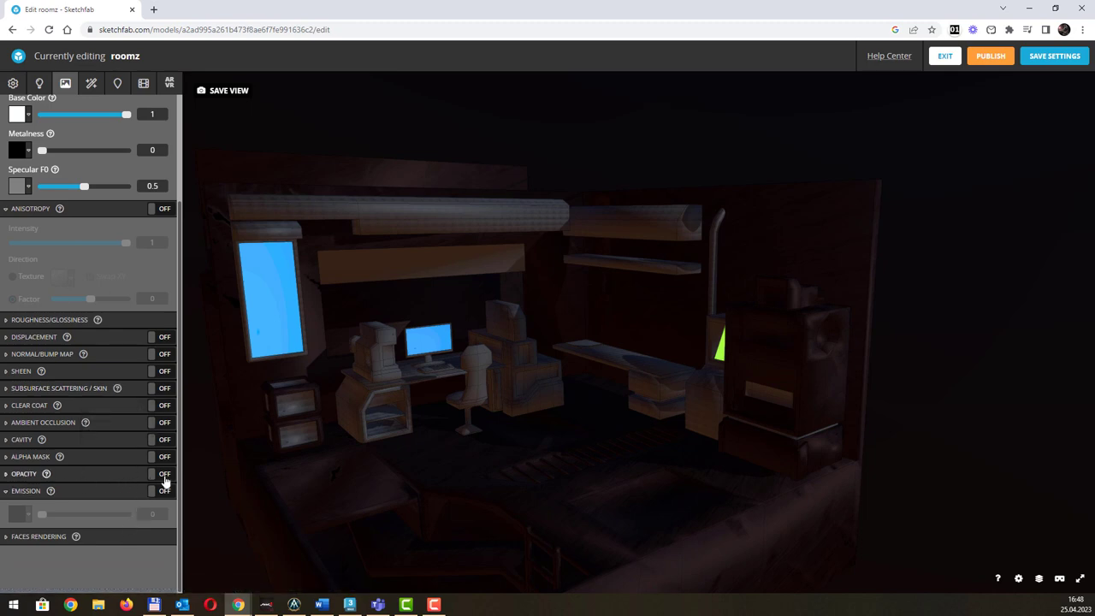
pyautogui.click(163, 490)
# Give the PinkLight emission the magenta color #FF00D2 and an intensity of 10.
pyautogui.click(18, 518)
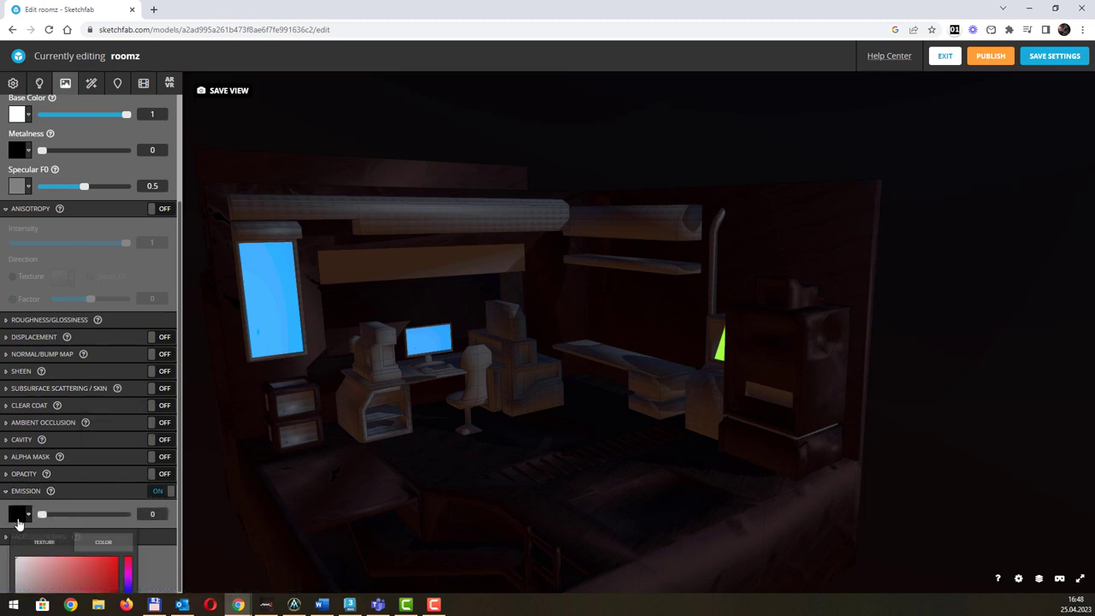
pyautogui.scroll(-3, 202, 478)
pyautogui.scroll(-3, 145, 548)
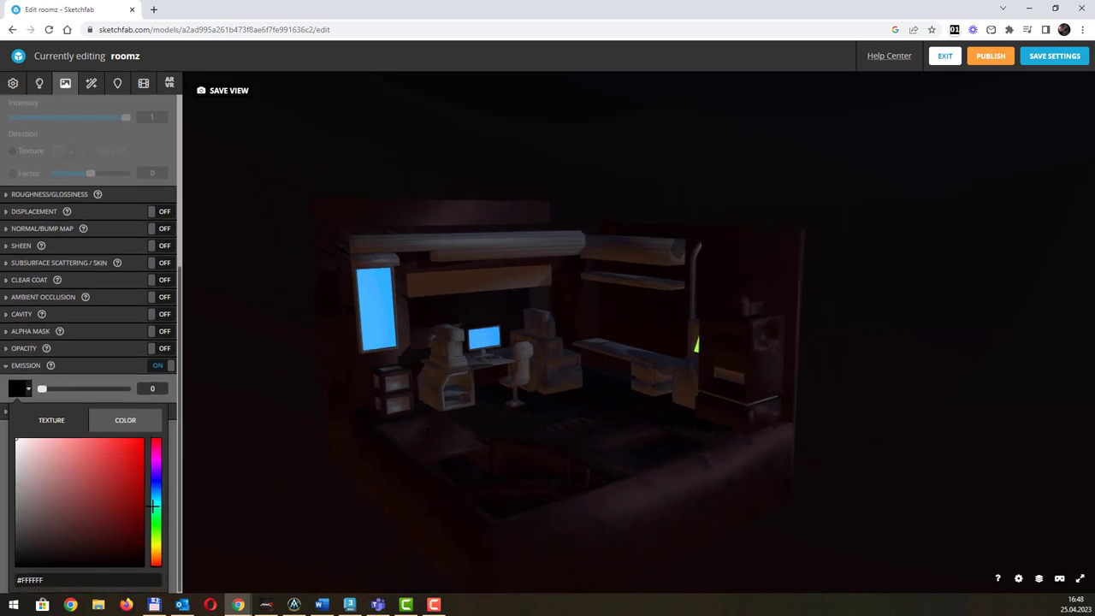
pyautogui.click(155, 454)
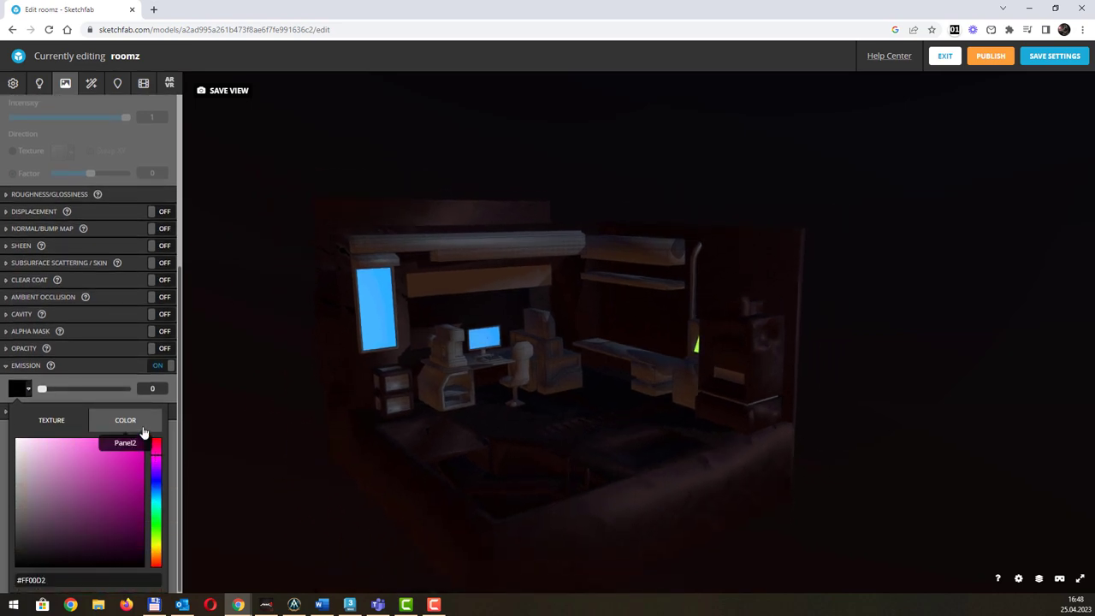
pyautogui.click(48, 388)
pyautogui.moveTo(79, 513); pyautogui.dragTo(153, 526)
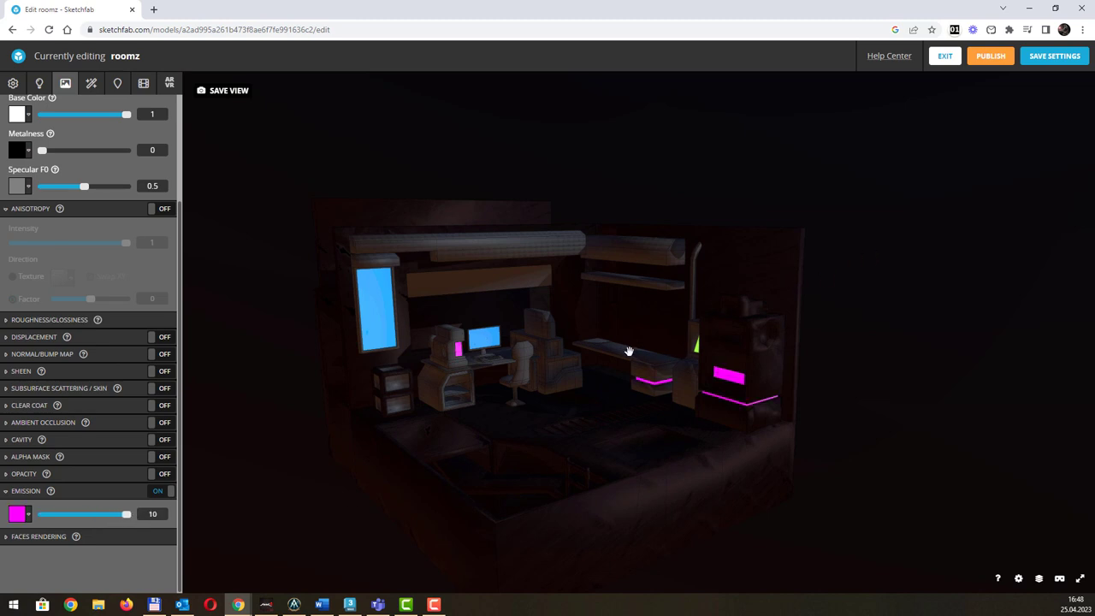
# Inspect the pink emissive panels around the room and save the model's settings.
pyautogui.scroll(5, 635, 347)
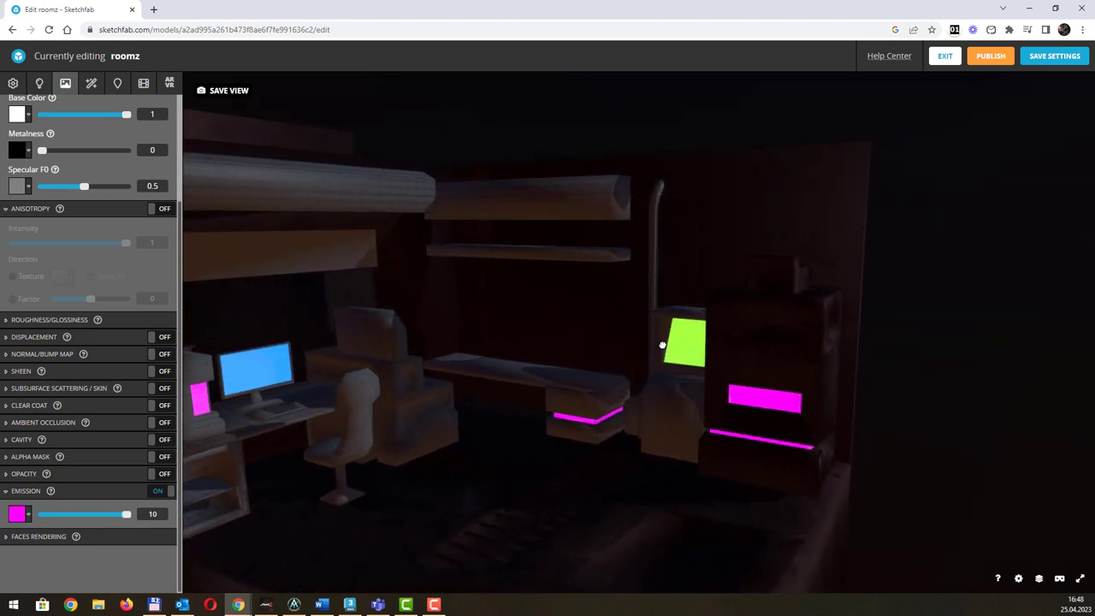
pyautogui.scroll(-5, 662, 345)
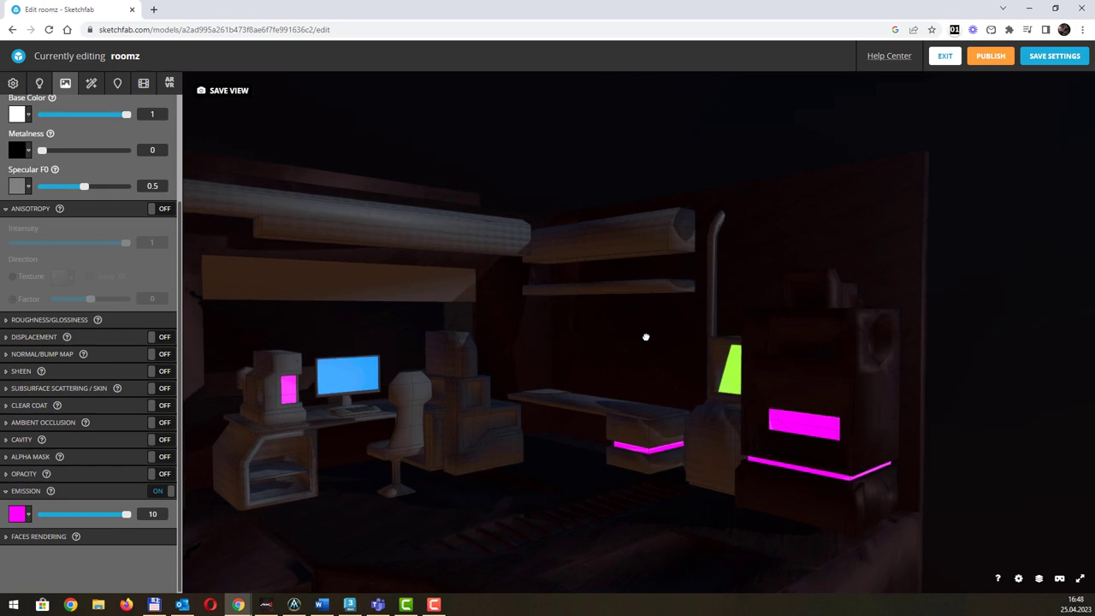
pyautogui.scroll(5, 616, 356)
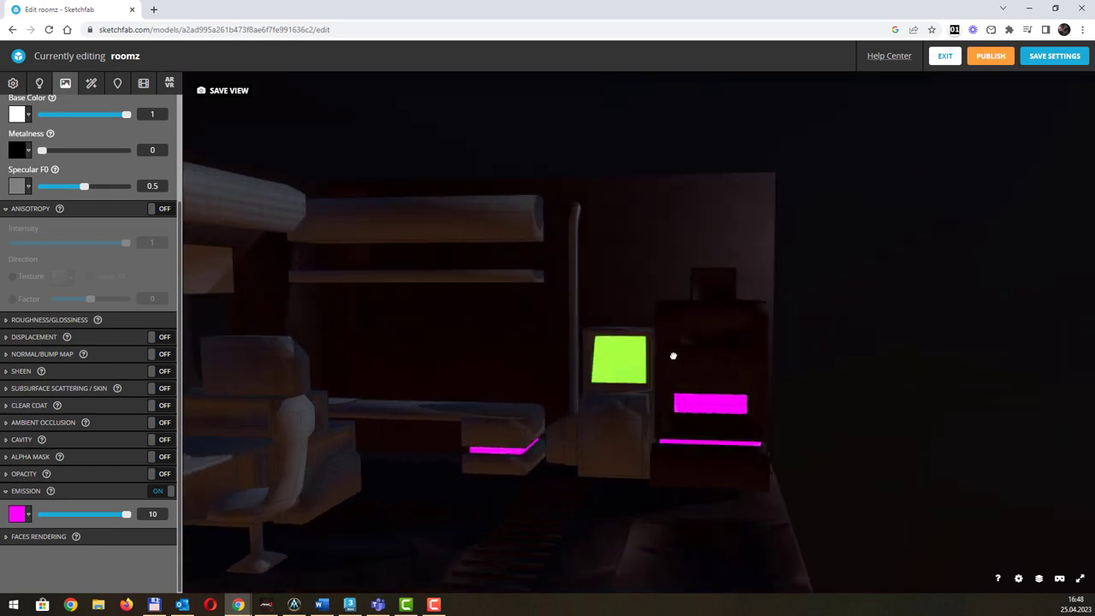
pyautogui.scroll(-5, 613, 358)
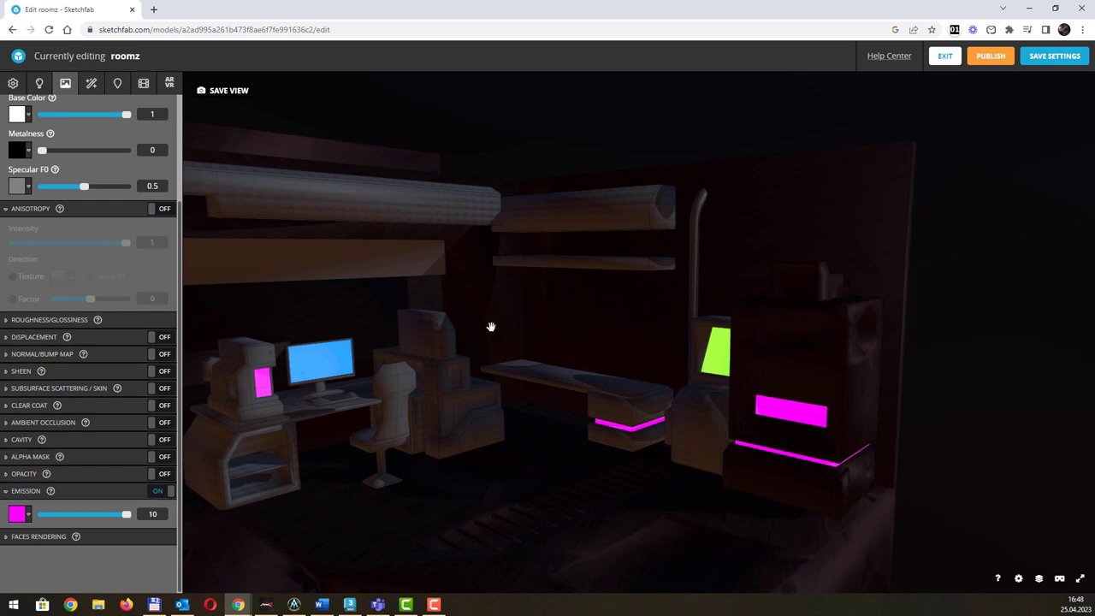
pyautogui.moveTo(521, 313); pyautogui.dragTo(564, 325)
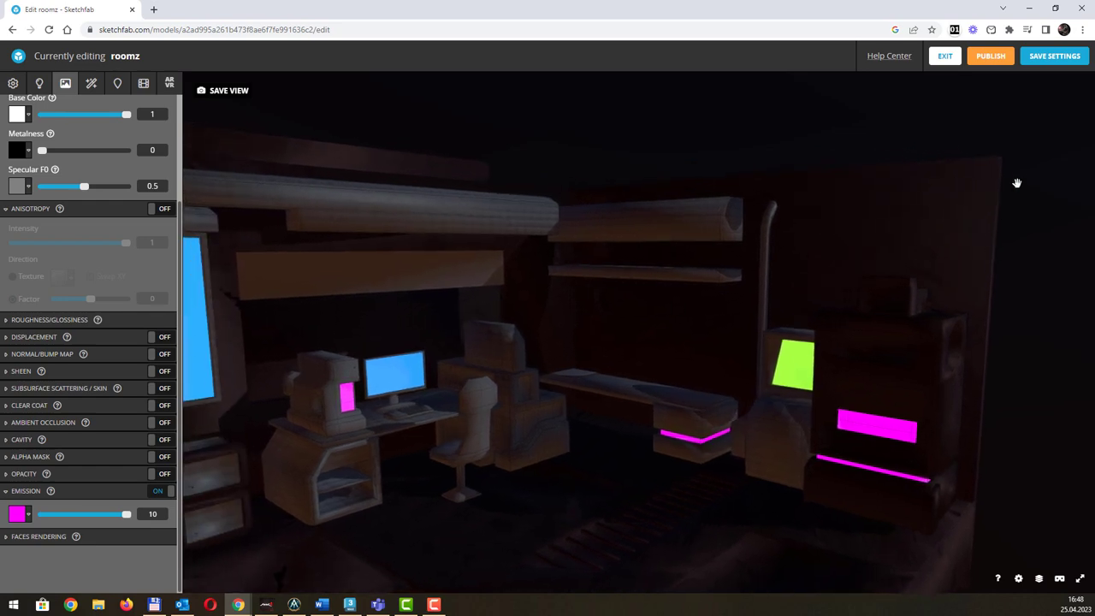
pyautogui.click(1036, 61)
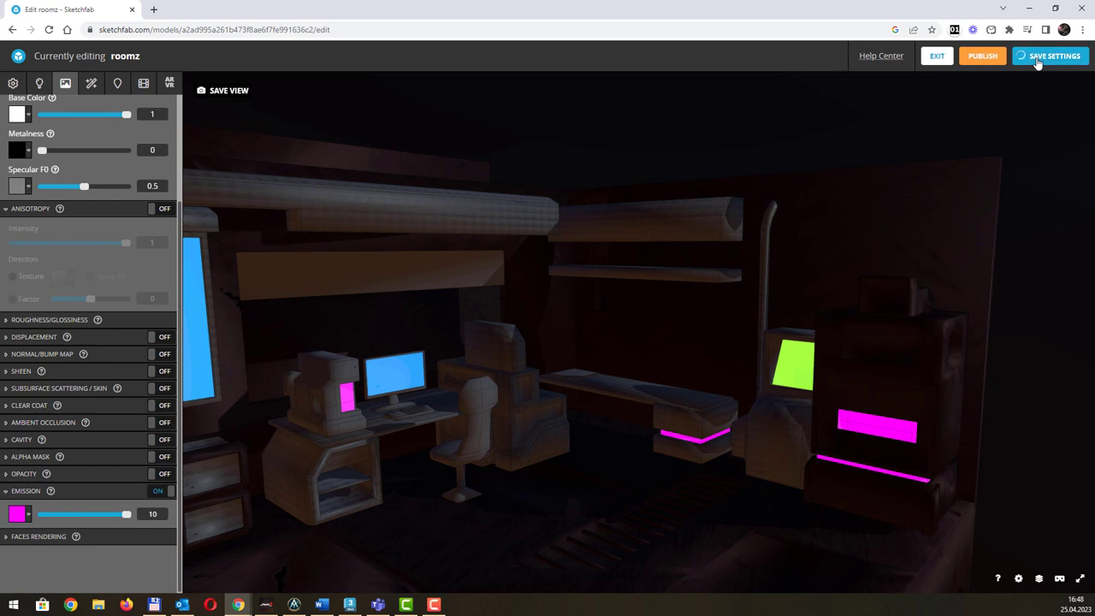
# Frame the whole room, save it as the thumbnail and initial camera view, and save the settings.
pyautogui.click(13, 83)
pyautogui.scroll(-3, 459, 296)
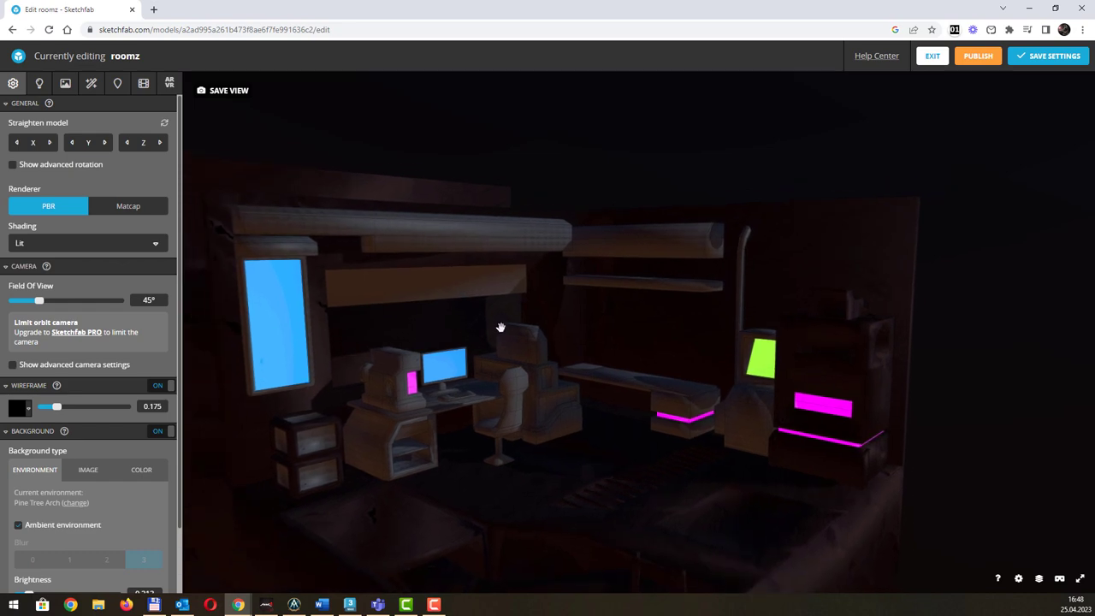
pyautogui.moveTo(494, 283); pyautogui.dragTo(498, 268, button='right')
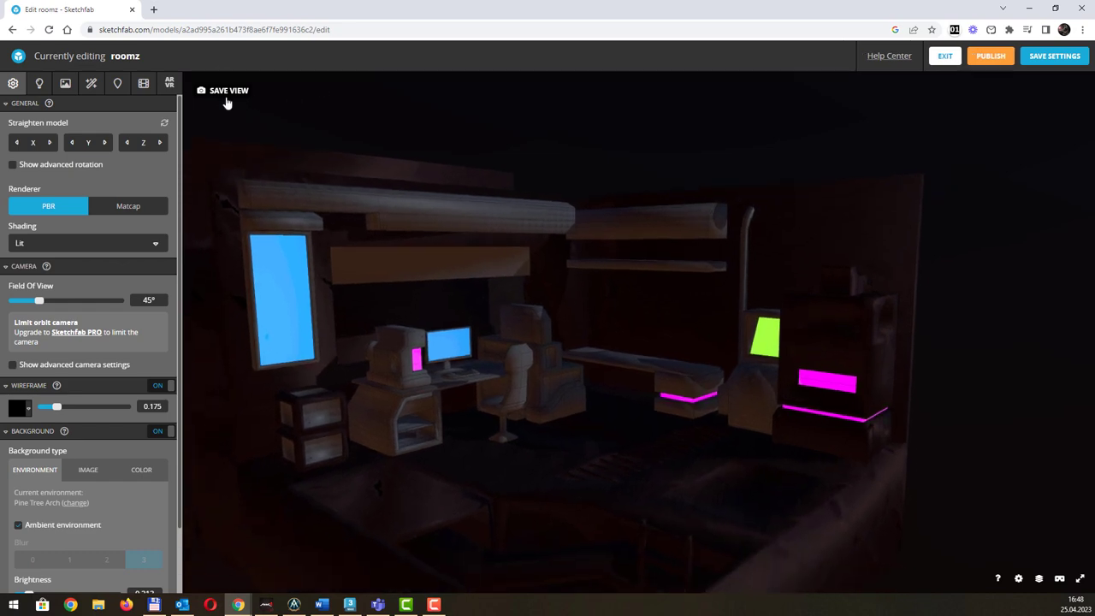
pyautogui.click(225, 91)
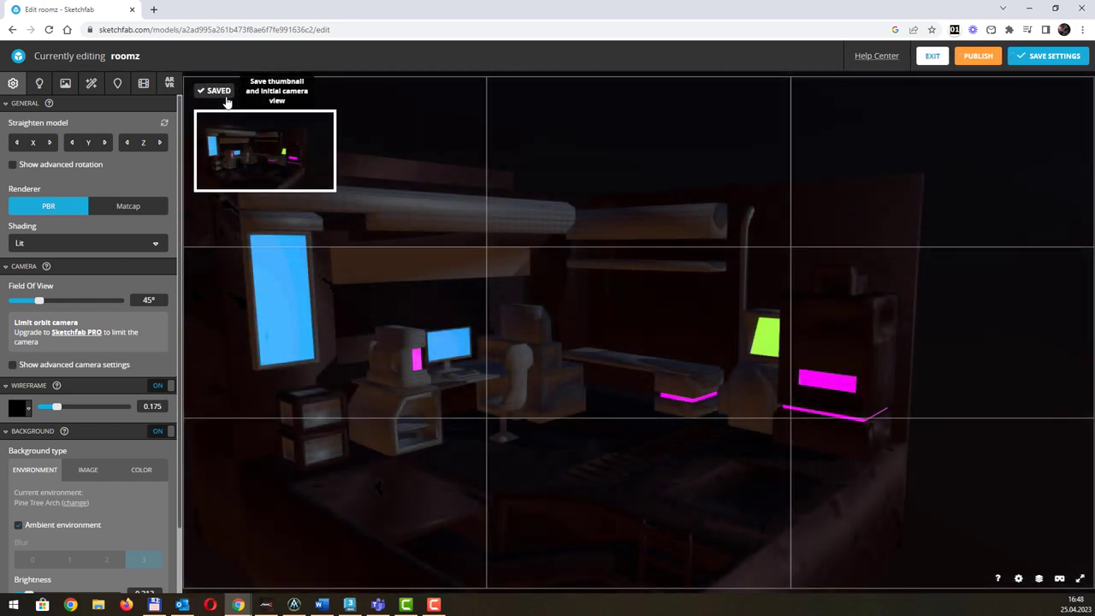
pyautogui.click(1044, 56)
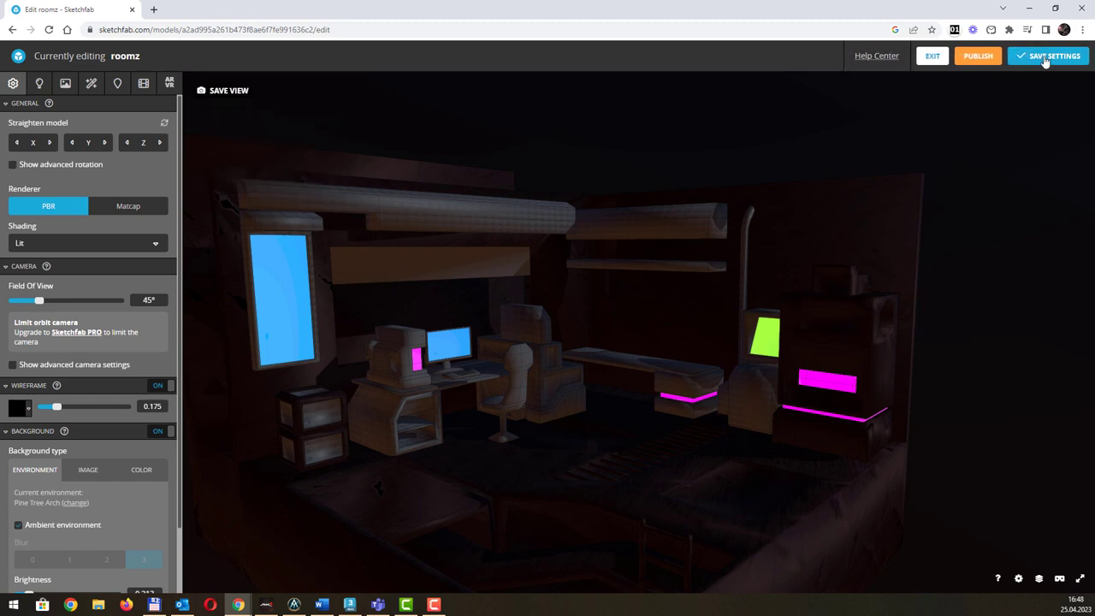
# Exit the roomz editor and look through the profile's list of models.
pyautogui.click(930, 56)
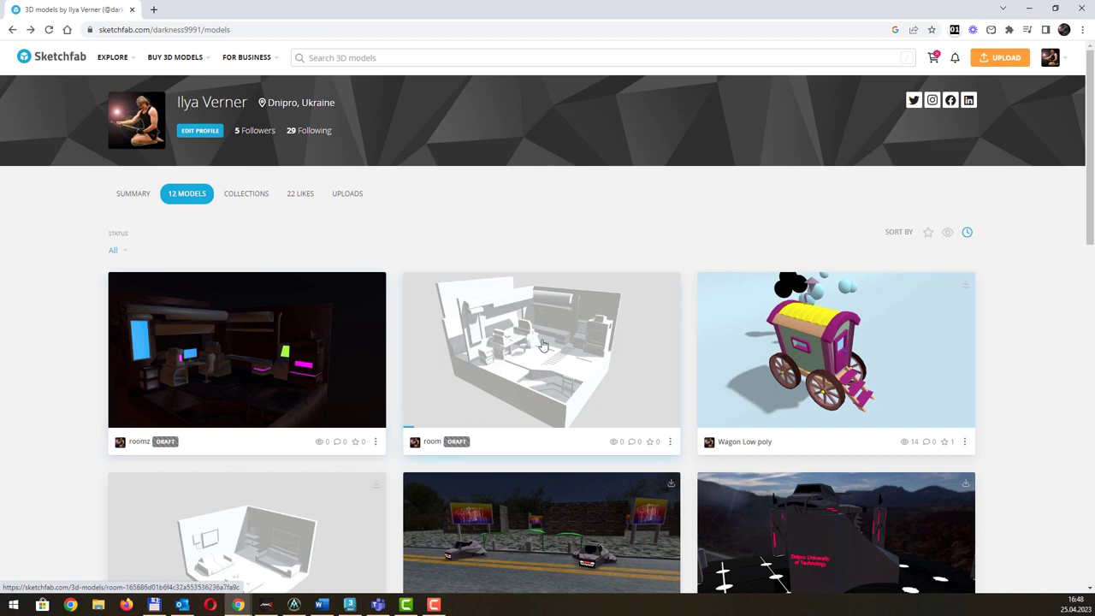
pyautogui.scroll(-1, 526, 354)
pyautogui.scroll(-1, 524, 355)
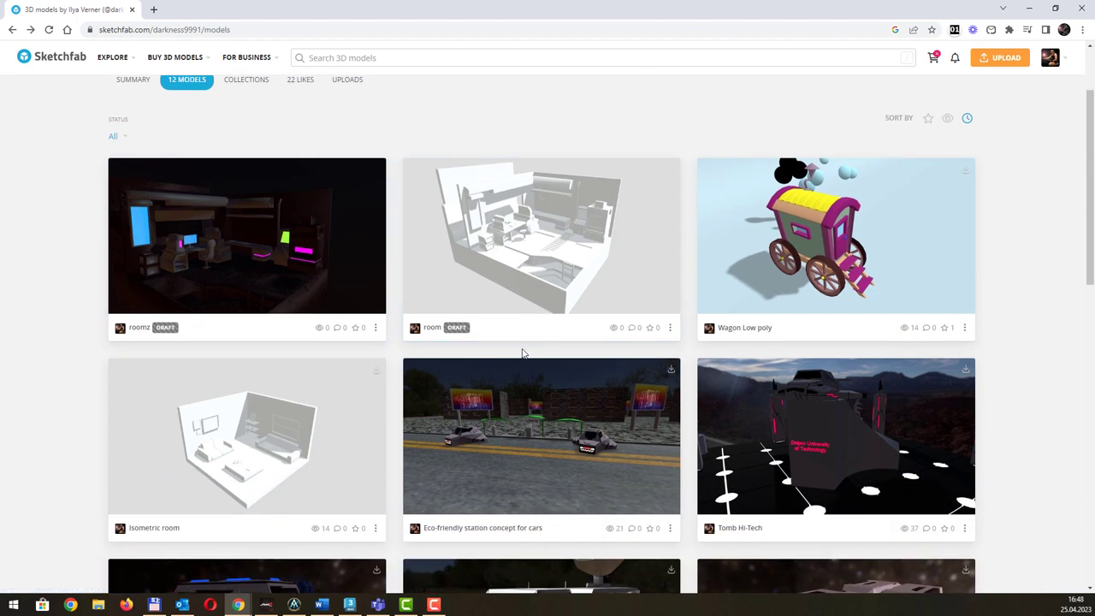
pyautogui.scroll(2, 518, 348)
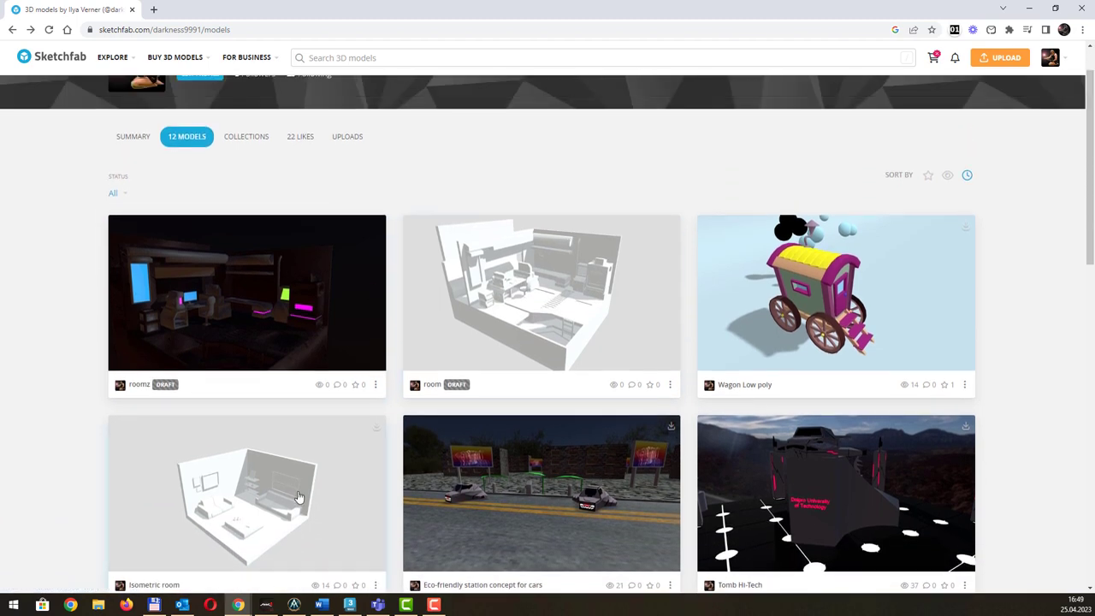
pyautogui.scroll(-1, 300, 491)
pyautogui.scroll(-1, 300, 490)
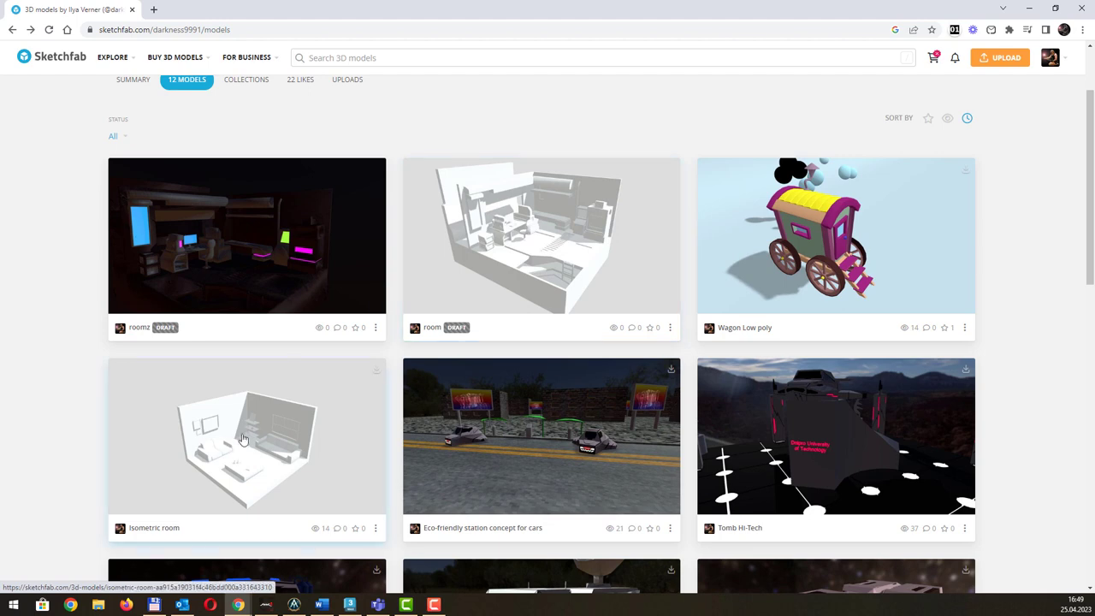
pyautogui.scroll(1, 520, 331)
pyautogui.scroll(1, 520, 331)
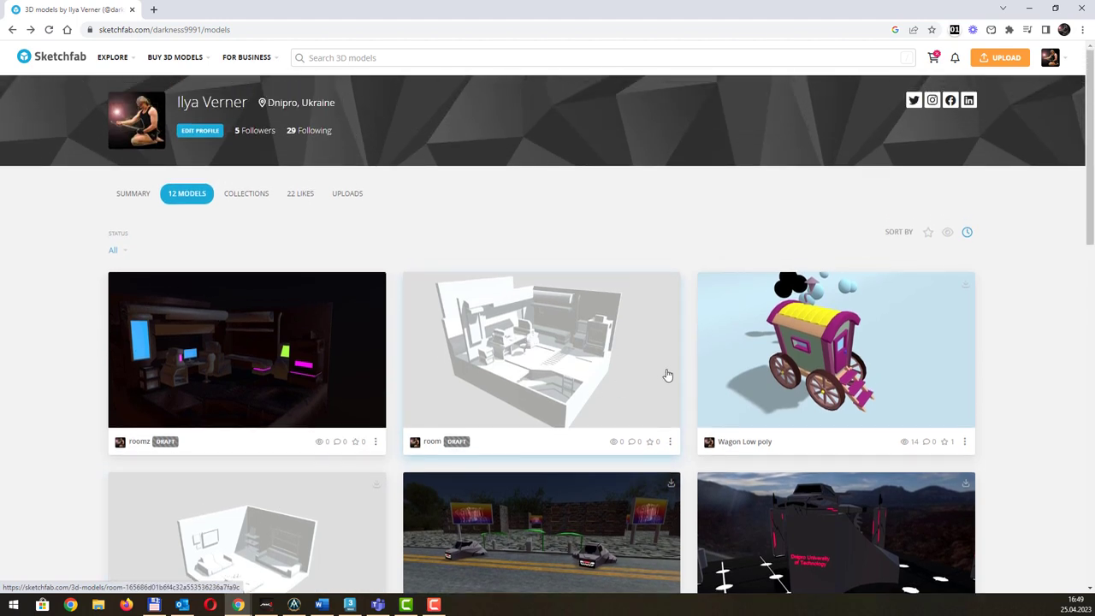
# Open the 3D settings of the draft model room and inspect it from another angle.
pyautogui.click(669, 442)
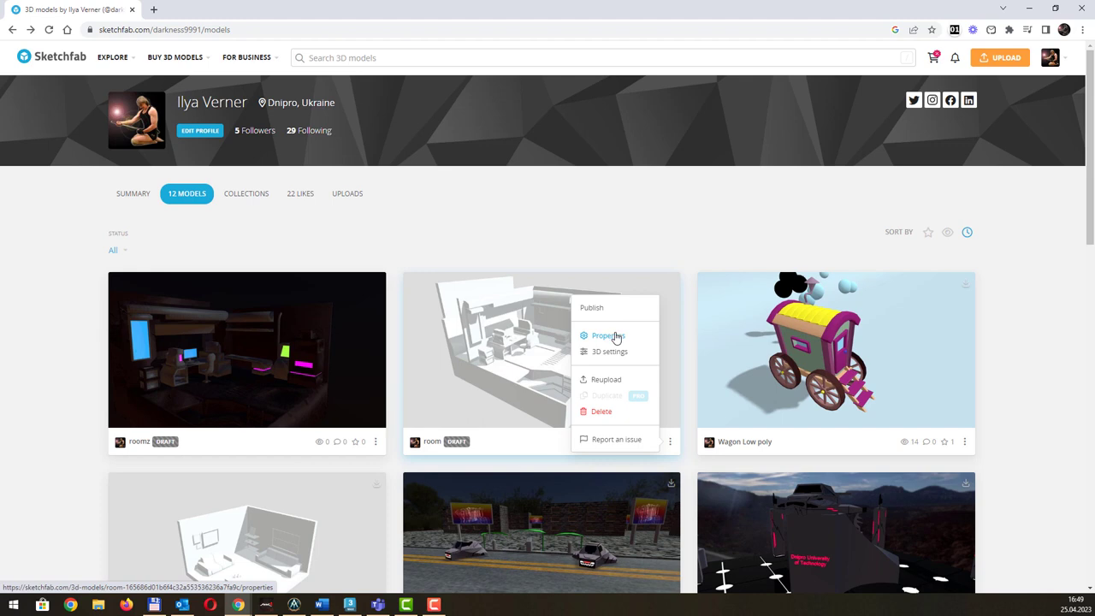
pyautogui.click(612, 352)
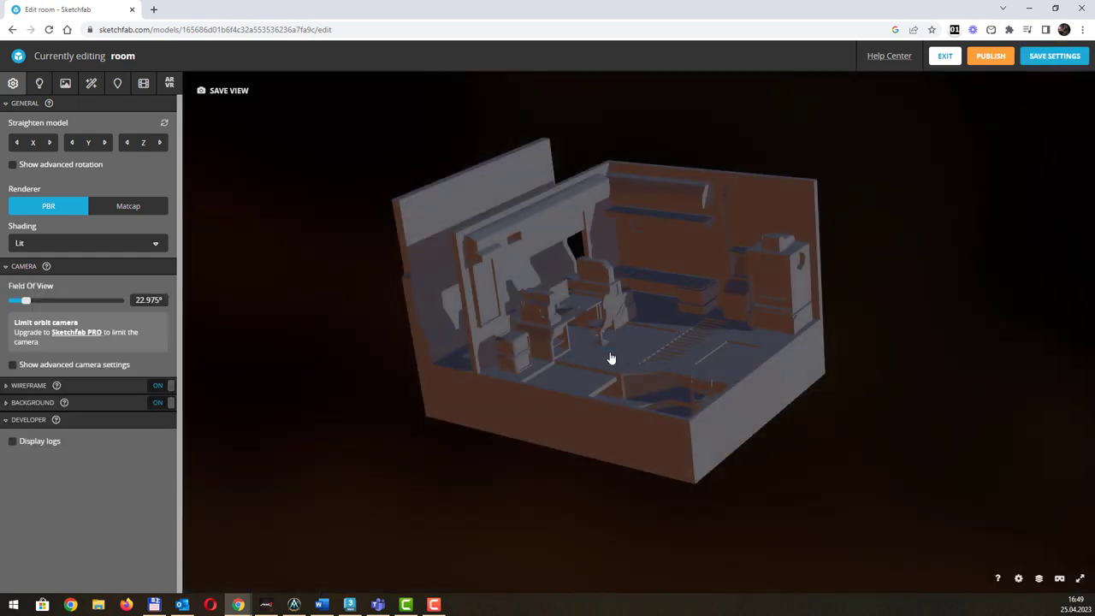
pyautogui.moveTo(653, 327); pyautogui.dragTo(464, 297)
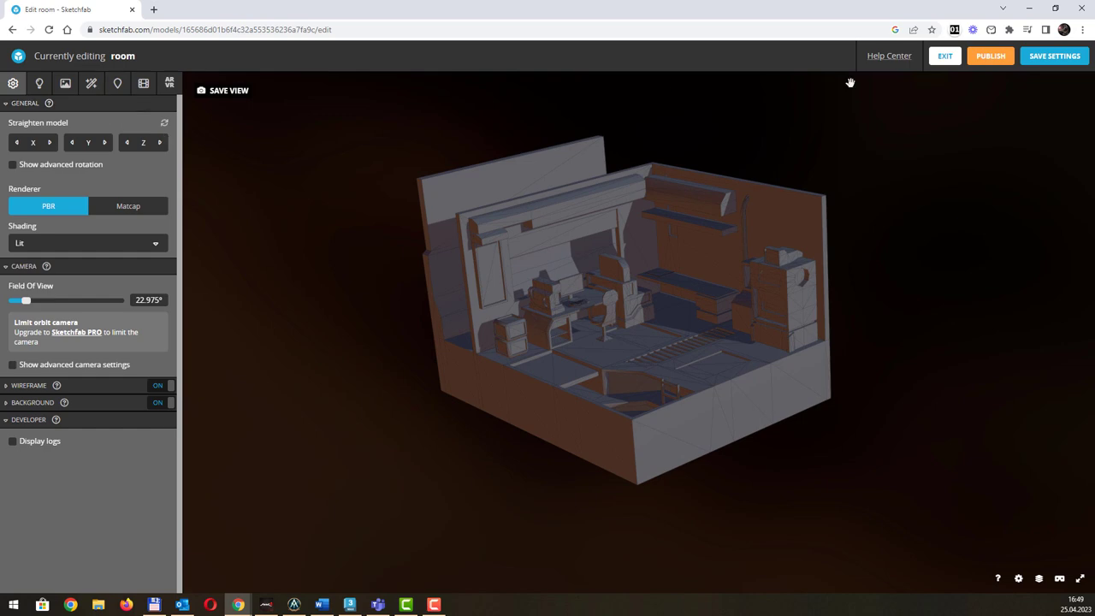
# Look through the draft room's material property sections and collapse the expanded ones.
pyautogui.click(91, 84)
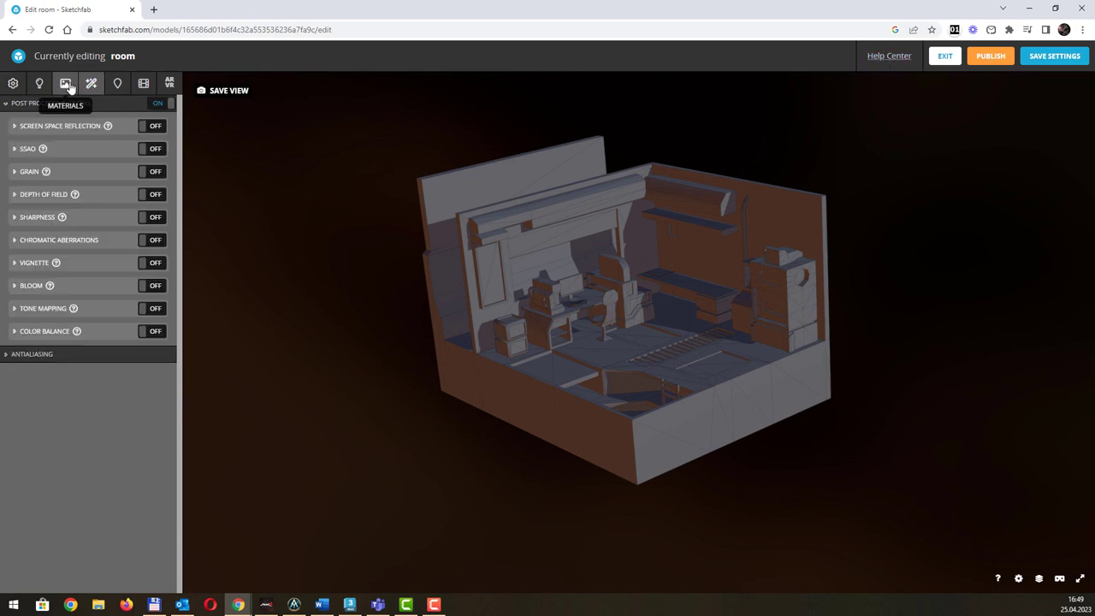
pyautogui.click(66, 83)
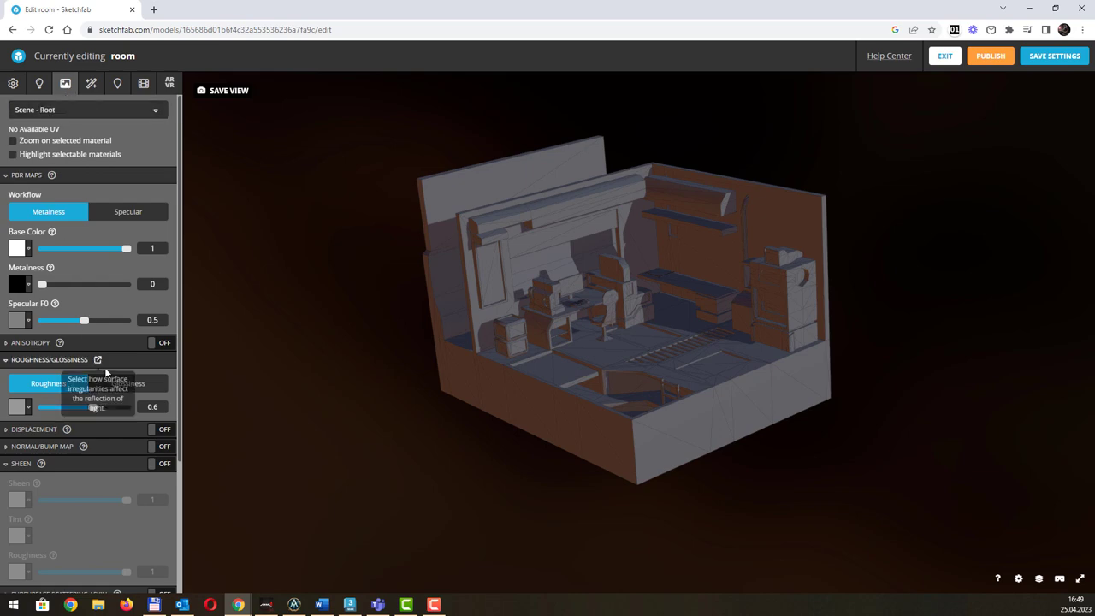
pyautogui.scroll(-2, 105, 367)
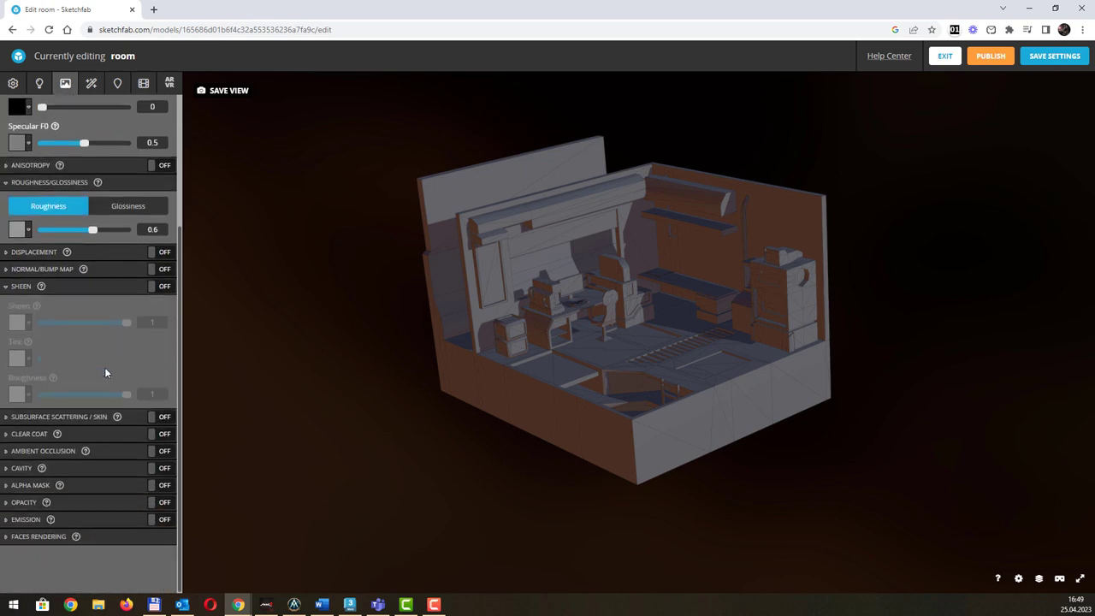
pyautogui.click(52, 291)
pyautogui.click(63, 296)
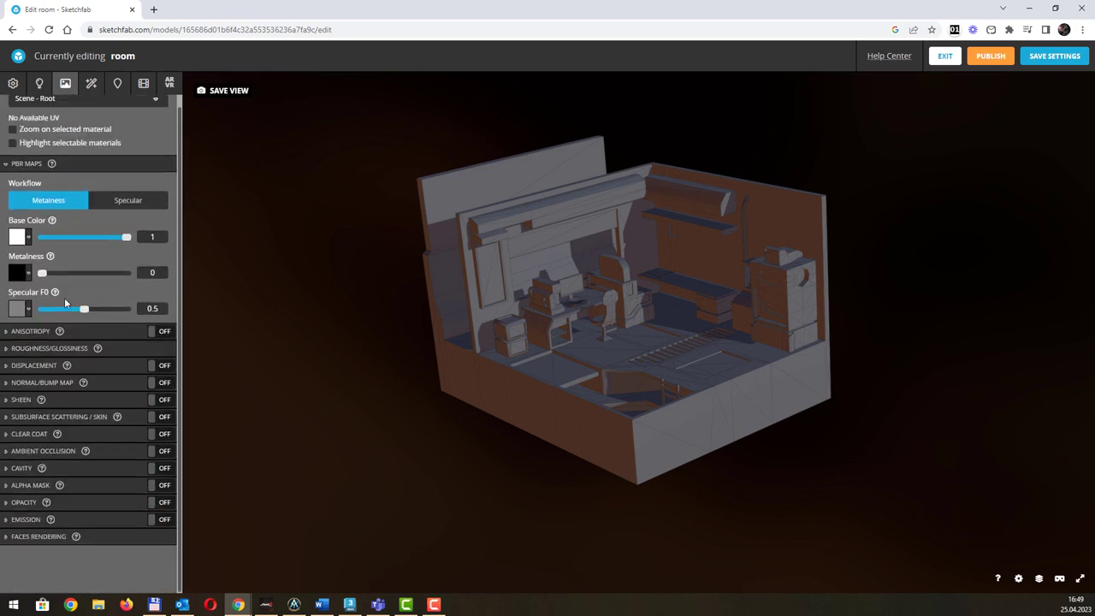
pyautogui.click(28, 167)
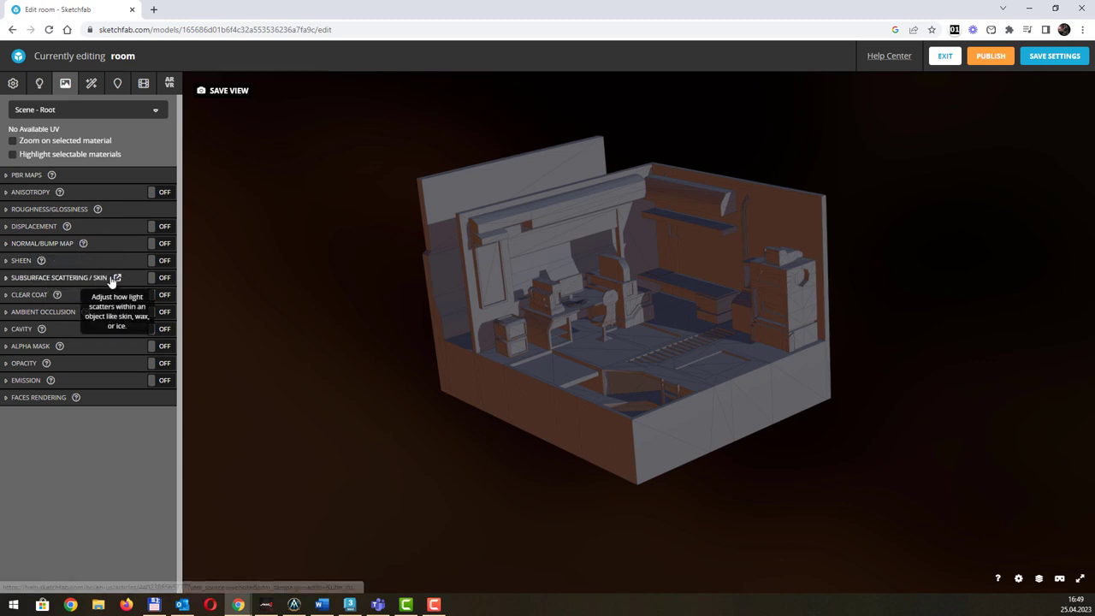
pyautogui.click(13, 314)
pyautogui.click(13, 314)
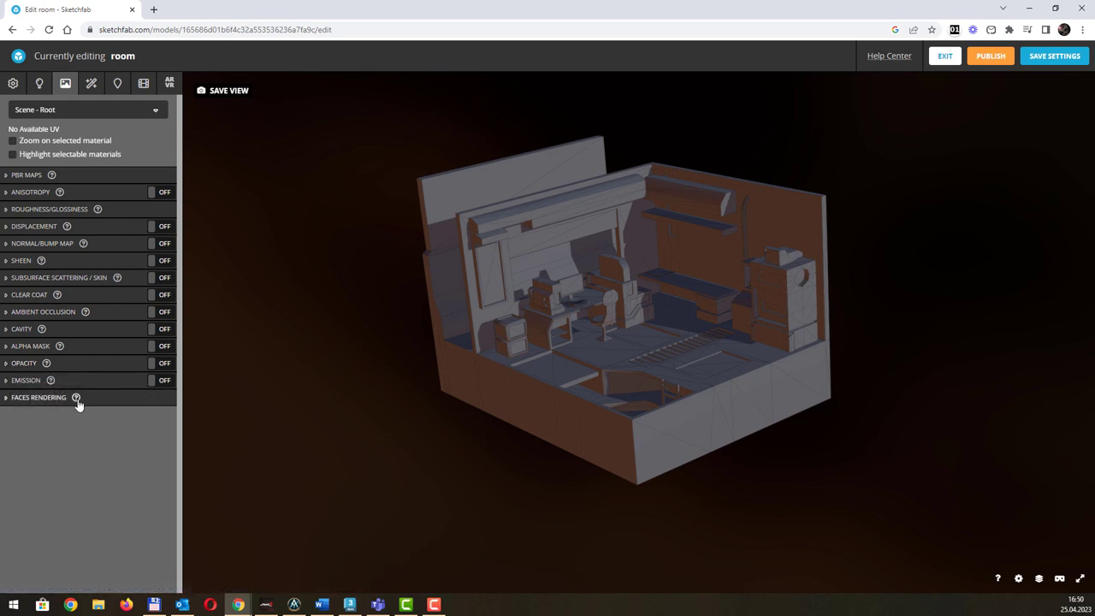
# Try single-sided faces rendering on the draft room and return it to double-sided.
pyautogui.click(10, 399)
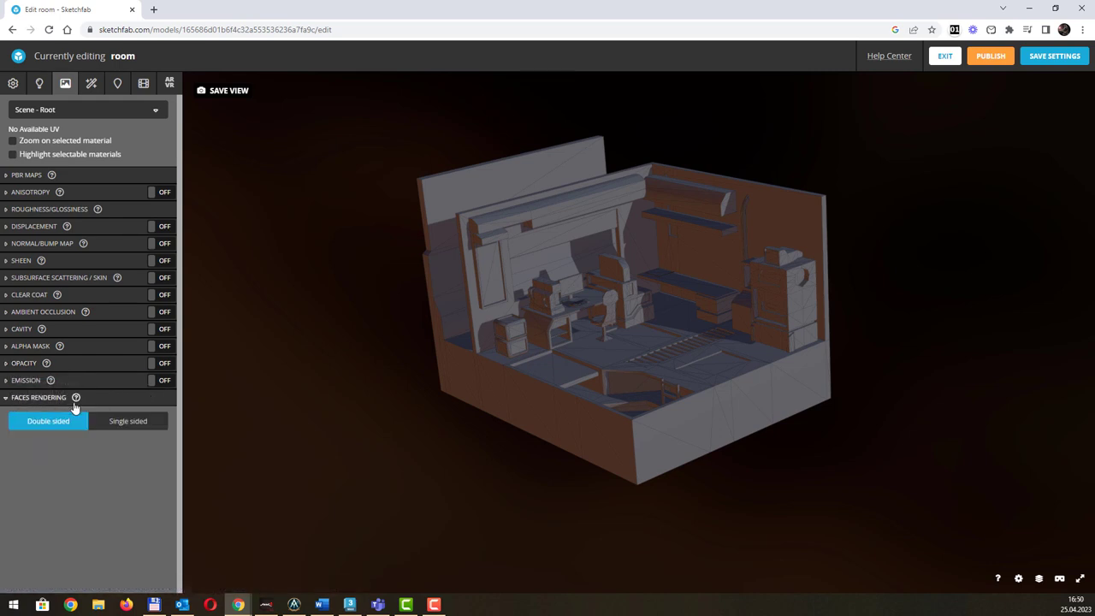
pyautogui.click(127, 423)
pyautogui.click(60, 425)
# Try the SSAO and Grain post-processing filters on the draft room and inspect the furniture up close.
pyautogui.click(91, 85)
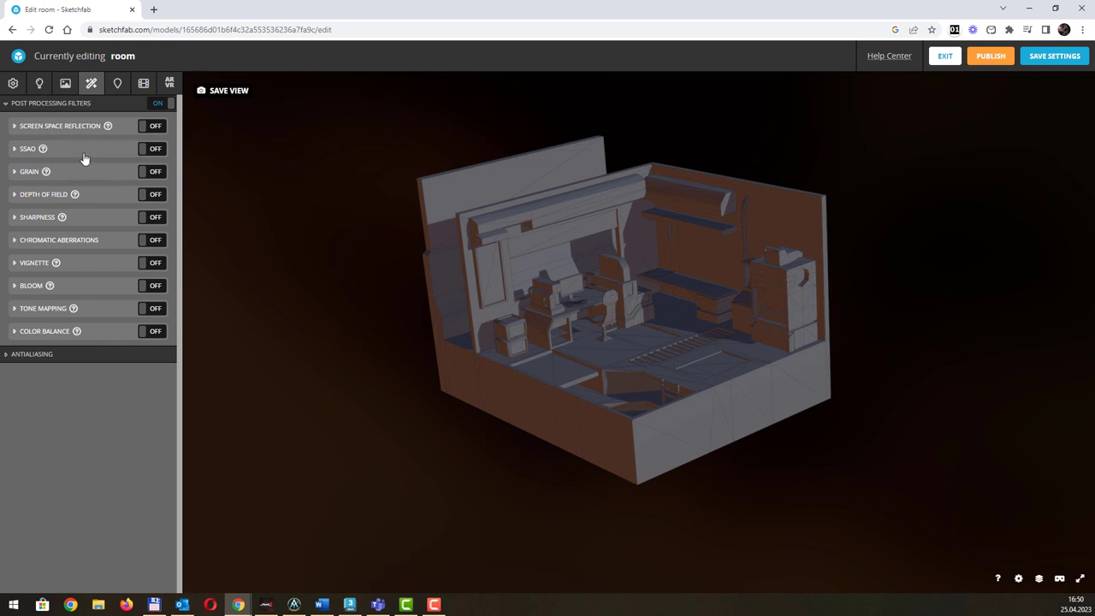
pyautogui.click(151, 154)
pyautogui.click(153, 174)
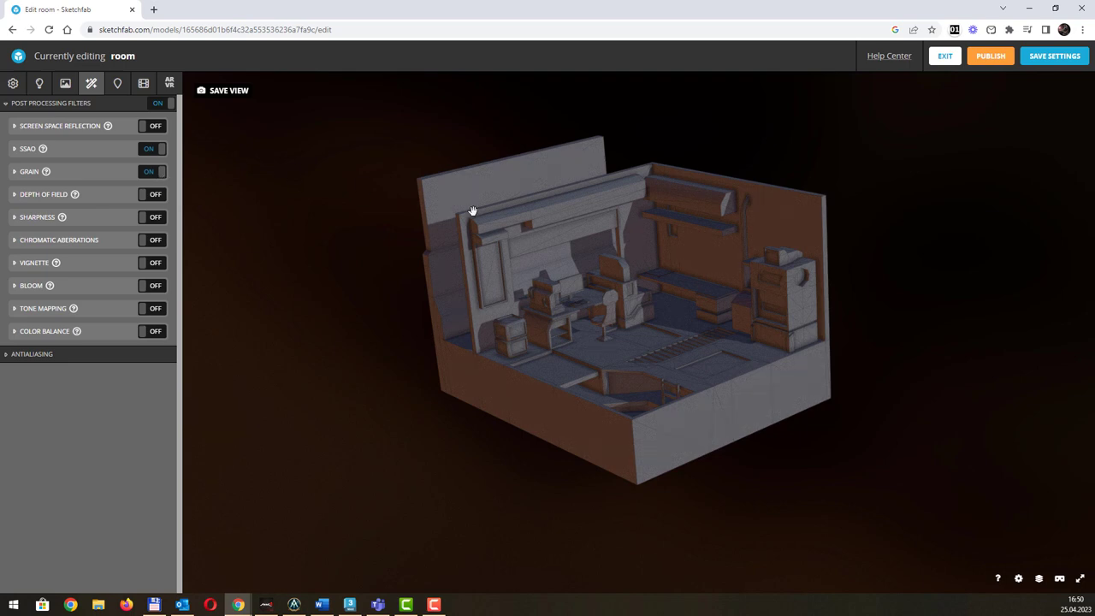
pyautogui.scroll(10, 665, 245)
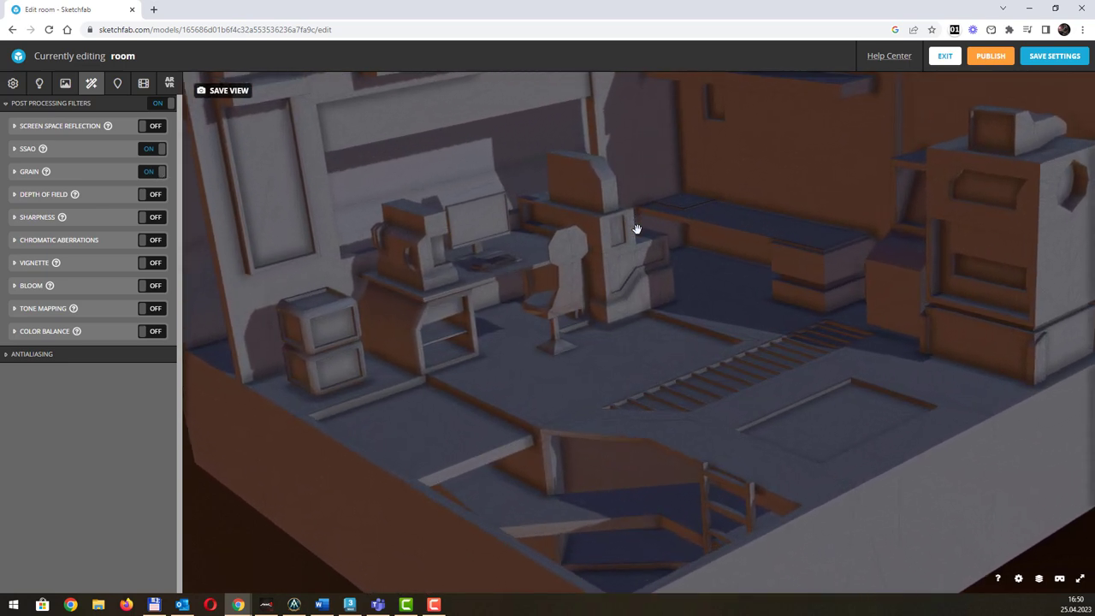
pyautogui.moveTo(636, 228)
pyautogui.mouseDown()
pyautogui.moveTo(632, 254)
pyautogui.moveTo(642, 225)
pyautogui.moveTo(898, 113)
pyautogui.mouseUp()
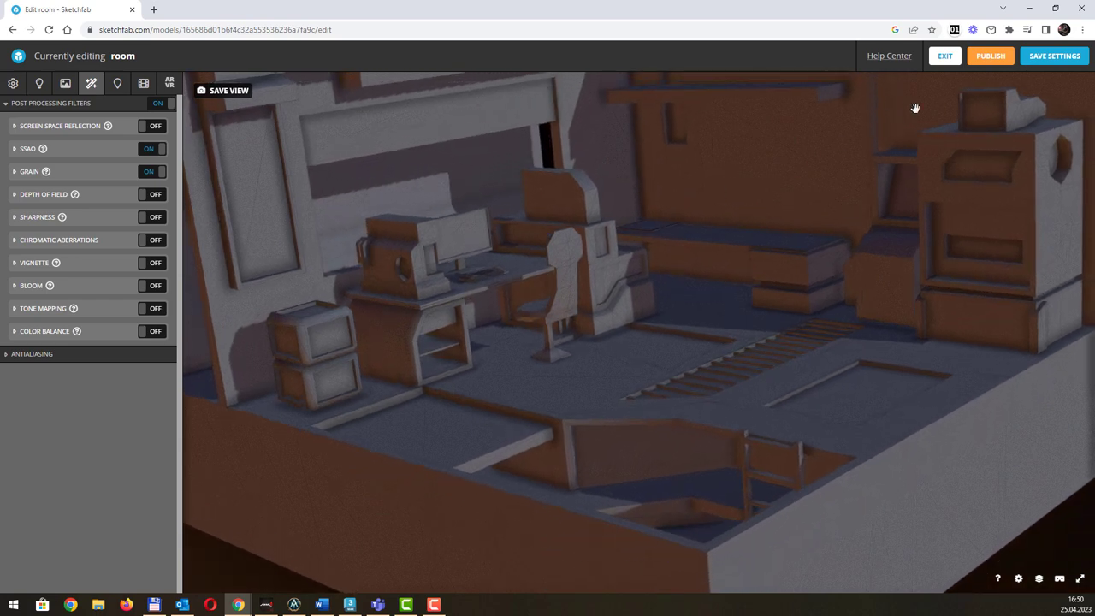
# Exit the draft room's editor without saving and open the 3D settings of the roomz model.
pyautogui.click(945, 56)
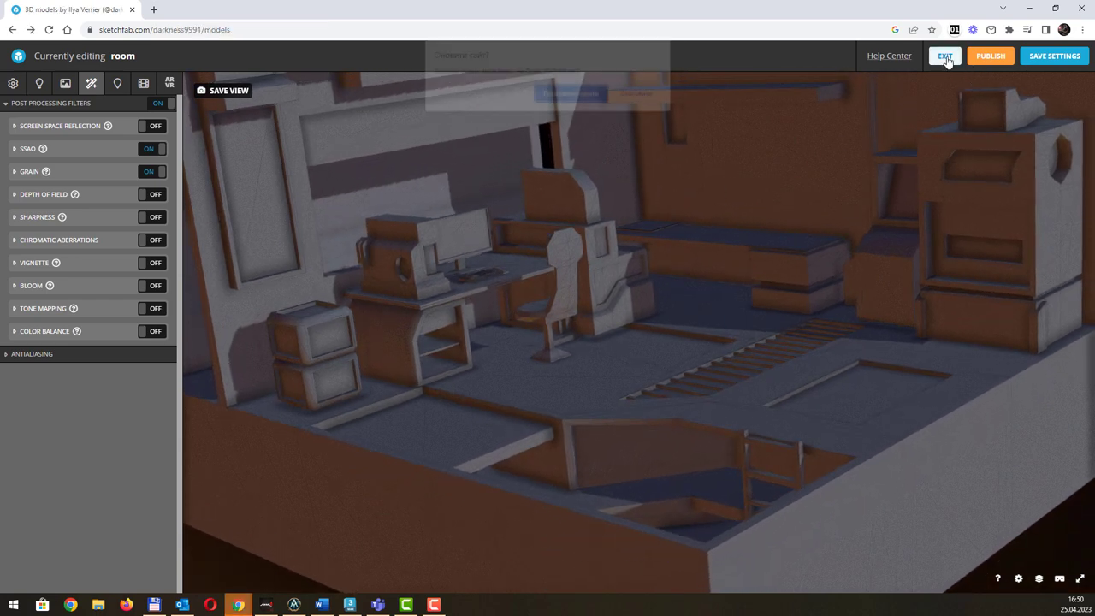
pyautogui.click(562, 93)
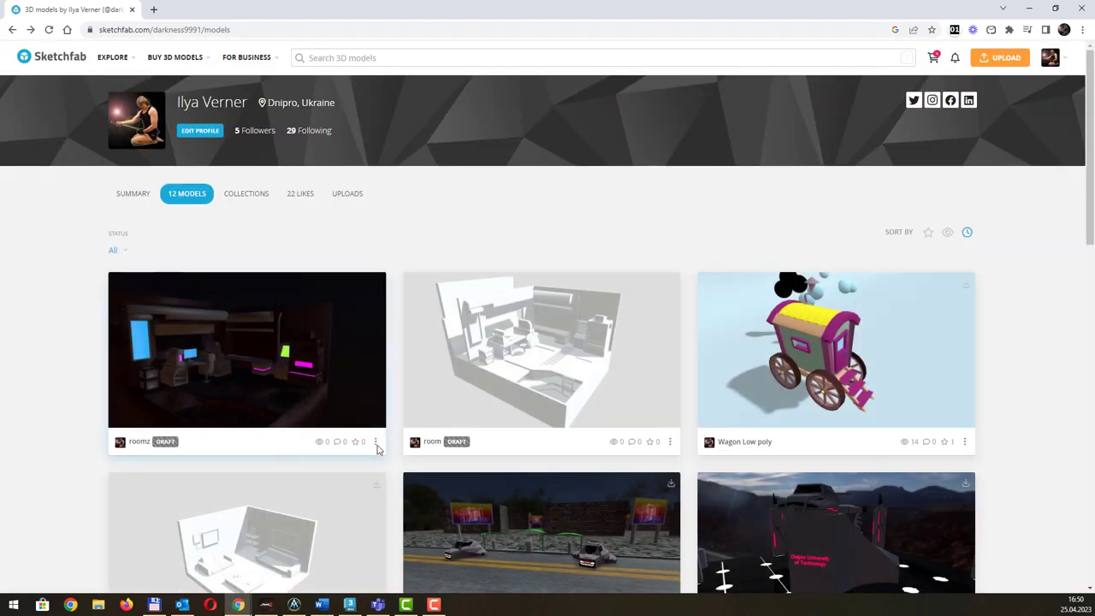
pyautogui.click(376, 442)
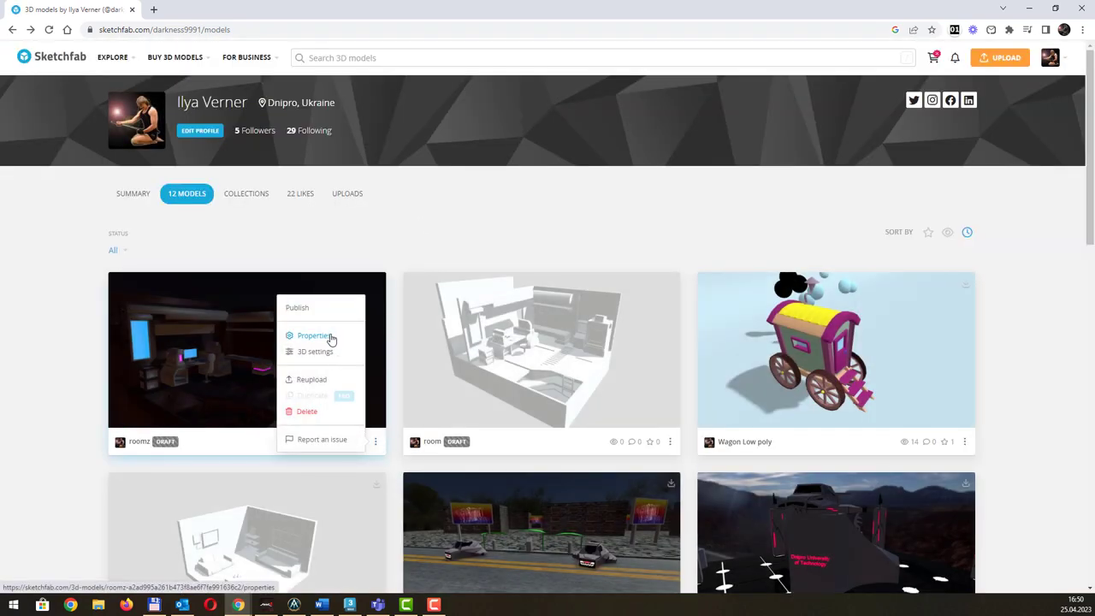
pyautogui.click(317, 352)
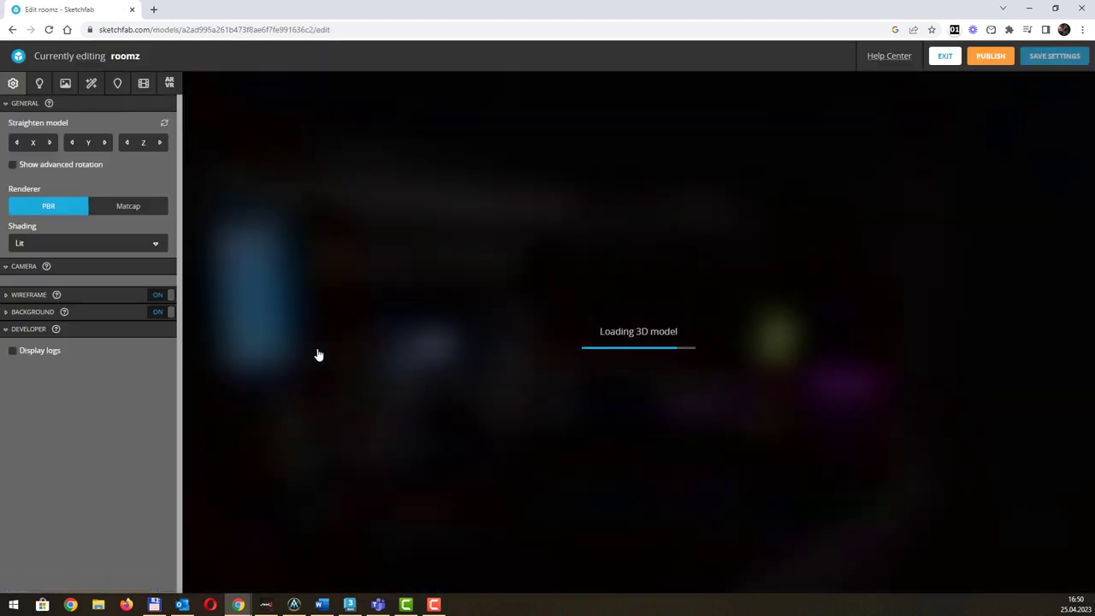
# Enable the Screen Space Reflection post-processing filter for roomz and set its strength to 0.778.
pyautogui.click(92, 83)
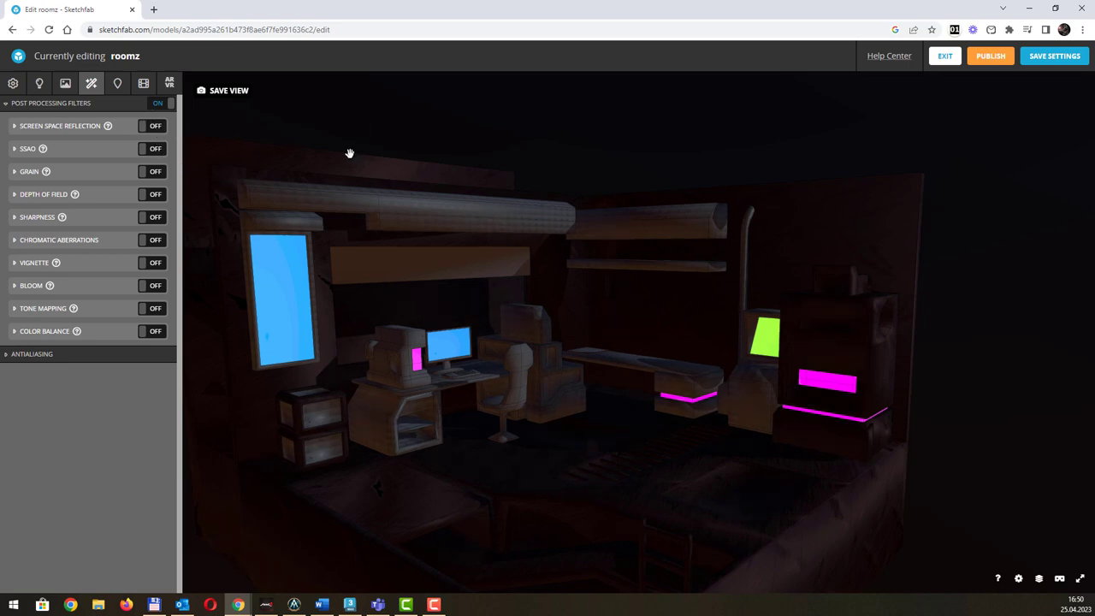
pyautogui.click(155, 127)
pyautogui.moveTo(544, 259); pyautogui.dragTo(676, 359)
pyautogui.scroll(2, 646, 346)
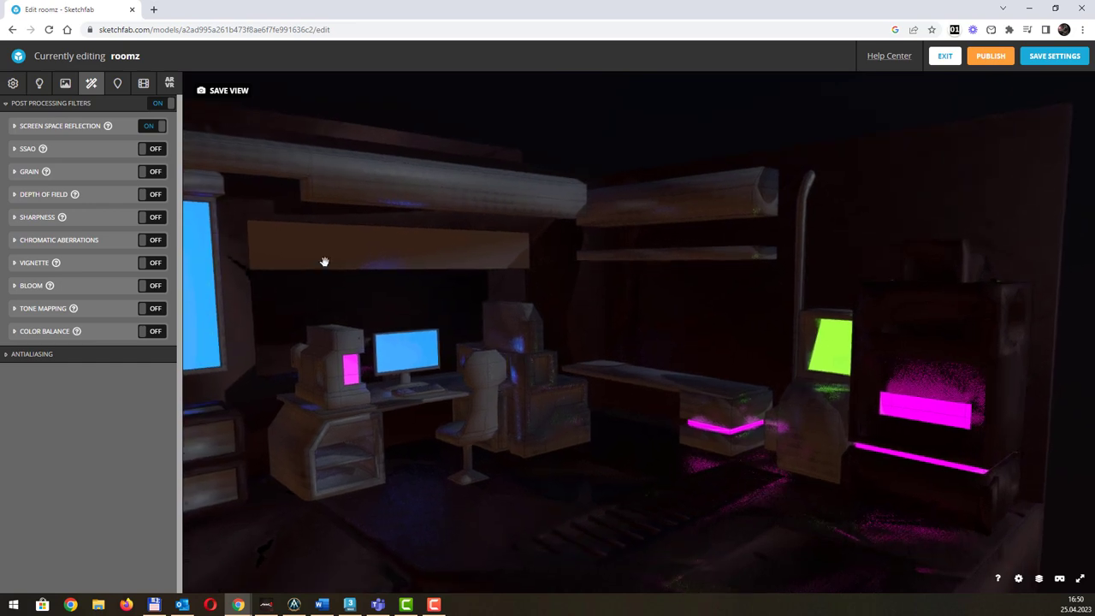
pyautogui.click(15, 126)
pyautogui.moveTo(116, 148); pyautogui.dragTo(72, 148)
pyautogui.click(94, 147)
pyautogui.moveTo(520, 367); pyautogui.dragTo(454, 364)
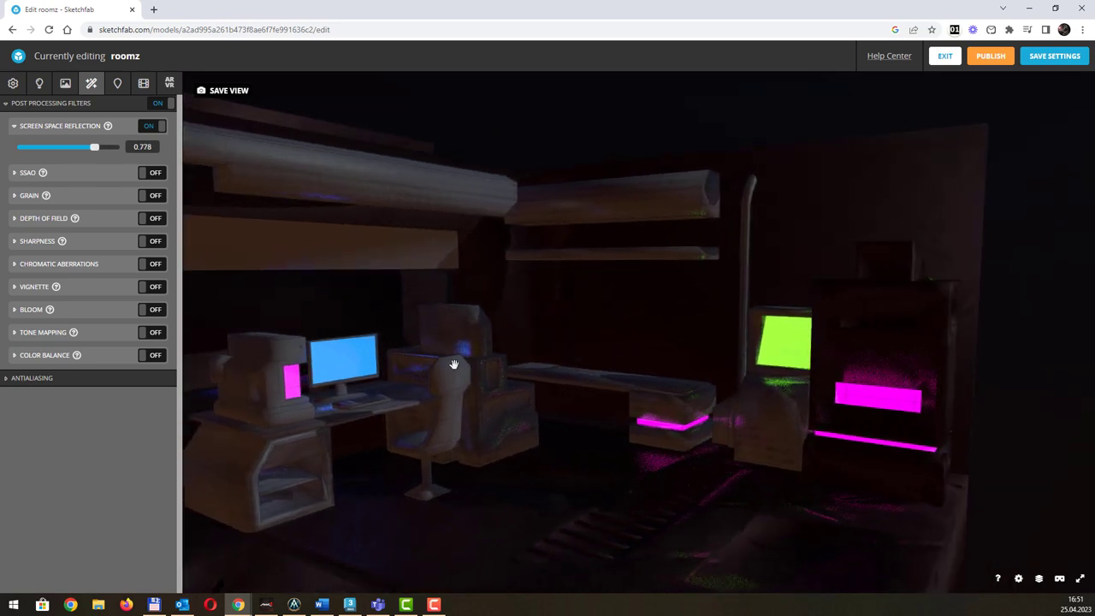
# Enable SSAO with radius 8, intensity 0.511 and bias 1.8, and turn on the Grain filter.
pyautogui.click(34, 176)
pyautogui.click(154, 176)
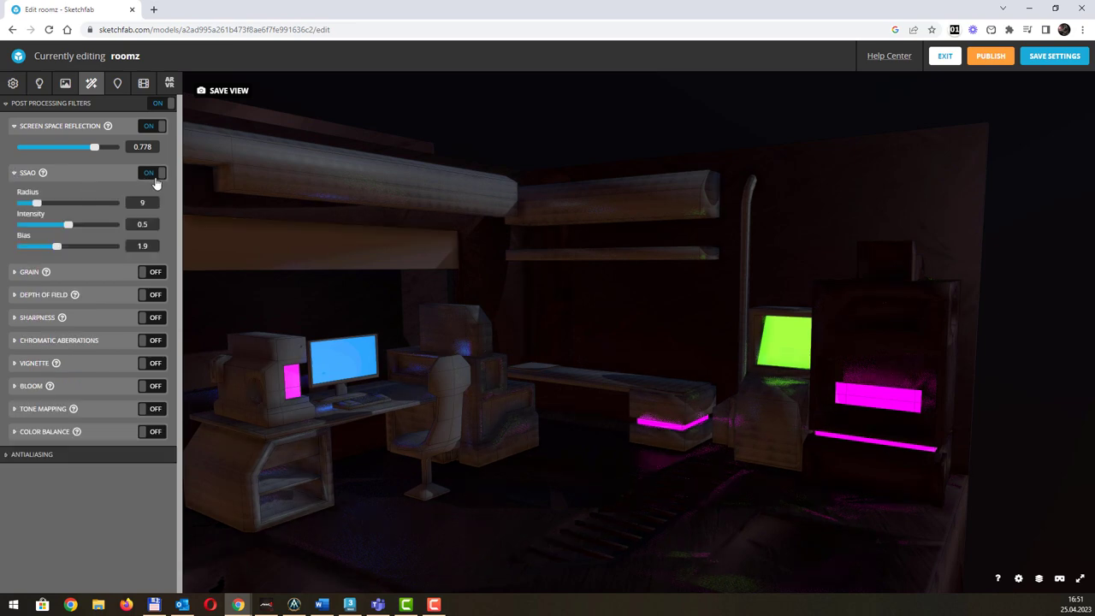
pyautogui.moveTo(38, 205)
pyautogui.mouseDown()
pyautogui.moveTo(79, 203)
pyautogui.moveTo(31, 206)
pyautogui.moveTo(70, 229)
pyautogui.moveTo(19, 245)
pyautogui.moveTo(54, 248)
pyautogui.mouseUp()
pyautogui.click(157, 273)
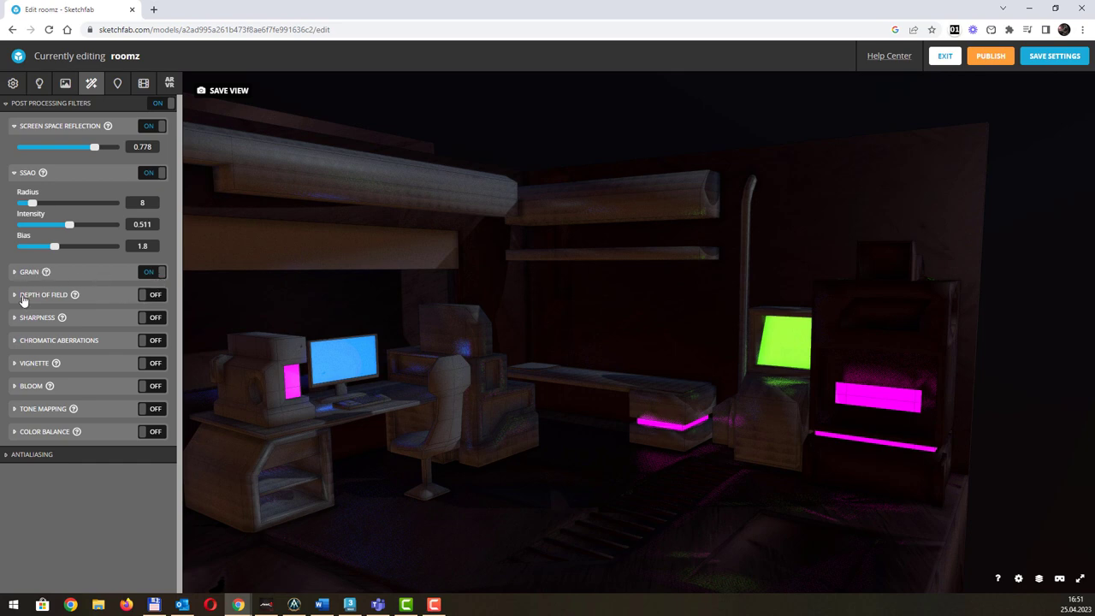
# Try the Depth of Field filter on the room from several angles and turn it off again.
pyautogui.click(155, 295)
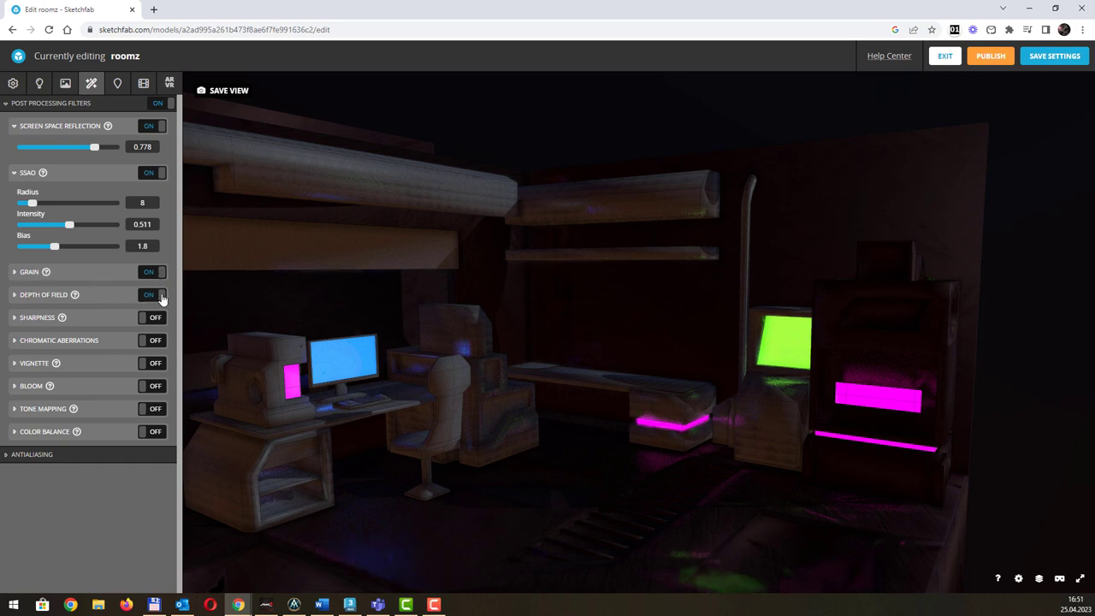
pyautogui.scroll(-5, 501, 348)
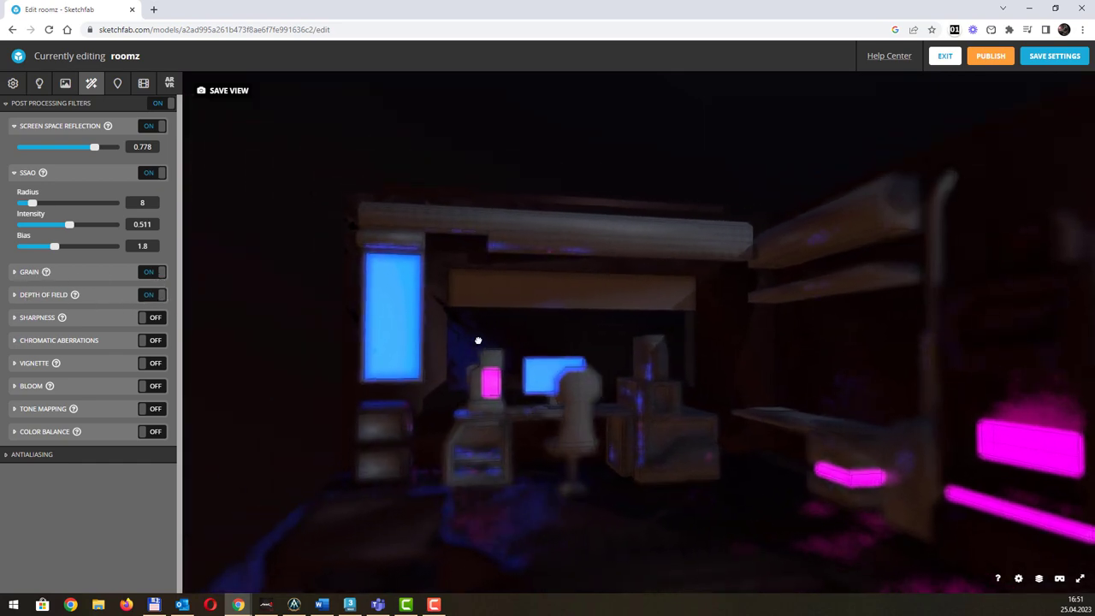
pyautogui.moveTo(459, 348); pyautogui.dragTo(640, 350)
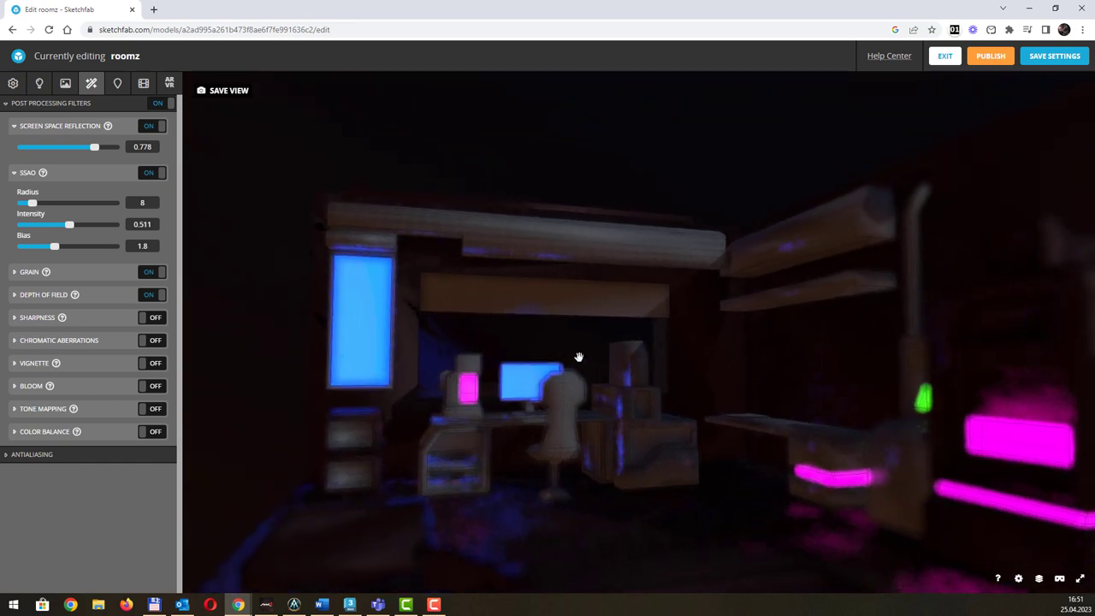
pyautogui.moveTo(430, 371); pyautogui.dragTo(283, 374)
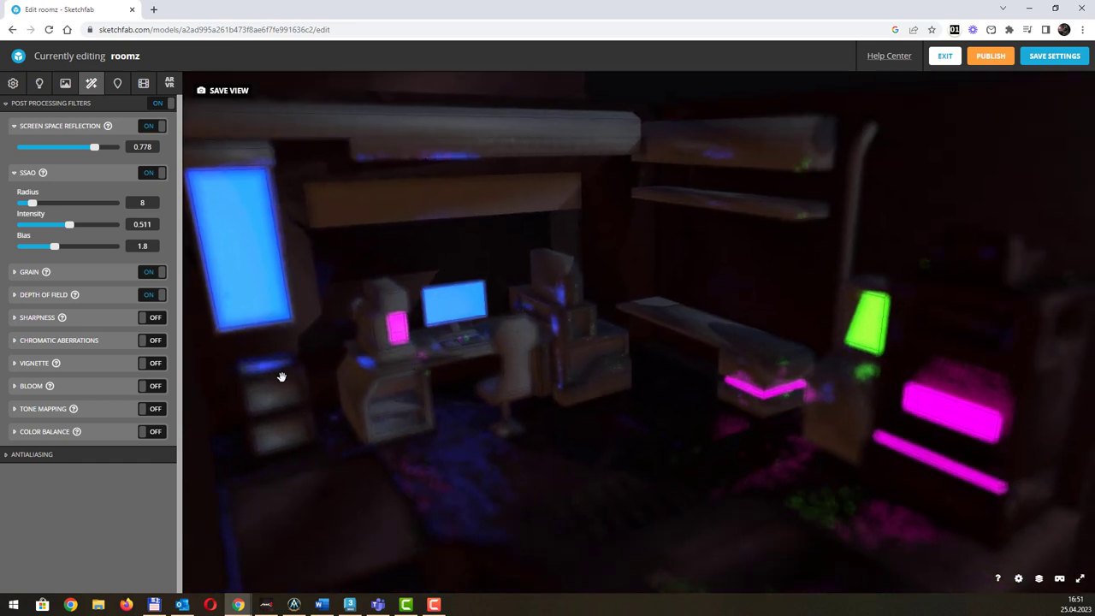
pyautogui.click(148, 296)
pyautogui.moveTo(569, 367); pyautogui.dragTo(332, 409)
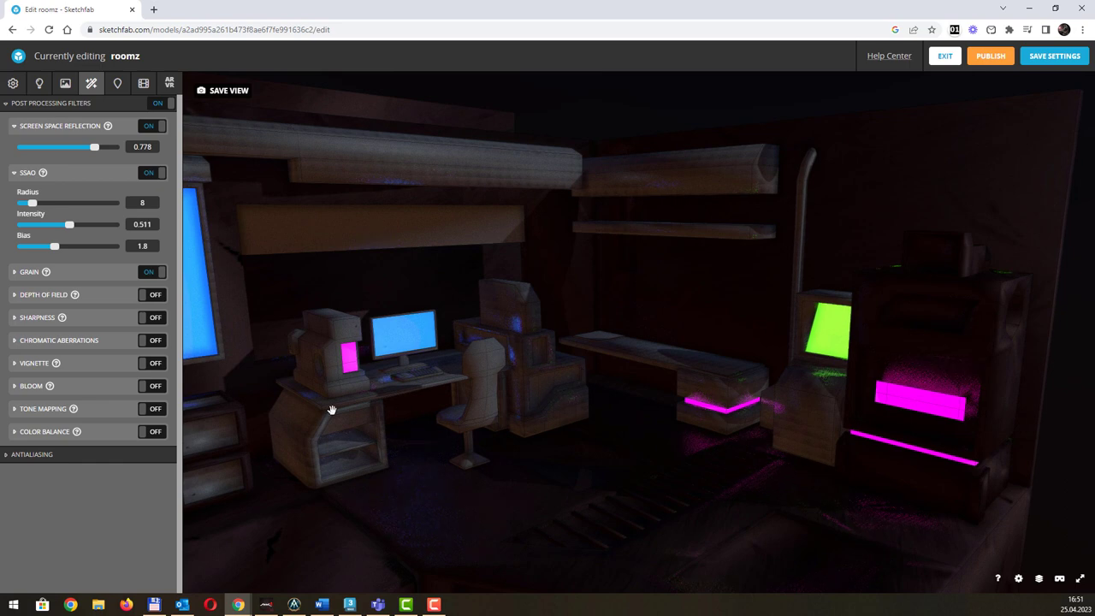
# Enable the Sharpness filter and set its value to 0.01.
pyautogui.click(14, 318)
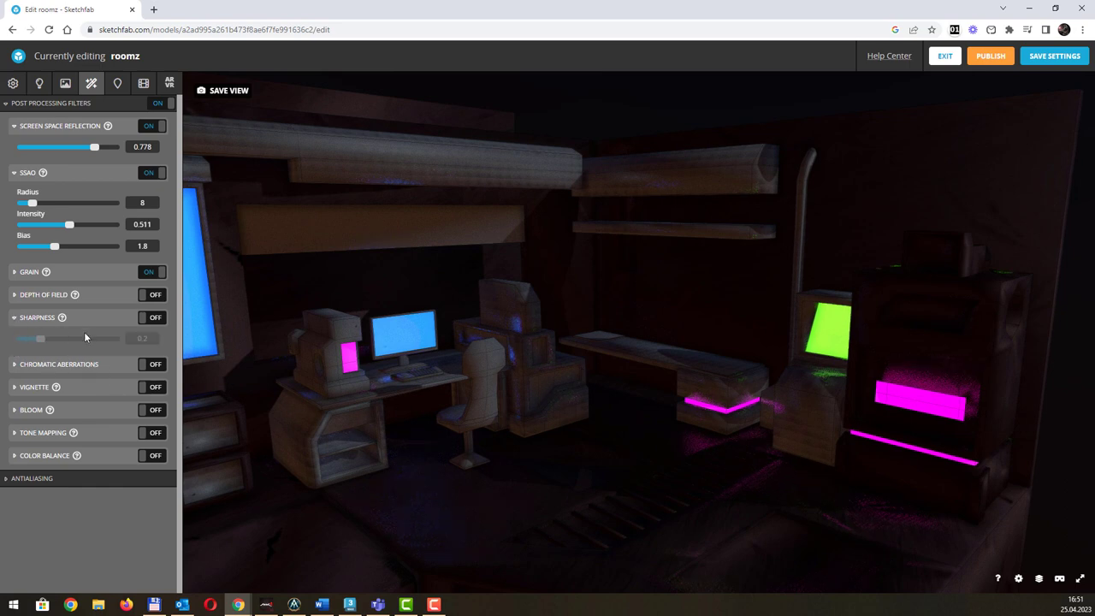
pyautogui.click(155, 317)
pyautogui.moveTo(507, 346)
pyautogui.mouseDown()
pyautogui.moveTo(520, 325)
pyautogui.moveTo(502, 347)
pyautogui.mouseUp()
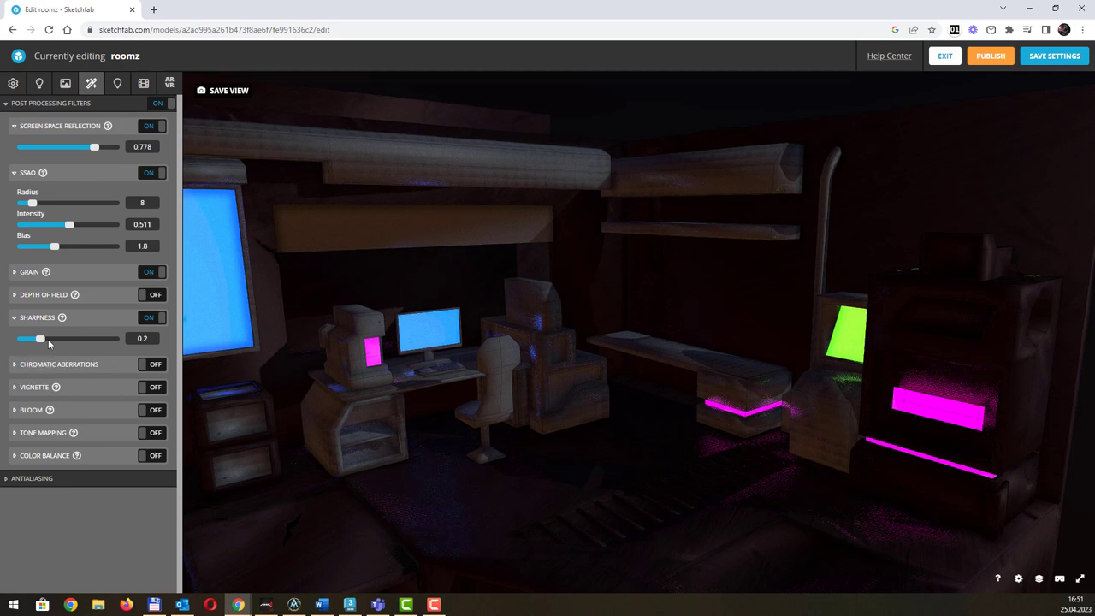
pyautogui.moveTo(40, 340)
pyautogui.mouseDown()
pyautogui.moveTo(129, 342)
pyautogui.moveTo(25, 341)
pyautogui.mouseUp()
# Enable Chromatic Aberrations, set the amount to 0.0139 and check the effect on the room.
pyautogui.click(12, 367)
pyautogui.click(154, 366)
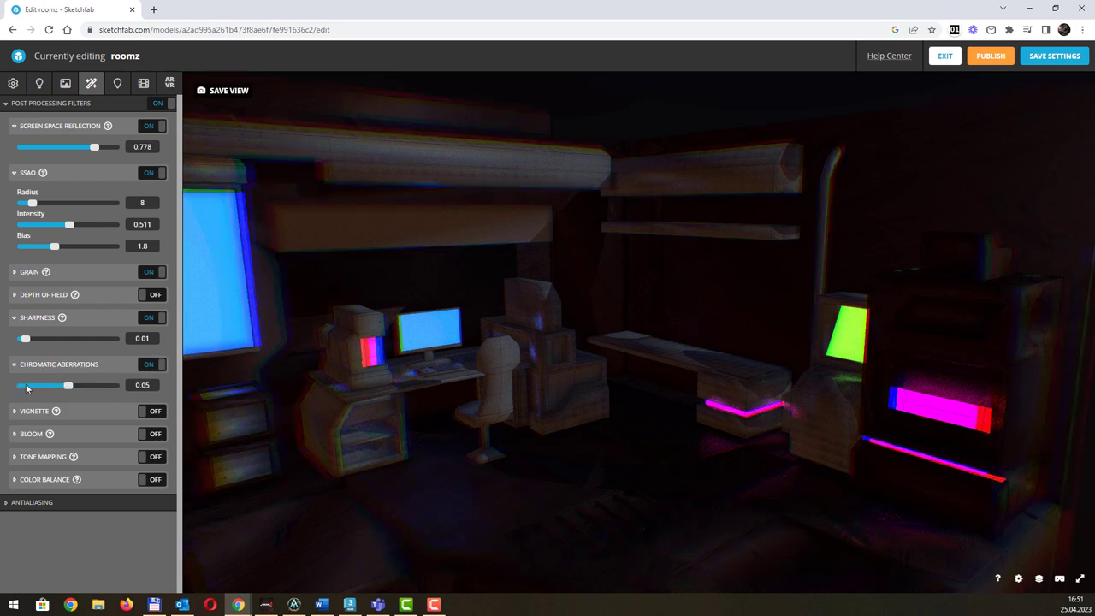
pyautogui.moveTo(56, 387); pyautogui.dragTo(30, 389)
pyautogui.doubleClick(521, 355)
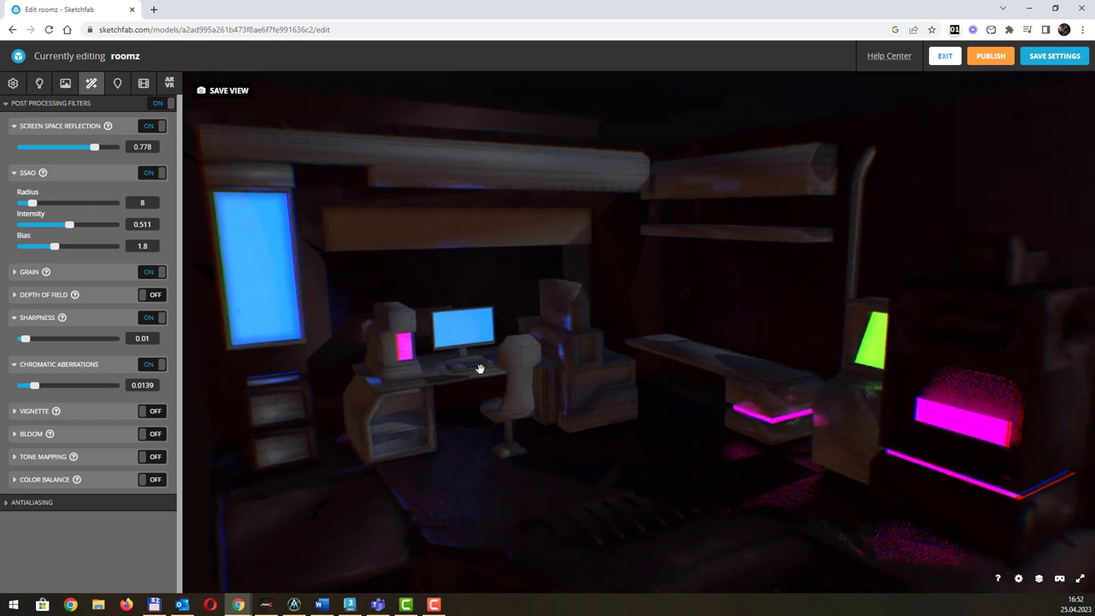
# Enable the Vignette filter with amount 0.4 and hardness 0.756, and check the room's darkened edges.
pyautogui.click(13, 411)
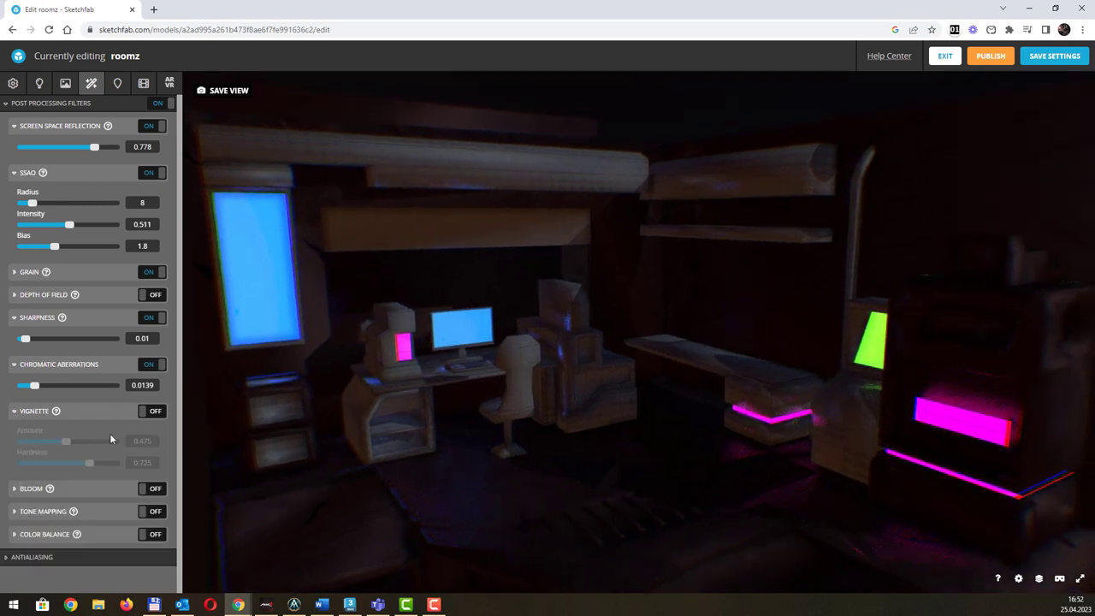
pyautogui.click(153, 414)
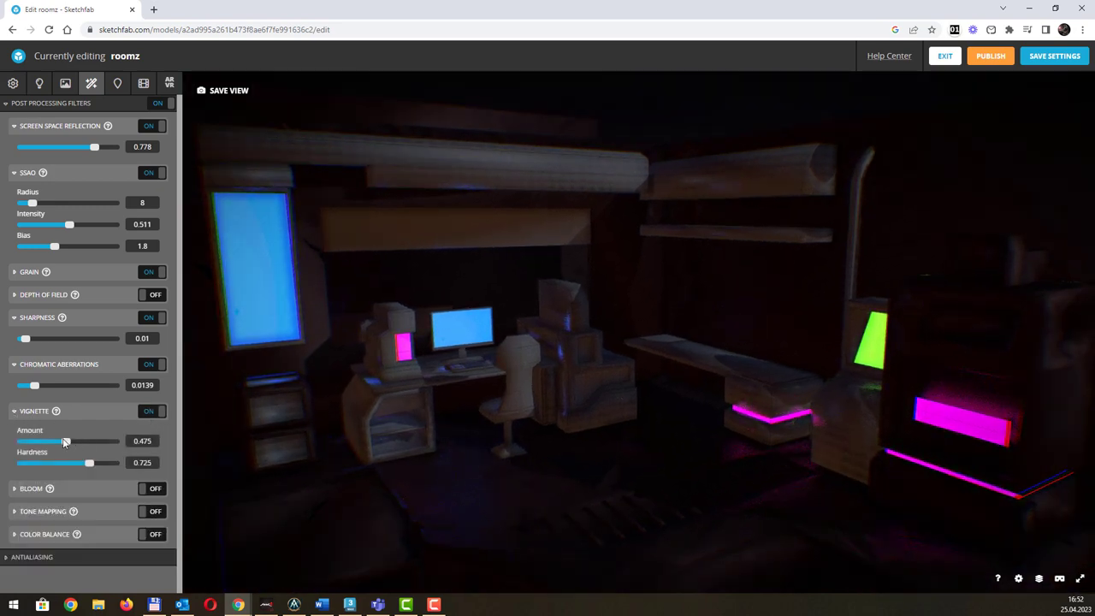
pyautogui.moveTo(57, 438); pyautogui.dragTo(91, 467)
pyautogui.doubleClick(555, 384)
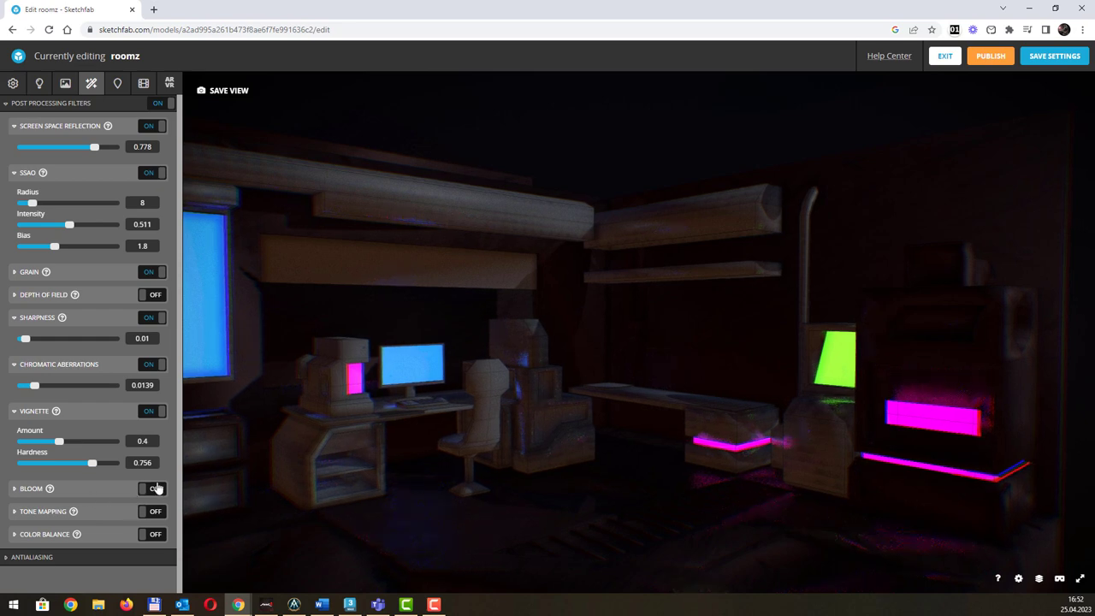
# Enable Bloom, set its intensity to 1.011 and radius to 0.533, and inspect the glow around the emissive screens.
pyautogui.click(156, 488)
pyautogui.doubleClick(560, 391)
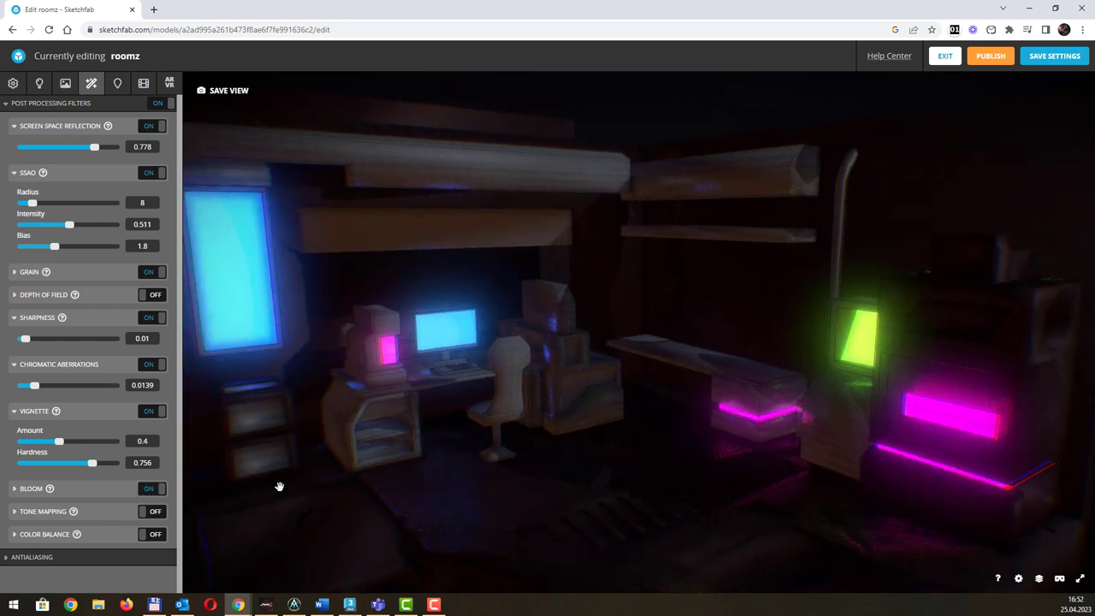
pyautogui.click(15, 488)
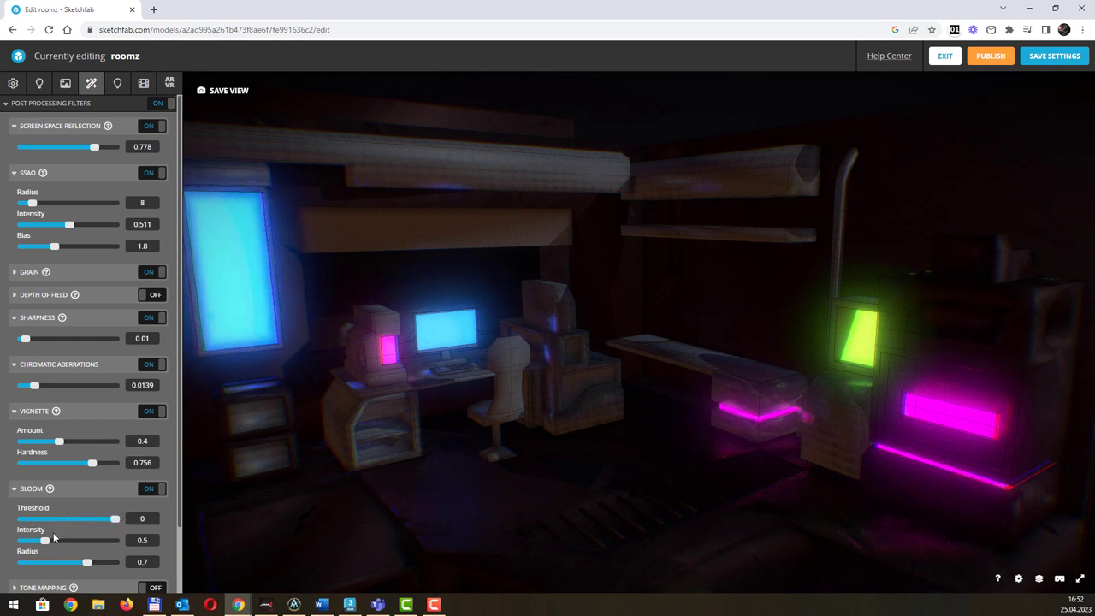
pyautogui.moveTo(44, 541); pyautogui.dragTo(71, 562)
pyautogui.moveTo(433, 307)
pyautogui.mouseDown()
pyautogui.moveTo(587, 298)
pyautogui.moveTo(573, 286)
pyautogui.moveTo(572, 313)
pyautogui.mouseUp()
pyautogui.scroll(3, 572, 313)
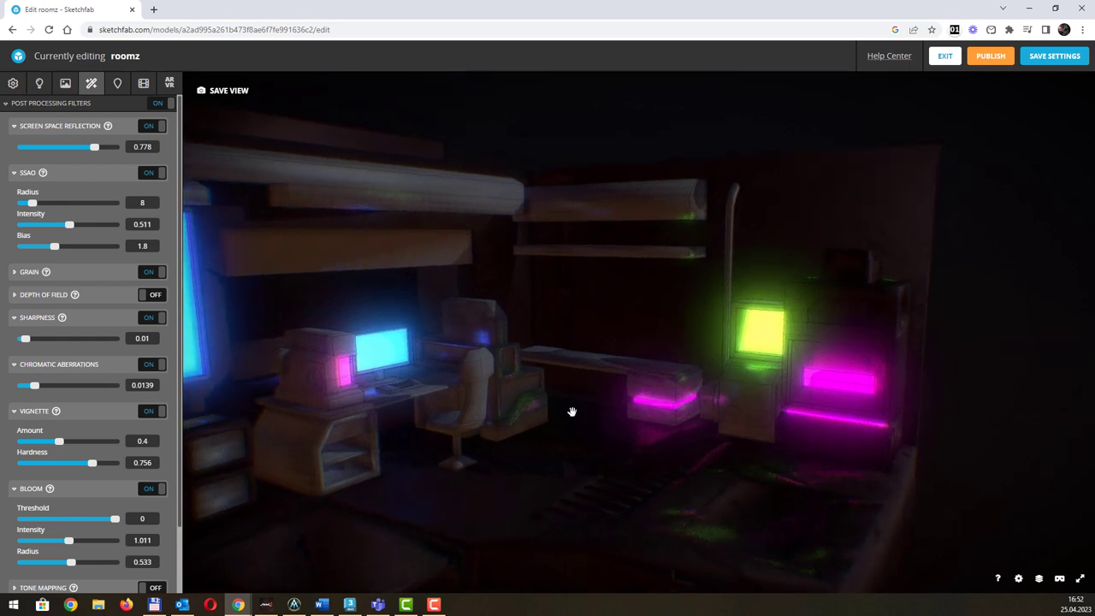
# Try the Linear Tone Mapping filter on the room and switch it off again.
pyautogui.scroll(-2, 103, 458)
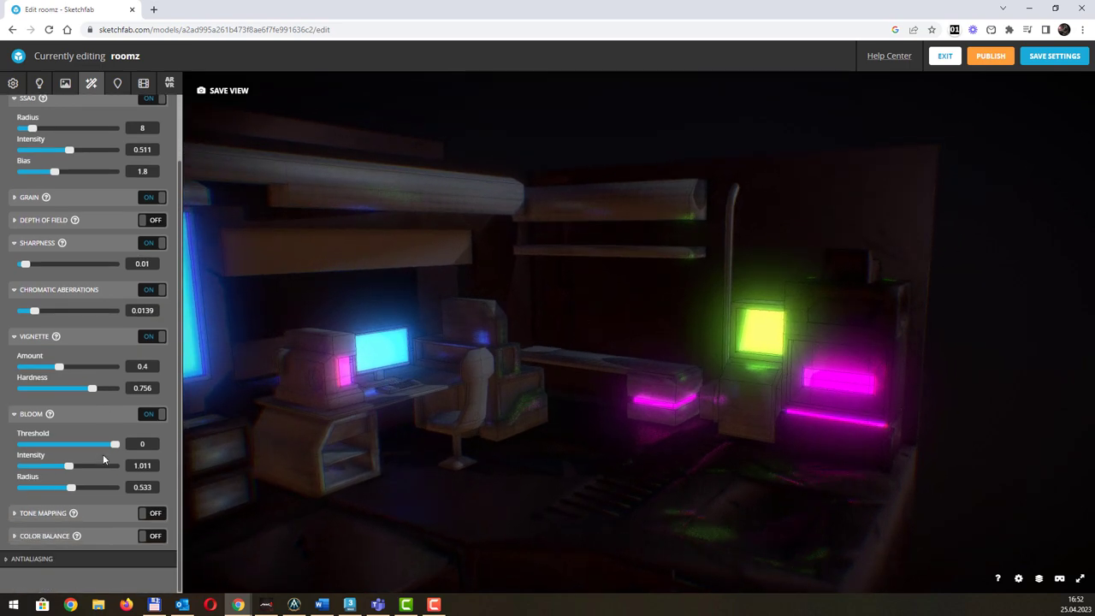
pyautogui.click(19, 513)
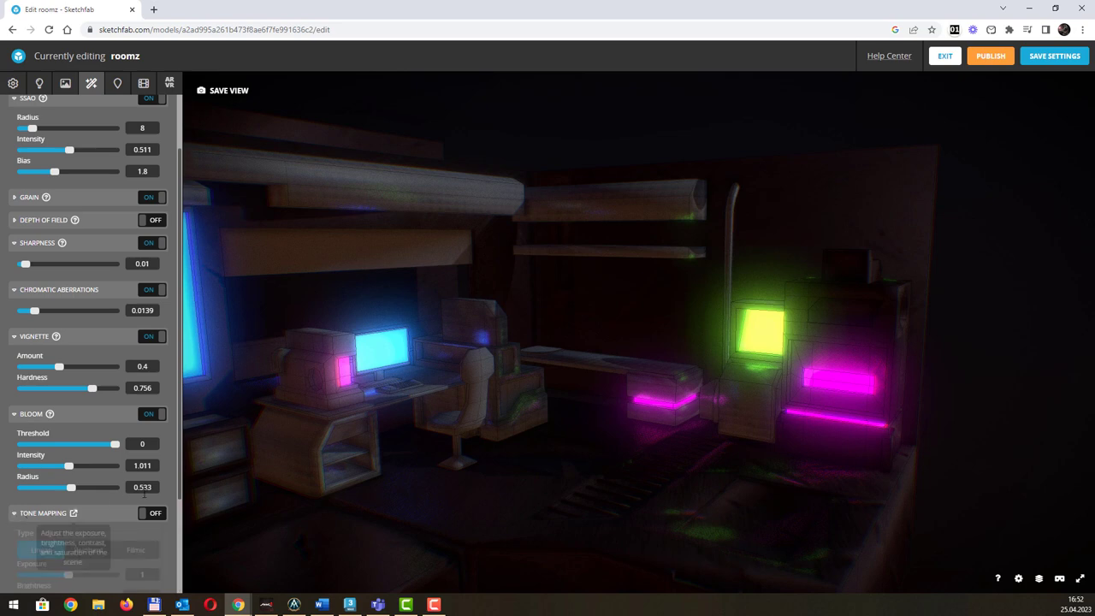
pyautogui.scroll(-3, 157, 490)
pyautogui.click(156, 400)
pyautogui.click(155, 399)
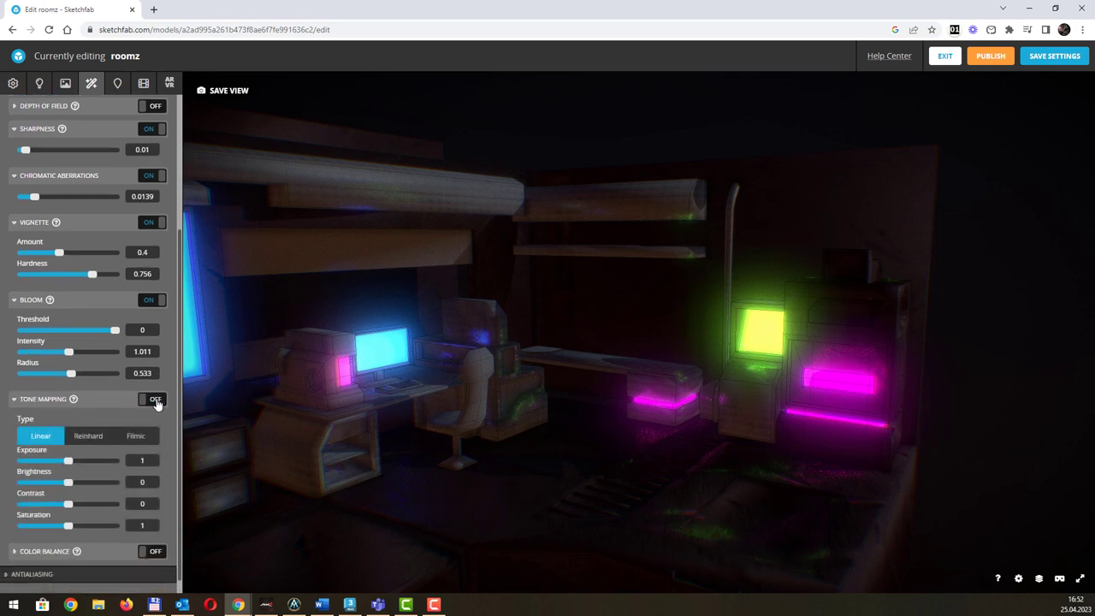
# Enable Color Balance, set the midtones to red -0.422, green 0.089 and blue -0.144, and check the room's colours.
pyautogui.click(154, 553)
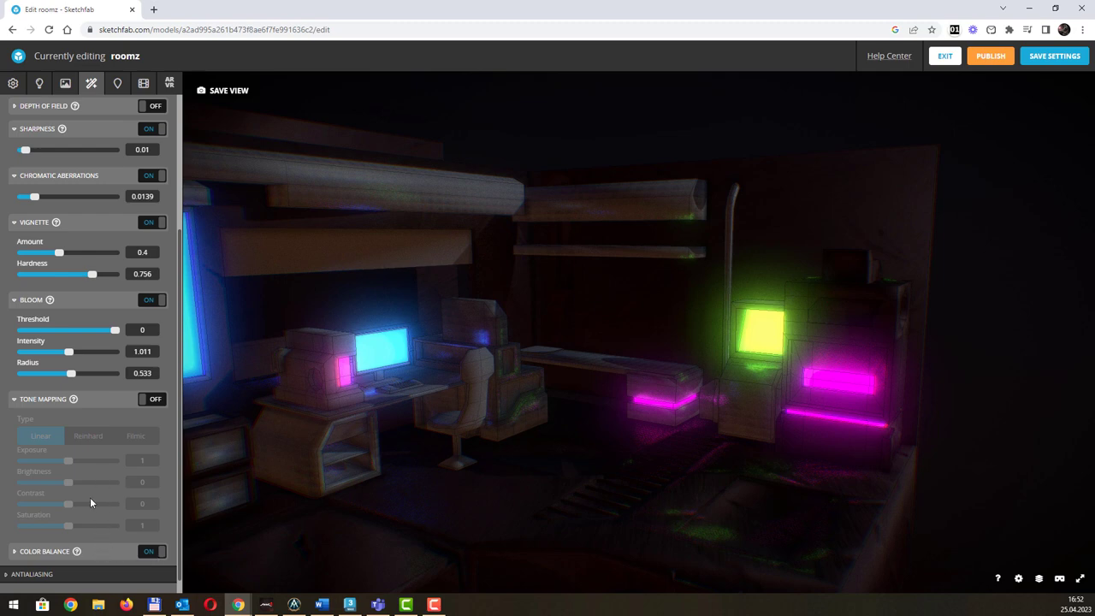
pyautogui.click(14, 552)
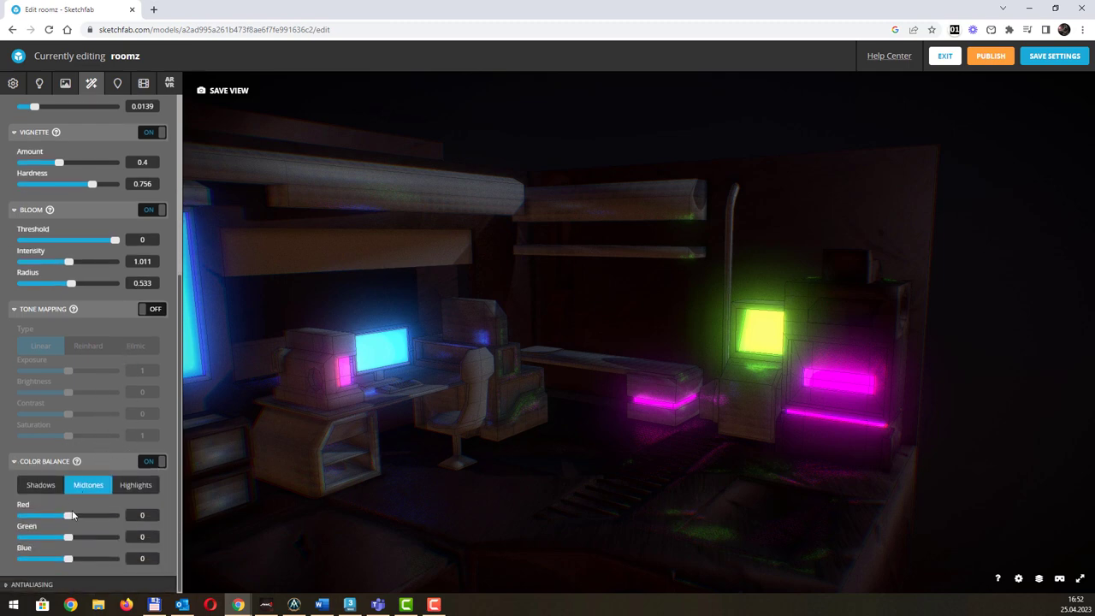
pyautogui.moveTo(68, 515); pyautogui.dragTo(61, 561)
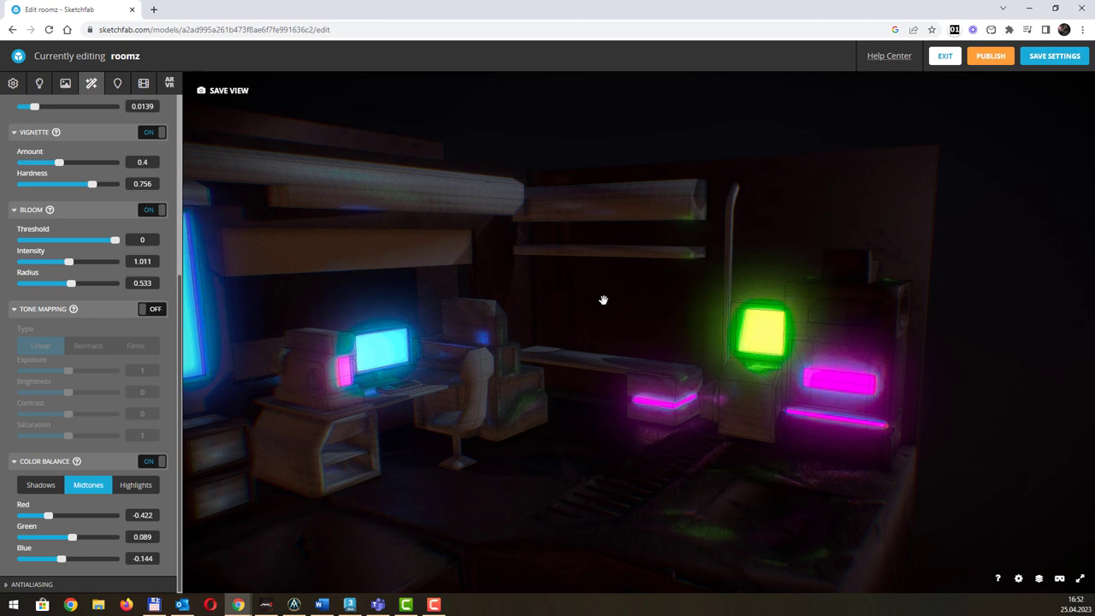
pyautogui.doubleClick(594, 301)
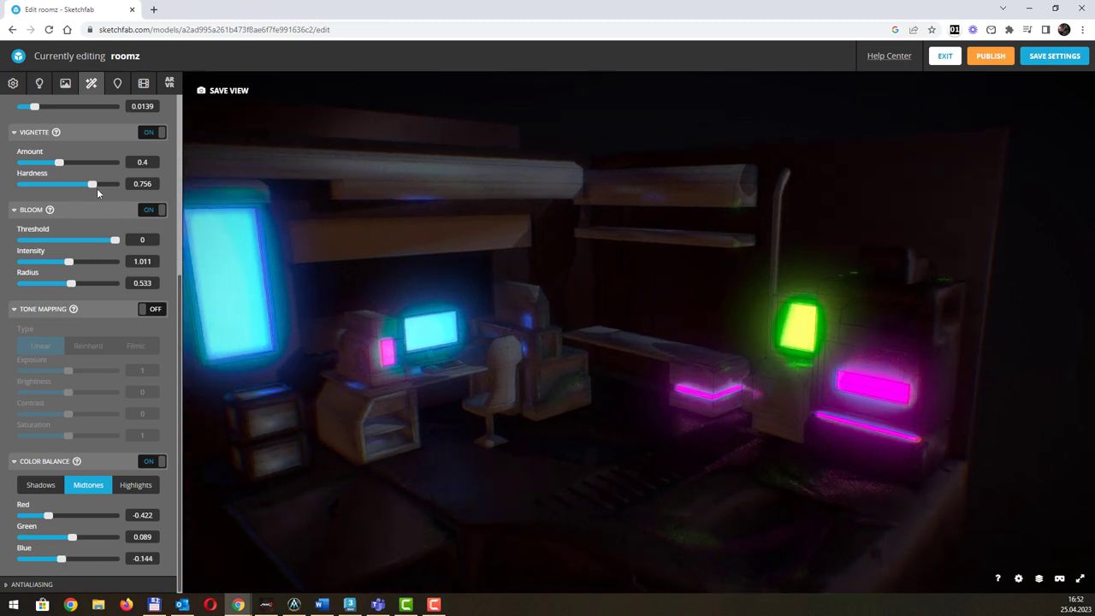
# Frame the whole room from the front with all the emissive screens in sight and save this view.
pyautogui.scroll(4, 95, 188)
pyautogui.doubleClick(417, 244)
pyautogui.doubleClick(513, 262)
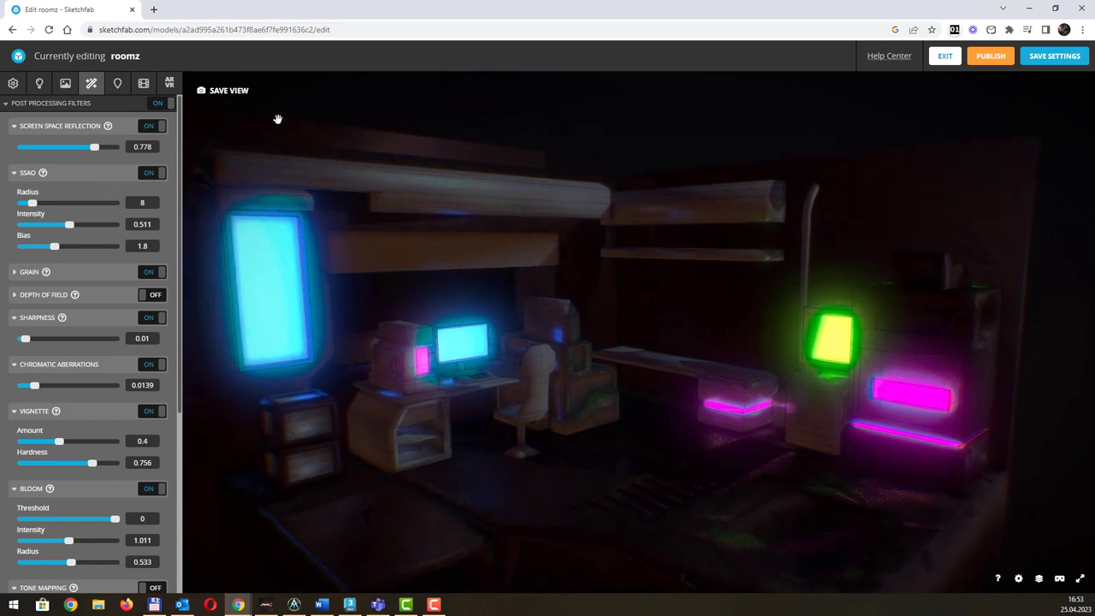
pyautogui.click(229, 90)
pyautogui.doubleClick(664, 269)
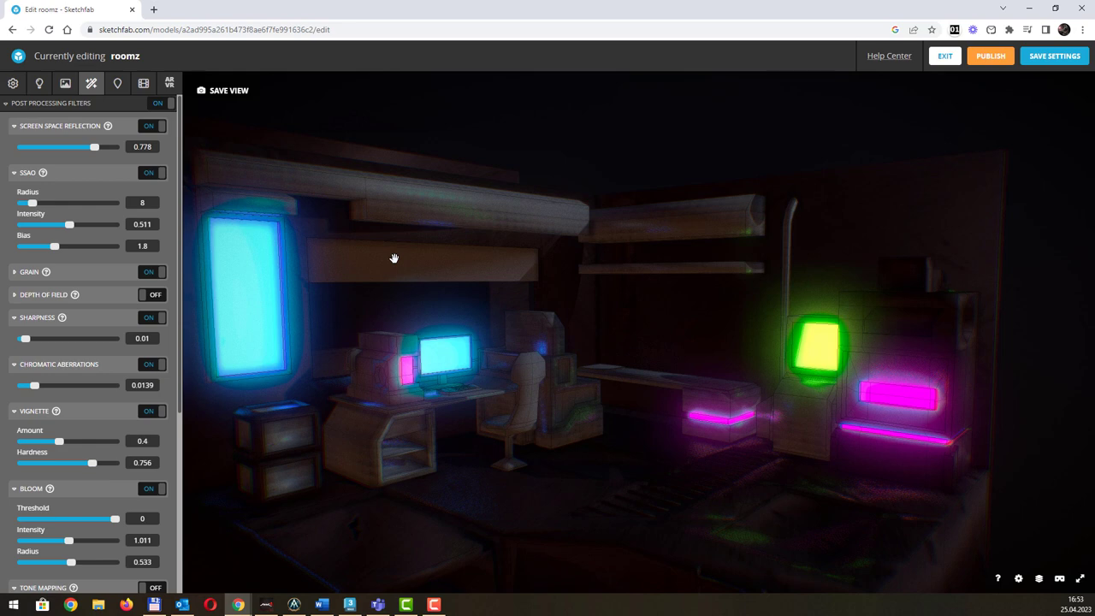
# Look through the Annotations and Animation settings of the model.
pyautogui.click(119, 83)
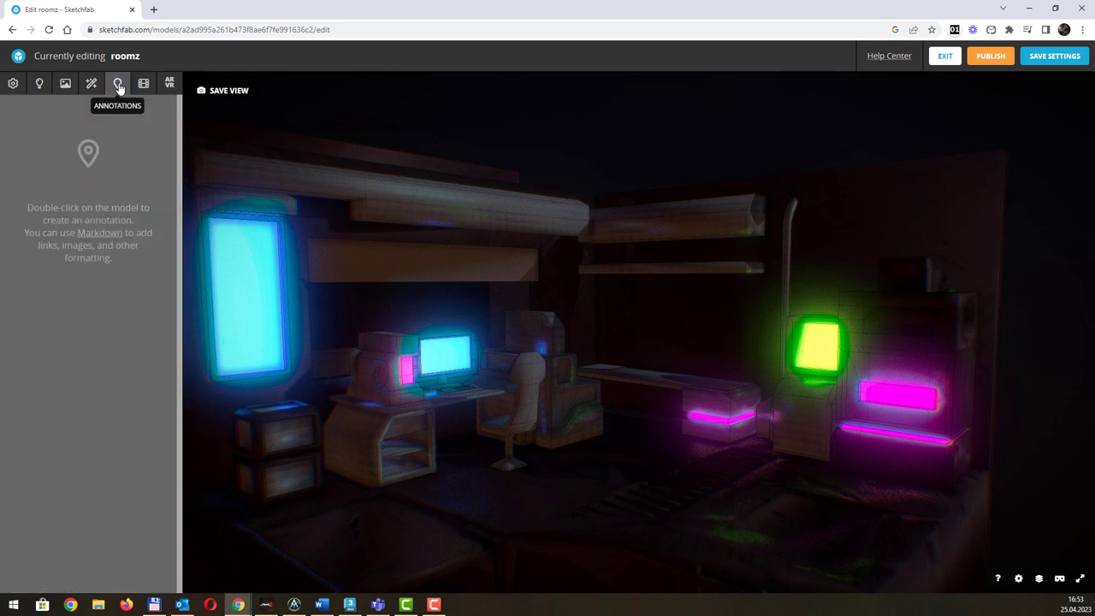
pyautogui.click(90, 83)
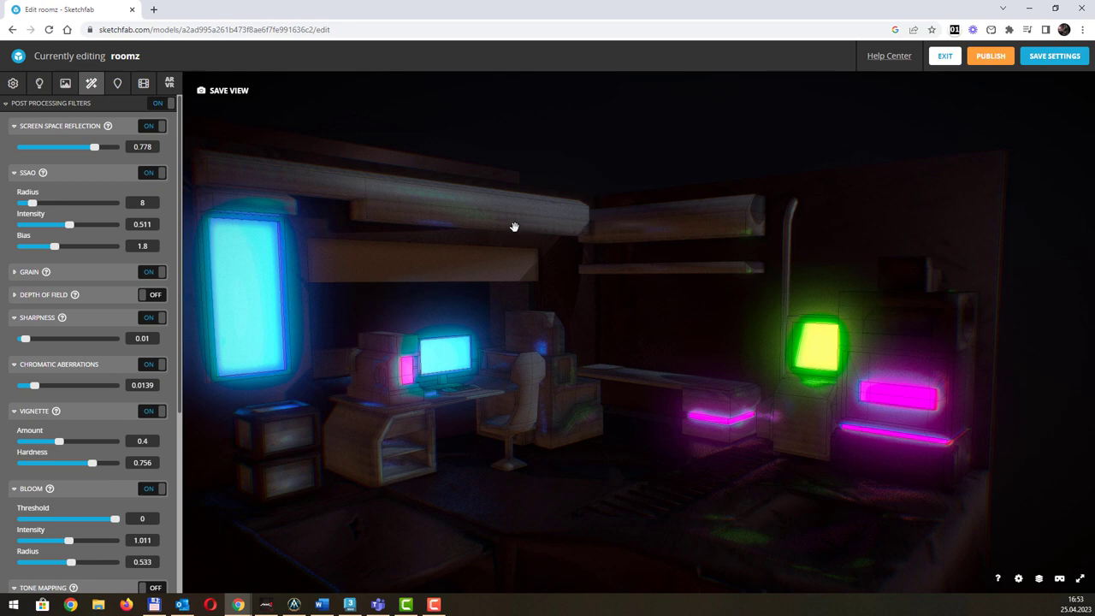
pyautogui.click(118, 86)
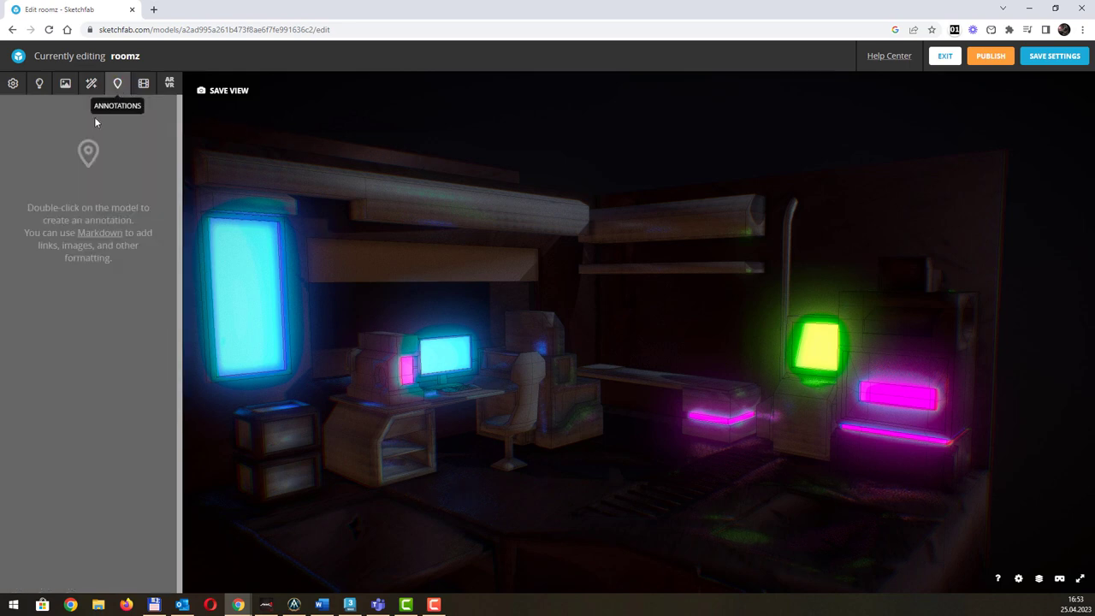
pyautogui.click(142, 84)
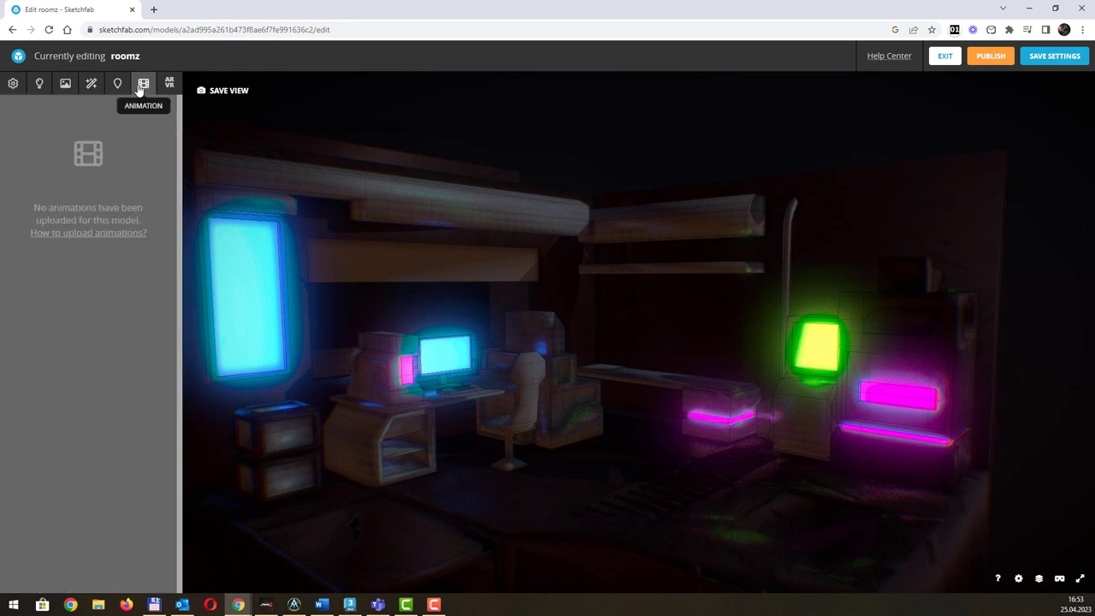
# Open the AR/VR settings and examine the room's scale against the character from several angles.
pyautogui.click(171, 86)
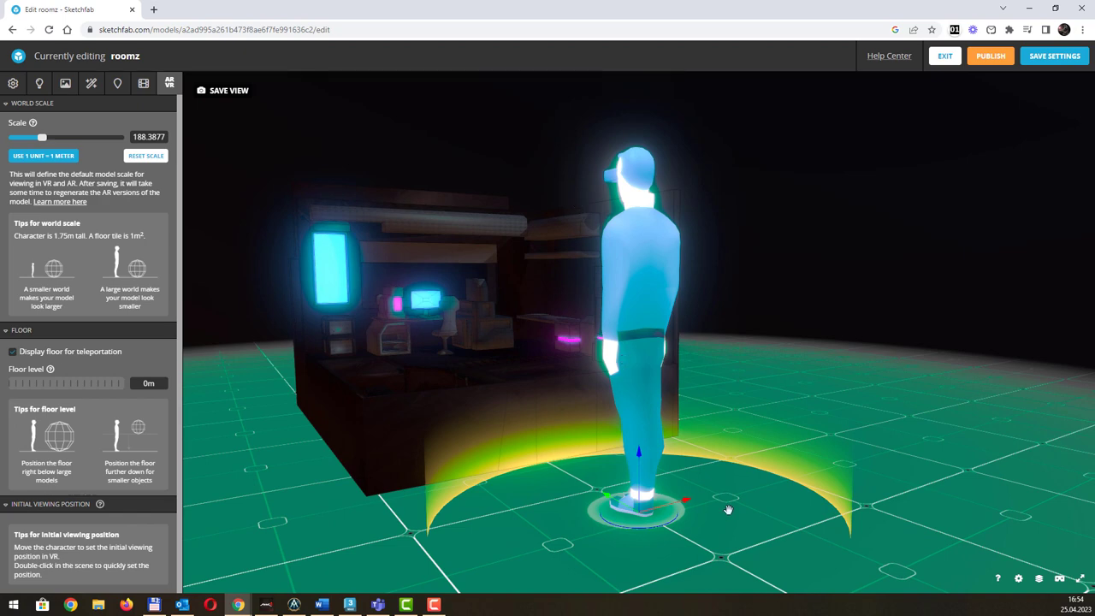
pyautogui.moveTo(665, 504); pyautogui.dragTo(491, 454)
pyautogui.moveTo(480, 291); pyautogui.dragTo(635, 289)
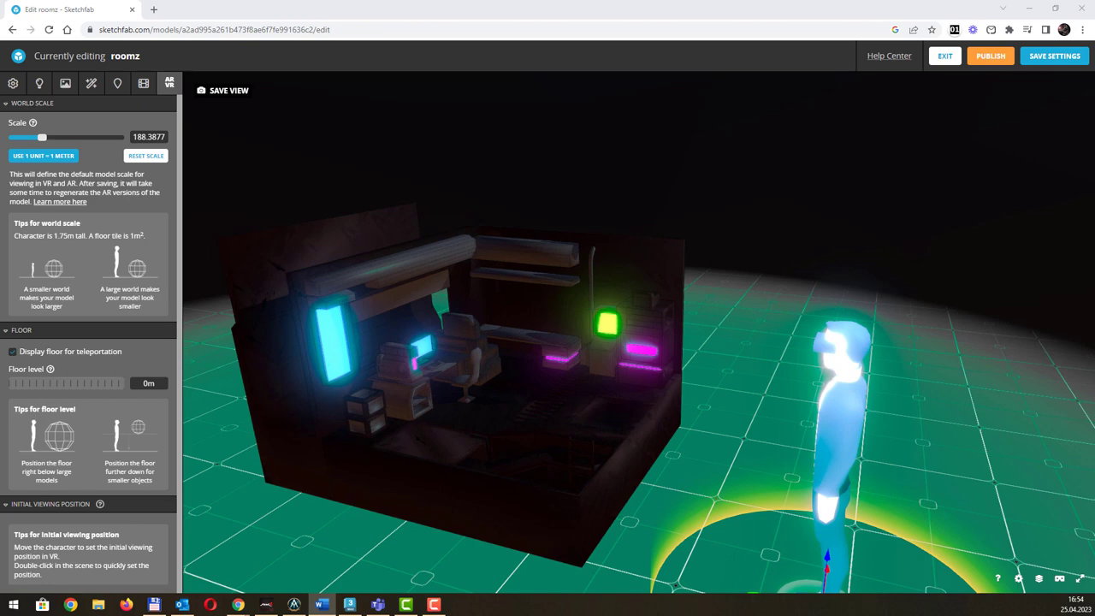
pyautogui.scroll(5, 448, 315)
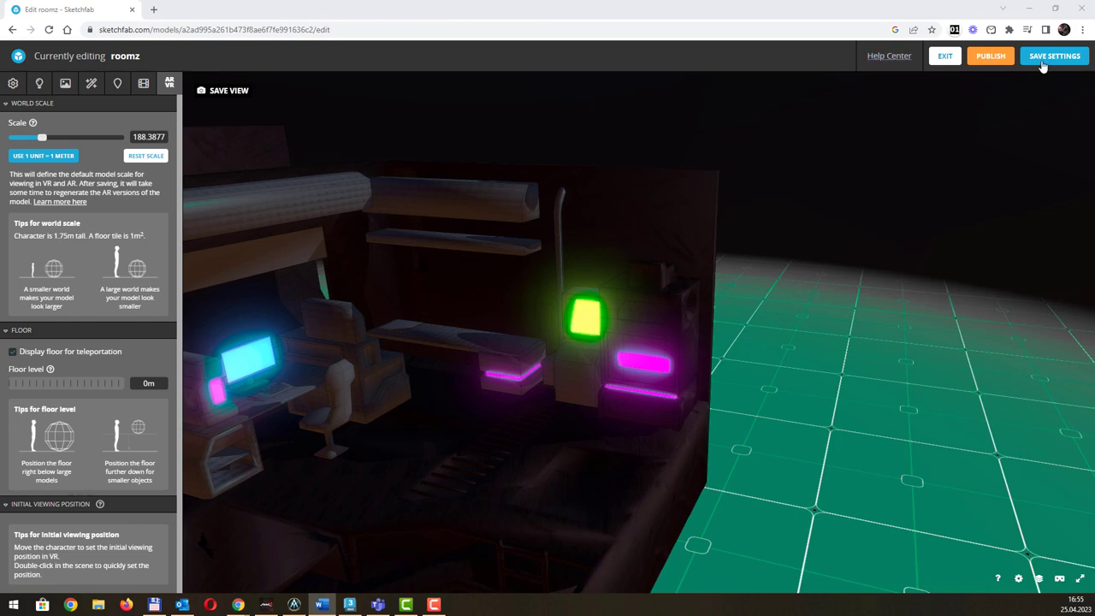
pyautogui.moveTo(598, 312); pyautogui.dragTo(513, 313)
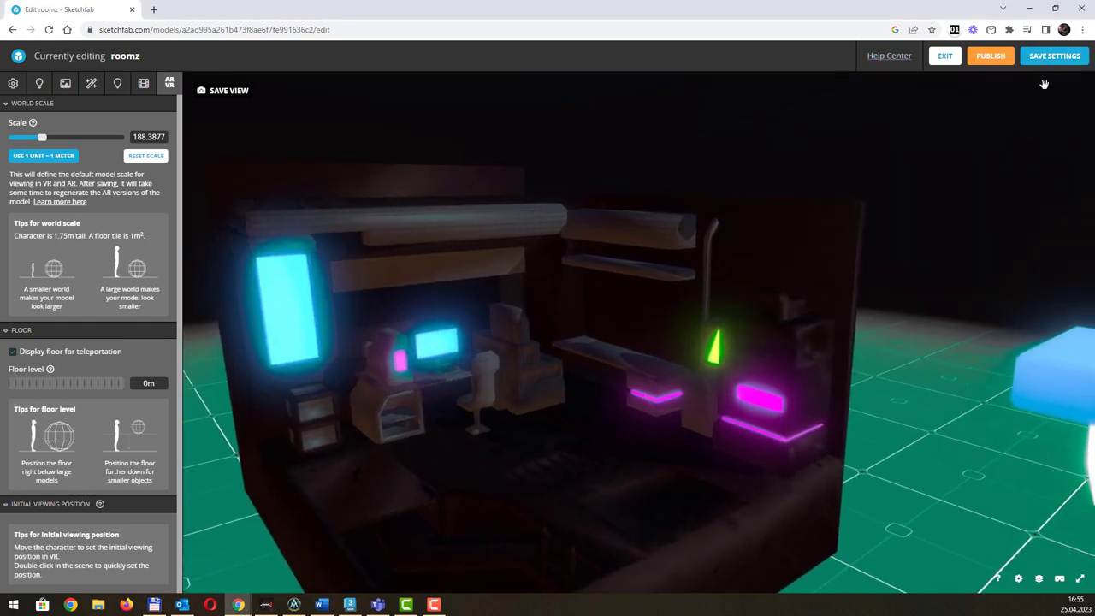
# Save the model's 3D settings and exit the editor to the list of own models.
pyautogui.click(1057, 58)
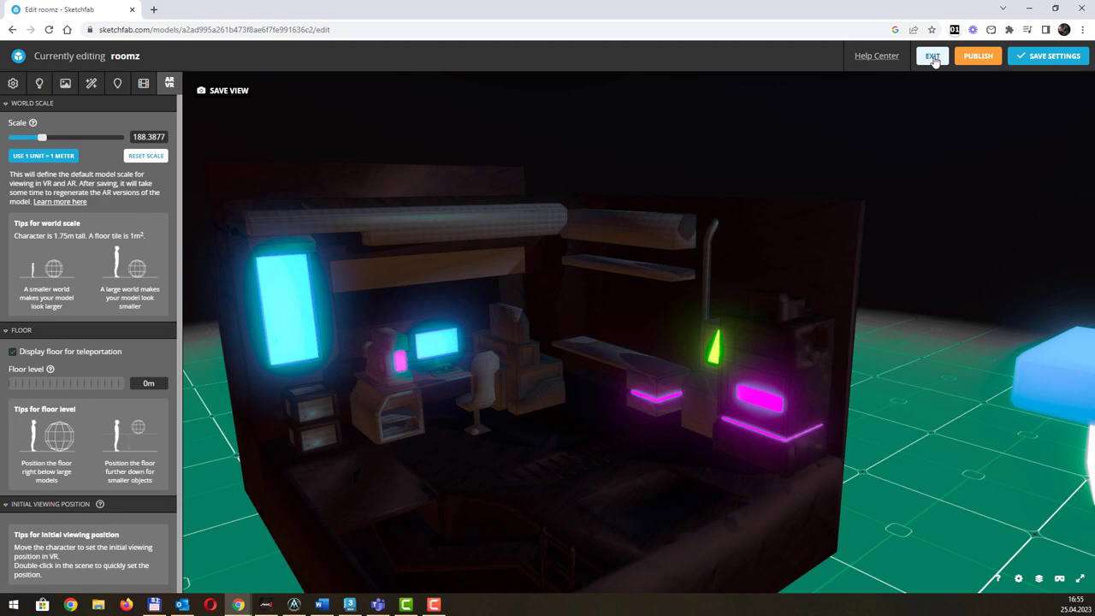
pyautogui.moveTo(753, 250); pyautogui.dragTo(720, 241)
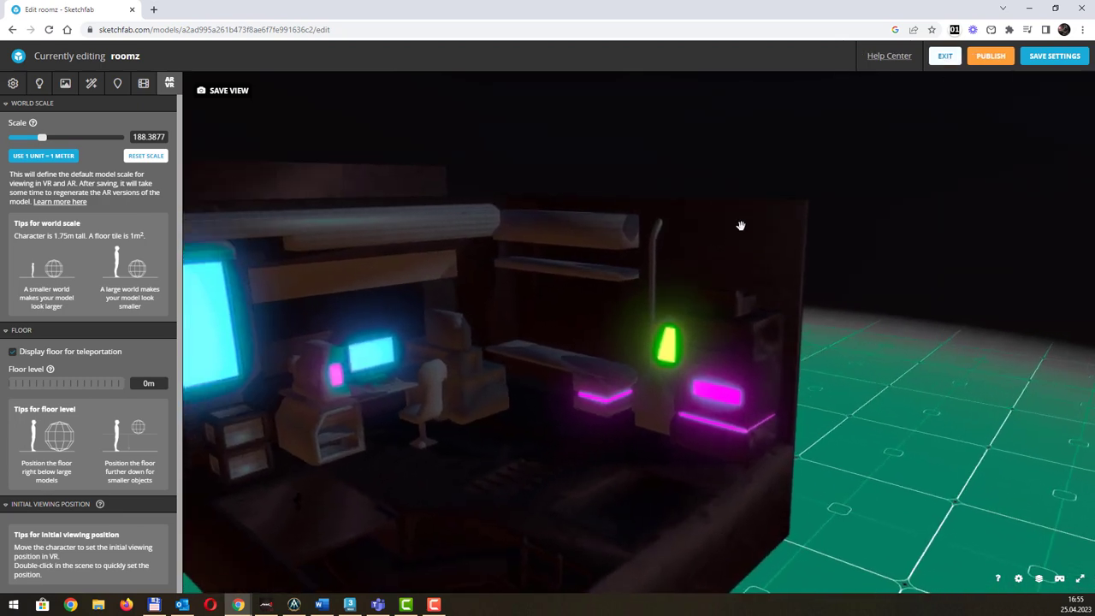
pyautogui.click(942, 64)
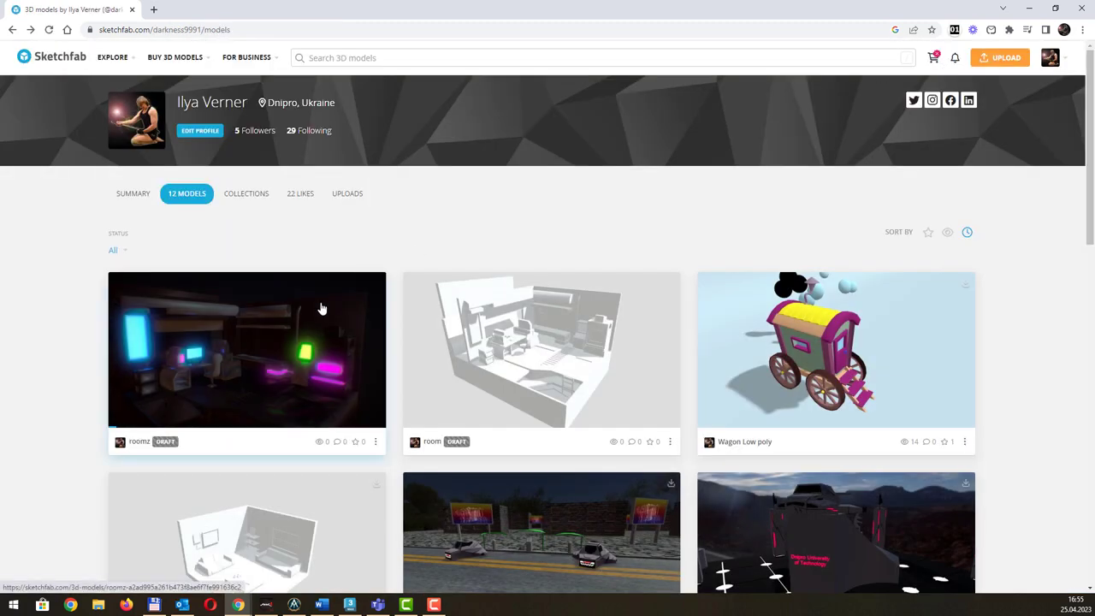
# Open the properties of the roomz draft and change its title to "Cyberpank Room".
pyautogui.click(375, 441)
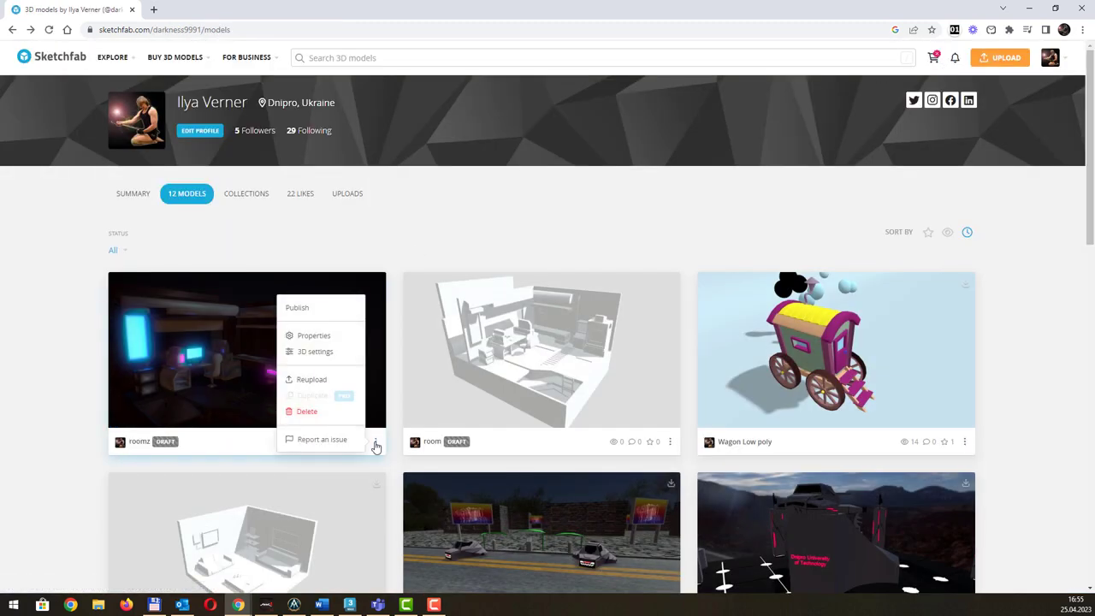
pyautogui.click(331, 338)
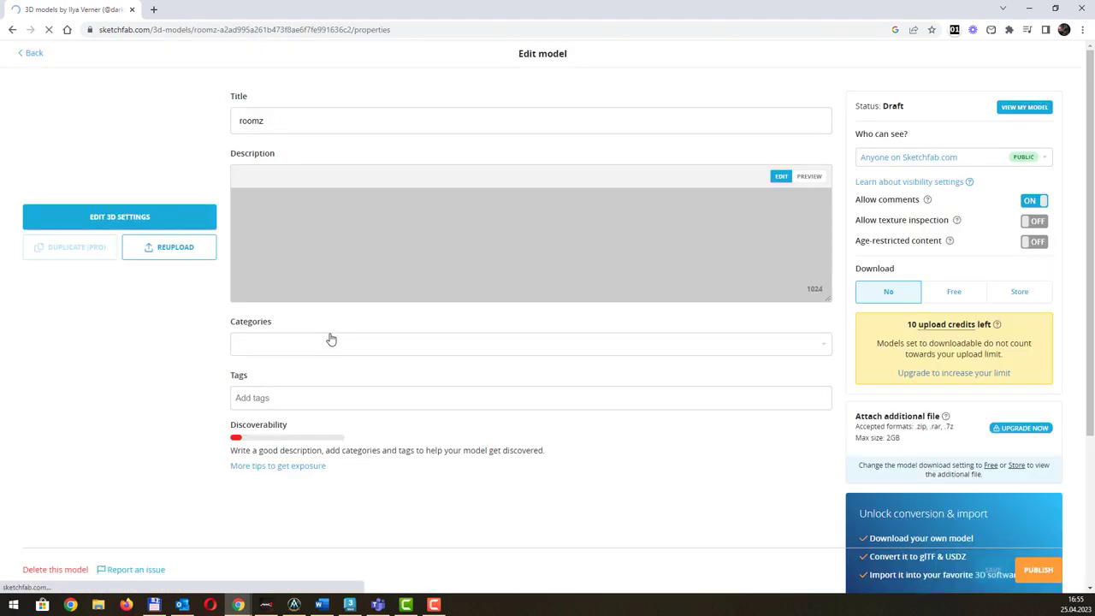
pyautogui.click(280, 122)
pyautogui.moveTo(303, 122); pyautogui.dragTo(166, 130)
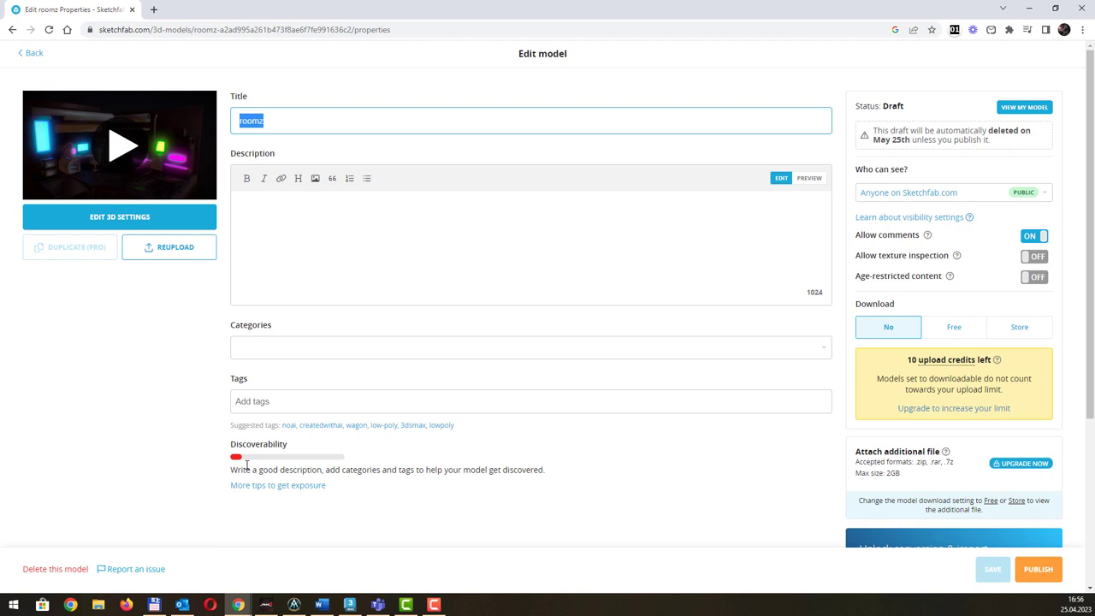
pyautogui.write('Cyb')
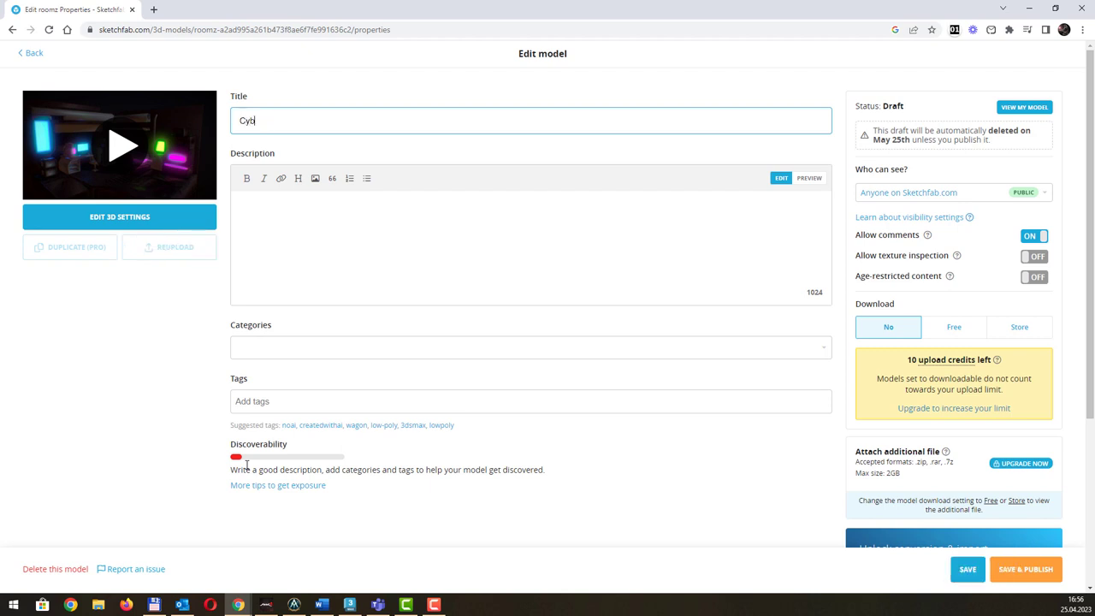
pyautogui.write('erpank Room')
# Write the two-line description "Educational project" and "3D modeling simple room with PC".
pyautogui.click(279, 210)
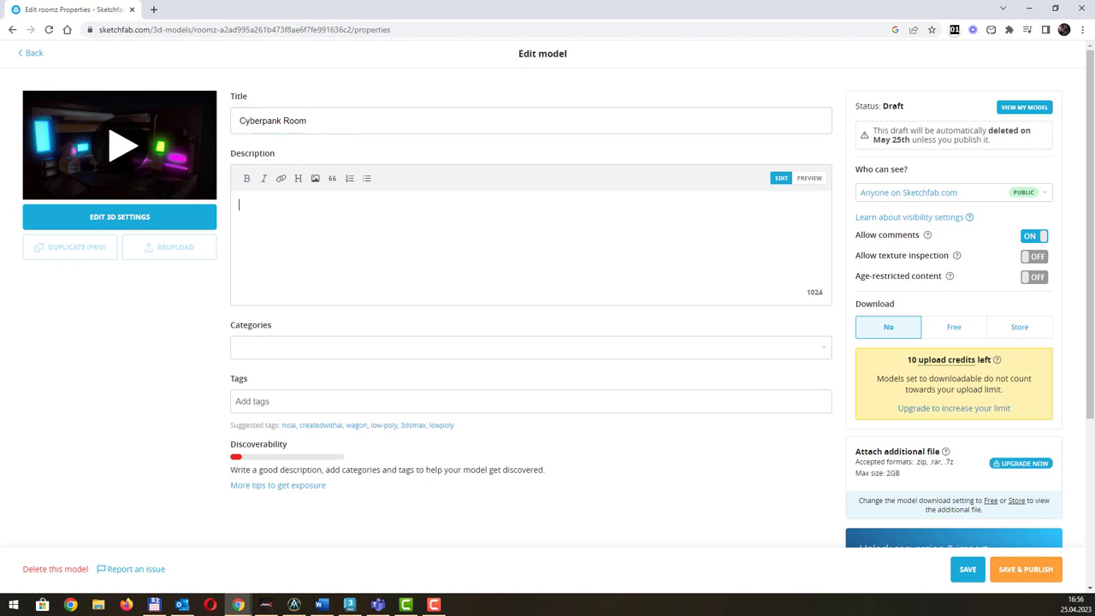
pyautogui.write('Educational project')
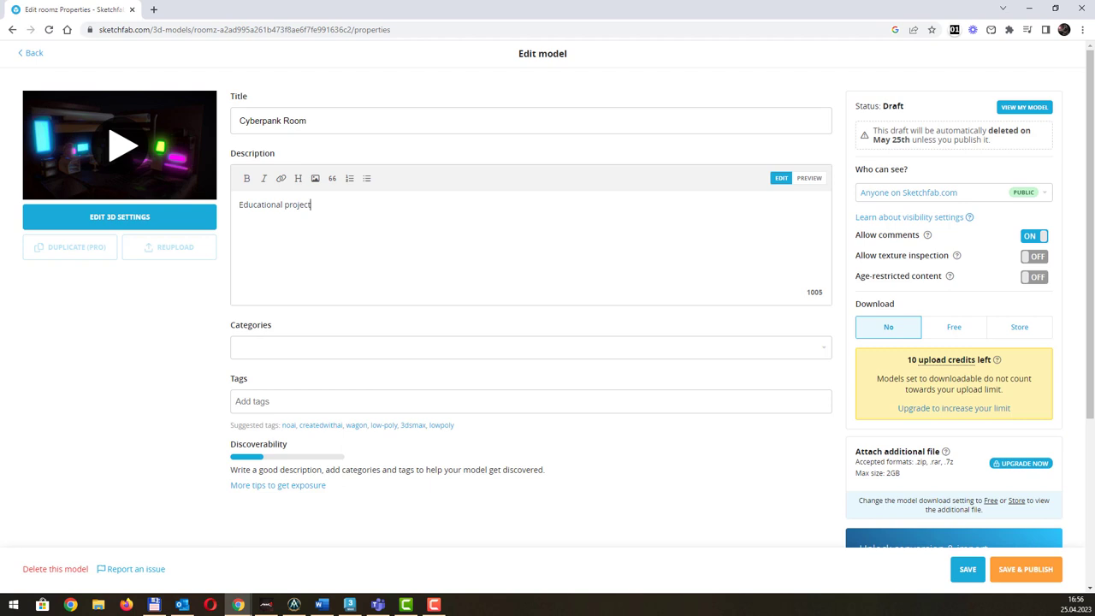
pyautogui.press('Return')
pyautogui.write('3D modelu')
pyautogui.press('BackSpace')
pyautogui.write('ing simple ')
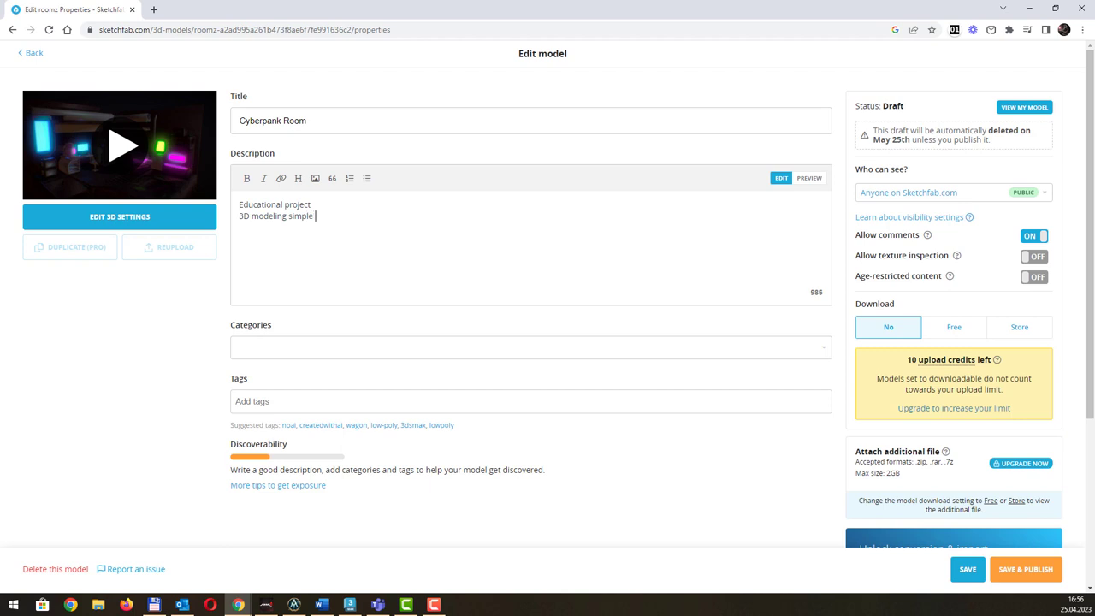
pyautogui.write('room with PC')
# Assign the Architecture category to the model.
pyautogui.click(295, 350)
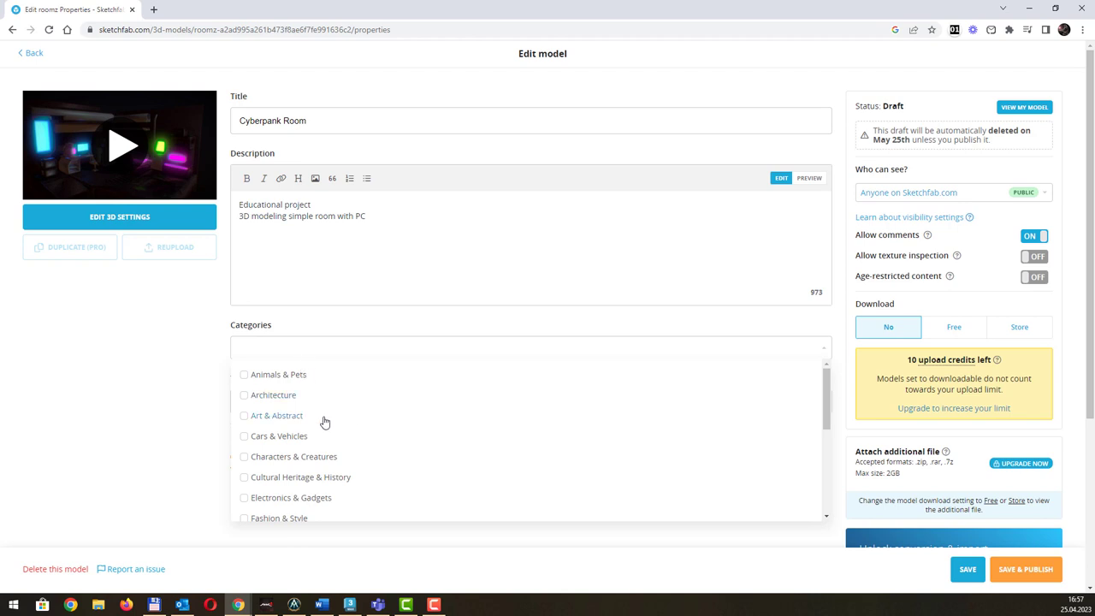
pyautogui.scroll(-1, 324, 421)
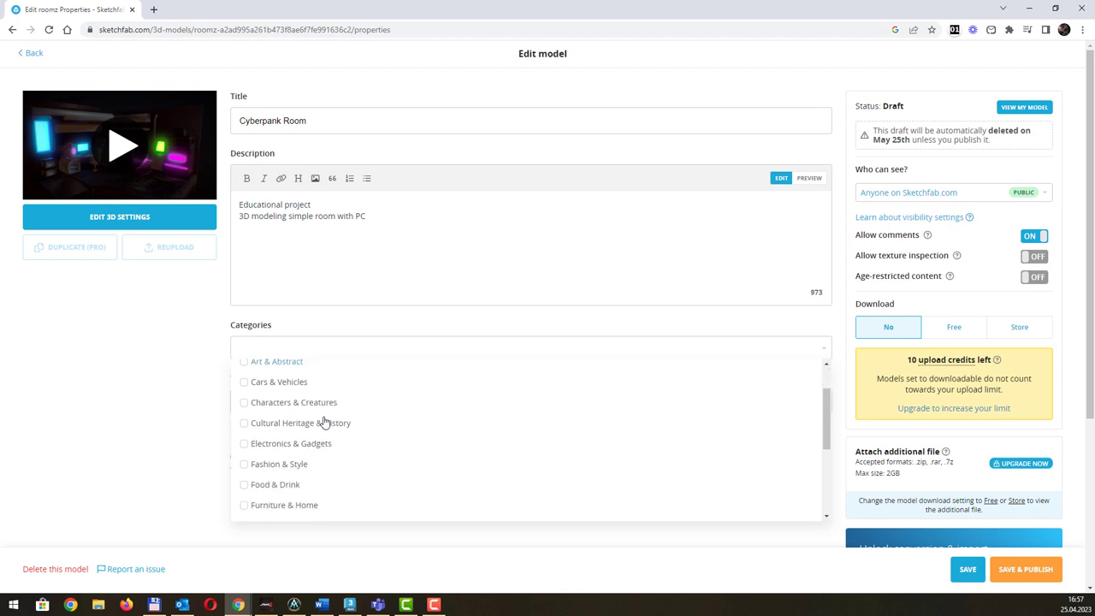
pyautogui.scroll(-3, 324, 422)
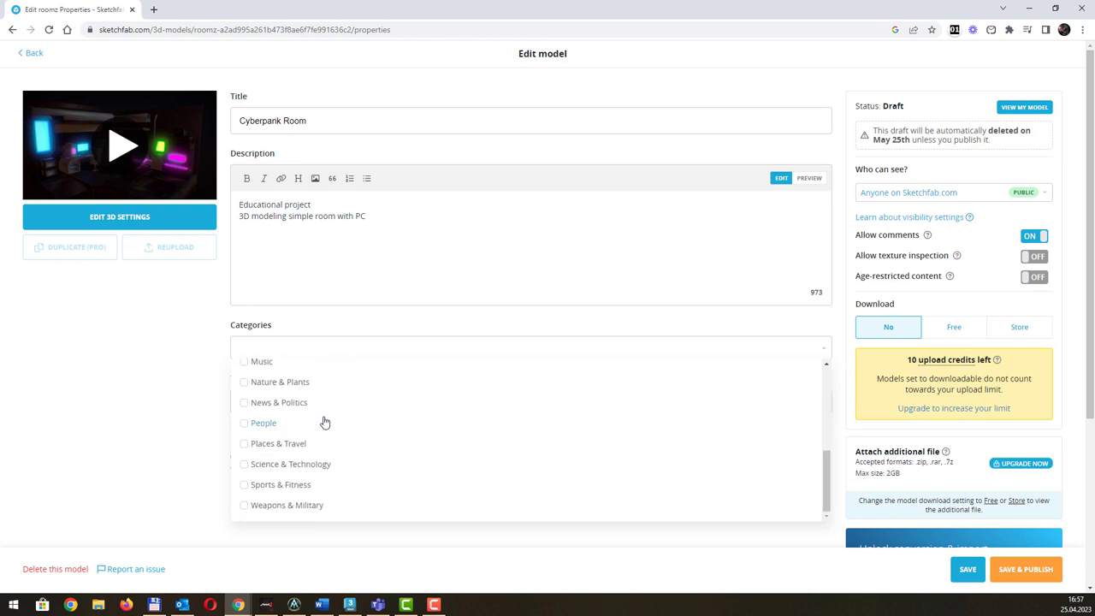
pyautogui.scroll(2, 324, 421)
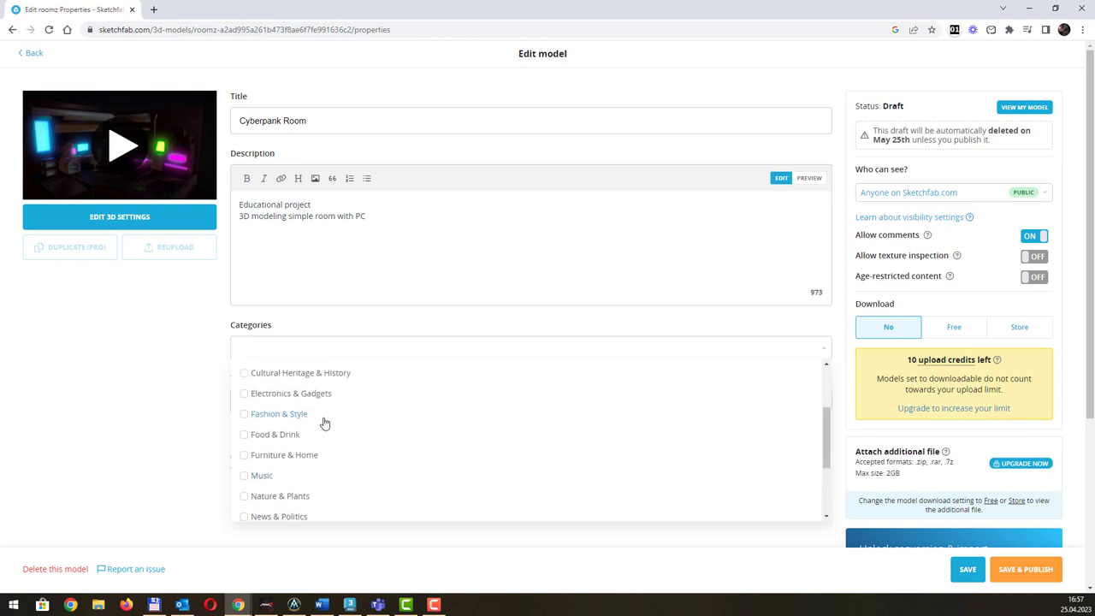
pyautogui.scroll(1, 324, 421)
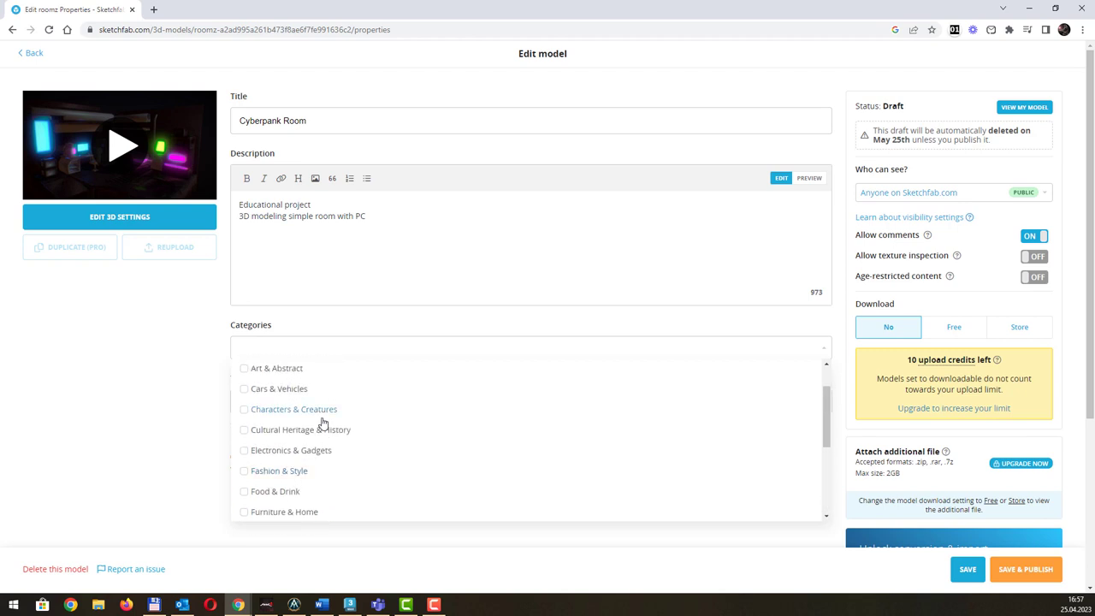
pyautogui.scroll(1, 324, 423)
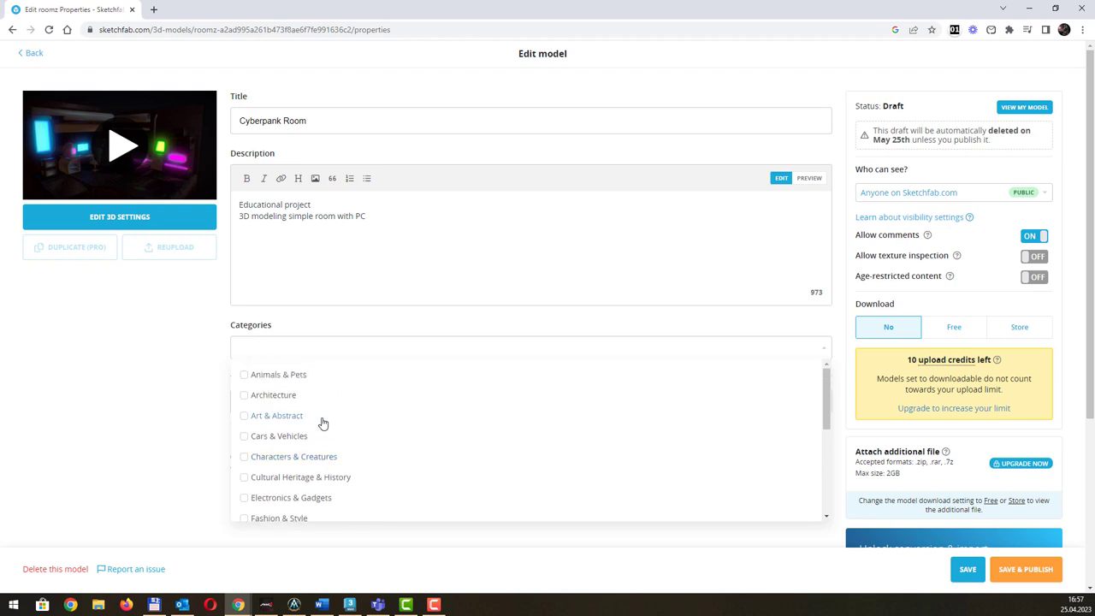
pyautogui.click(243, 395)
pyautogui.click(363, 350)
# Add the suggested tag 3dsmax to the model.
pyautogui.click(357, 404)
pyautogui.write('3d')
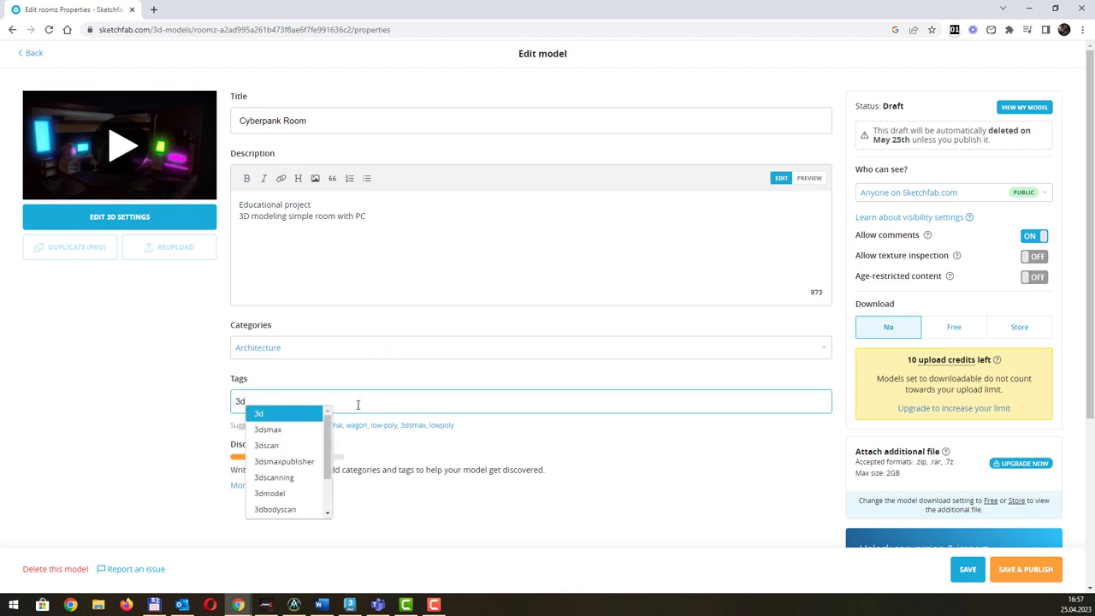
pyautogui.click(294, 430)
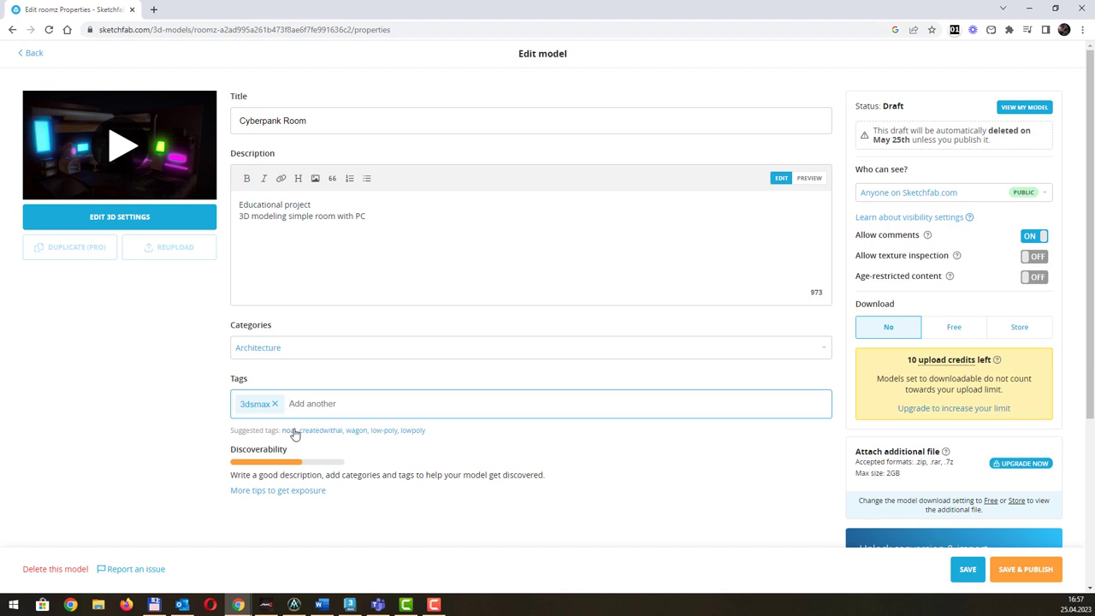
# Add the tags room-low-poly and cyberpunk to the model.
pyautogui.write('room')
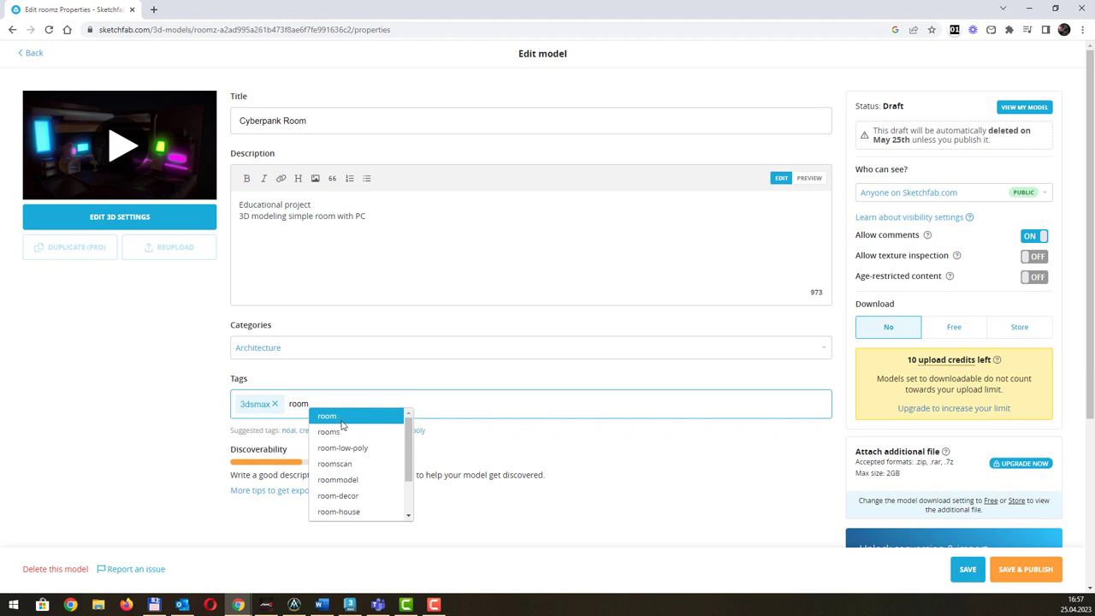
pyautogui.click(347, 447)
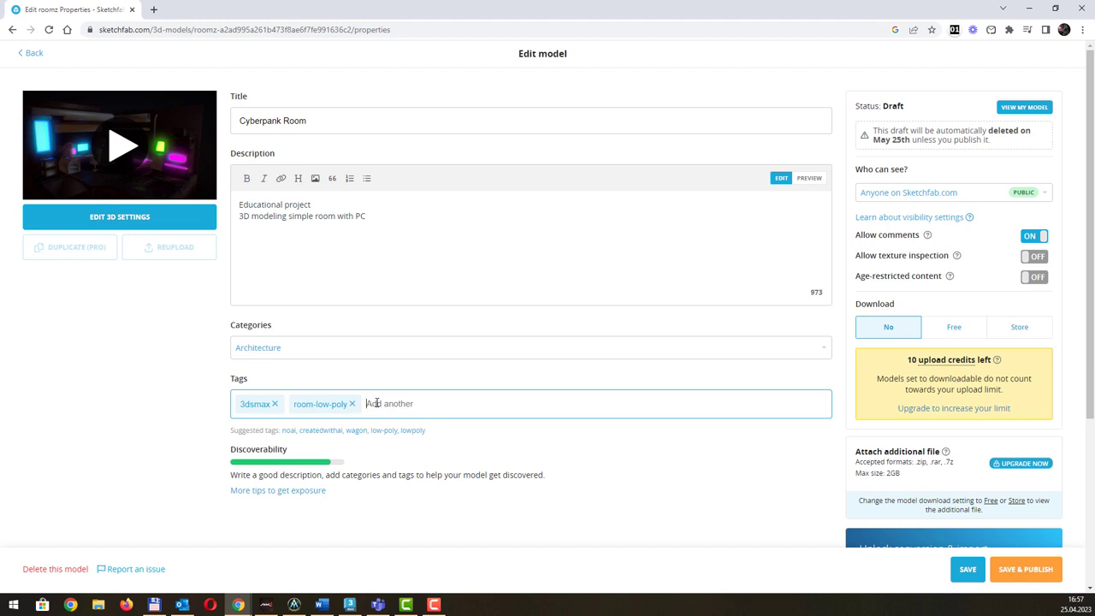
pyautogui.write('3d')
pyautogui.moveTo(381, 403); pyautogui.dragTo(357, 411)
pyautogui.write('cyber')
pyautogui.click(420, 417)
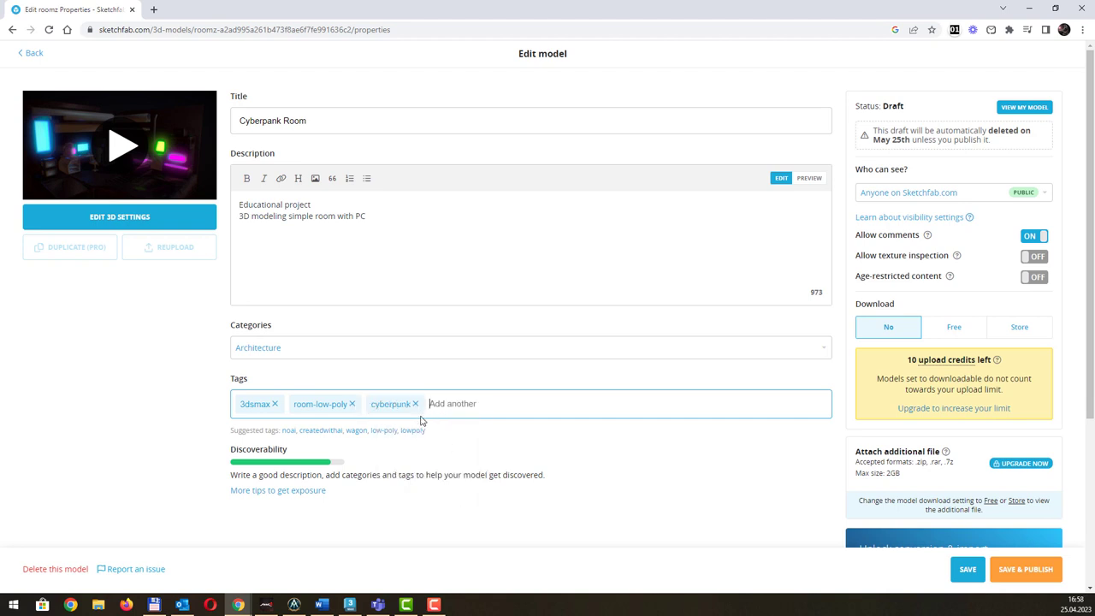
# Set the model's download option to Free.
pyautogui.scroll(-1, 381, 447)
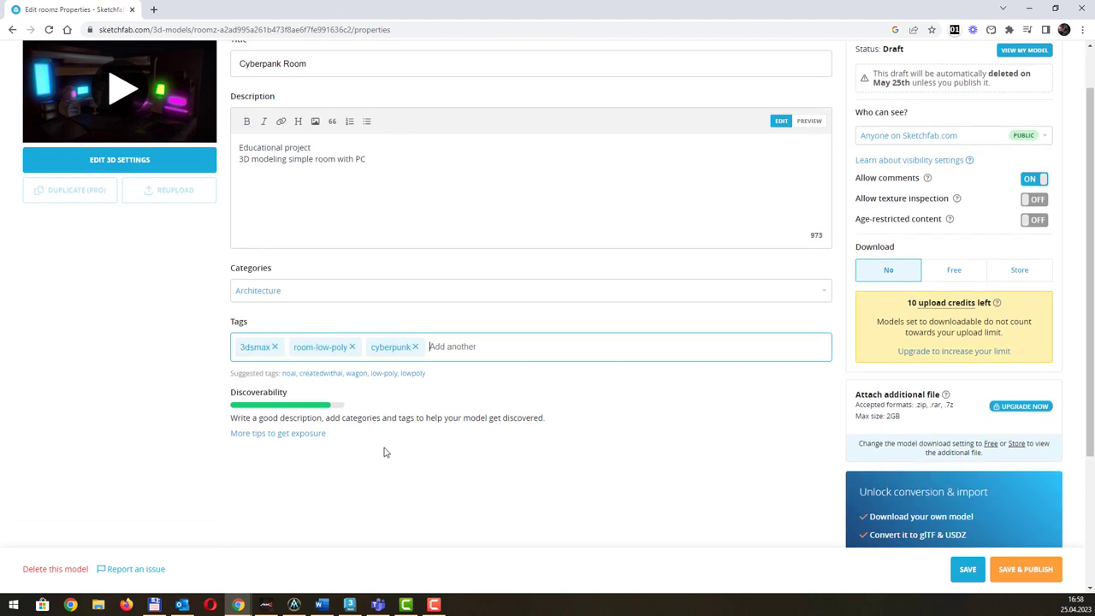
pyautogui.scroll(1, 403, 455)
pyautogui.scroll(-3, 542, 374)
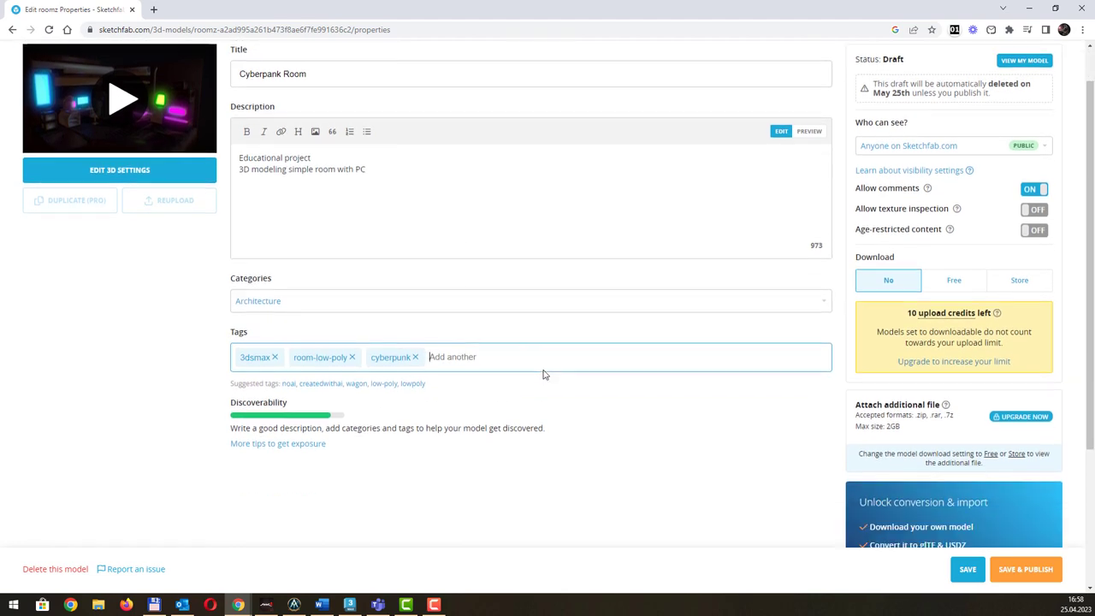
pyautogui.scroll(3, 543, 377)
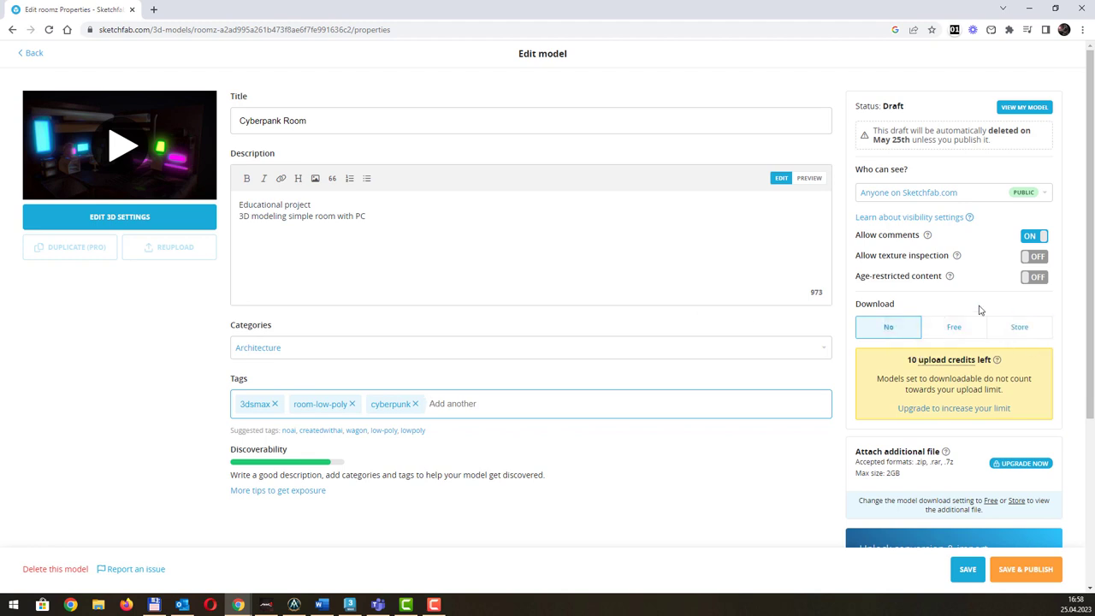
pyautogui.click(950, 328)
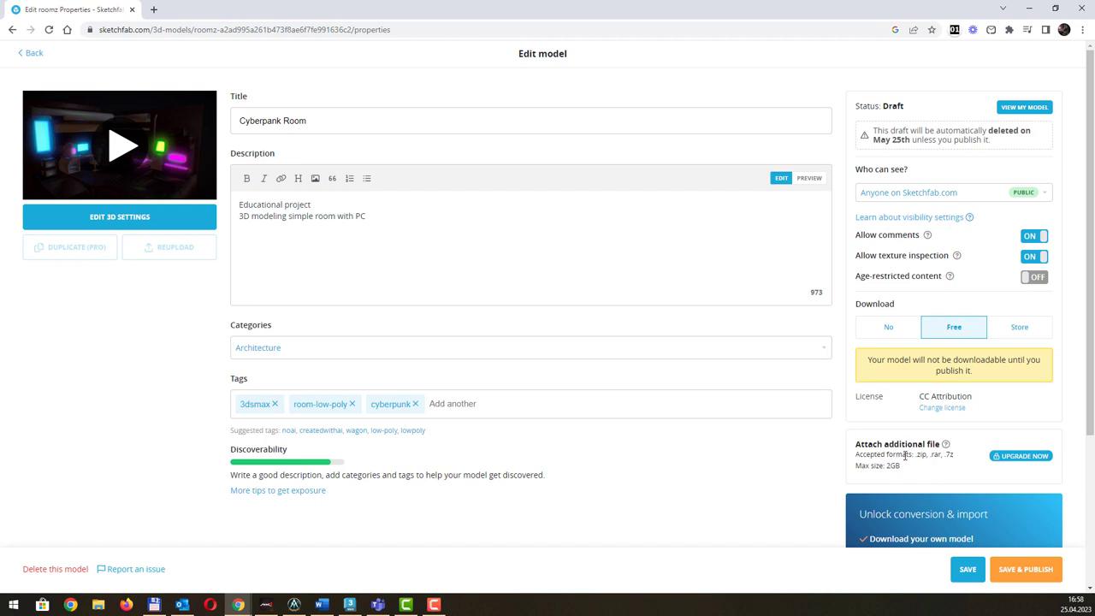
# Save the model's properties and publish the model.
pyautogui.scroll(-2, 905, 458)
pyautogui.scroll(2, 905, 459)
pyautogui.click(963, 573)
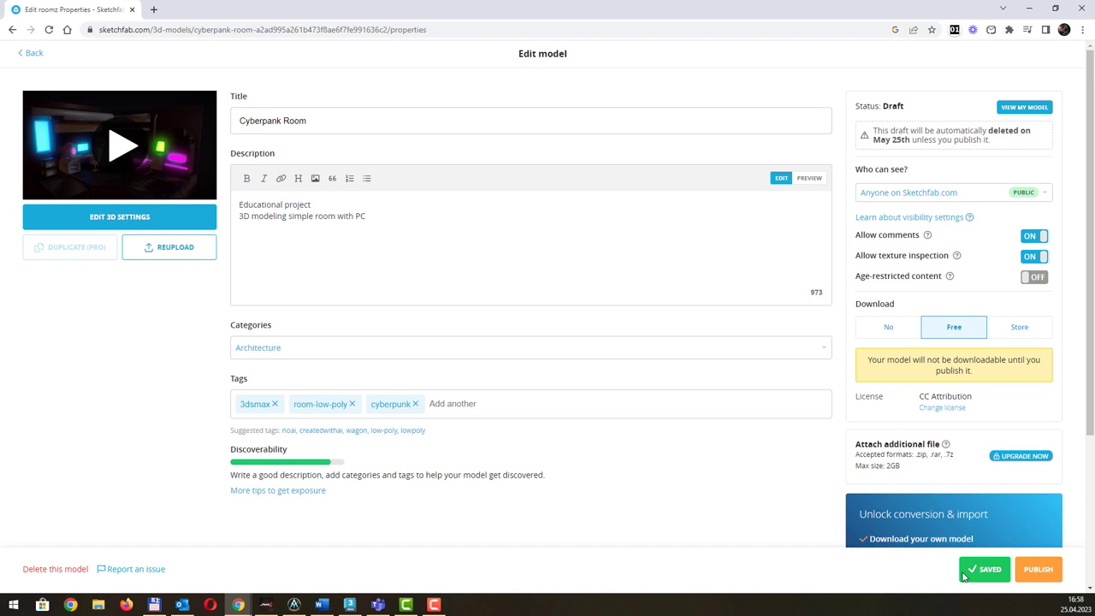
pyautogui.click(1037, 569)
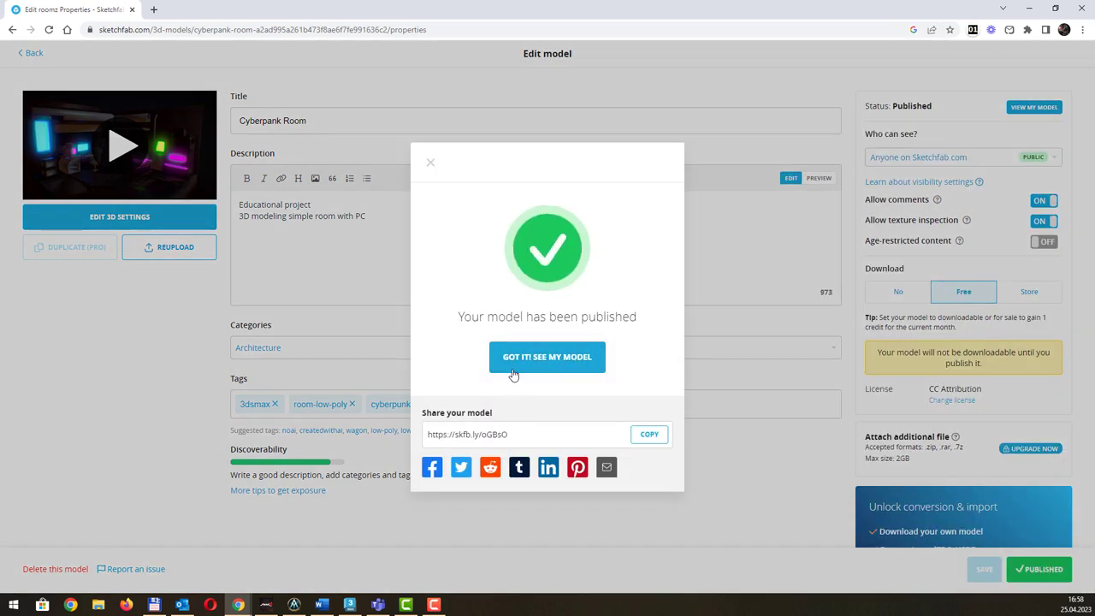
# Copy the published model's share link and open it in a new browser tab.
pyautogui.moveTo(517, 434); pyautogui.dragTo(430, 435)
pyautogui.hotkey('ctrl', 'c')
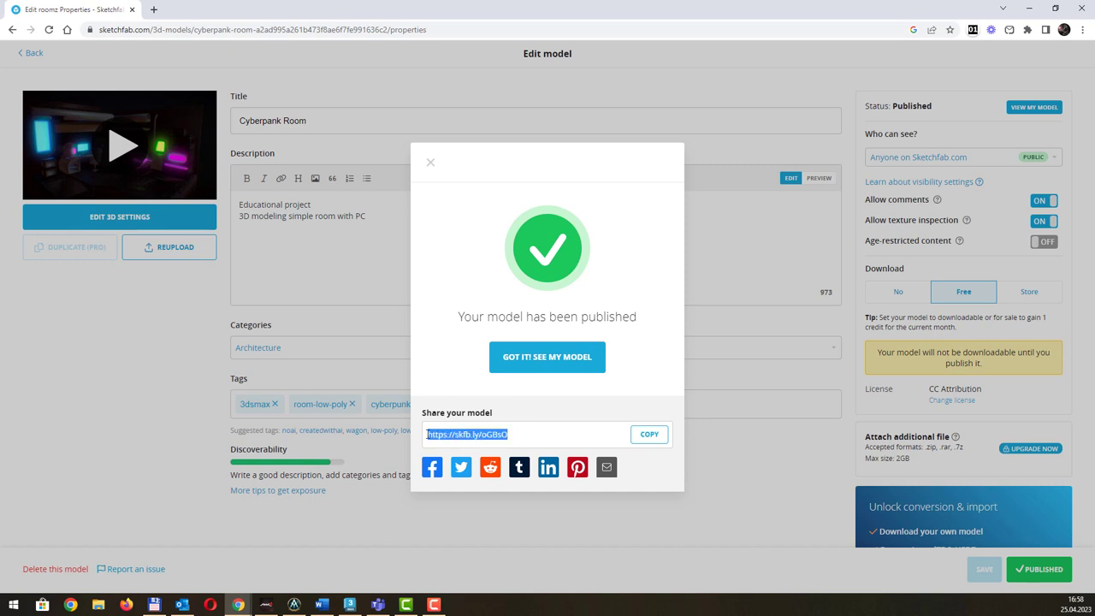
pyautogui.hotkey('alt', 'Tab')
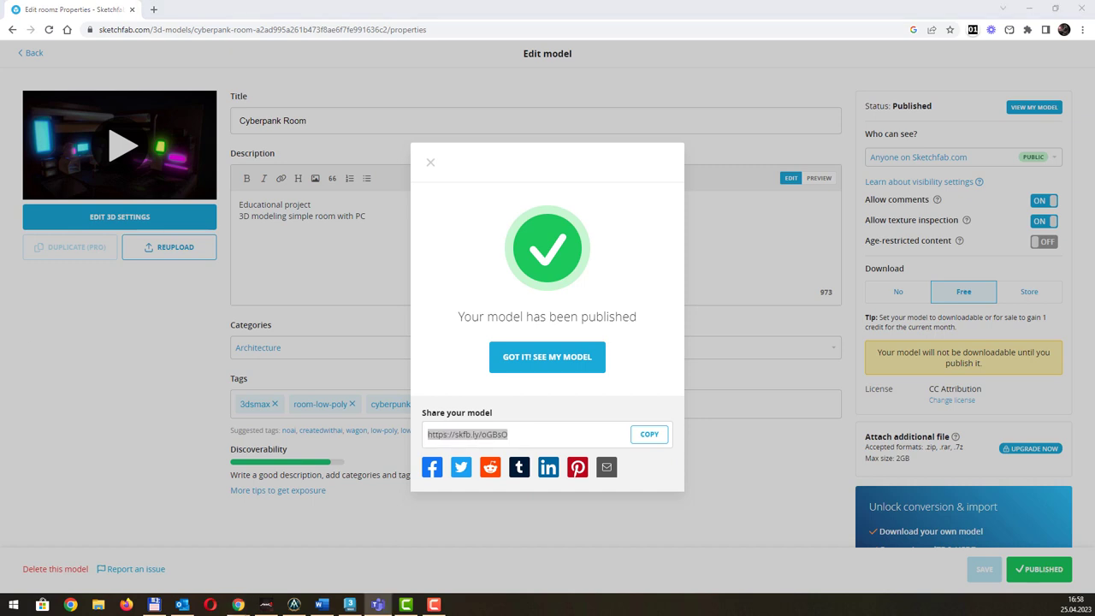
pyautogui.click(153, 10)
pyautogui.hotkey('ctrl', 'v')
pyautogui.press('Return')
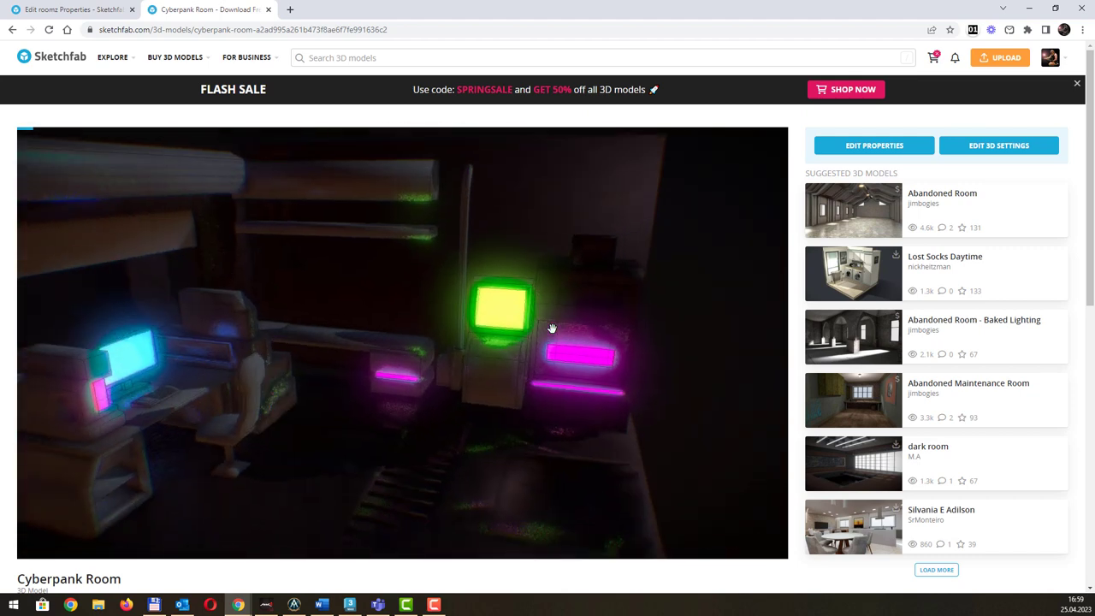
# Inspect the published room in the 3D viewer from several angles.
pyautogui.moveTo(552, 328)
pyautogui.mouseDown()
pyautogui.moveTo(528, 245)
pyautogui.moveTo(588, 305)
pyautogui.moveTo(635, 296)
pyautogui.moveTo(627, 362)
pyautogui.mouseUp()
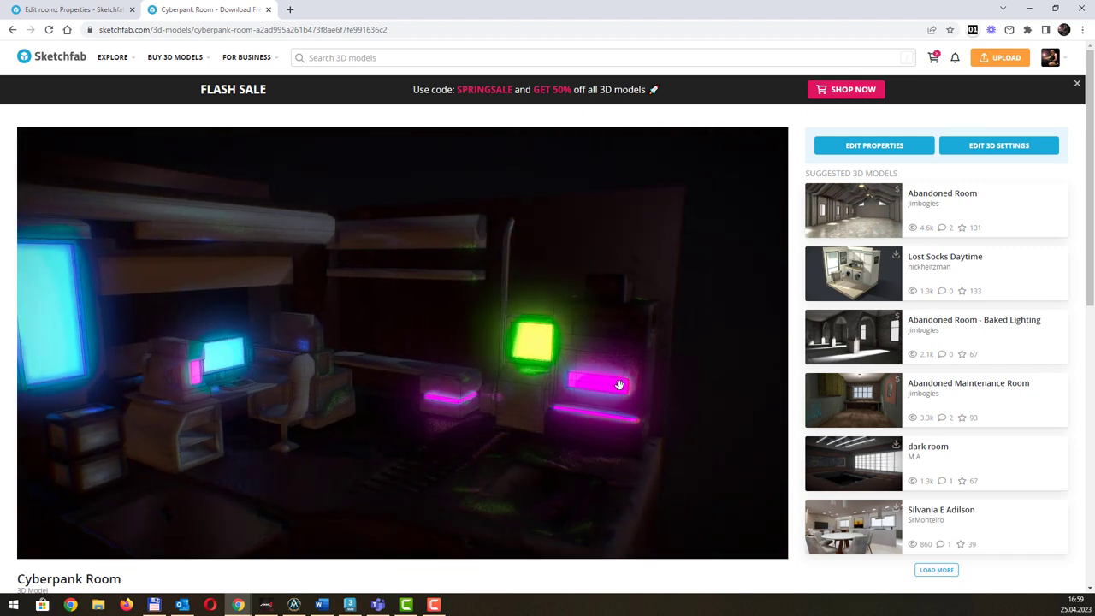
pyautogui.moveTo(498, 359)
pyautogui.mouseDown()
pyautogui.moveTo(486, 390)
pyautogui.moveTo(271, 360)
pyautogui.moveTo(394, 352)
pyautogui.moveTo(242, 381)
pyautogui.moveTo(327, 356)
pyautogui.moveTo(311, 359)
pyautogui.moveTo(319, 369)
pyautogui.moveTo(447, 374)
pyautogui.moveTo(457, 359)
pyautogui.moveTo(447, 355)
pyautogui.moveTo(496, 342)
pyautogui.moveTo(535, 347)
pyautogui.moveTo(457, 415)
pyautogui.moveTo(408, 433)
pyautogui.moveTo(420, 388)
pyautogui.moveTo(448, 356)
pyautogui.mouseUp()
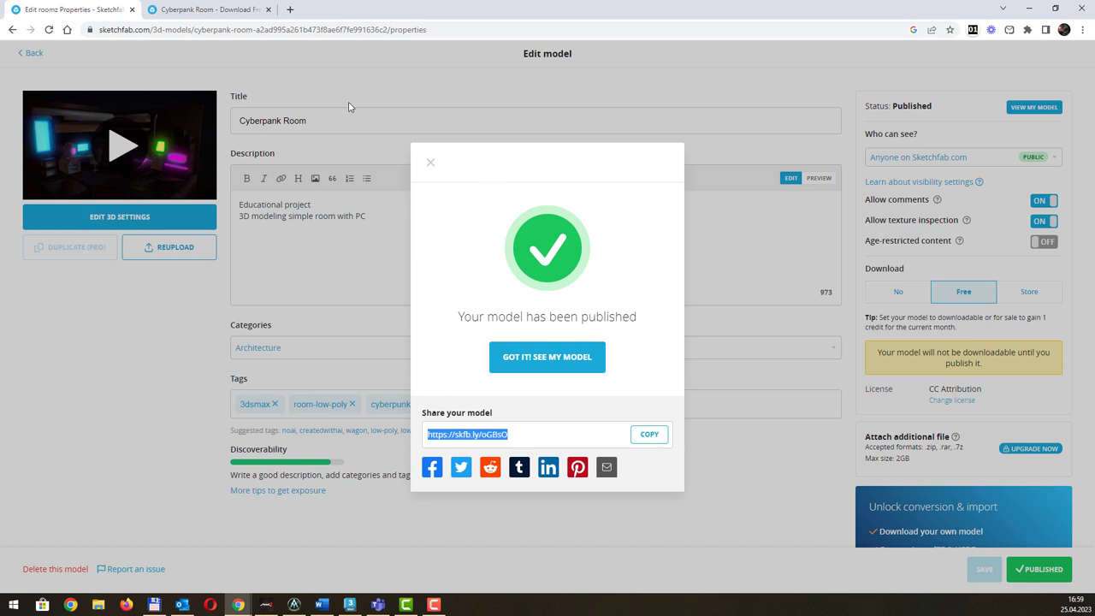
pyautogui.click(196, 9)
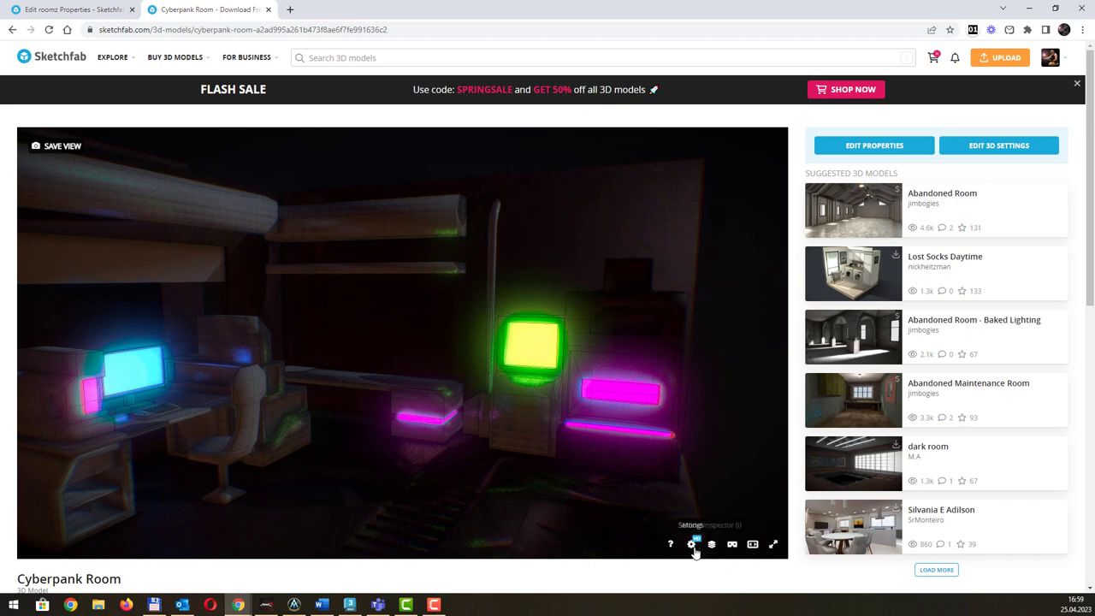
pyautogui.moveTo(676, 523)
pyautogui.mouseDown()
pyautogui.moveTo(596, 494)
pyautogui.moveTo(664, 519)
pyautogui.mouseUp()
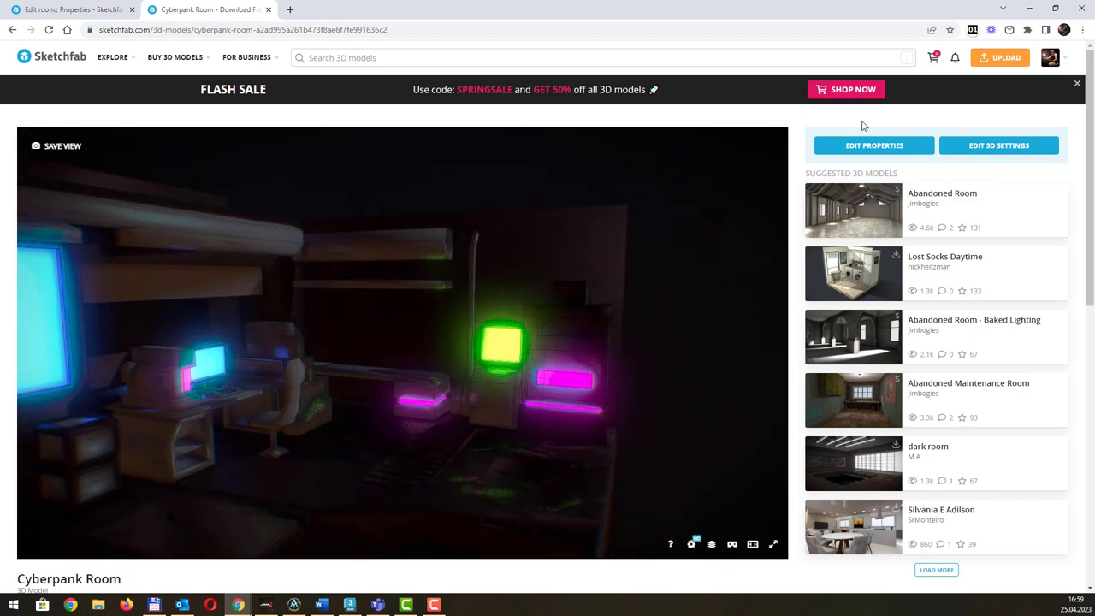
# Copy the share link again from the publication dialog on the properties page and dismiss the dialog.
pyautogui.click(72, 9)
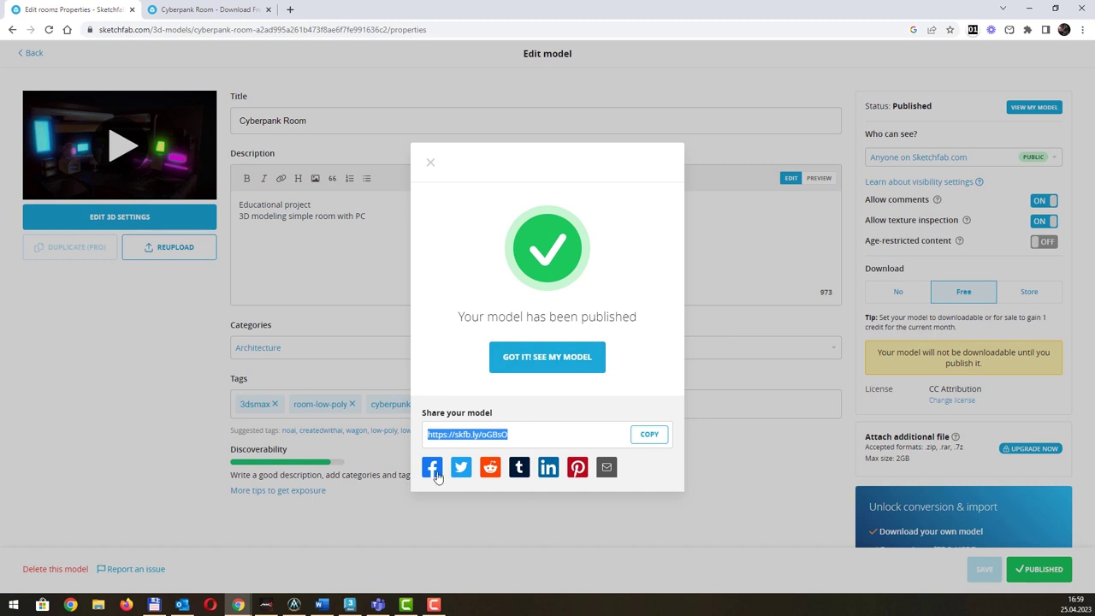
pyautogui.click(645, 442)
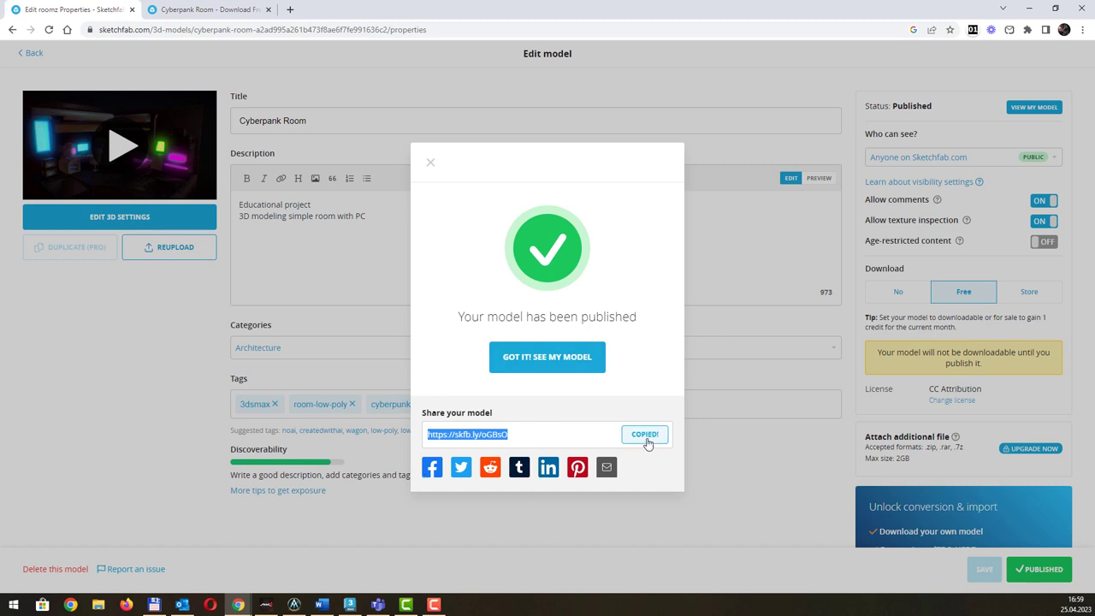
pyautogui.click(429, 163)
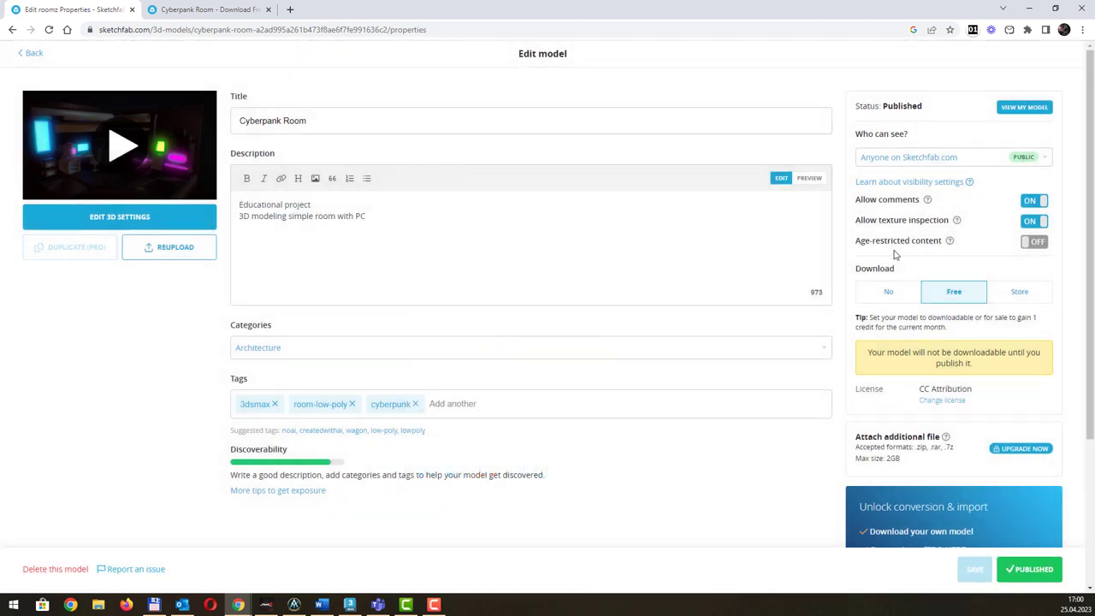
pyautogui.scroll(-3, 686, 335)
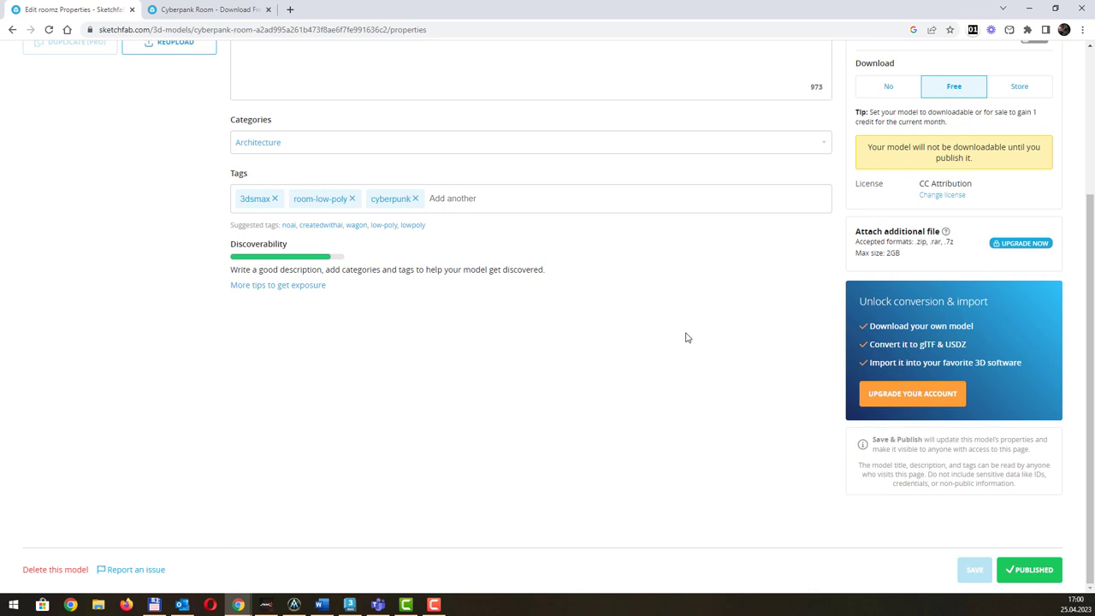
pyautogui.scroll(3, 1013, 543)
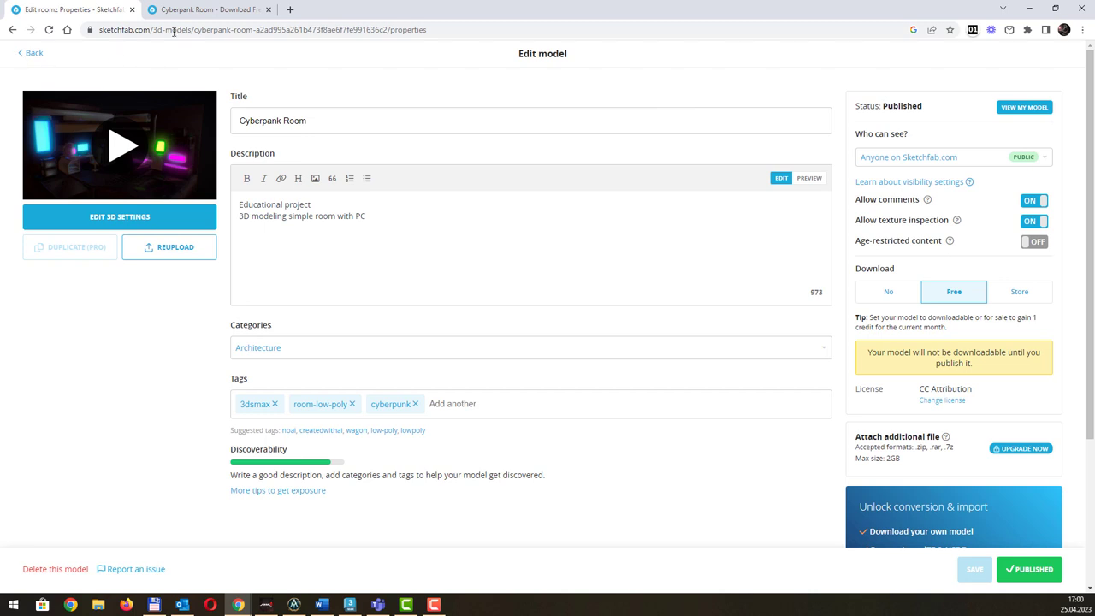
# Examine the published model's viewer settings, Model Inspector and virtual reality instructions.
pyautogui.click(198, 9)
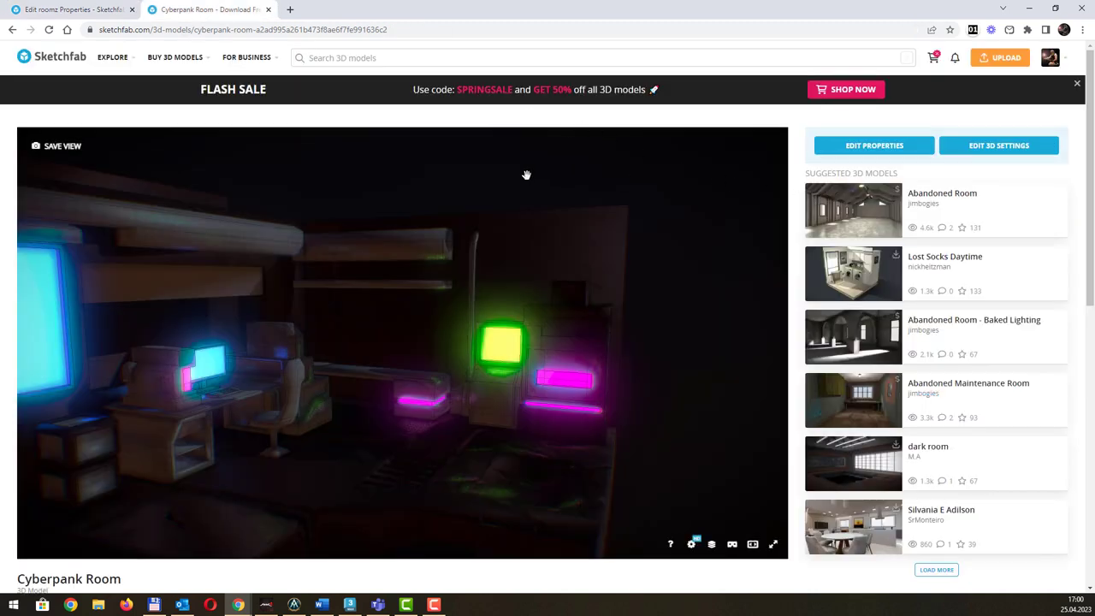
pyautogui.moveTo(536, 350); pyautogui.dragTo(559, 399)
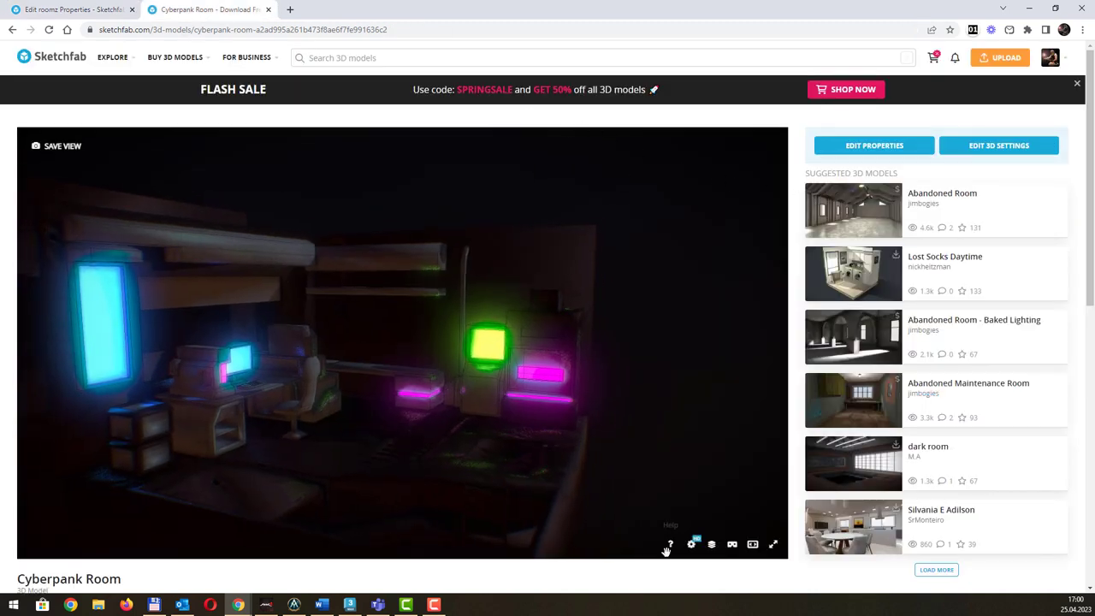
pyautogui.click(693, 554)
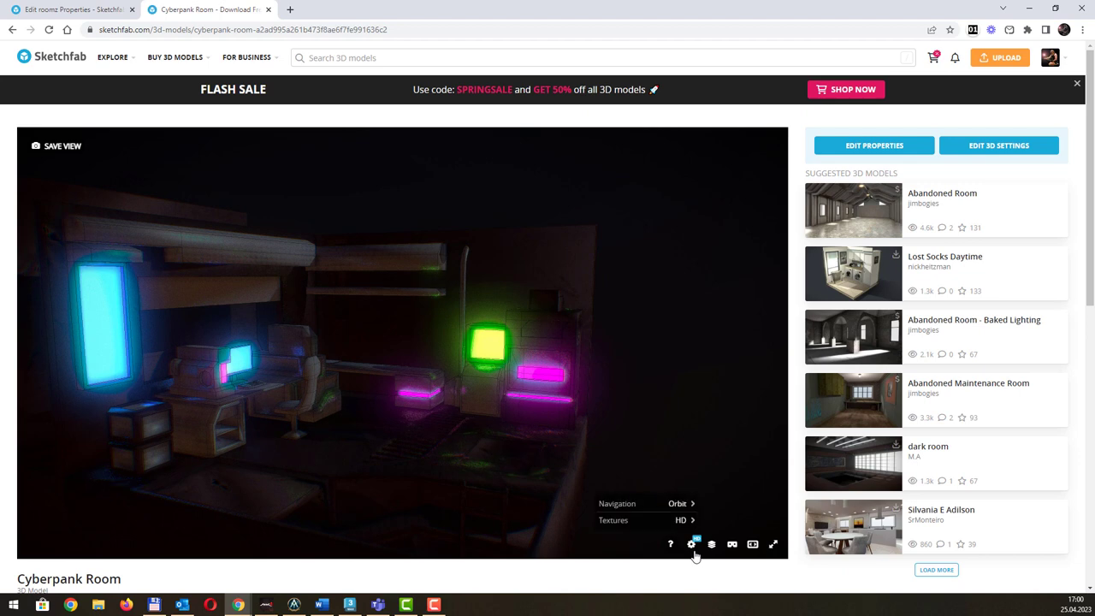
pyautogui.click(711, 544)
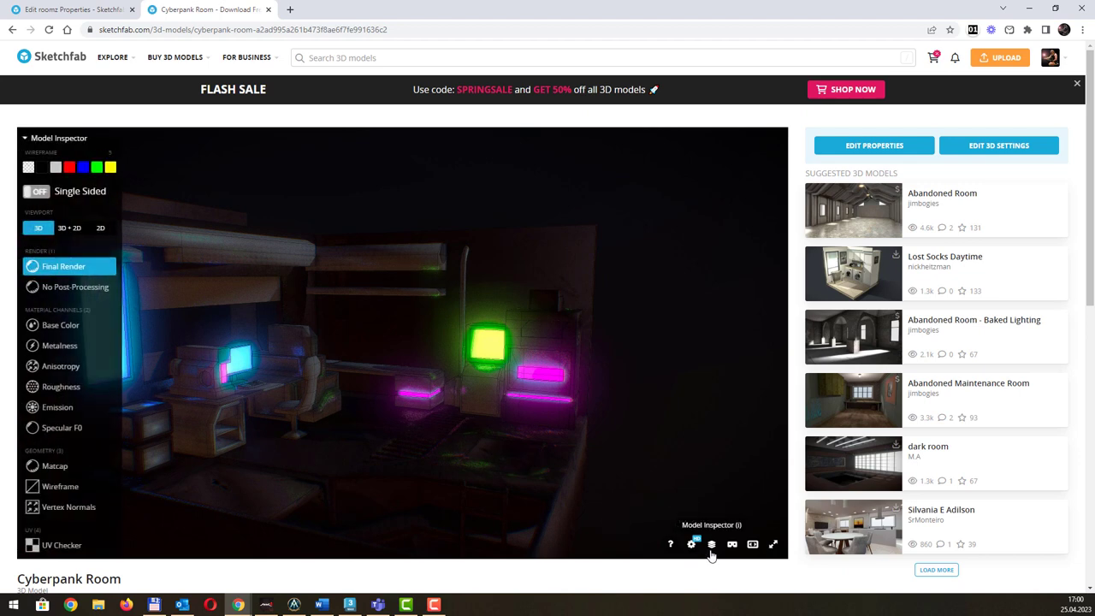
pyautogui.click(711, 552)
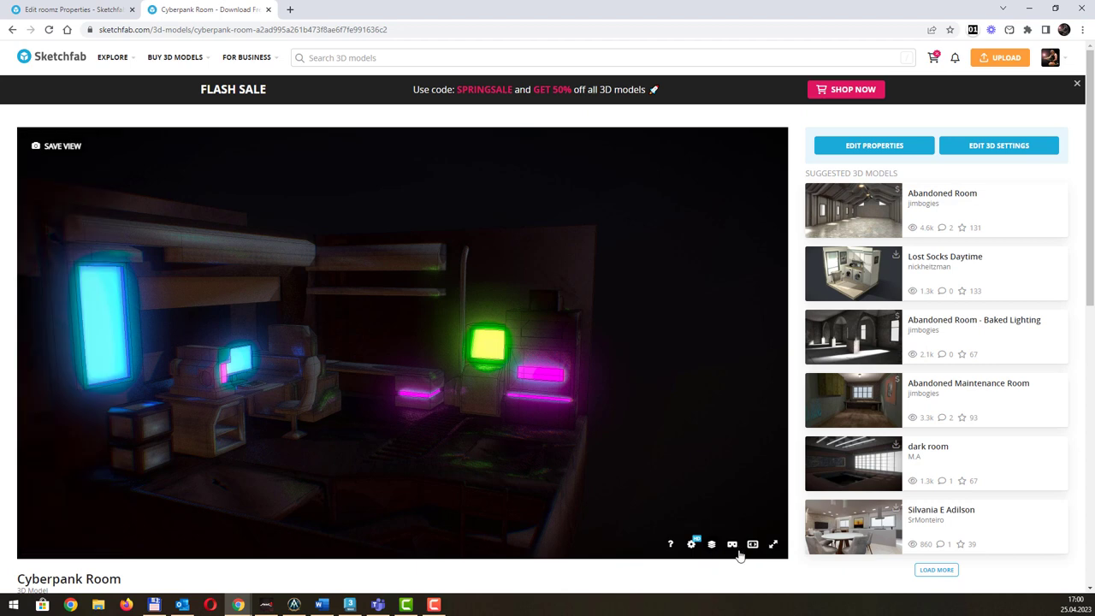
pyautogui.click(732, 547)
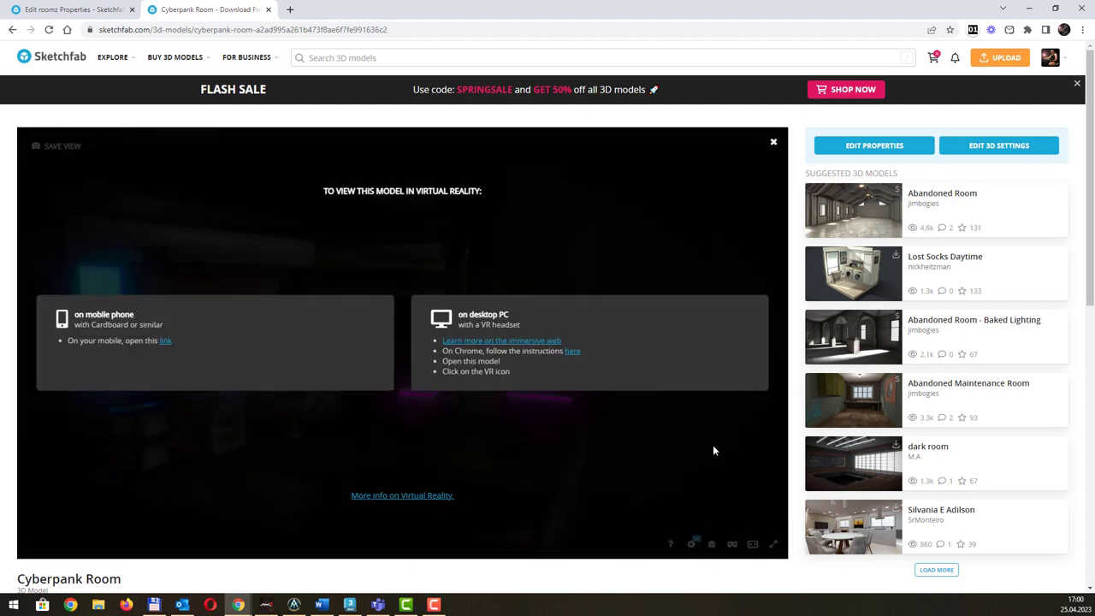
pyautogui.click(773, 142)
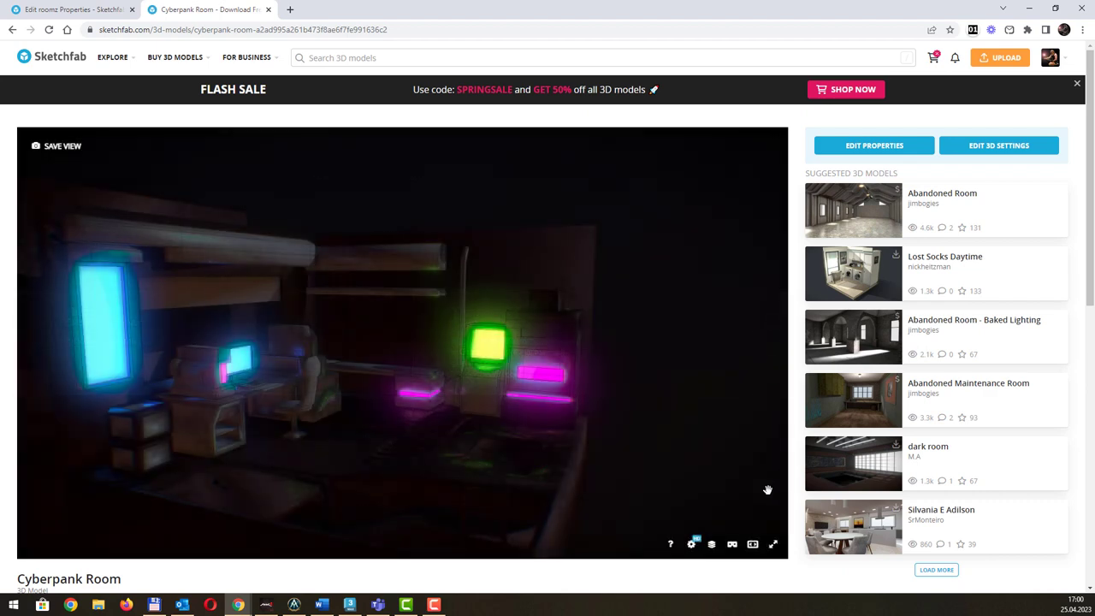
# View the room in theatre mode and in fullscreen, returning to the normal page view.
pyautogui.click(753, 545)
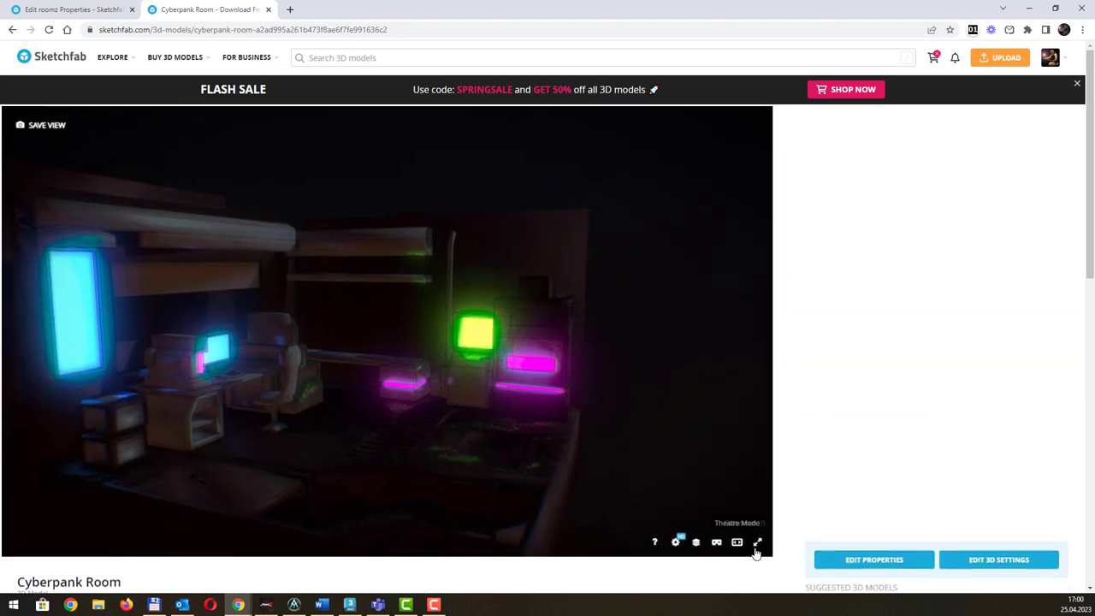
pyautogui.moveTo(838, 398)
pyautogui.mouseDown()
pyautogui.moveTo(772, 419)
pyautogui.moveTo(824, 408)
pyautogui.mouseUp()
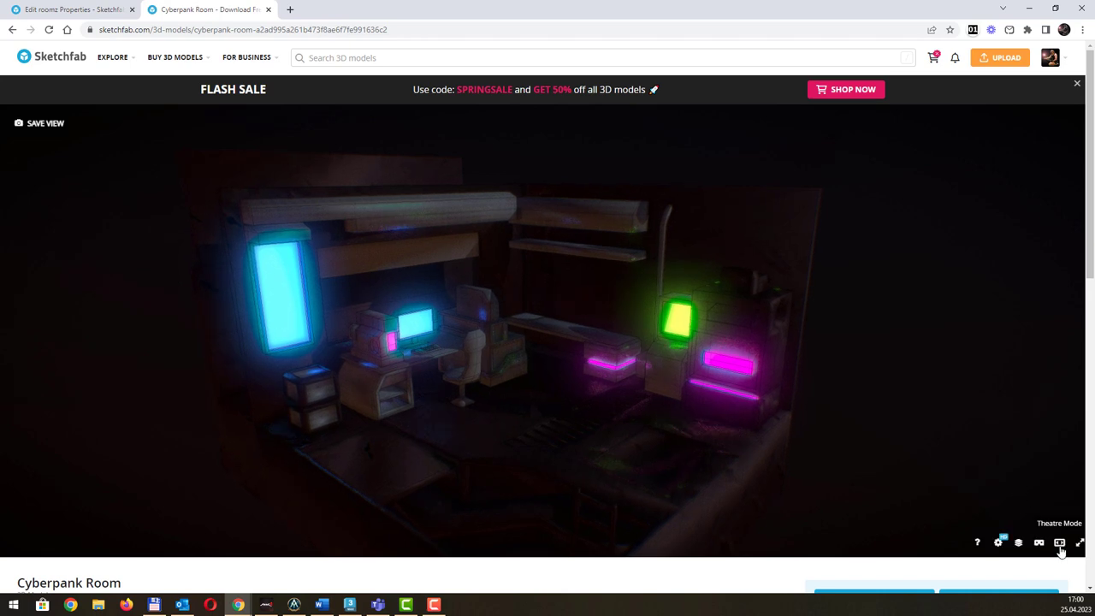
pyautogui.click(1059, 547)
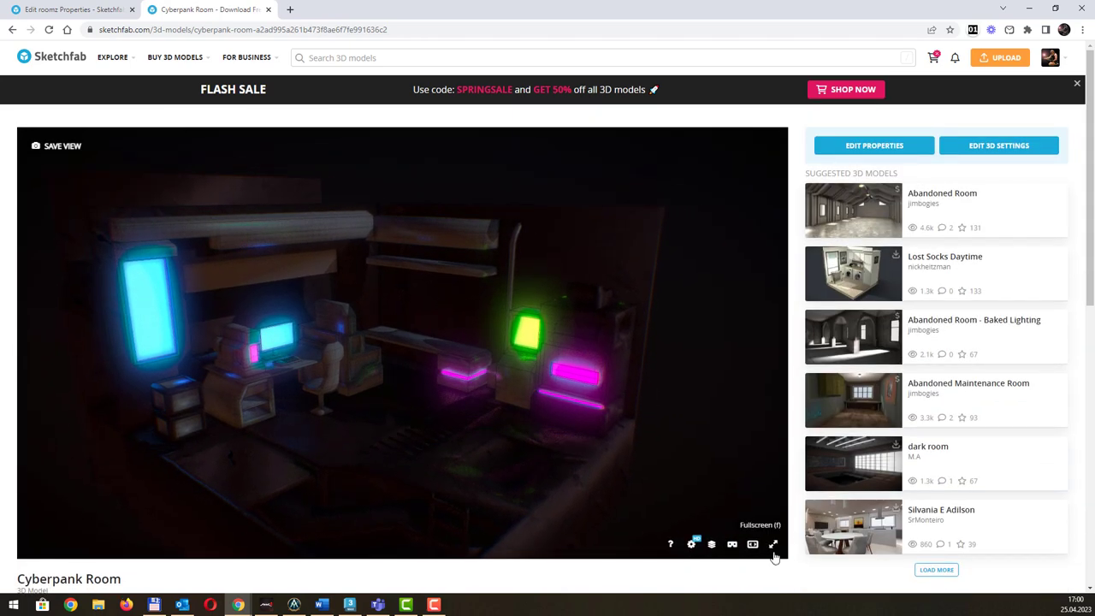
pyautogui.click(773, 552)
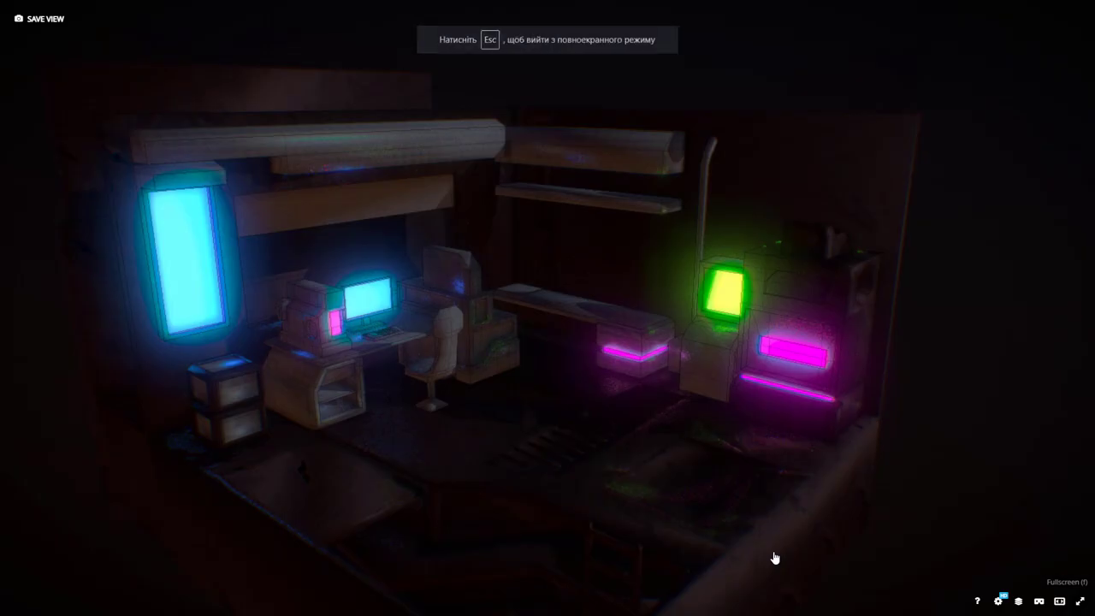
pyautogui.doubleClick(573, 405)
pyautogui.scroll(-5, 637, 406)
pyautogui.press('Escape')
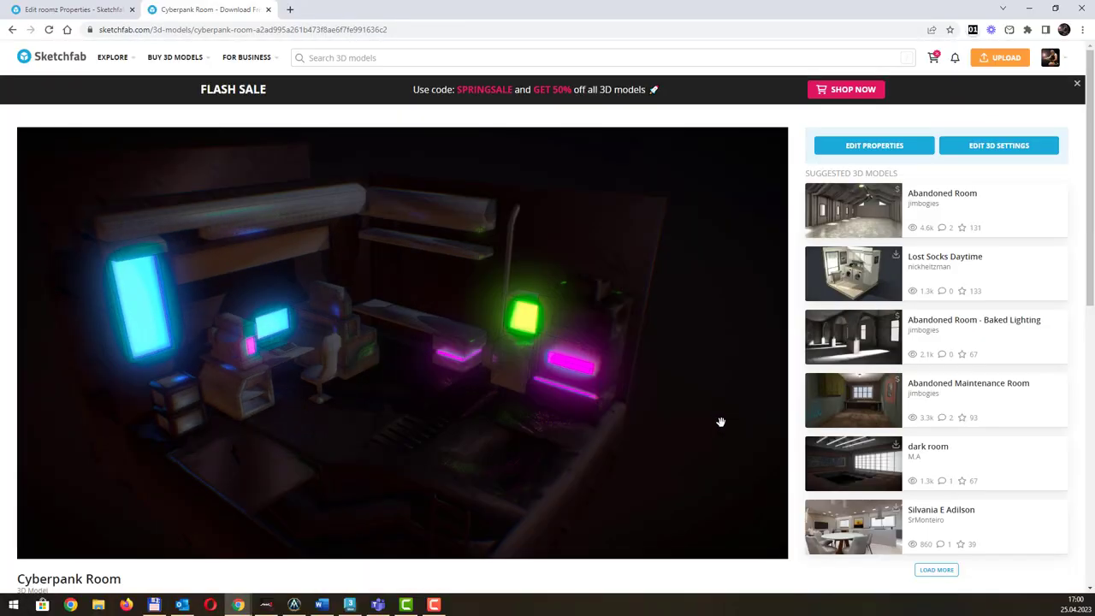
# Review the published model's description, license, category and tags below the viewer.
pyautogui.scroll(-2, 855, 482)
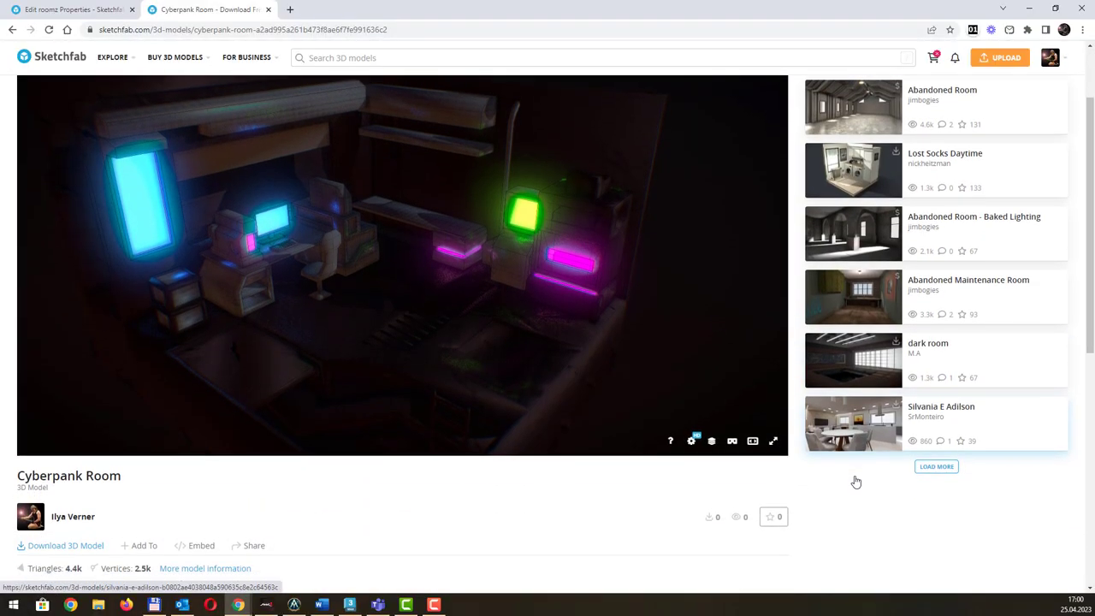
pyautogui.scroll(-1, 479, 458)
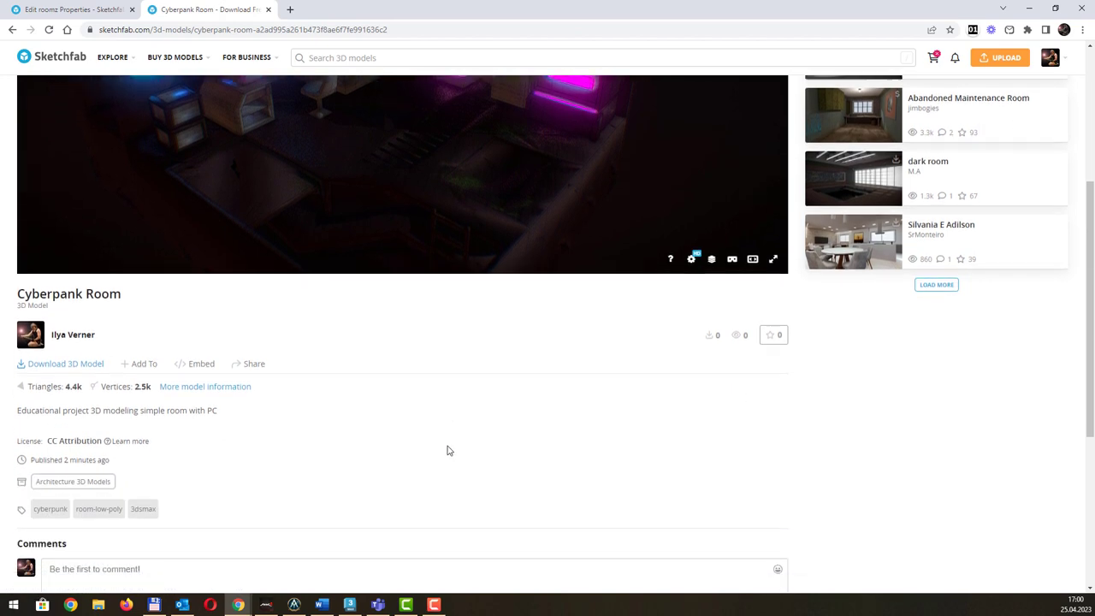
# Open the embed options of the Cyberpank Room model and view its embed code.
pyautogui.click(202, 366)
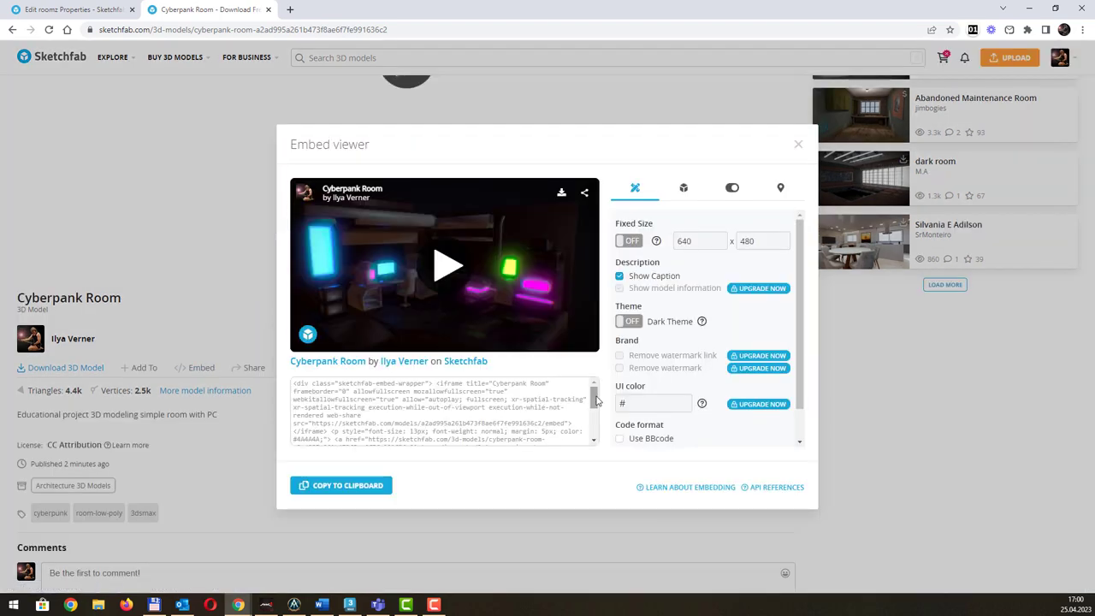
pyautogui.moveTo(594, 397)
pyautogui.mouseDown()
pyautogui.moveTo(592, 433)
pyautogui.moveTo(594, 395)
pyautogui.mouseUp()
# Open the department website okmm.nmu.org.ua in a new browser tab and go to its 3D arts page.
pyautogui.click(289, 10)
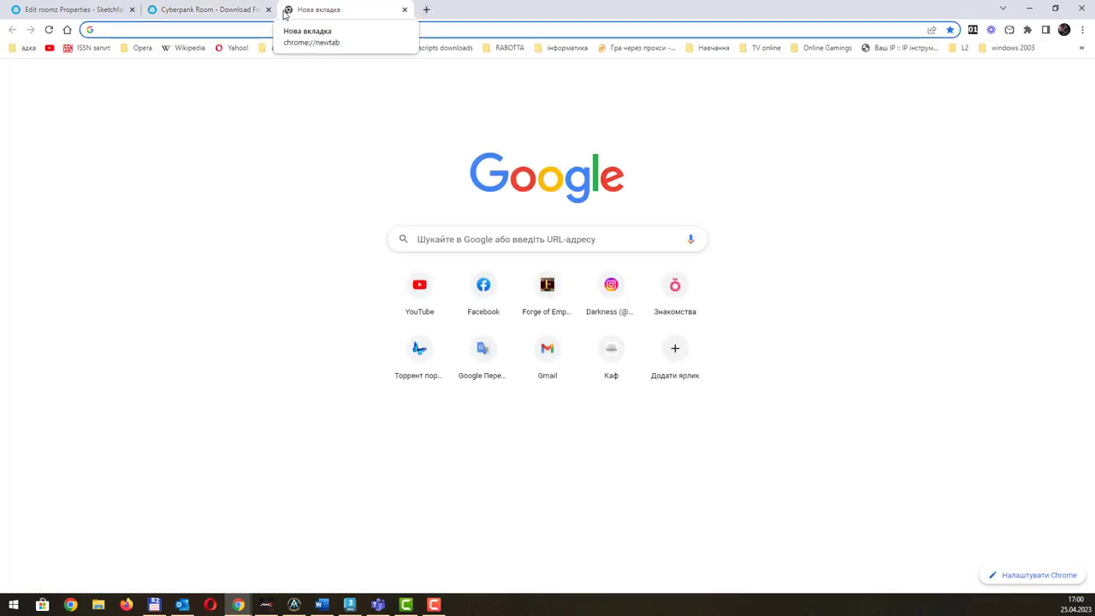
pyautogui.write('okm')
pyautogui.press('Return')
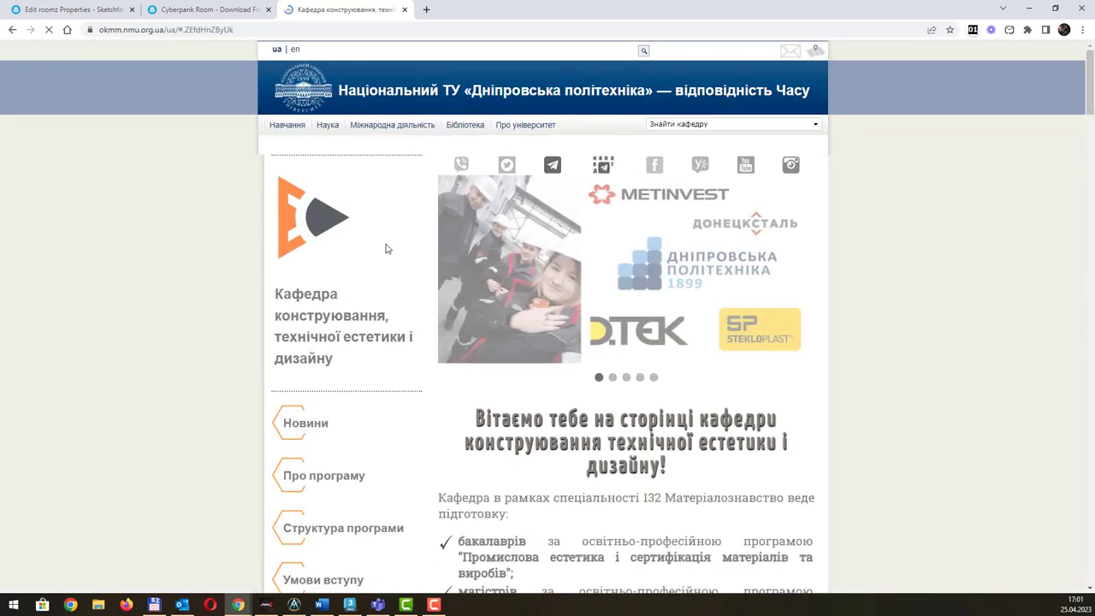
pyautogui.scroll(-5, 385, 248)
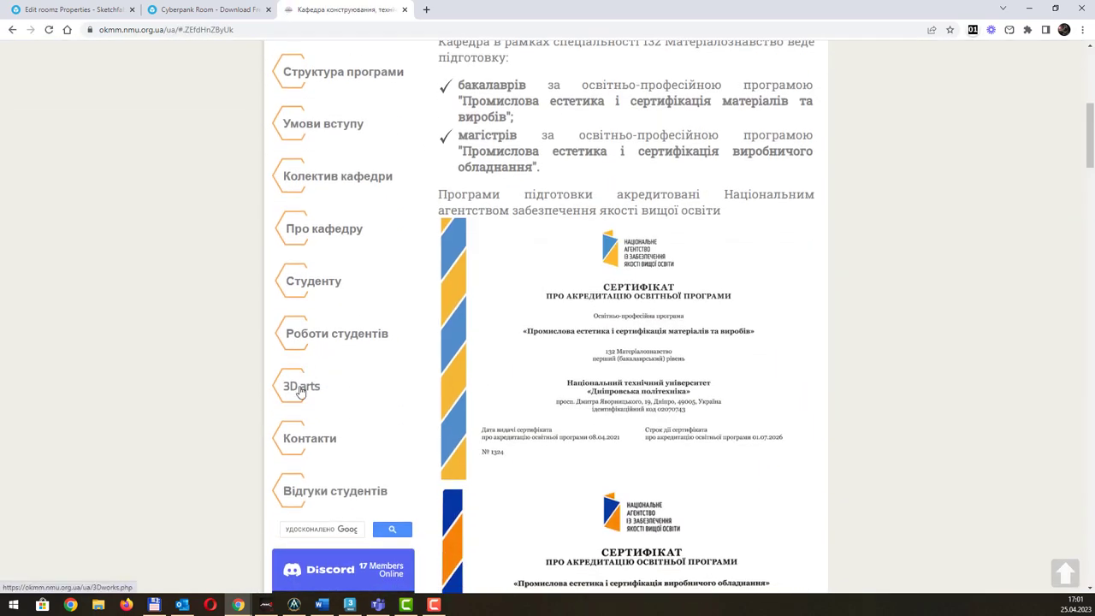
pyautogui.click(300, 387)
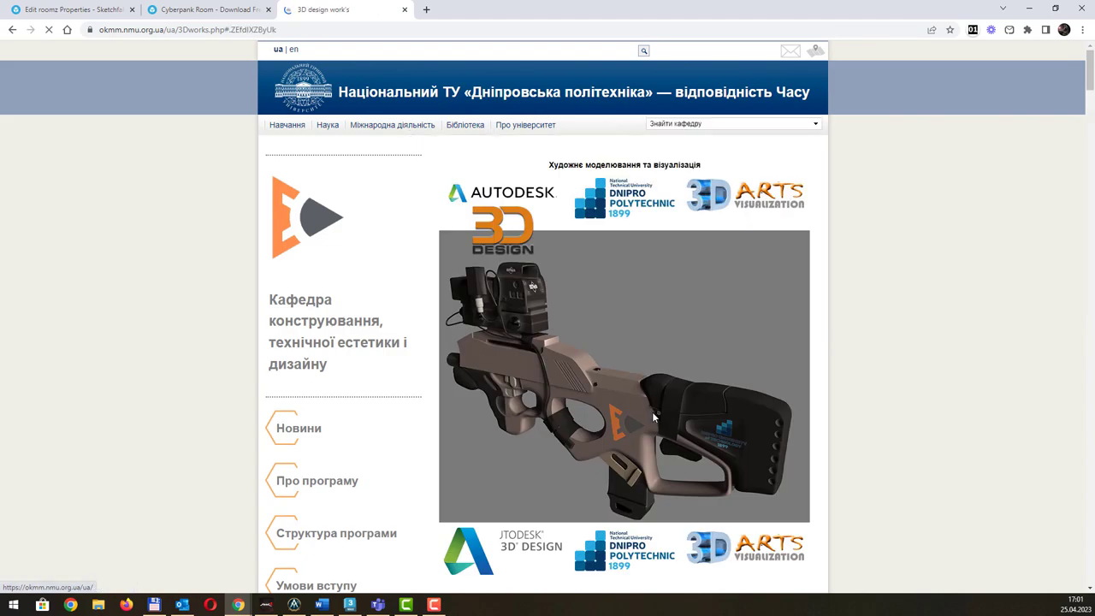
# Look through the 3D arts page down to the embedded Sketchfab viewers of the Wardrobe and Spaceship low poly models.
pyautogui.scroll(-10, 690, 388)
pyautogui.scroll(-10, 691, 388)
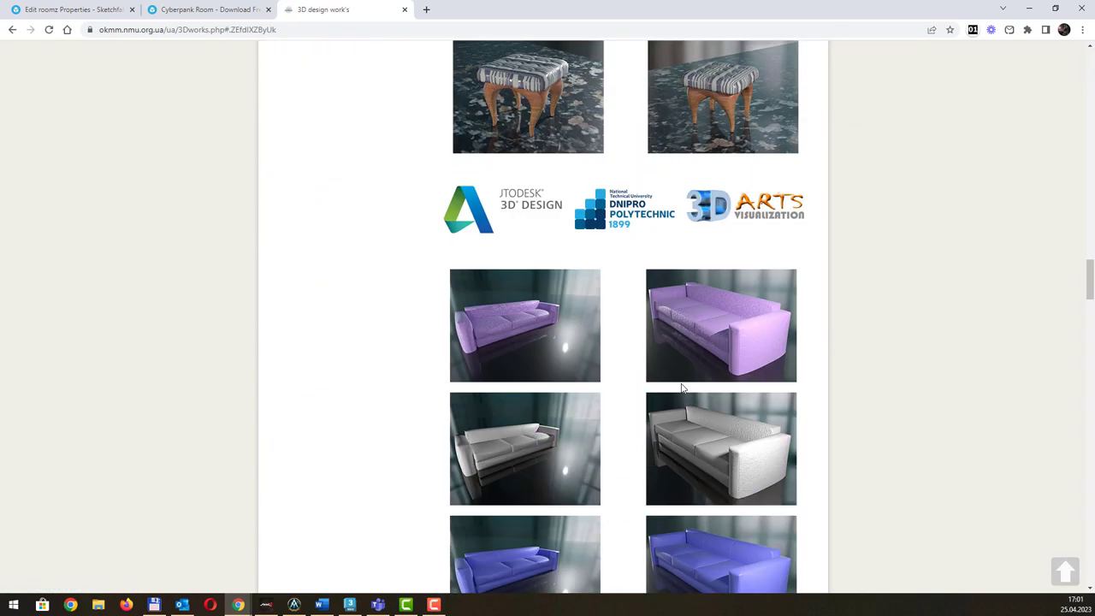
pyautogui.scroll(-10, 682, 385)
pyautogui.scroll(3, 765, 353)
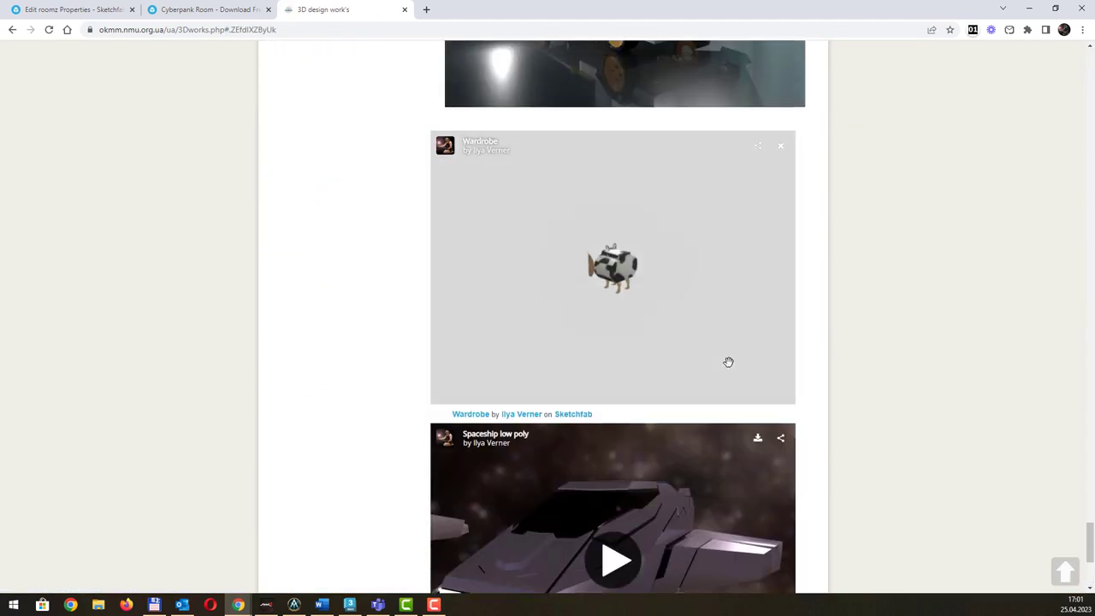
pyautogui.scroll(2, 856, 285)
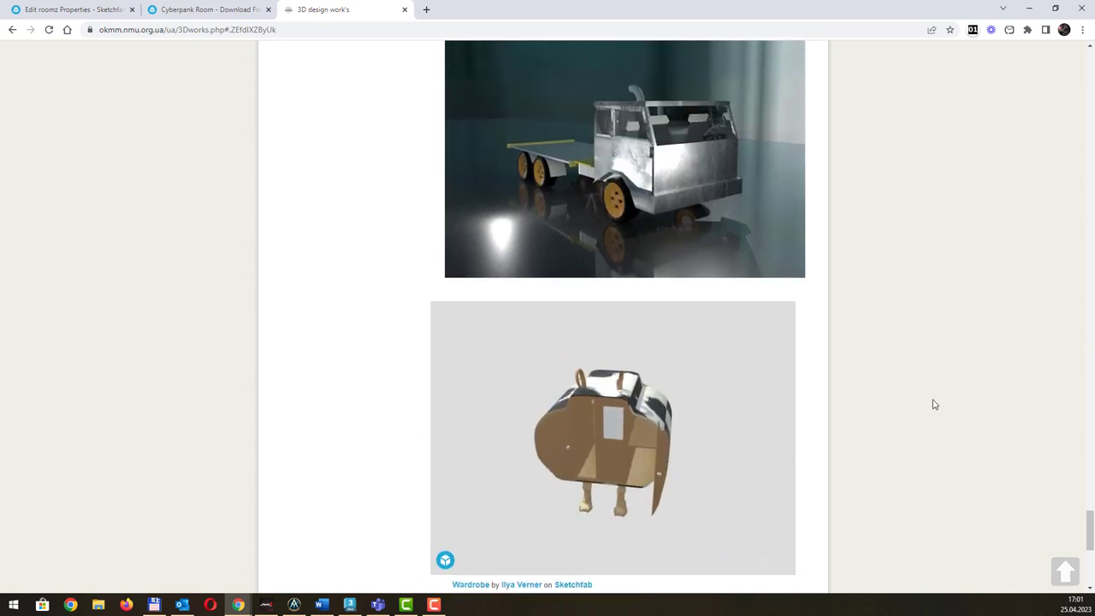
pyautogui.scroll(-3, 920, 399)
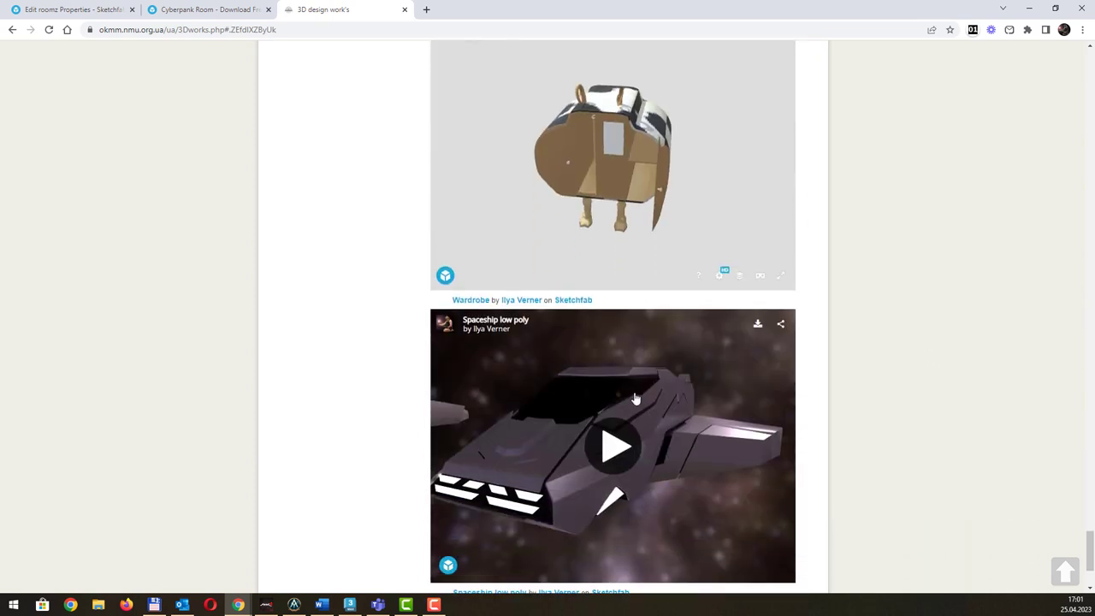
# Return to the Cyberpank Room page and review the rest of the embed code and the embed viewer's appearance options.
pyautogui.click(206, 10)
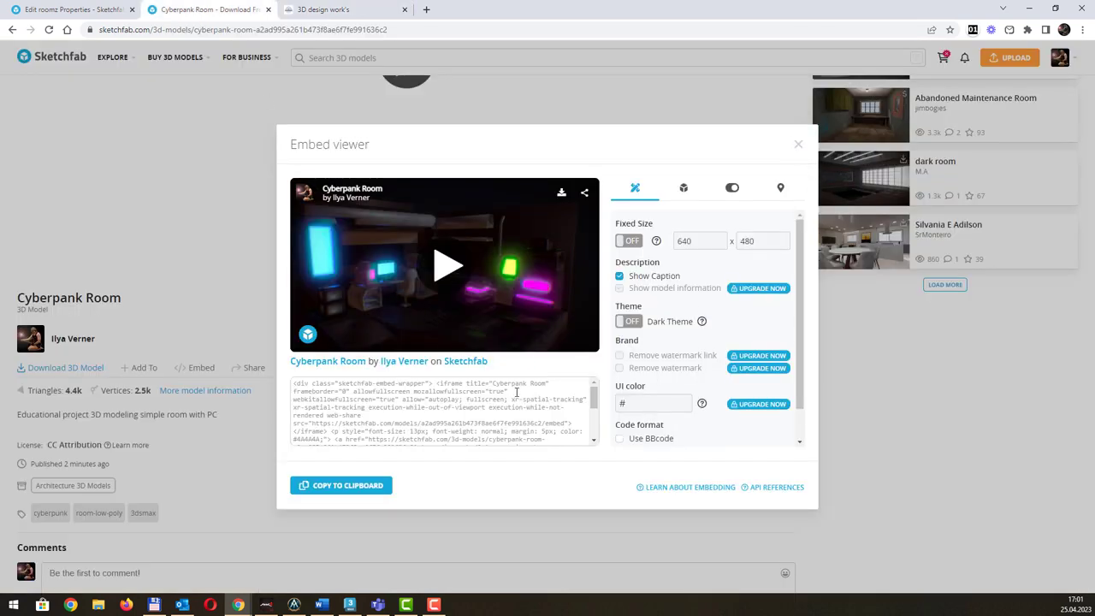
pyautogui.scroll(-3, 520, 396)
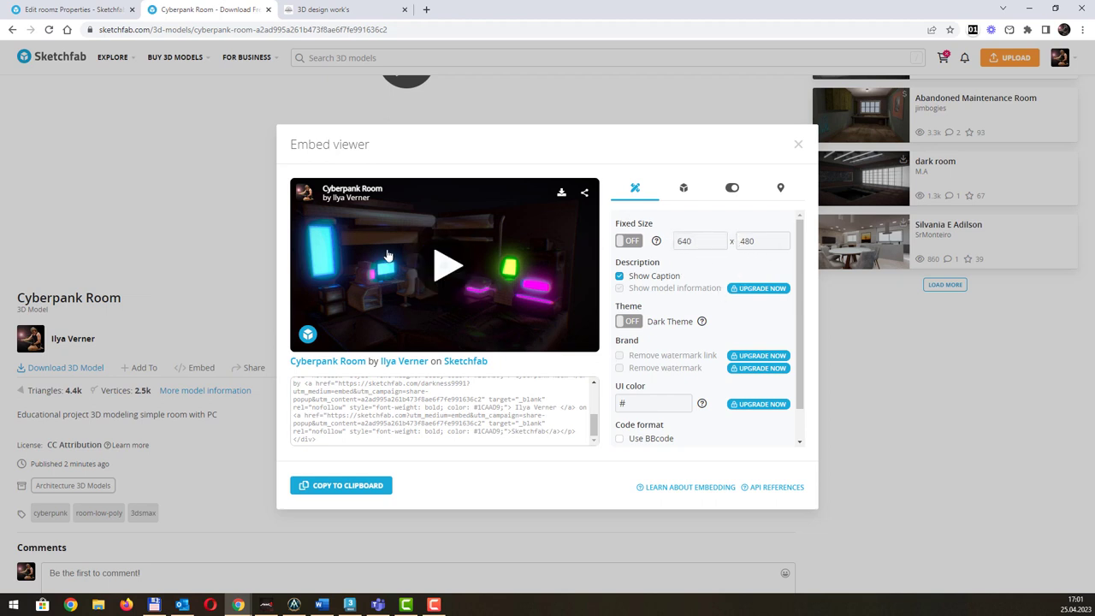
pyautogui.scroll(-1, 692, 295)
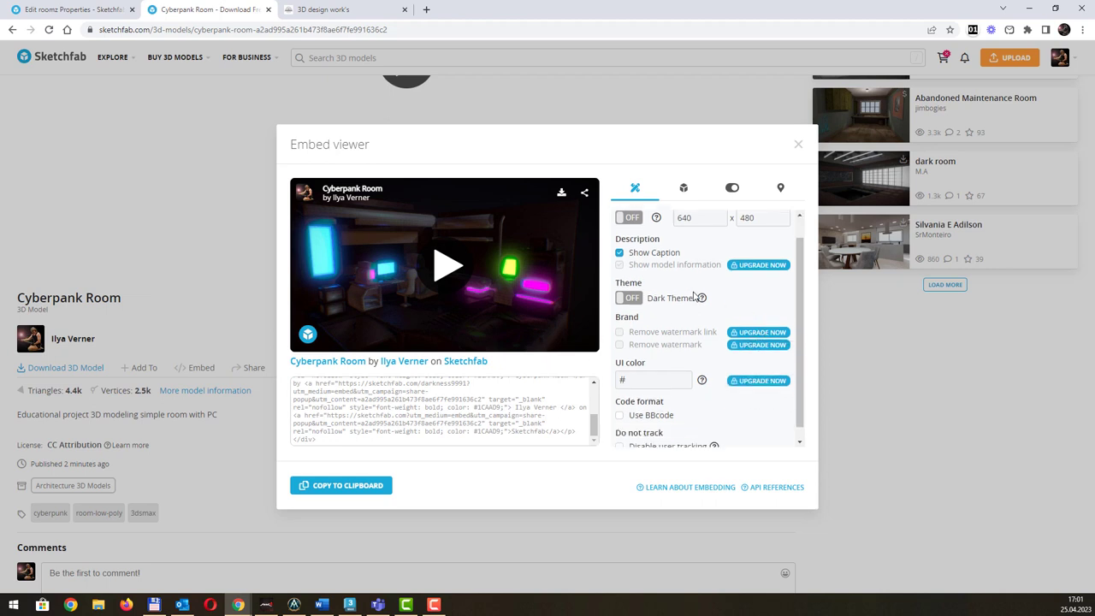